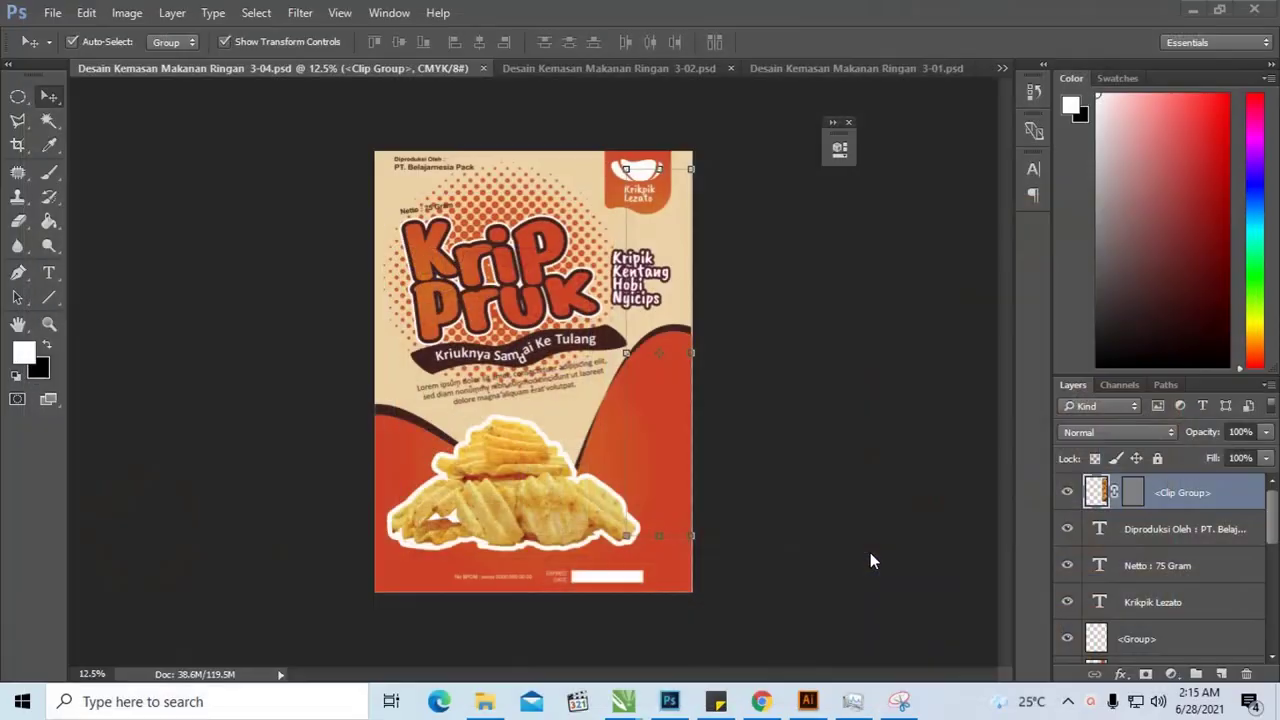
Restore the Desain Kemasan Makanan Ringan 3 folder window in front of Photoshop
left_click(484, 700)
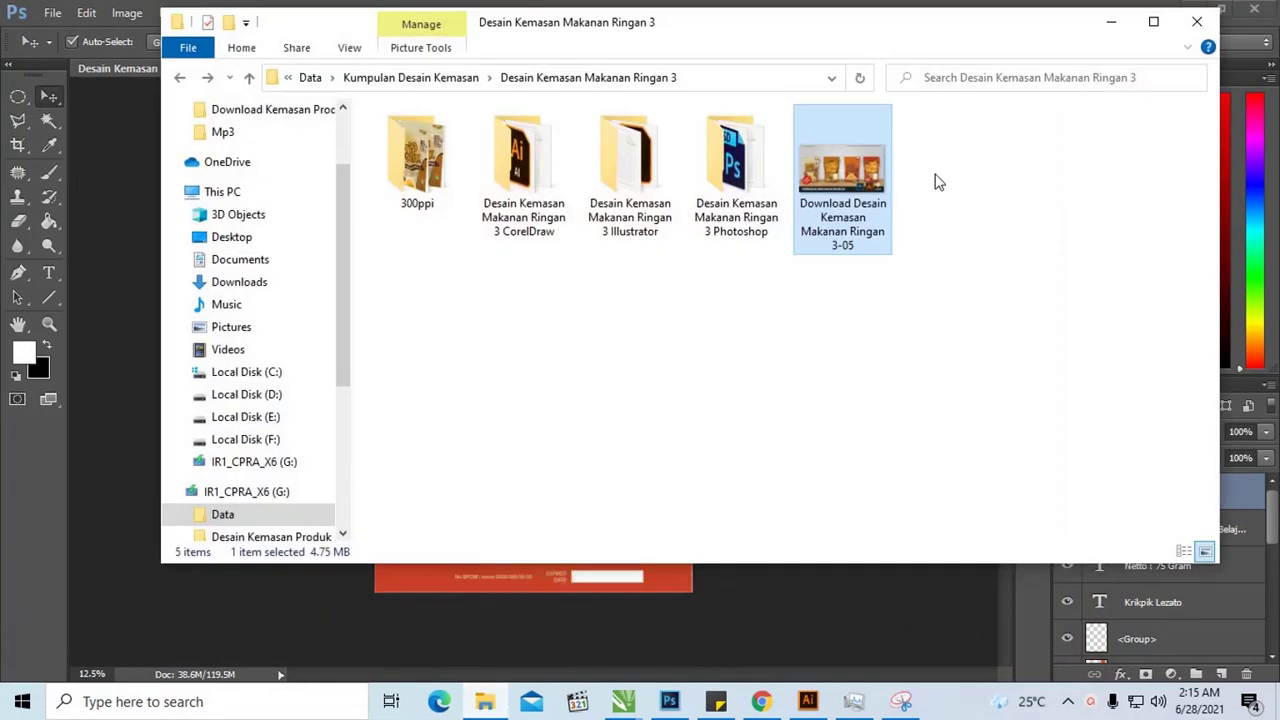
Maximize the folder window and show its contents as extra large icons
left_click(1153, 21)
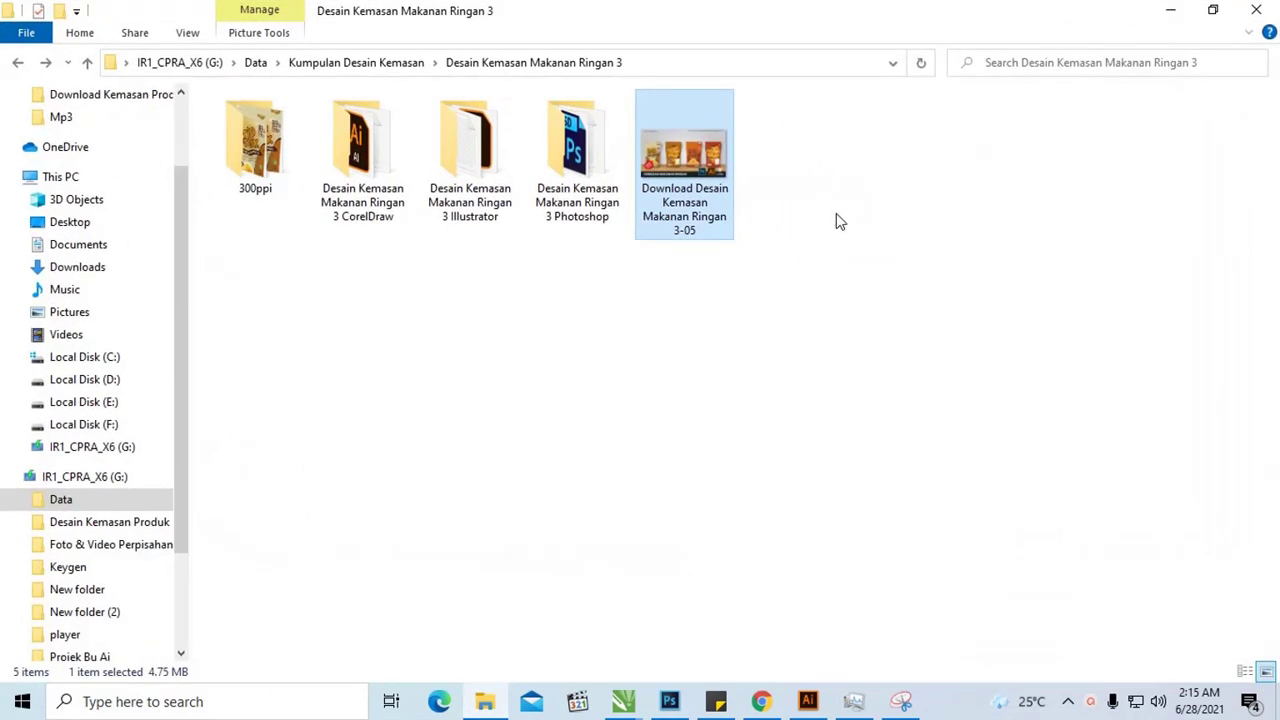
right_click(838, 218)
left_click(1080, 230)
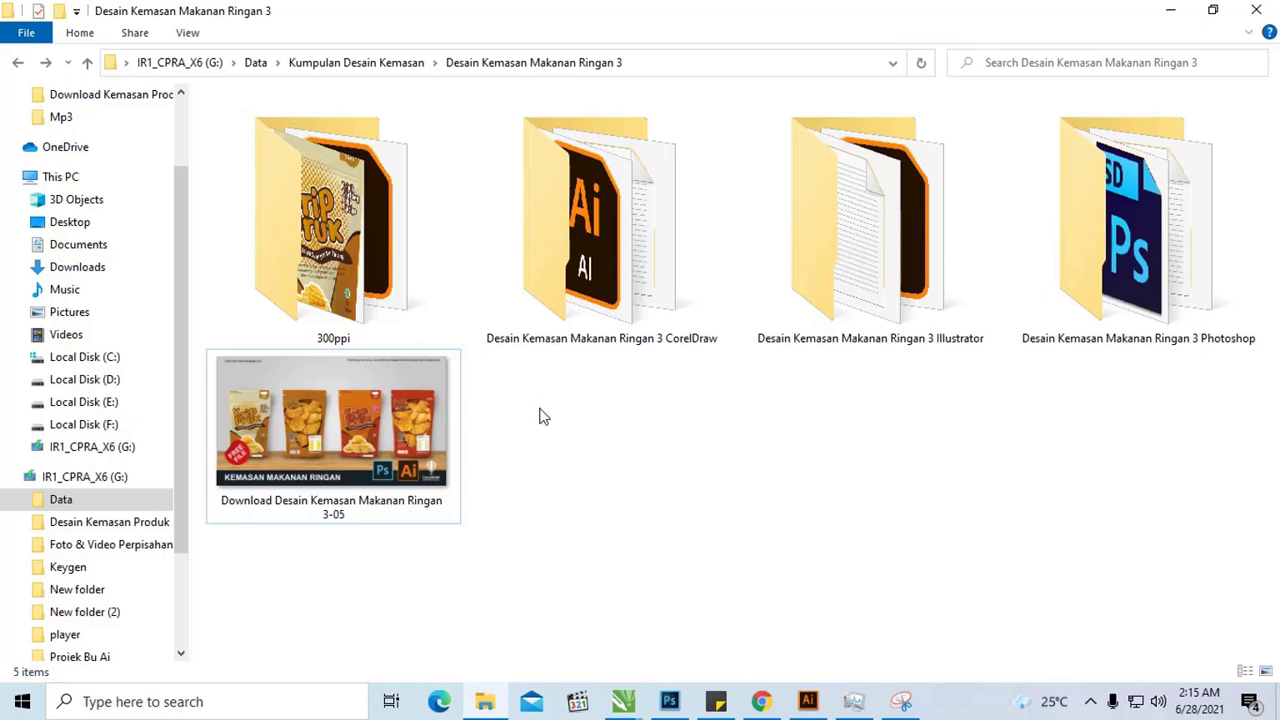
Select the CorelDraw, Illustrator and Photoshop design folders in various combinations
left_click_drag(594, 393, 1190, 290)
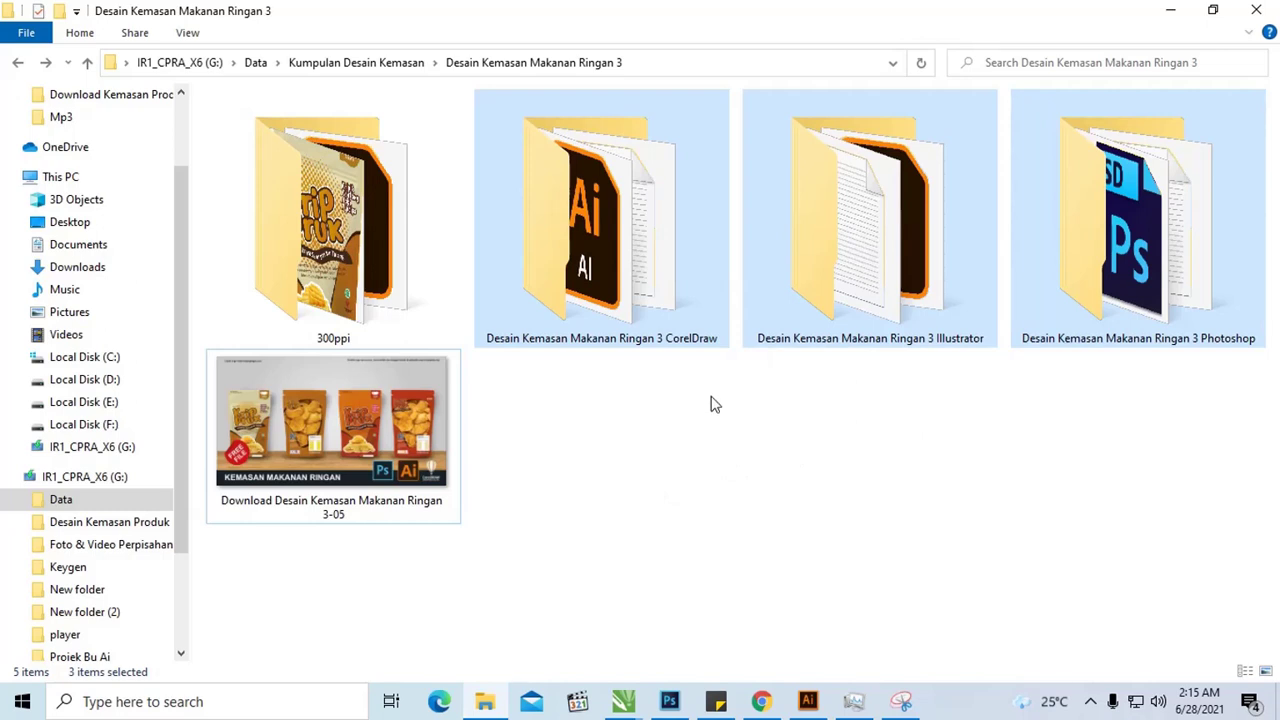
left_click(680, 291)
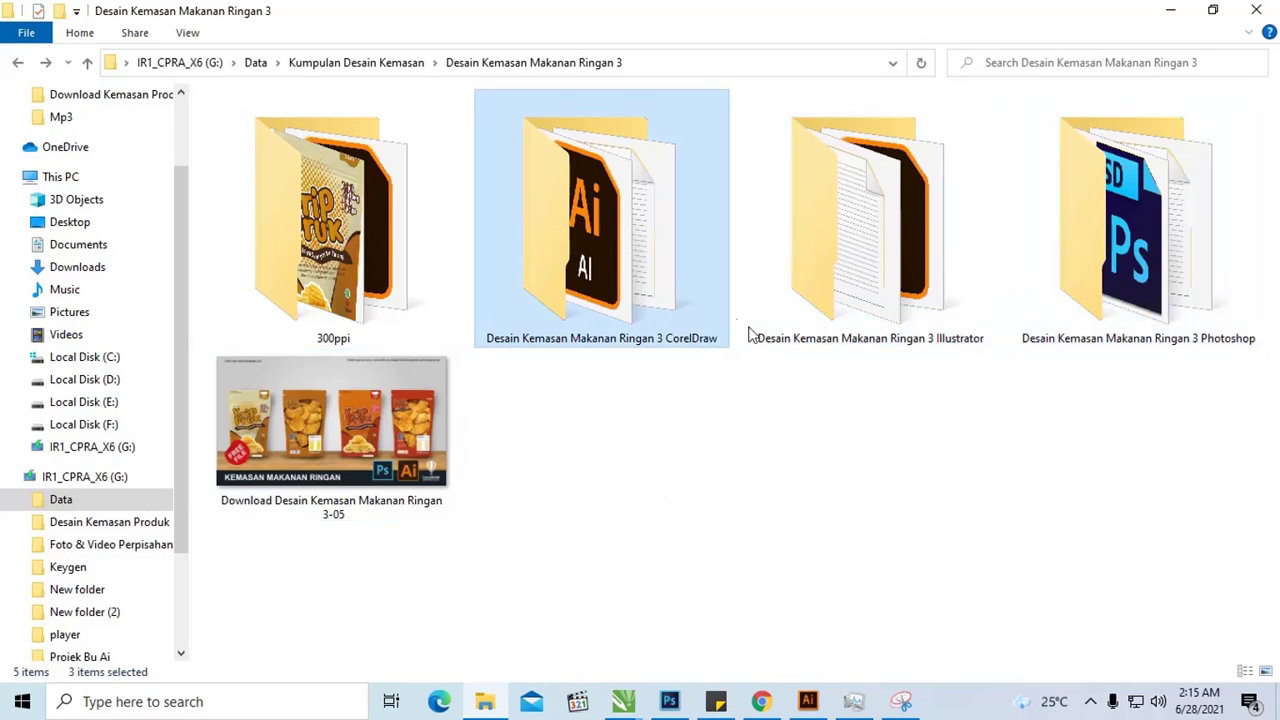
left_click_drag(887, 376, 647, 279)
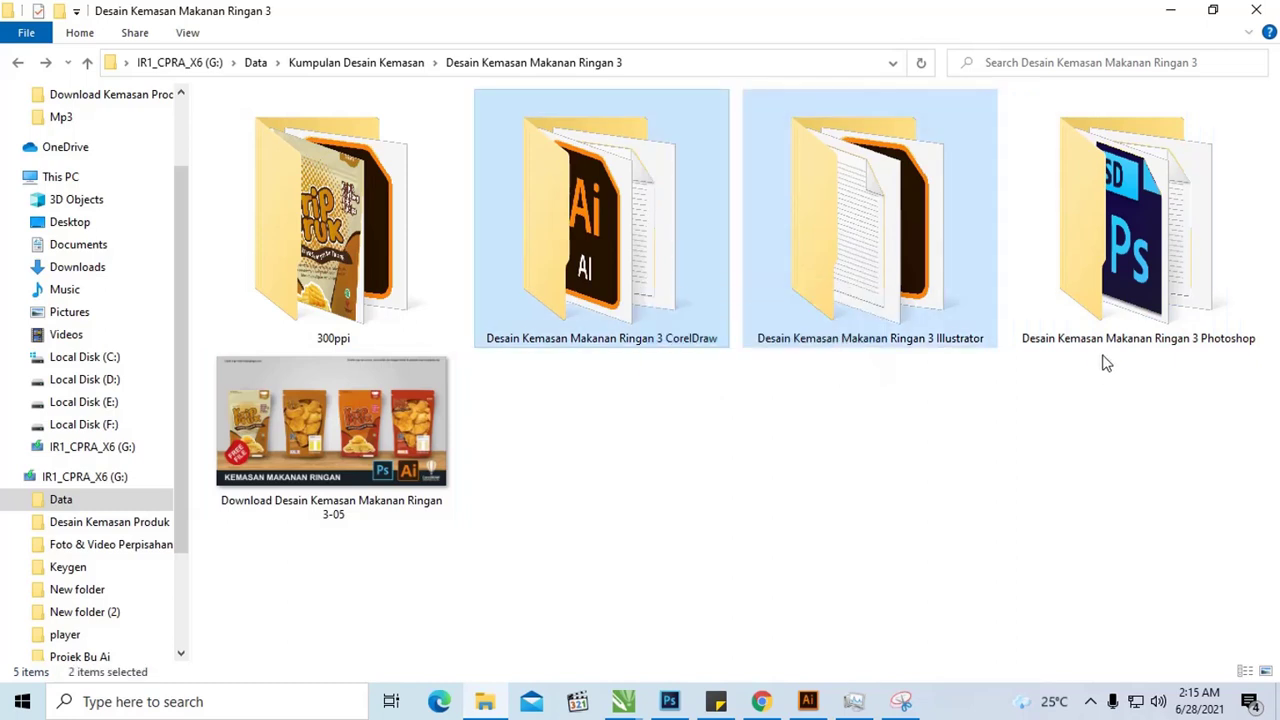
left_click(1121, 275)
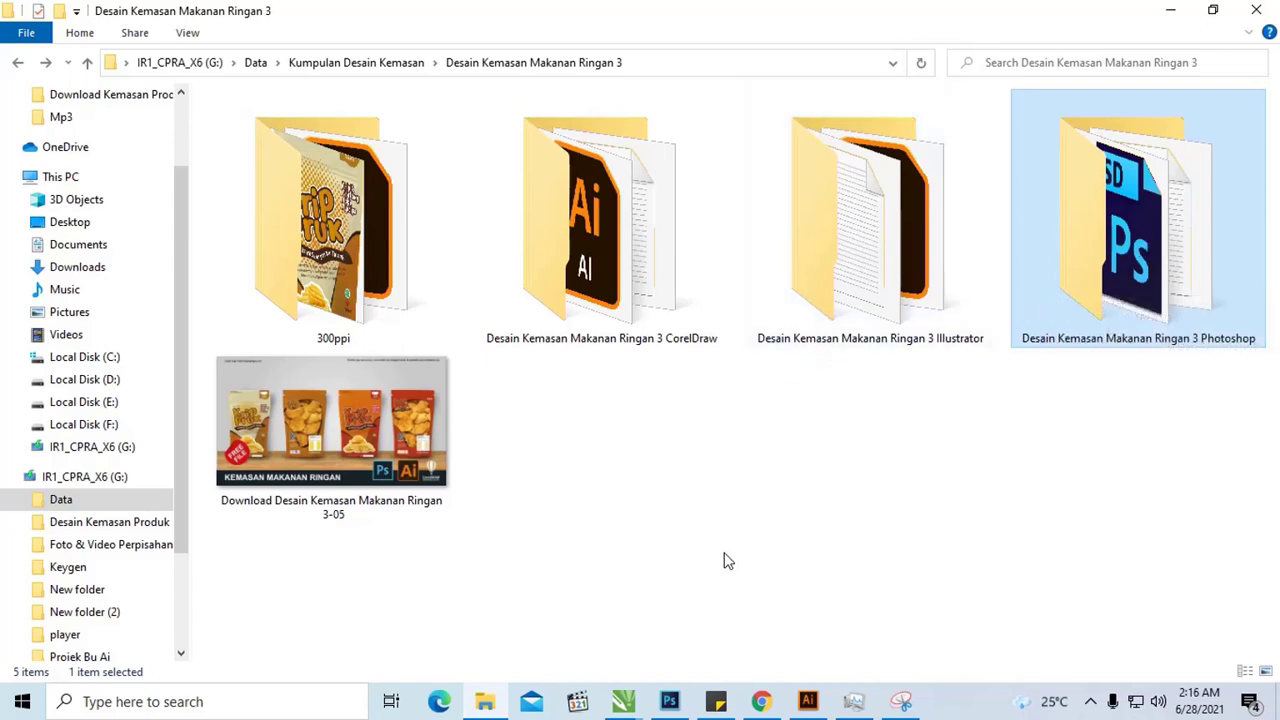
Browse the CorelDraw, Illustrator and Photoshop folders' files, then bring up the Illustrator artboards
double_click(588, 233)
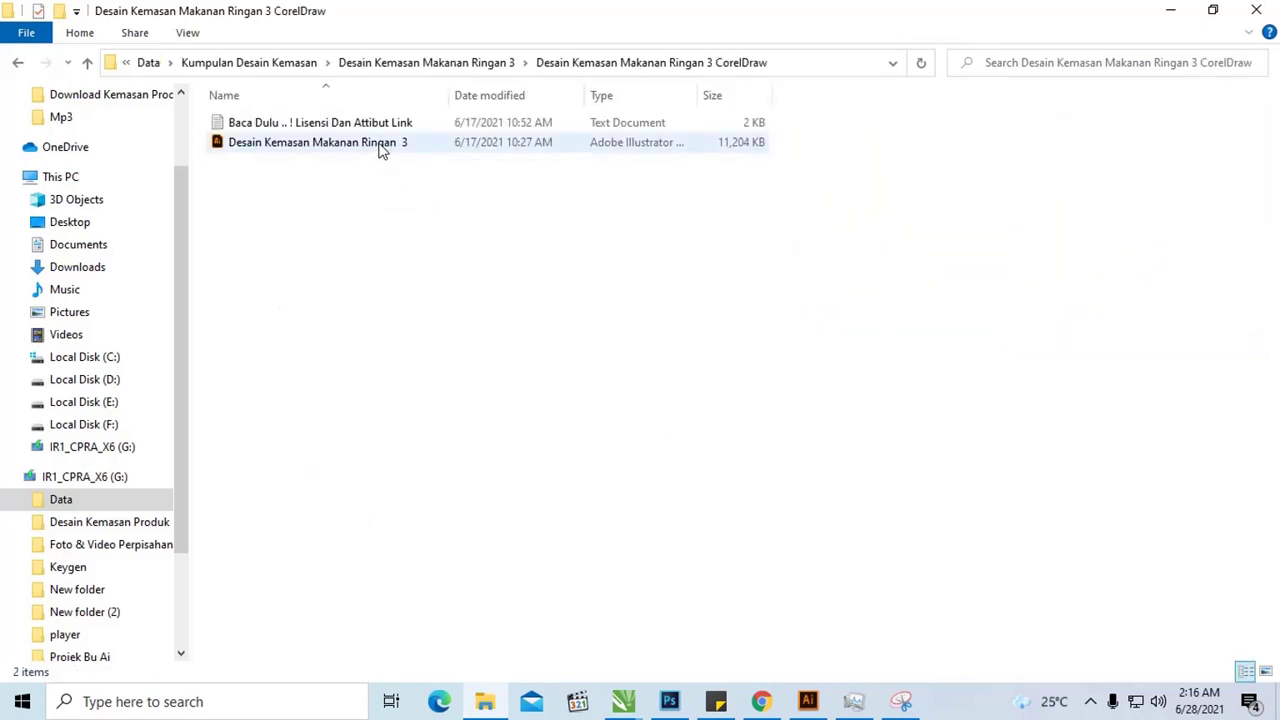
key("alt+Left")
double_click(871, 194)
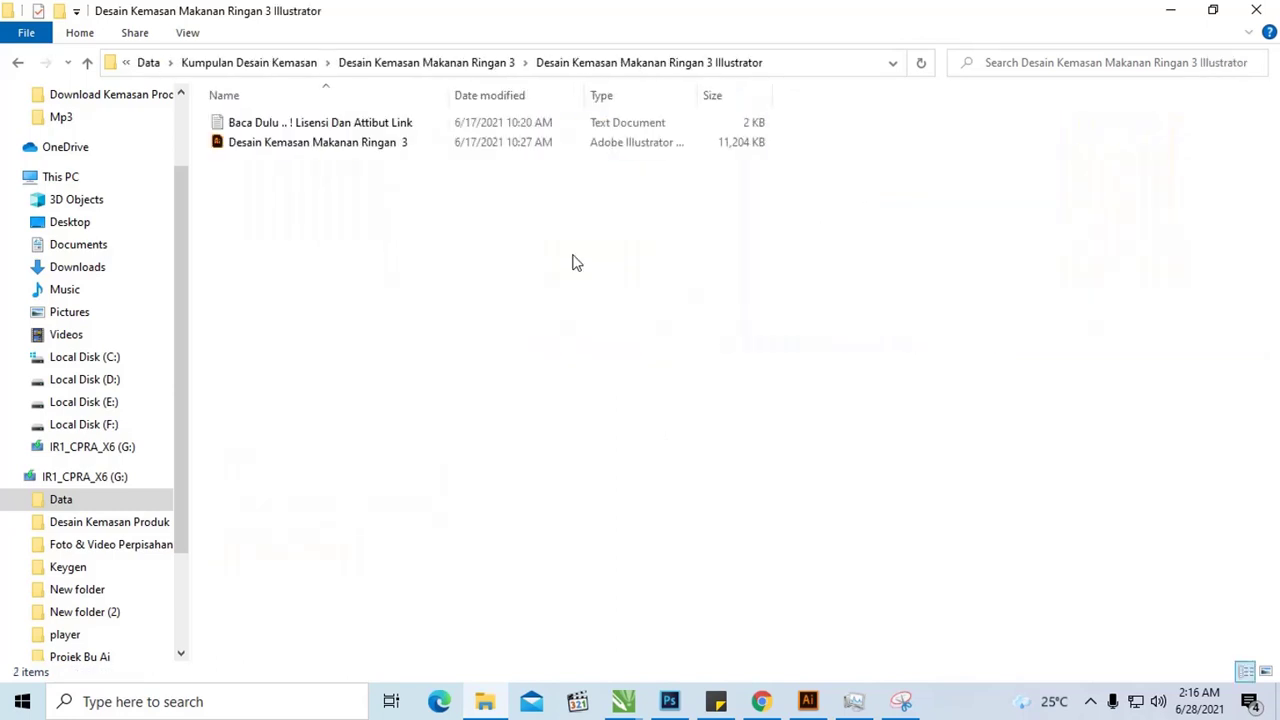
left_click(430, 146)
key("alt+Left")
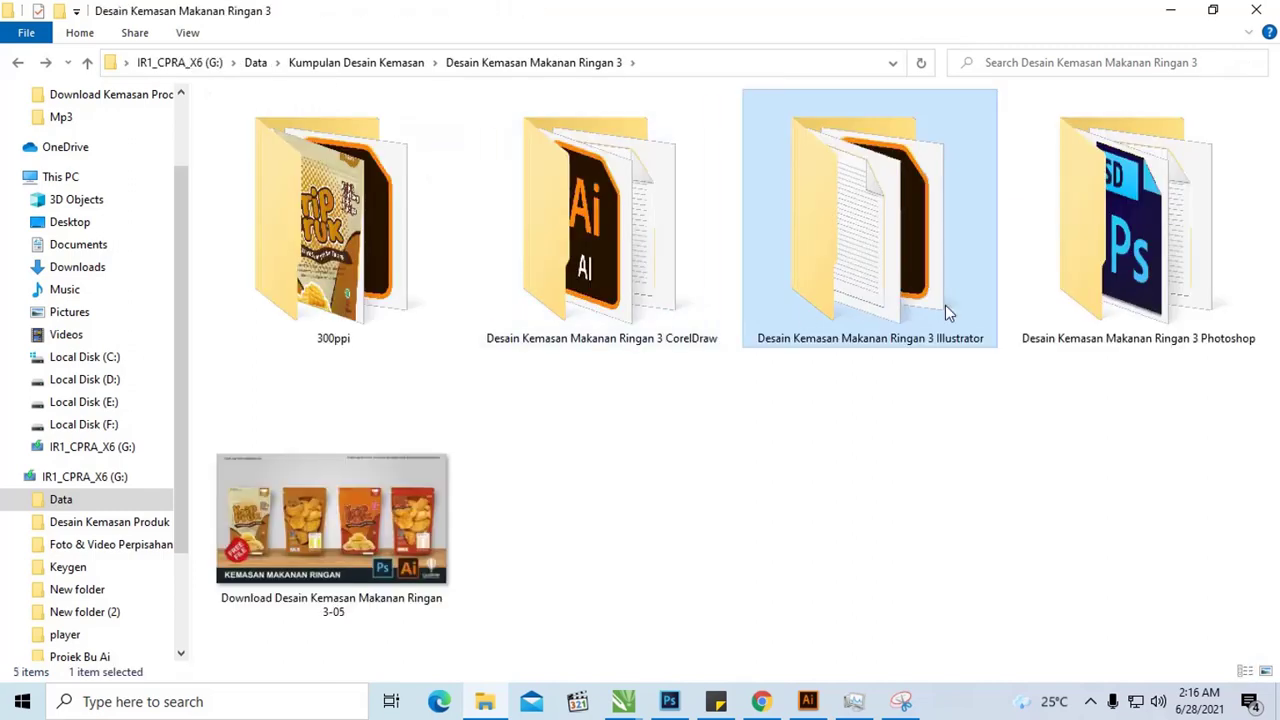
double_click(1155, 240)
left_click_drag(413, 240, 378, 146)
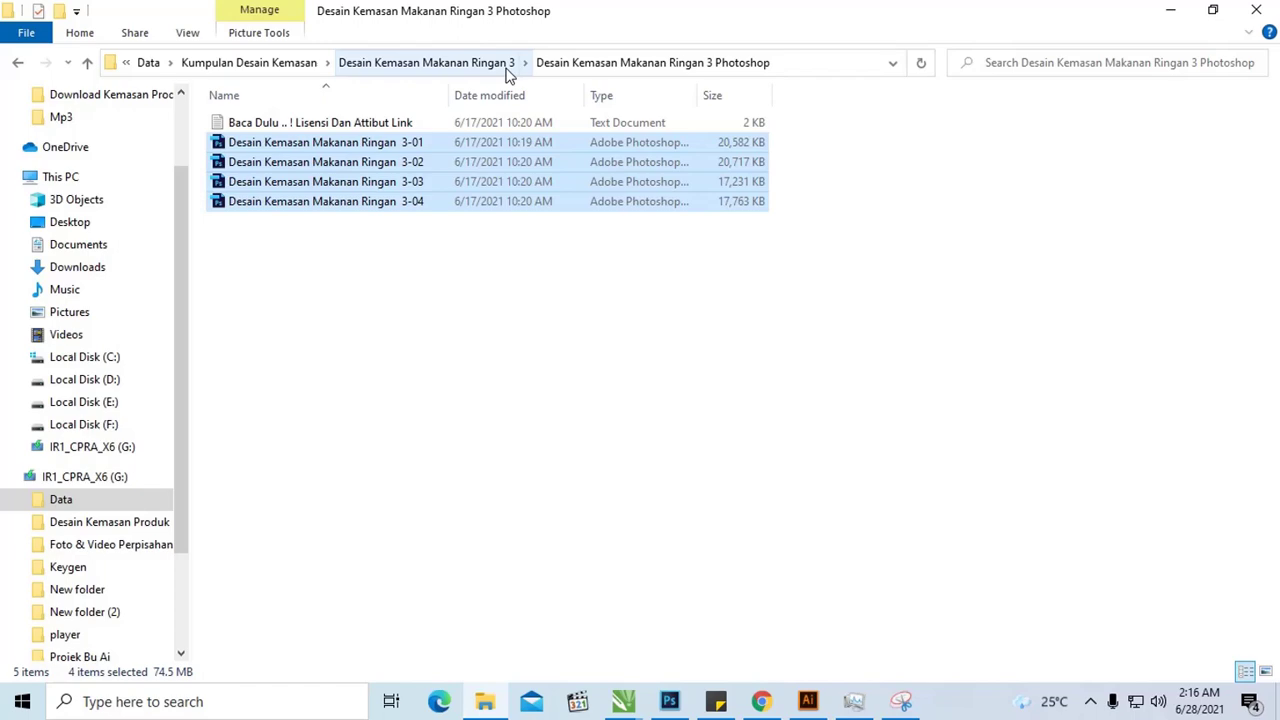
left_click(530, 245)
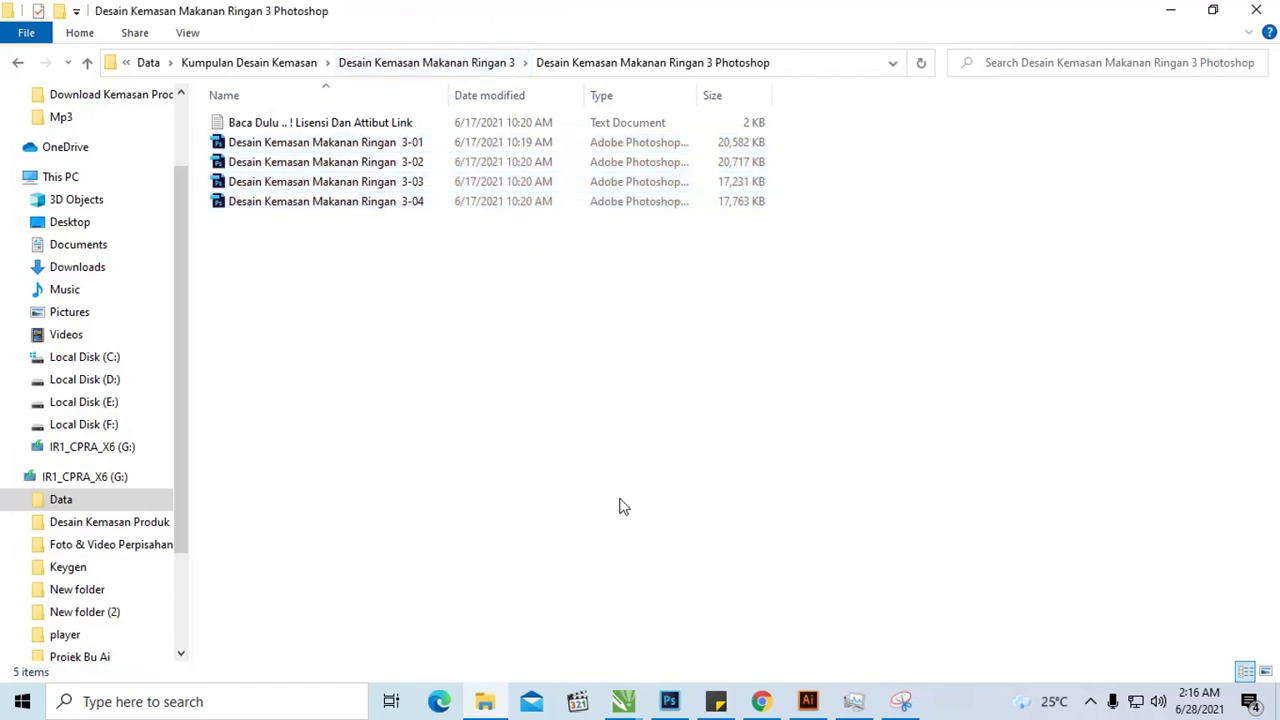
left_click(808, 701)
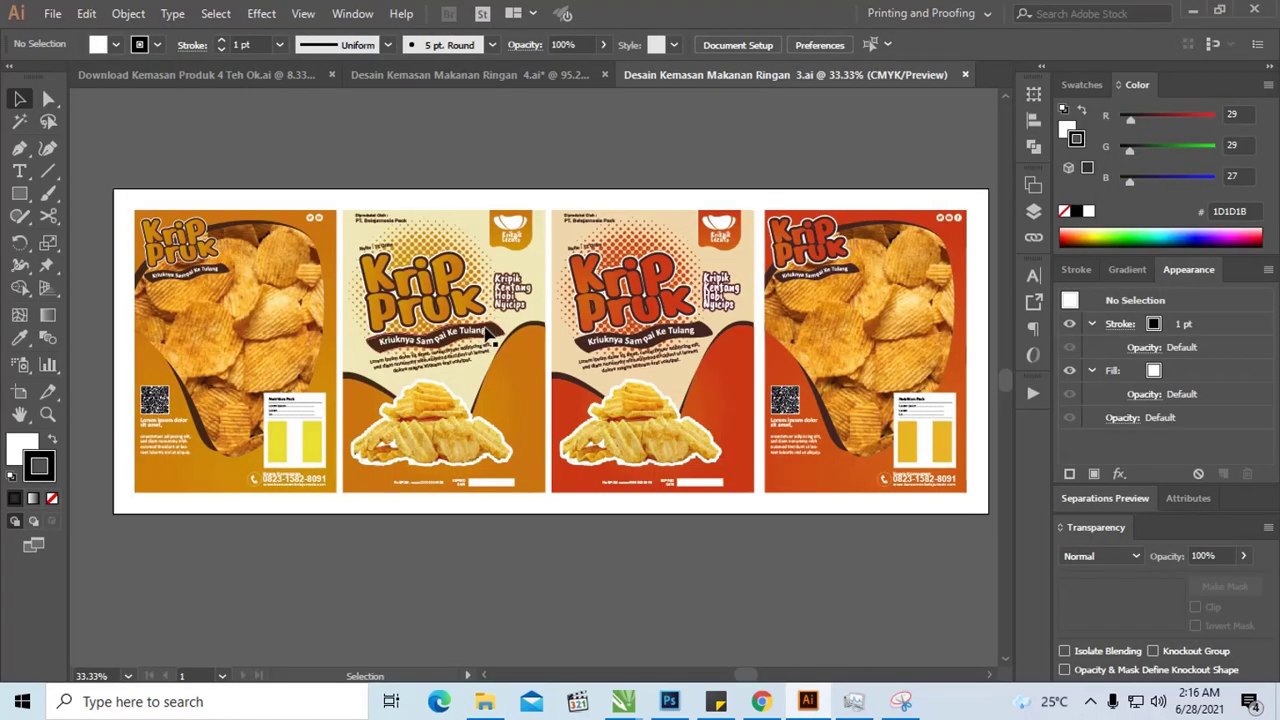
Zoom in on the four Krip Pruk designs, then switch to CorelDRAW's Untitled-1 drawing
key("z")
mouse_move(122, 190)
left_mouse_down()
mouse_move(984, 486)
mouse_move(977, 500)
left_mouse_up()
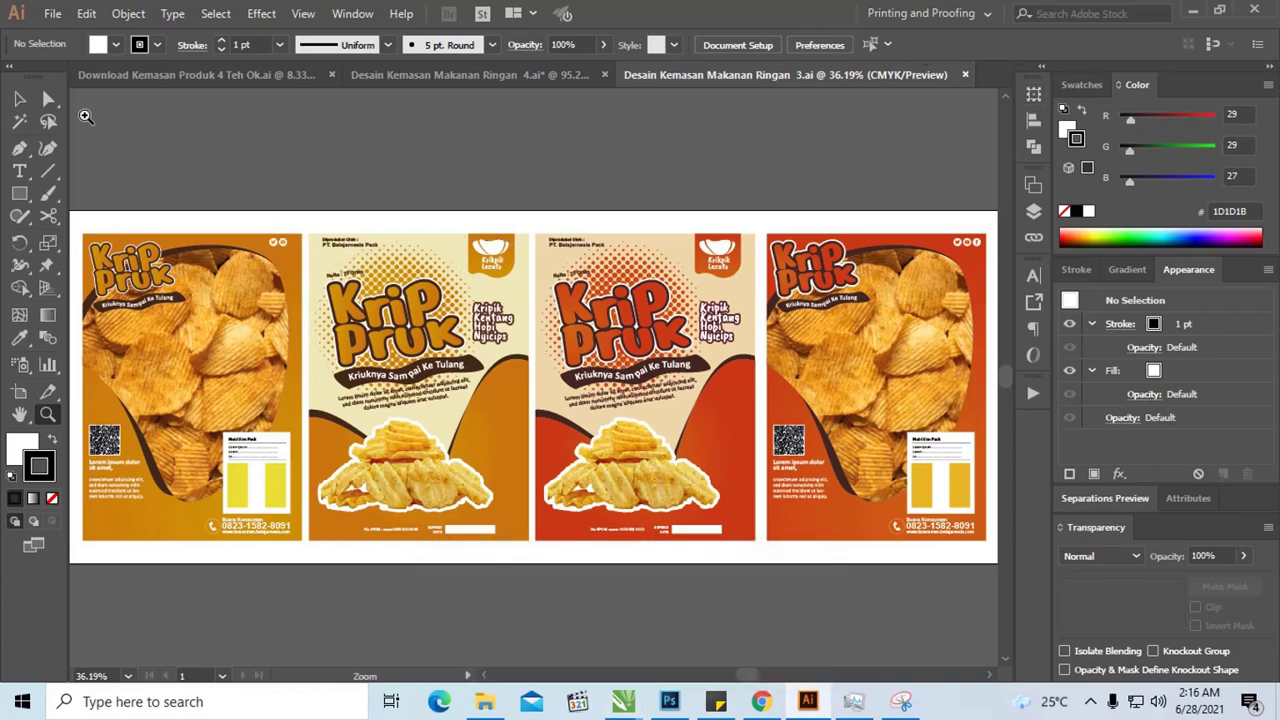
left_click(22, 100)
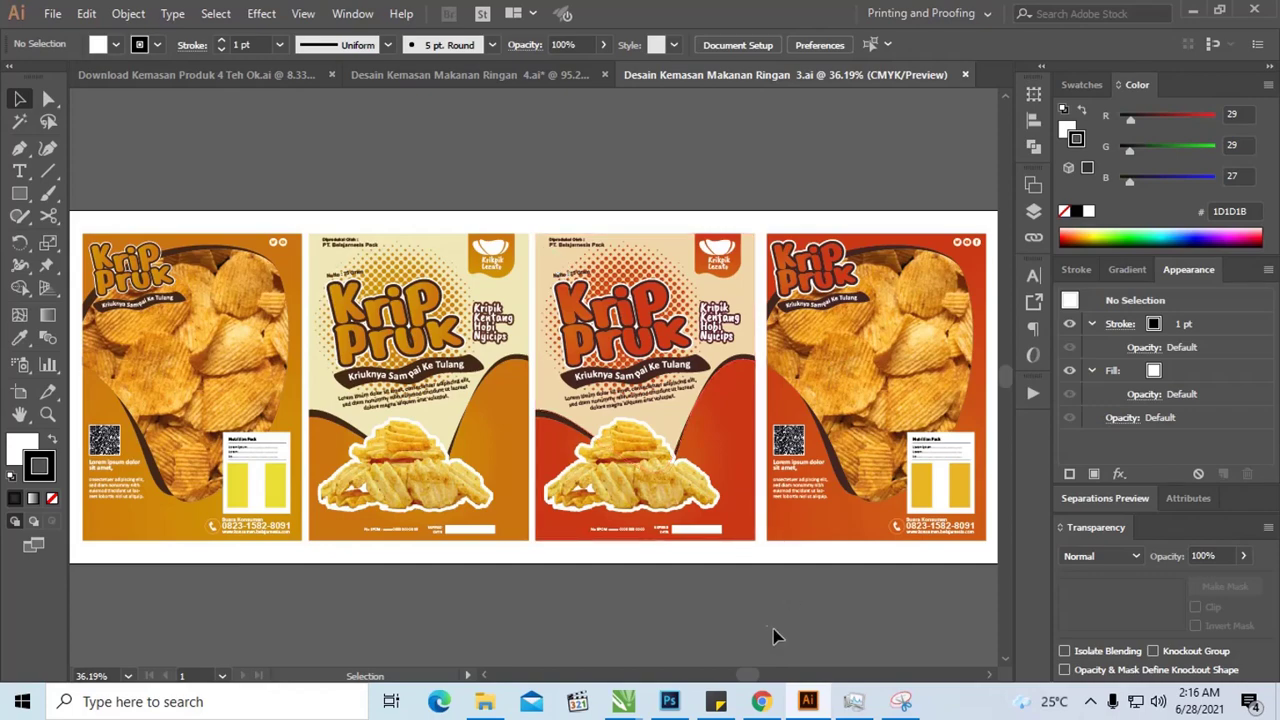
mouse_move(623, 702)
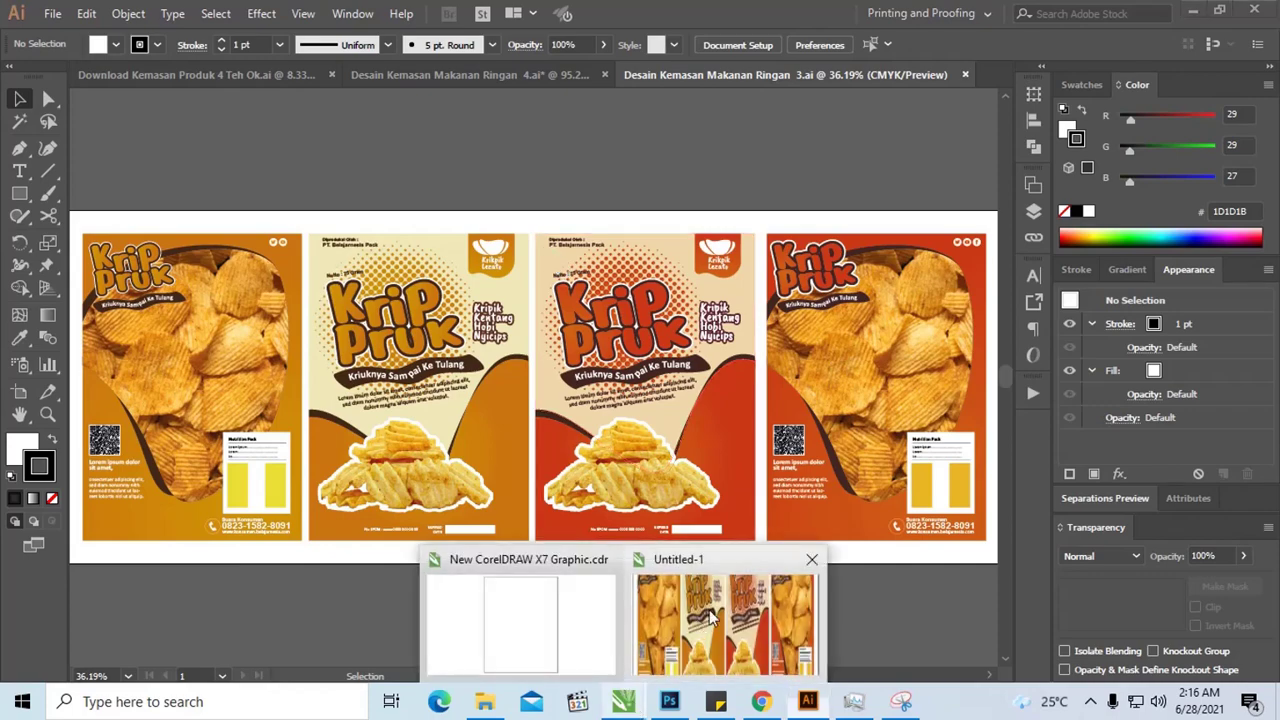
left_click(709, 617)
Move the cream-and-orange Krip Pruk design off the page to the left
scroll(678, 507, "down", 1)
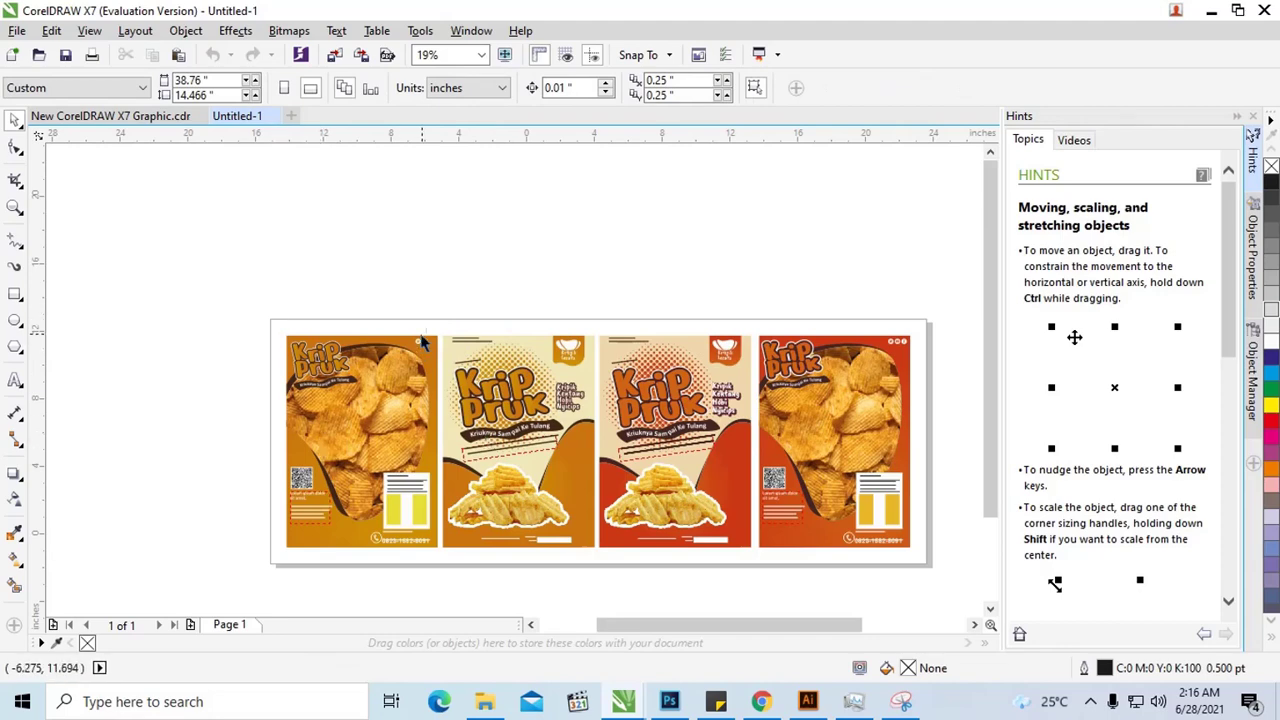
left_click_drag(440, 325, 597, 562)
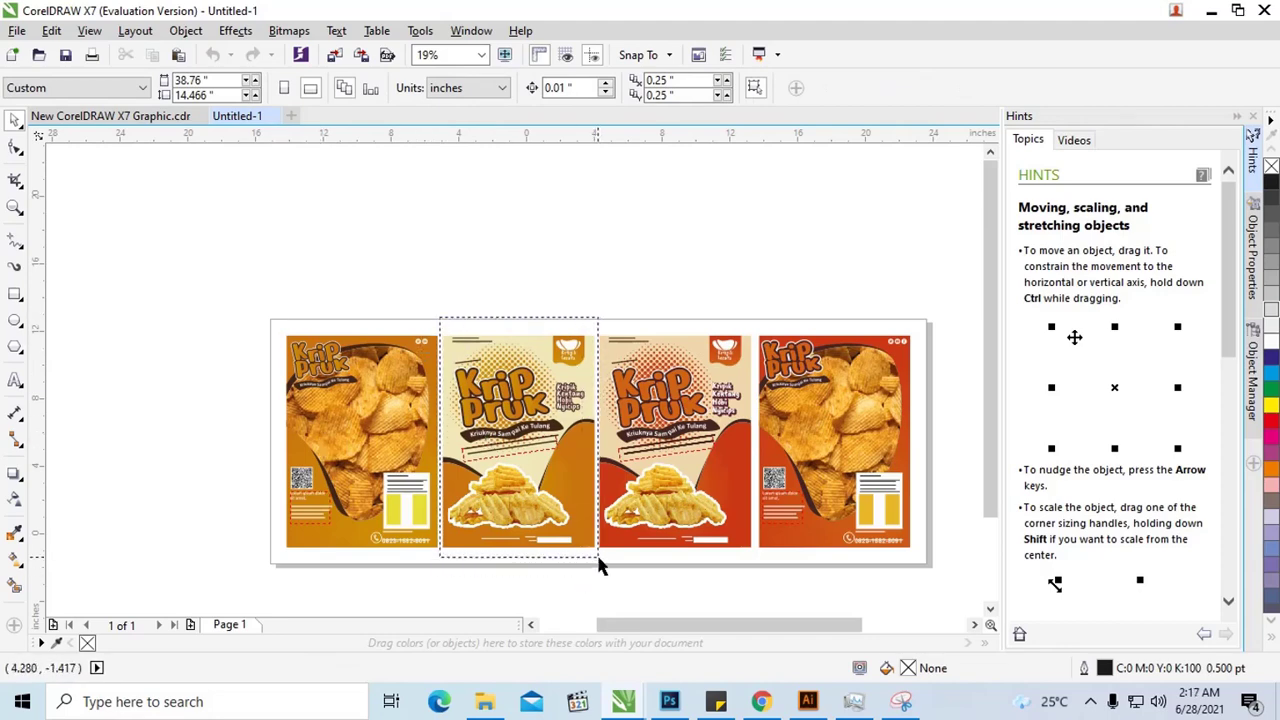
left_click_drag(546, 468, 166, 468)
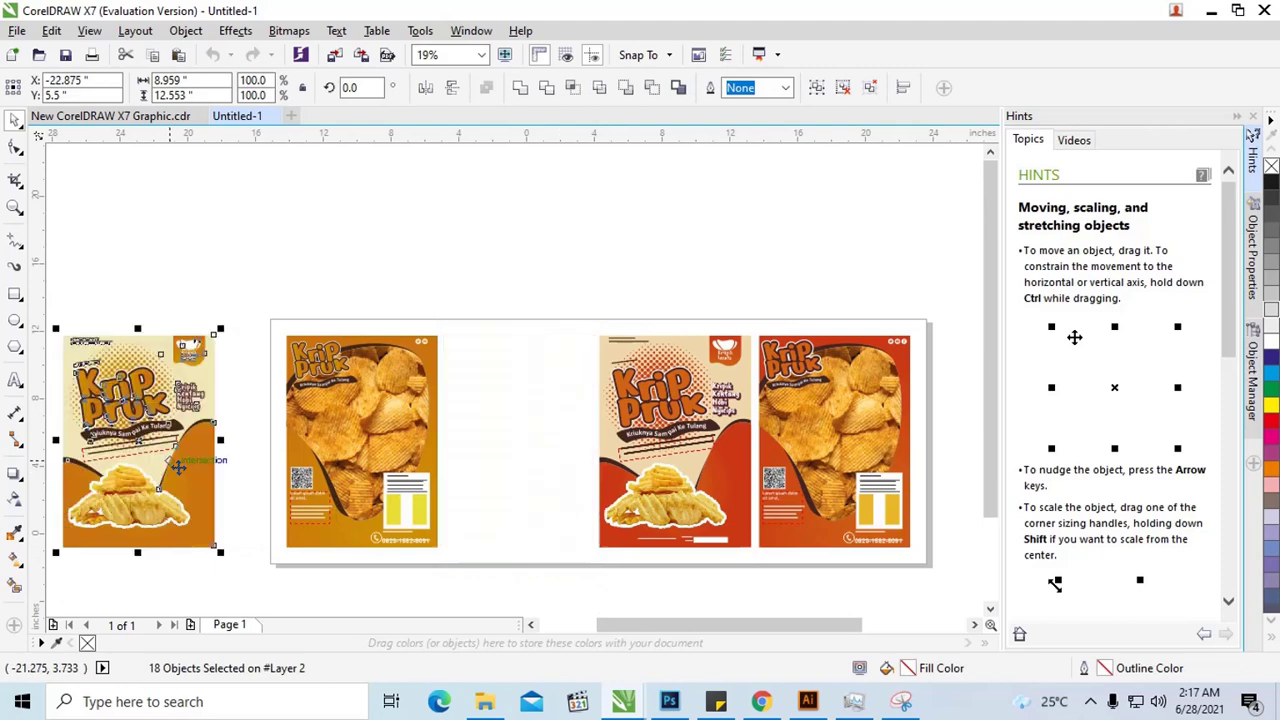
left_click_drag(590, 625, 534, 625)
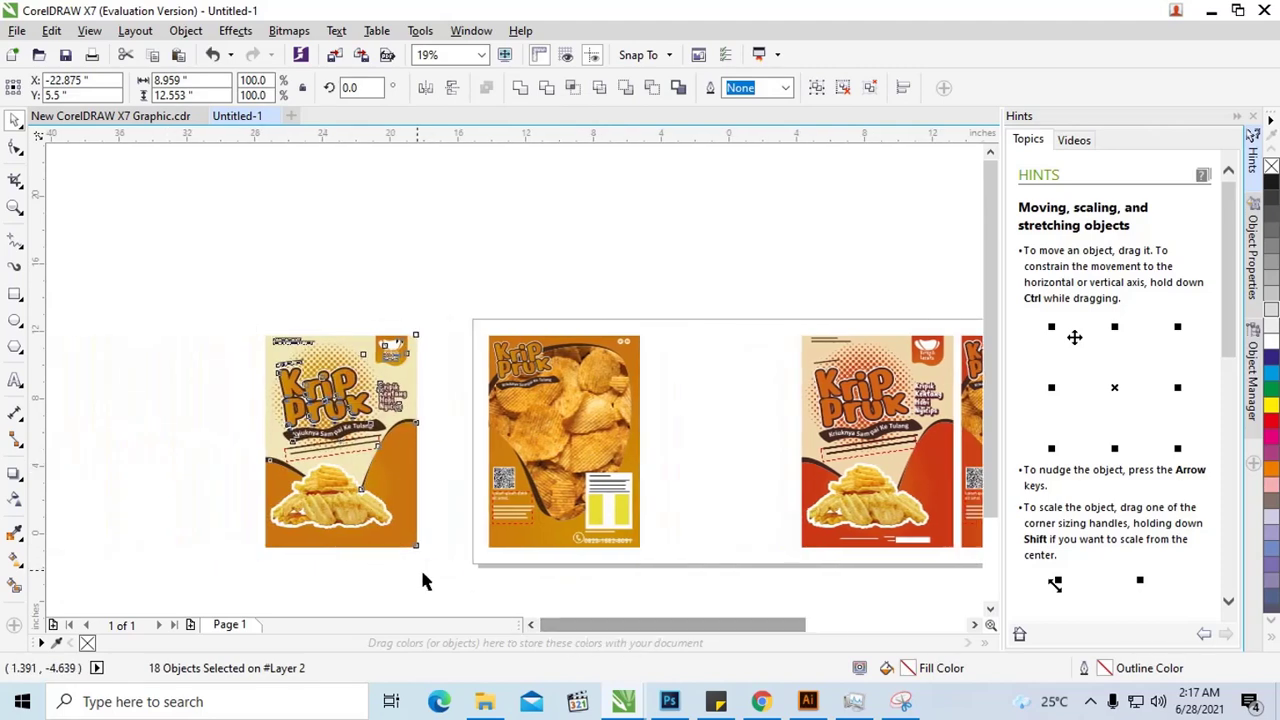
Zoom in around the page, then drag the red design's artwork off to the left
key("z")
left_click_drag(364, 495, 249, 323)
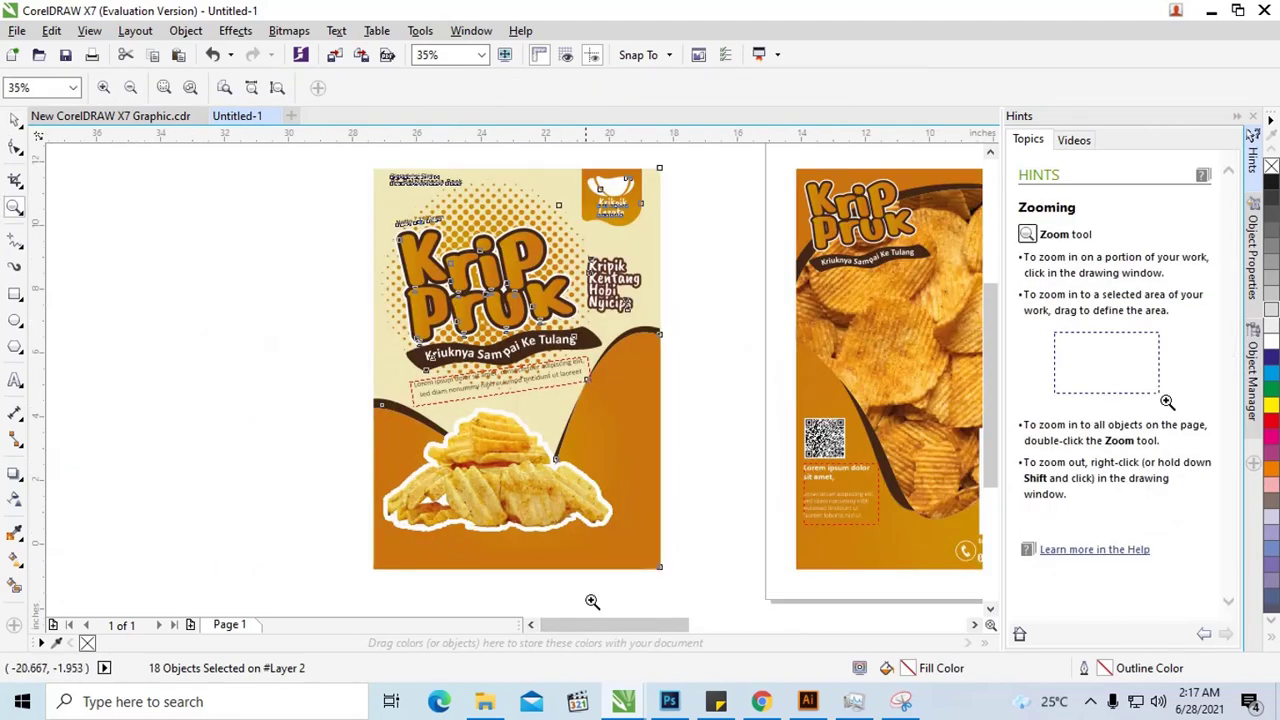
mouse_move(552, 625)
left_mouse_down()
mouse_move(573, 625)
mouse_move(555, 630)
left_mouse_up()
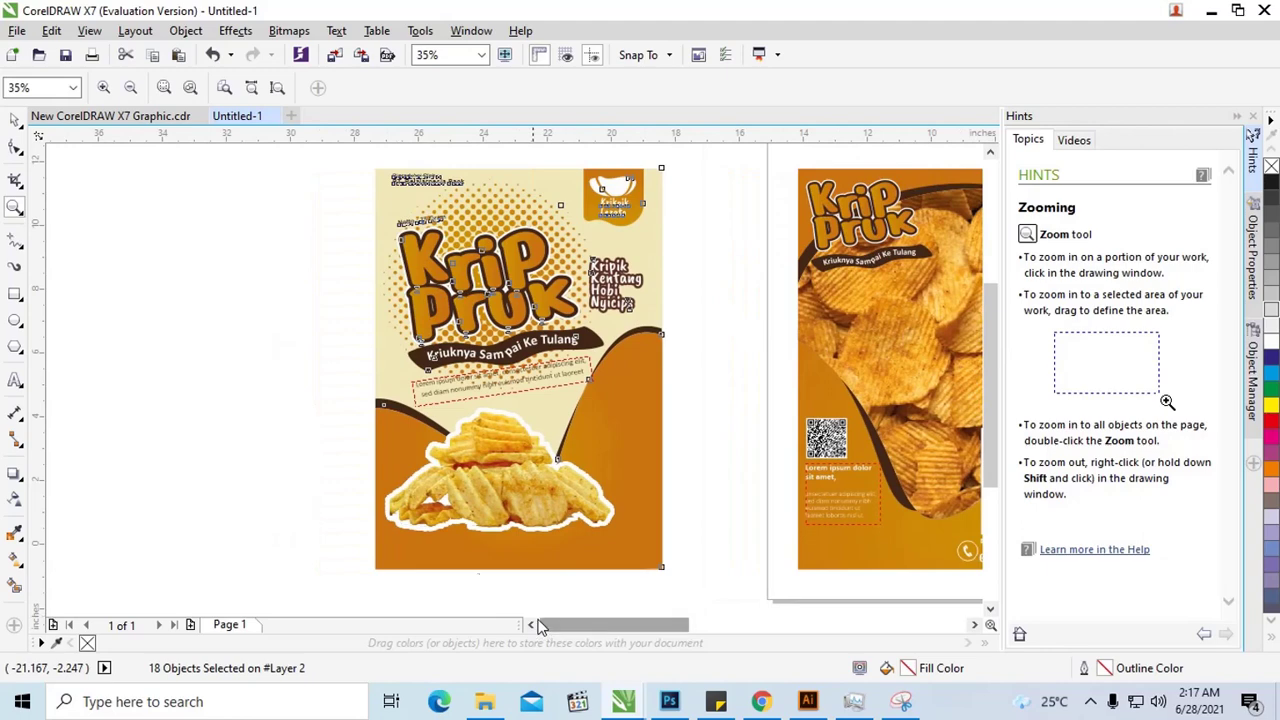
left_click(15, 120)
scroll(269, 427, "right", 2)
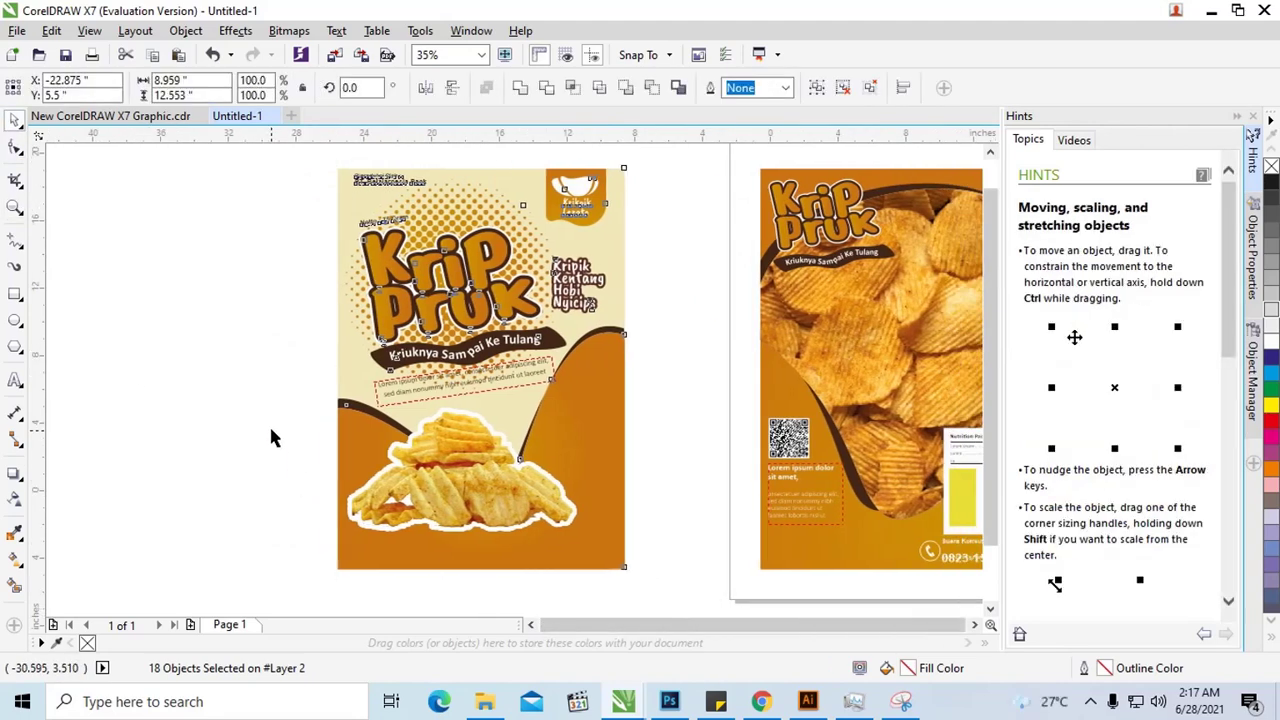
scroll(269, 427, "down", 3)
scroll(380, 438, "left", 1)
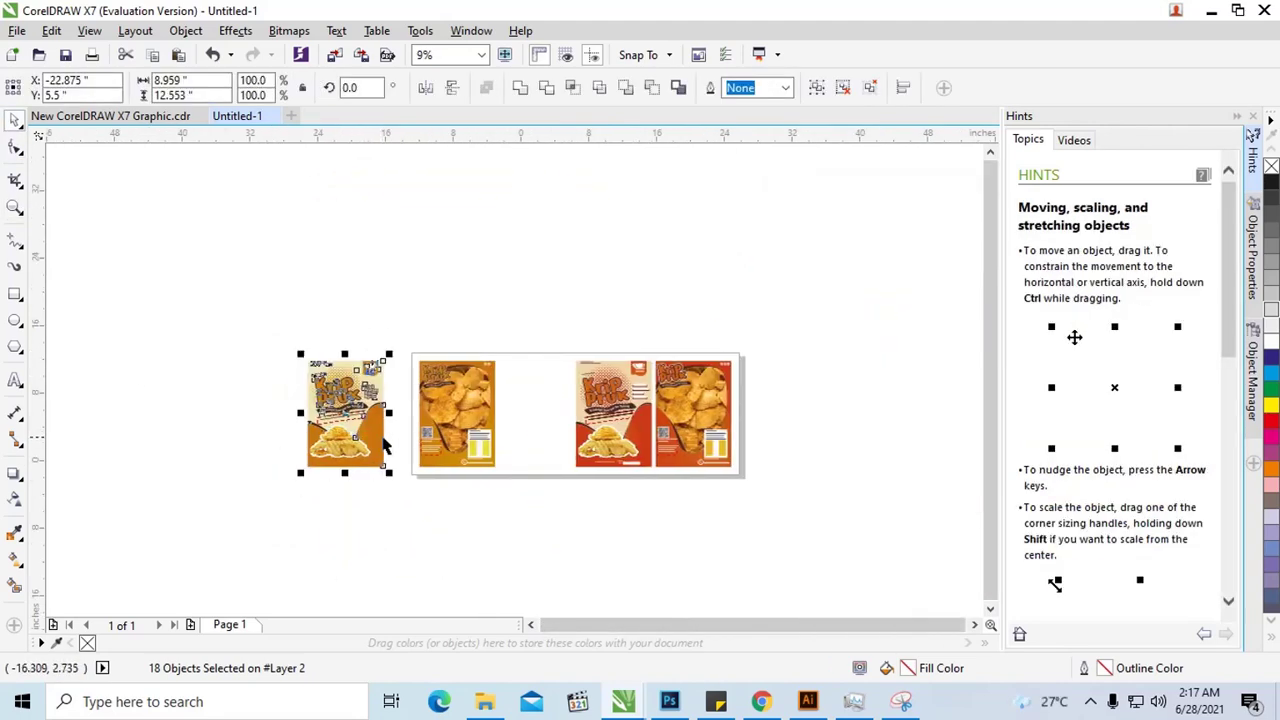
scroll(392, 438, "up", 1)
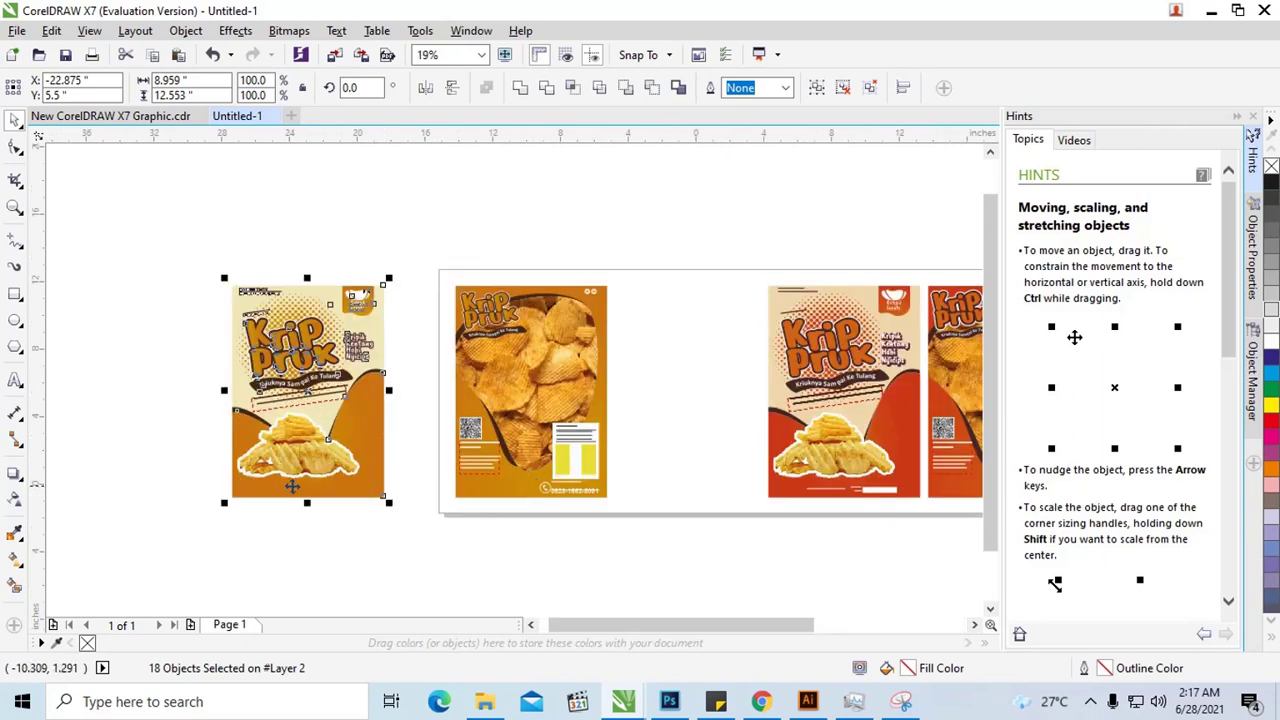
scroll(778, 458, "down", 1)
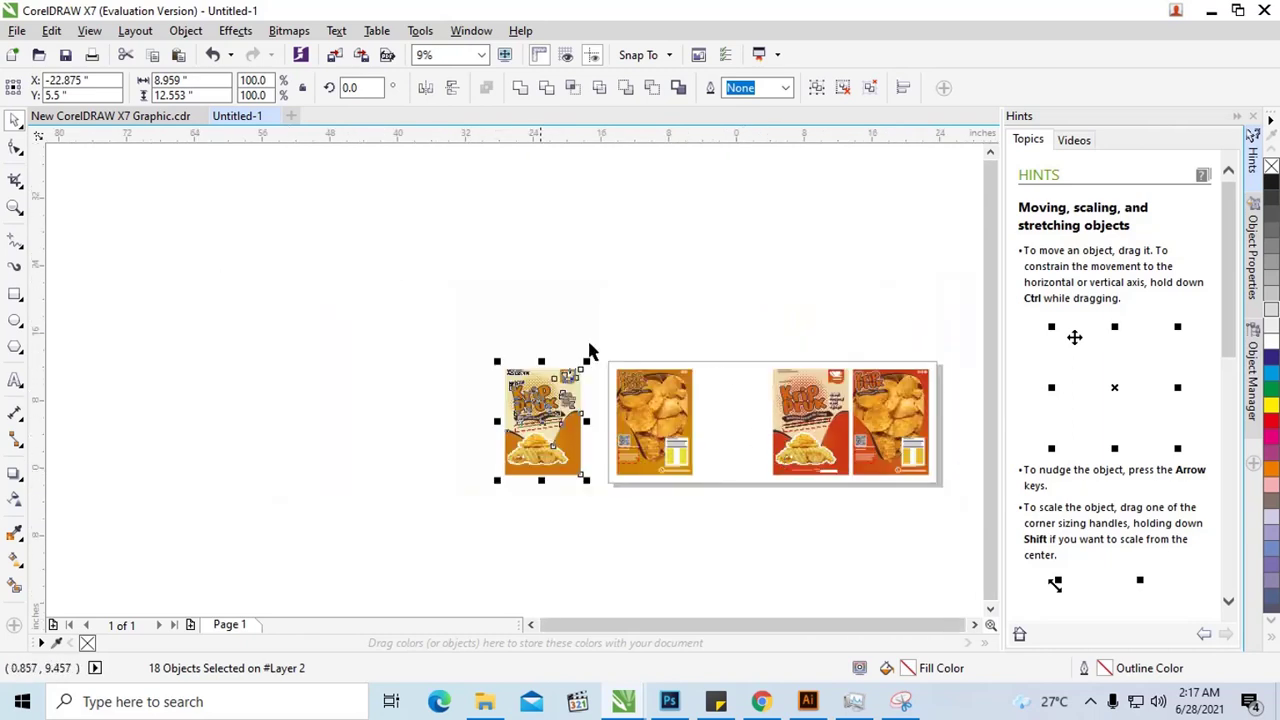
mouse_move(750, 360)
left_mouse_down()
mouse_move(851, 486)
mouse_move(250, 462)
left_mouse_up()
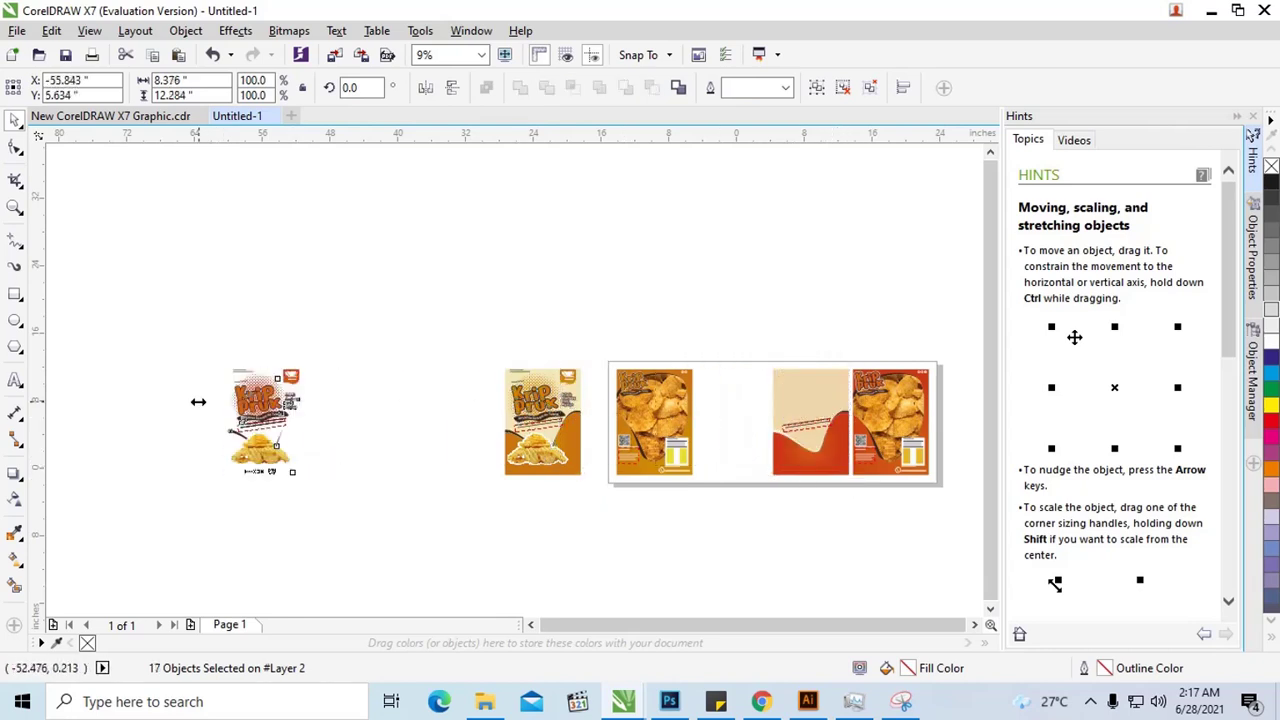
Zoom out to see all packages, try moving the designs left, then undo it
key("z")
left_click(315, 484)
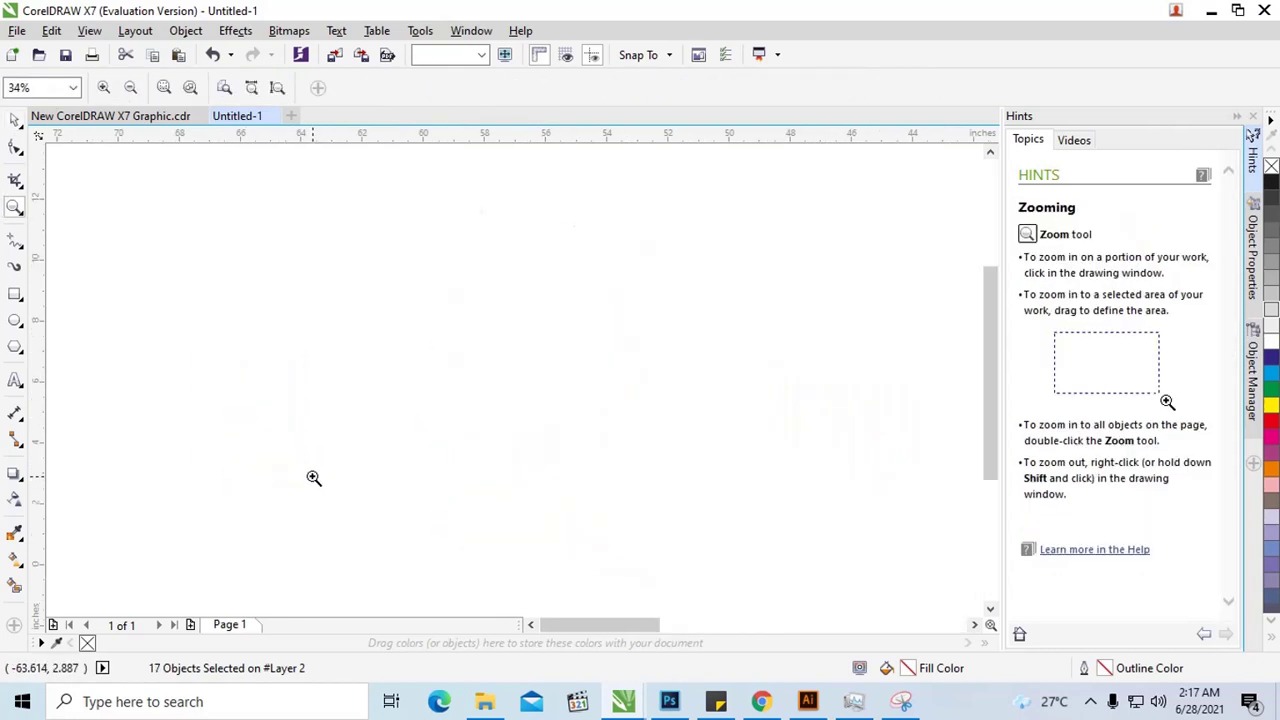
right_click(436, 451)
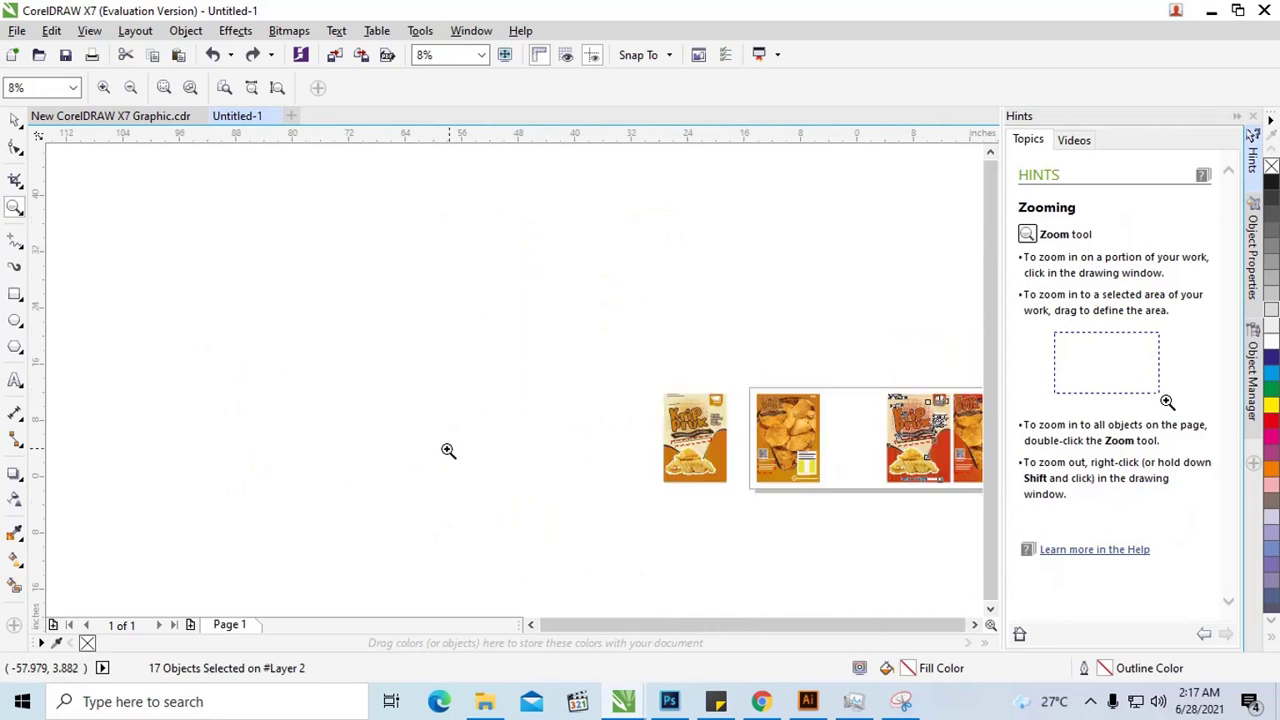
left_click(16, 121)
left_click_drag(860, 357, 954, 510)
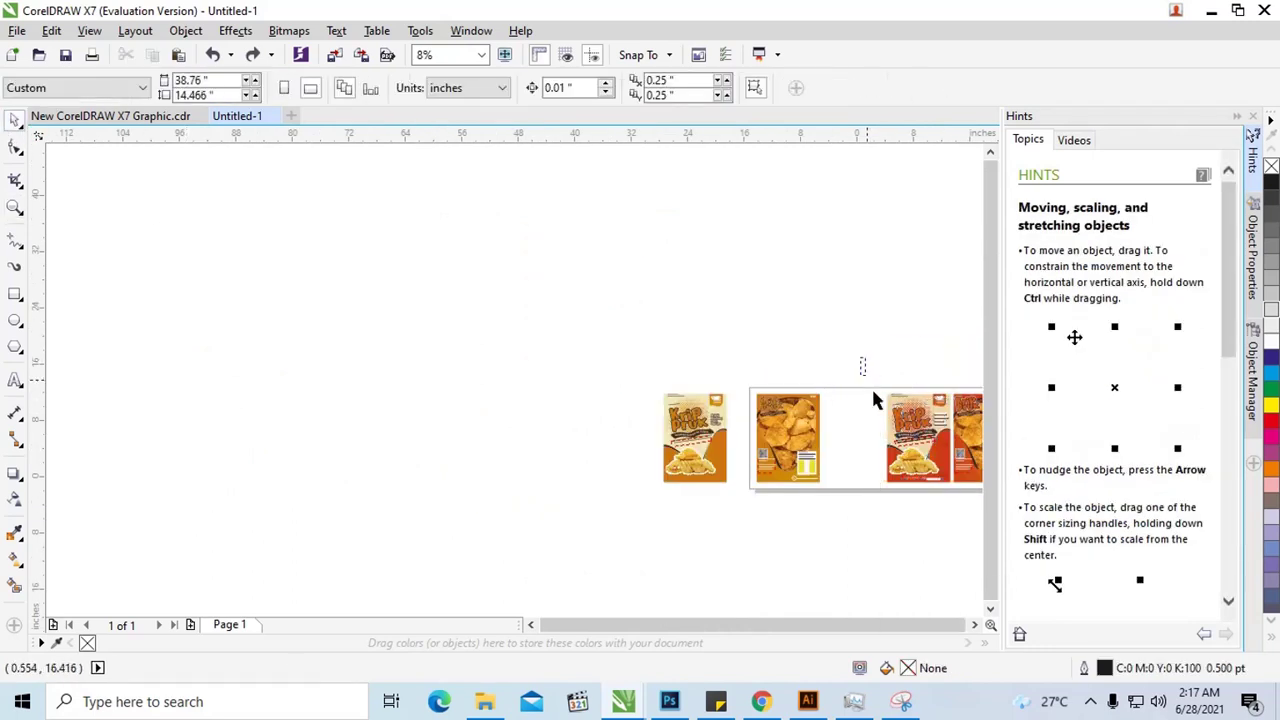
left_click_drag(920, 430, 440, 454)
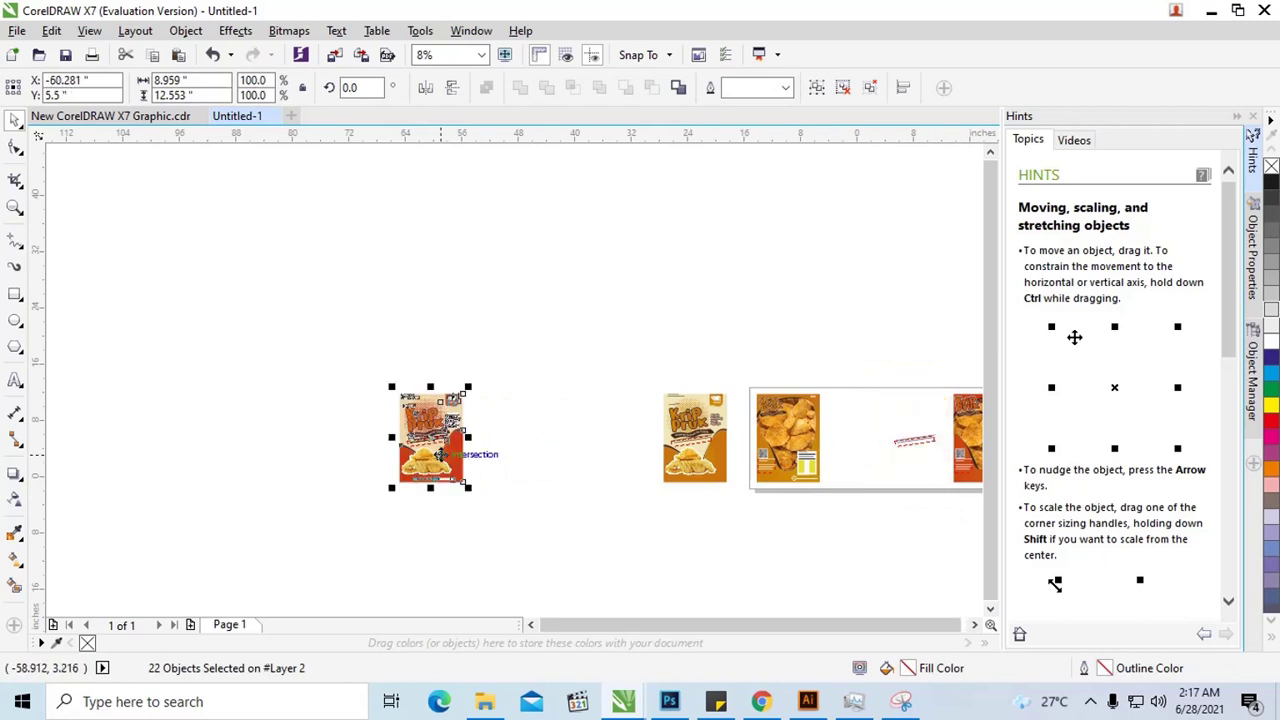
key("ctrl+z")
Drag the red-and-beige front design far left, inspect it zoomed in, then undo the move
scroll(920, 450, "up", 1)
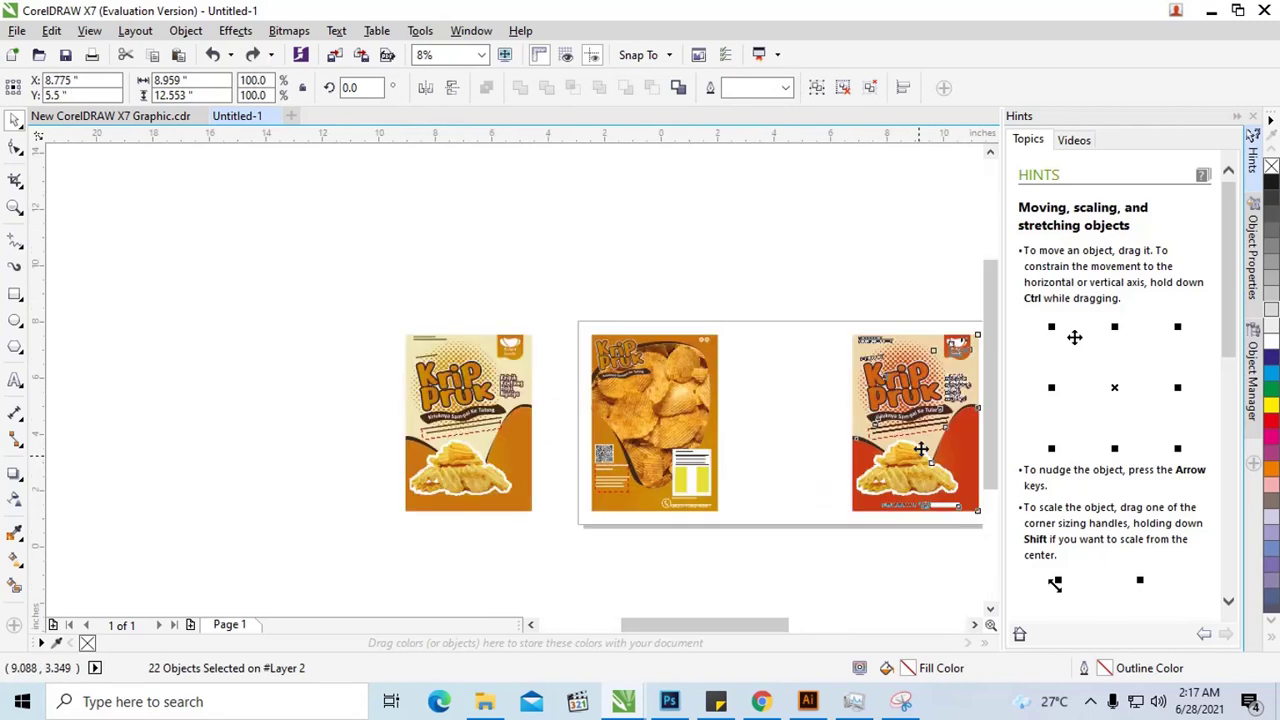
scroll(920, 450, "up", 3)
left_click(895, 405, "shift")
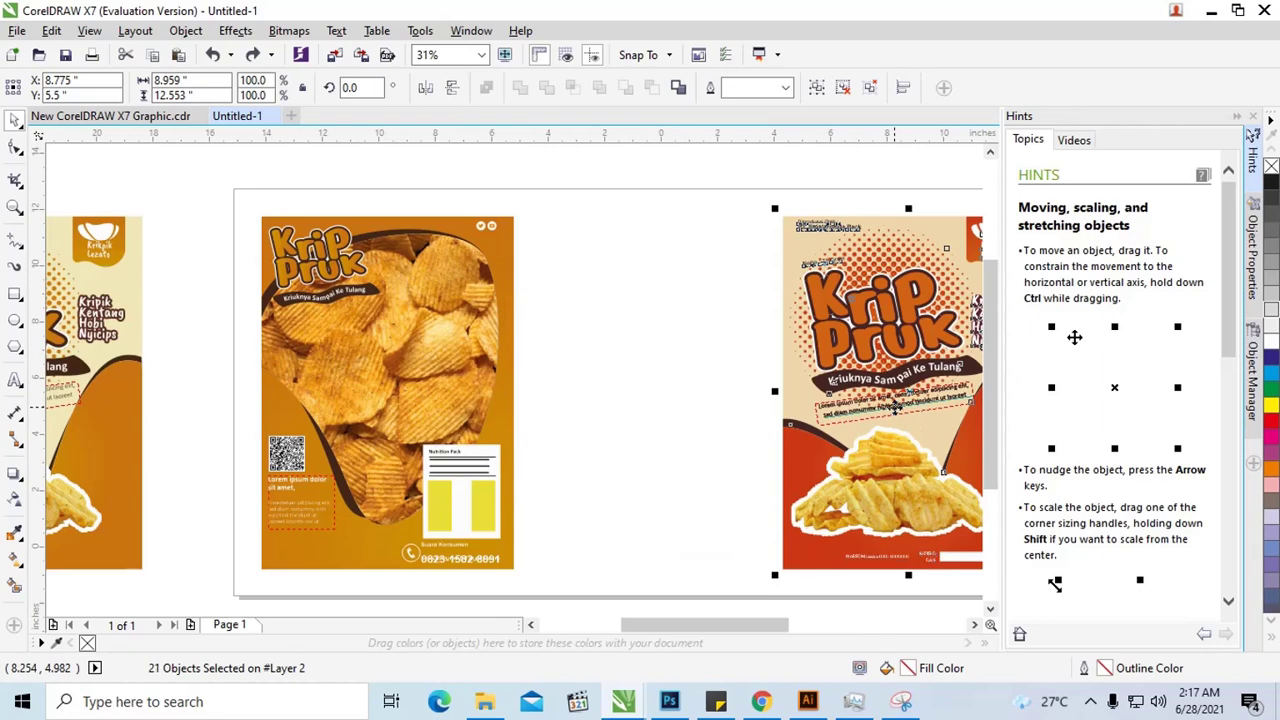
left_click_drag(895, 405, 823, 412)
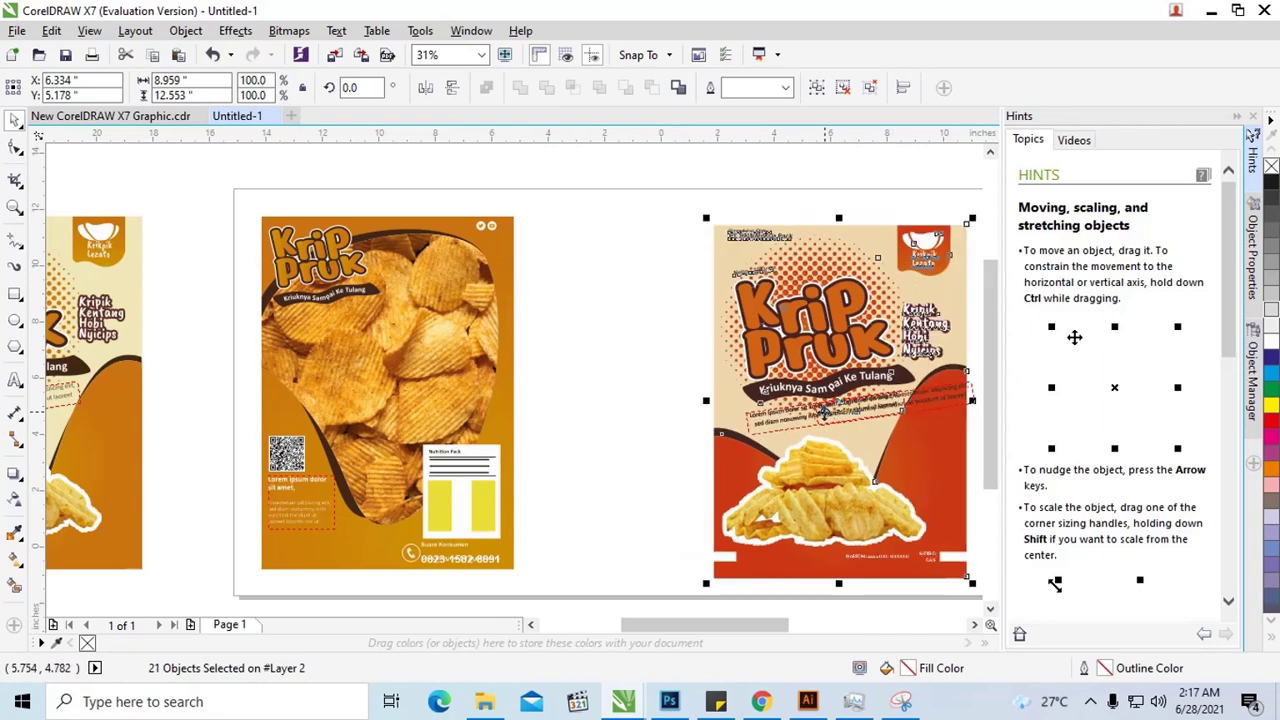
scroll(823, 412, "down", 1)
scroll(823, 412, "down", 2)
left_click_drag(825, 410, 430, 412)
key("z")
left_click_drag(374, 346, 521, 494)
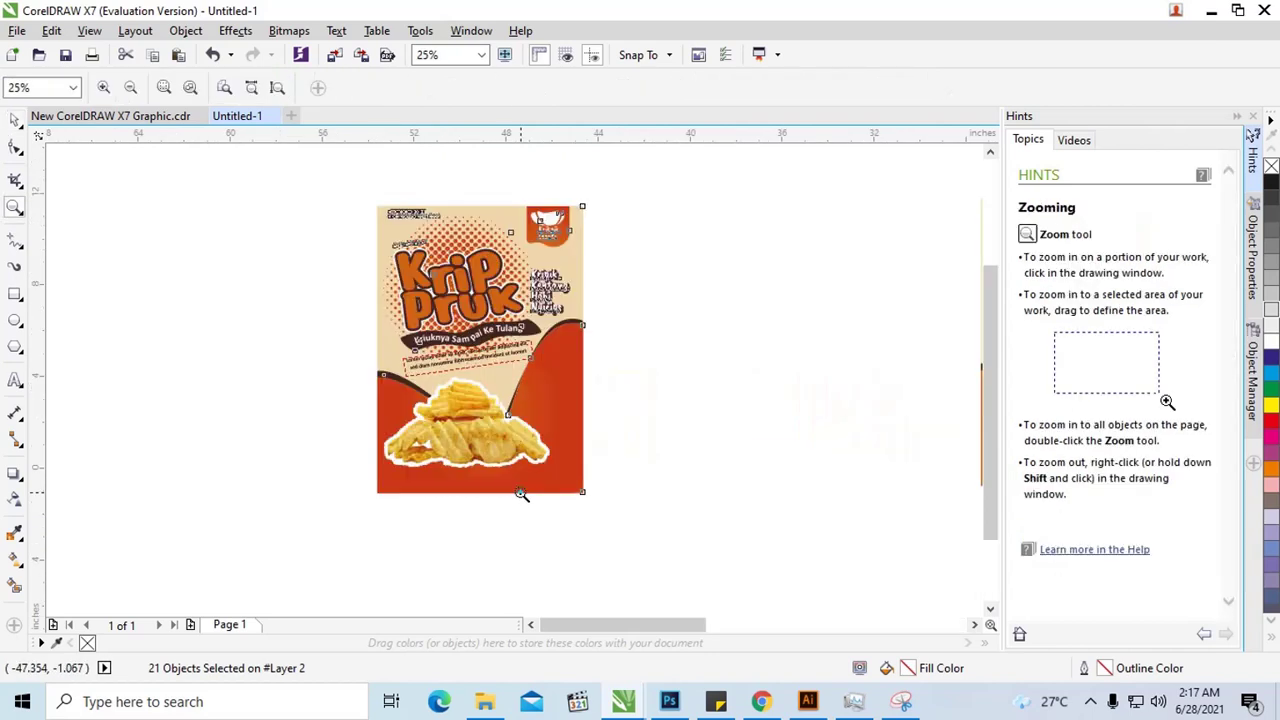
key("ctrl+z")
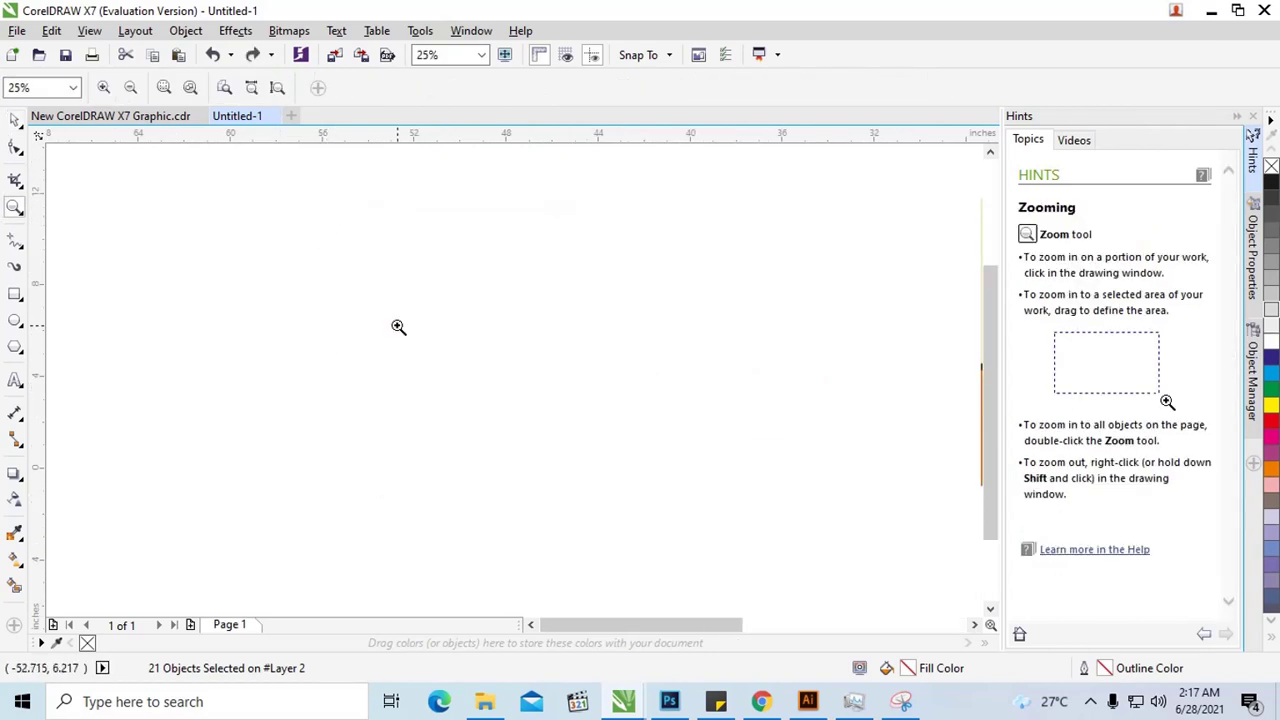
Box-select all parts of the front design and try small leftward moves, undoing each
scroll(398, 327, "down", 1)
scroll(398, 327, "down", 2)
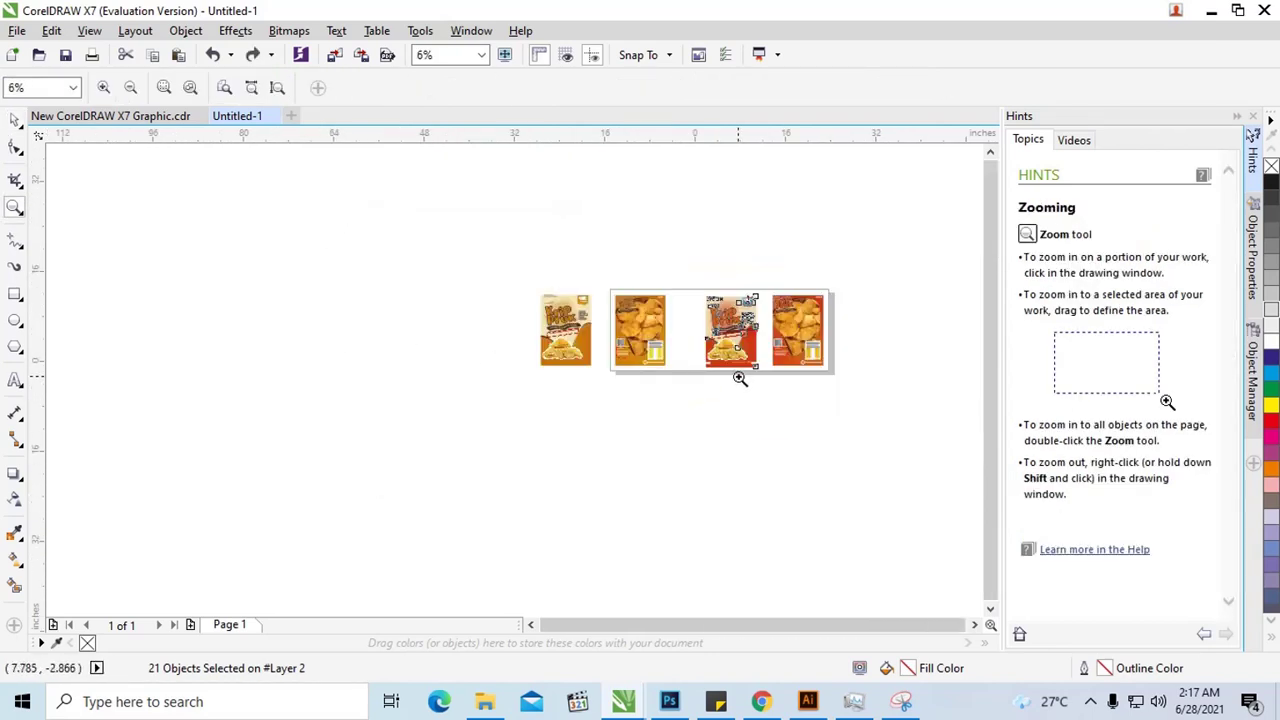
left_click(718, 379)
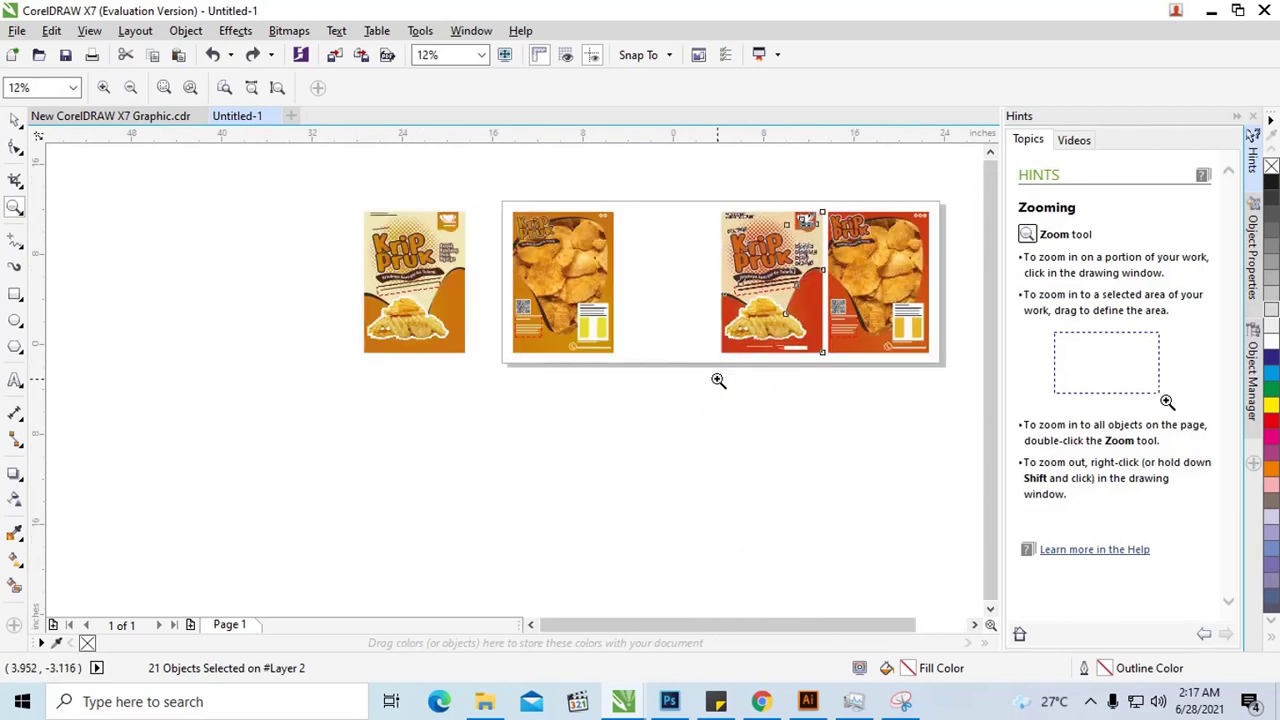
left_click(15, 119)
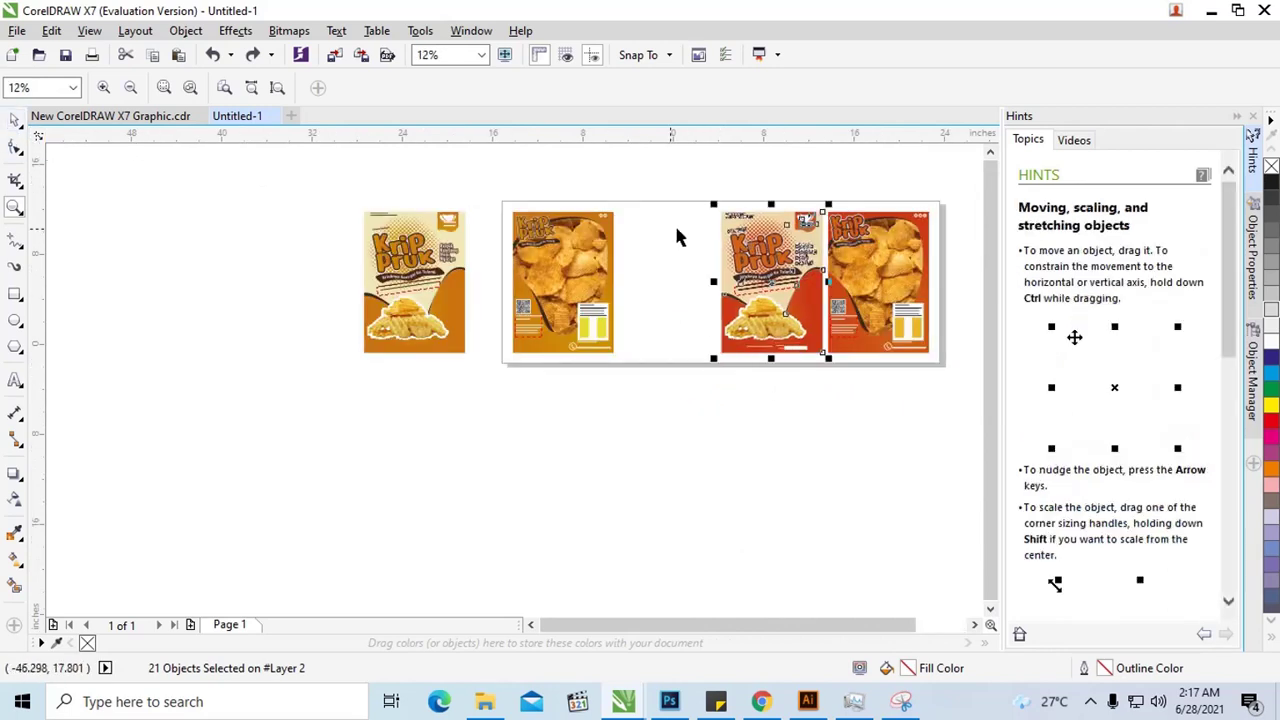
mouse_move(658, 170)
left_mouse_down()
mouse_move(828, 370)
mouse_move(823, 360)
left_mouse_up()
left_click_drag(790, 308, 768, 308)
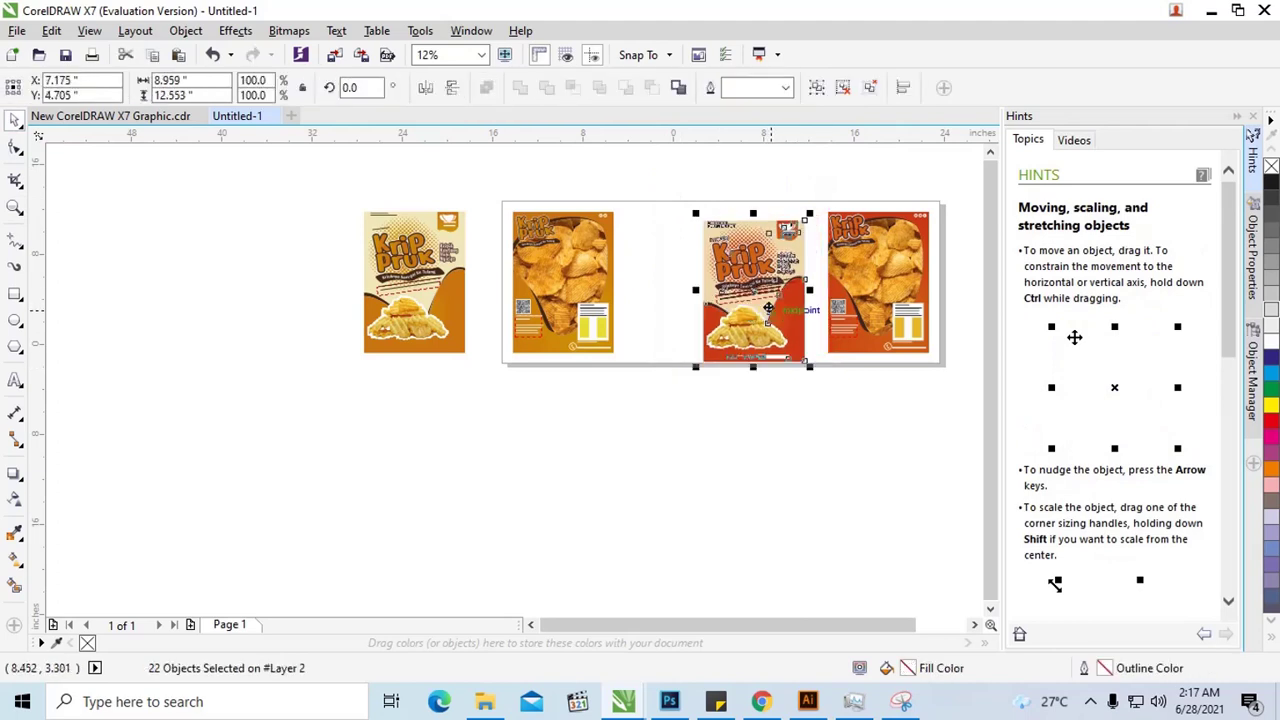
key("ctrl+z")
scroll(764, 297, "up", 2)
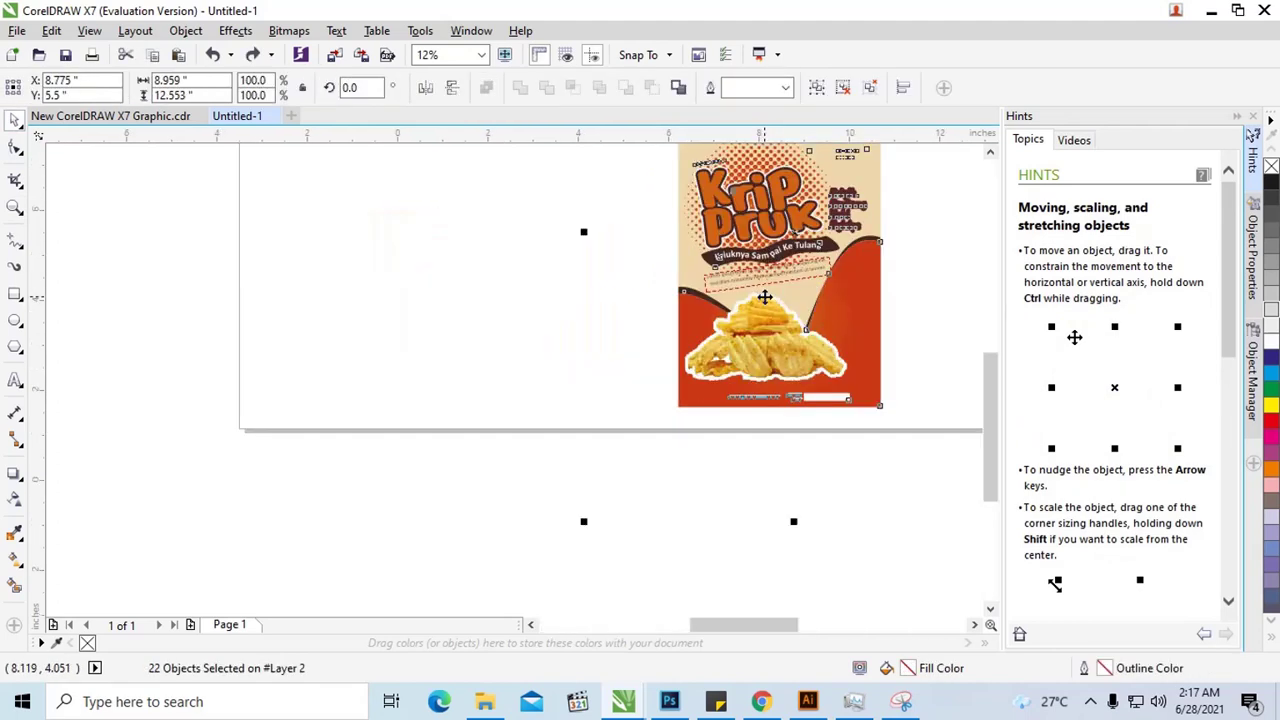
scroll(764, 297, "up", 2)
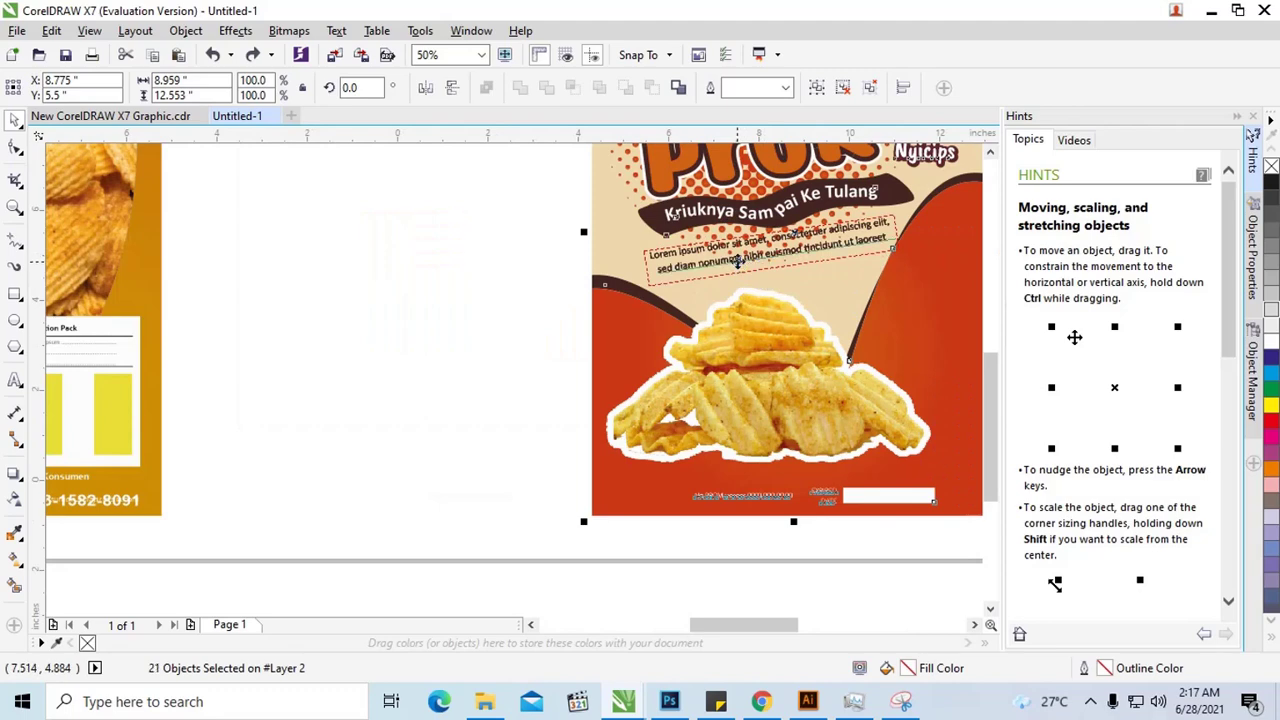
left_click_drag(737, 261, 528, 265)
key("ctrl+z")
Move the red-and-beige front design off the page to the right and zoom in on it
scroll(528, 265, "down", 5)
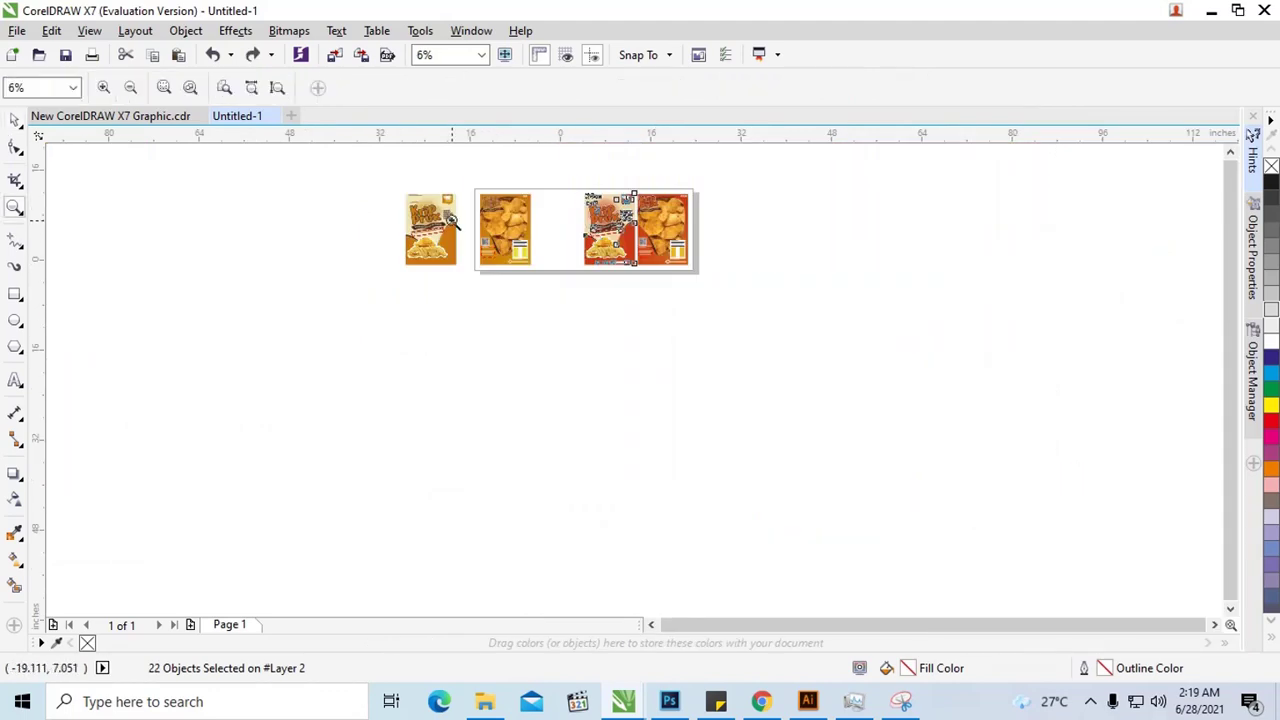
left_click(14, 119)
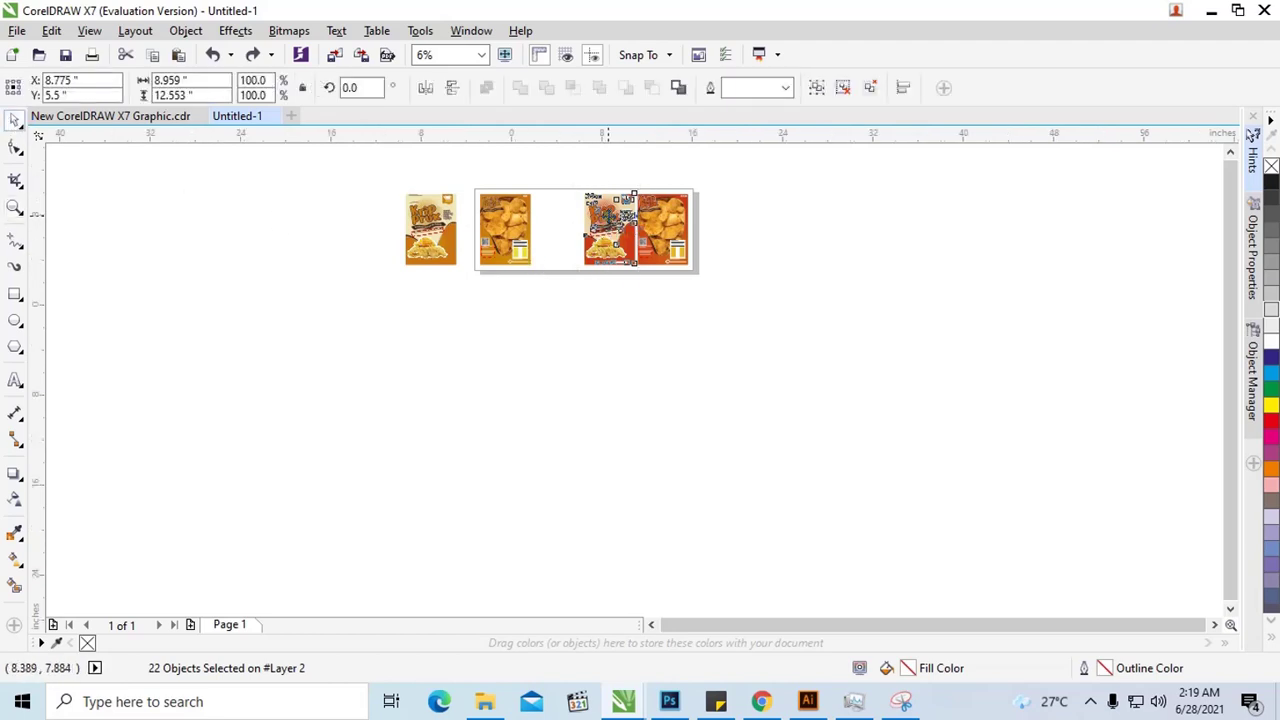
scroll(607, 214, "up", 2)
scroll(622, 250, "down", 1)
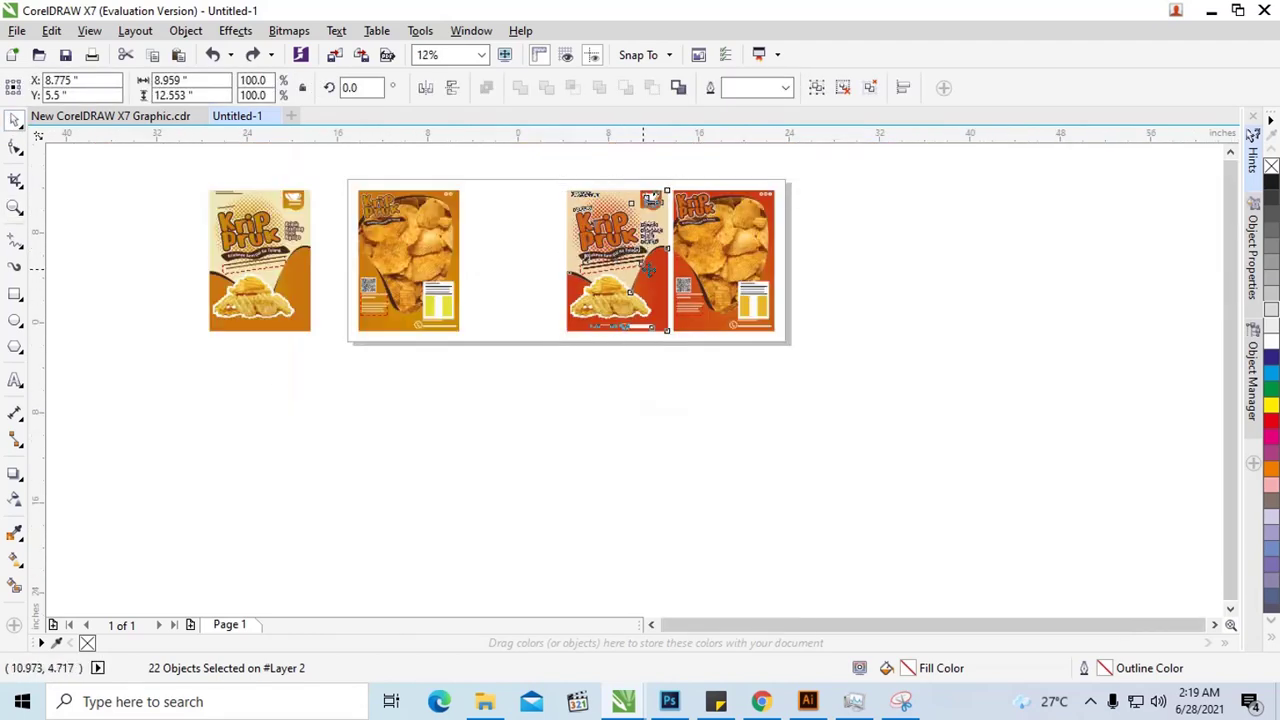
left_click_drag(648, 269, 1058, 269)
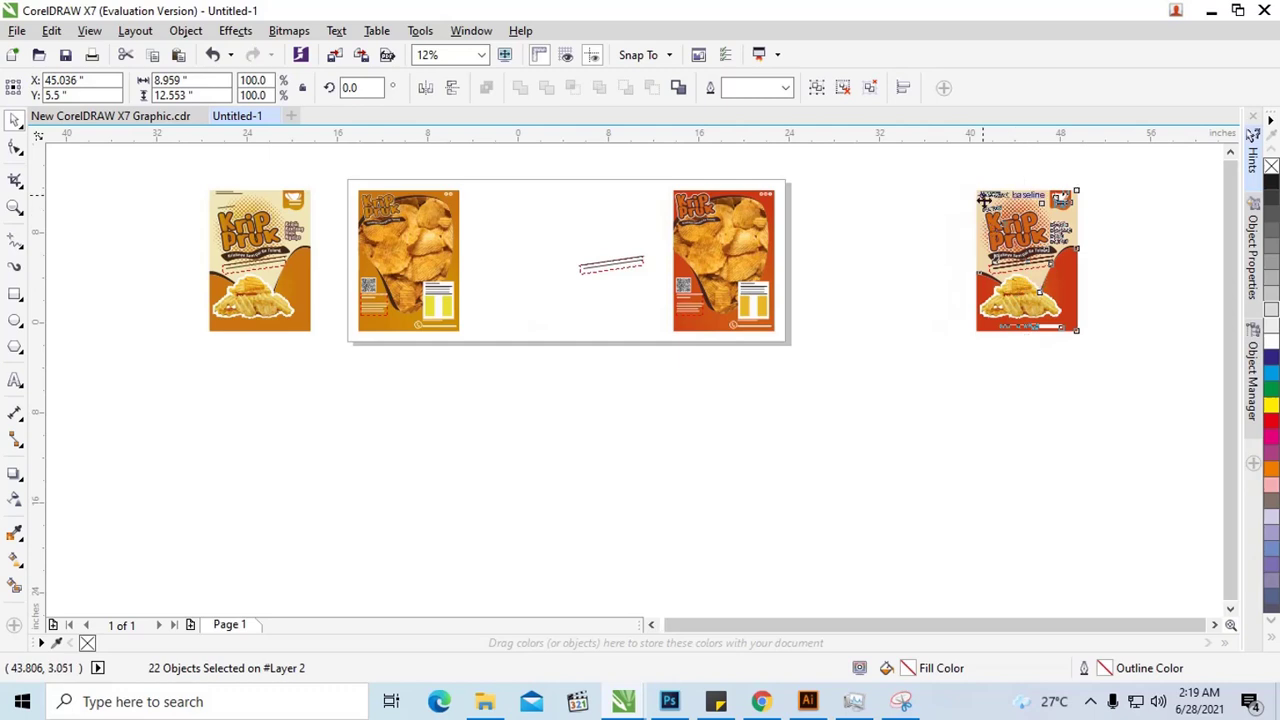
key("z")
left_click_drag(964, 178, 1234, 366)
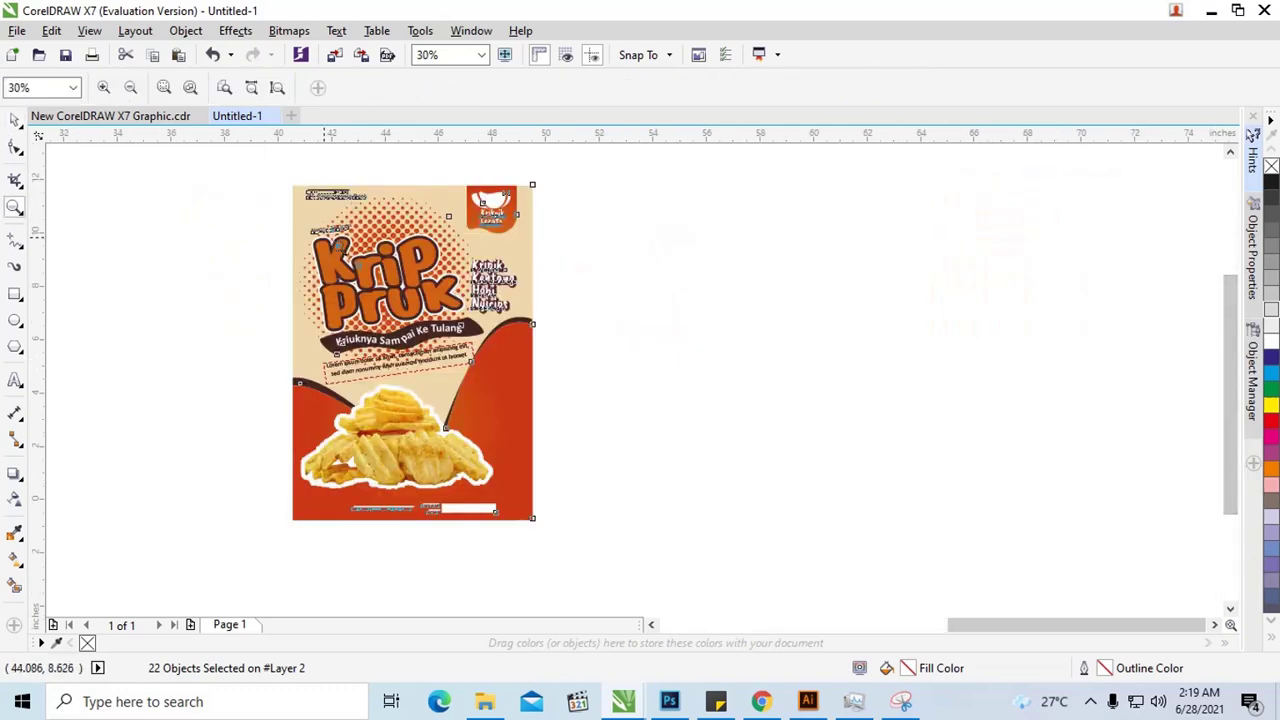
left_click_drag(272, 168, 823, 537)
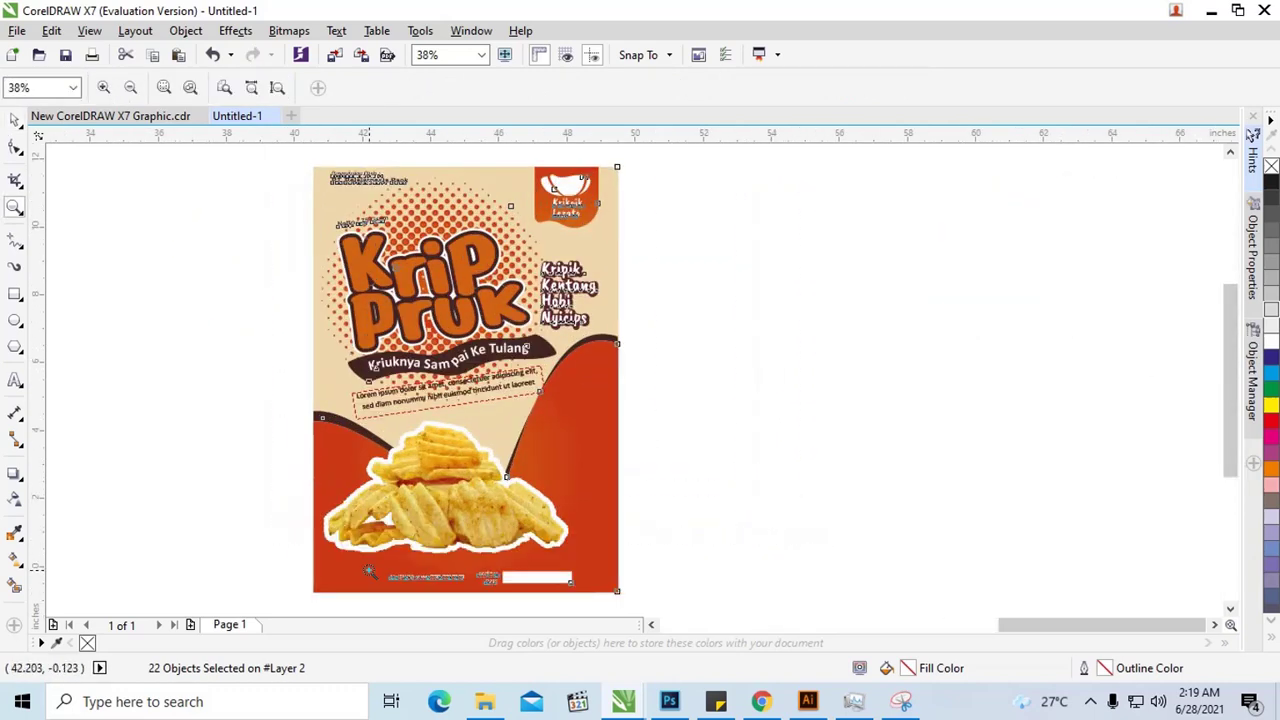
Drag the 100% Indonesia, Bangga Buatan Indonesia, halal and Kemasan 2~1 images from Pictures into CorelDRAW
left_click(484, 701)
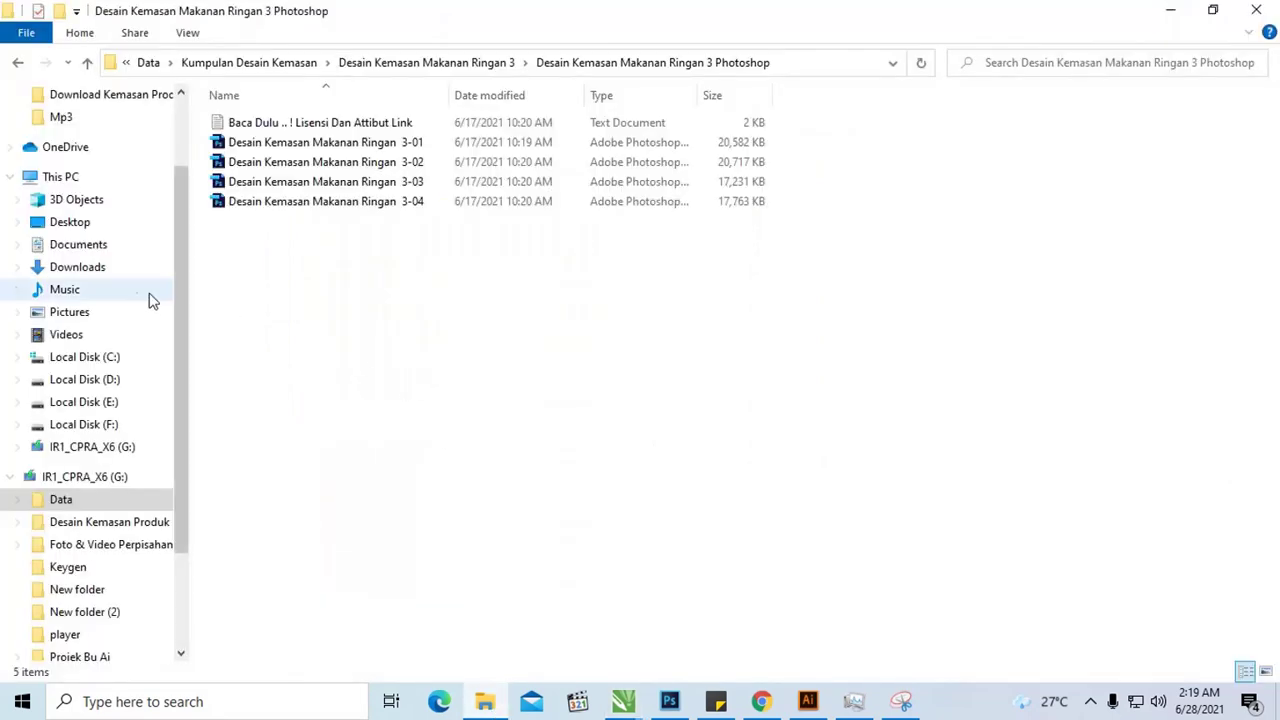
left_click(72, 318)
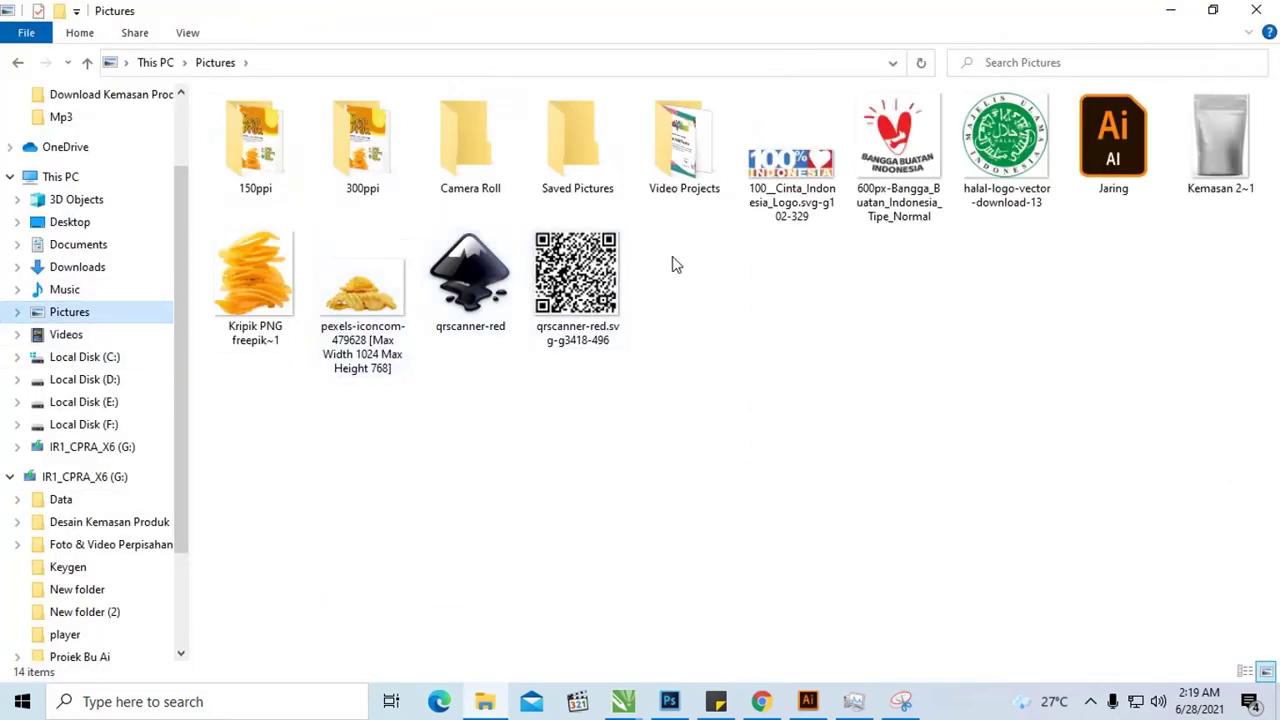
left_click(790, 160)
left_click(898, 160, "ctrl")
left_click(995, 180, "ctrl")
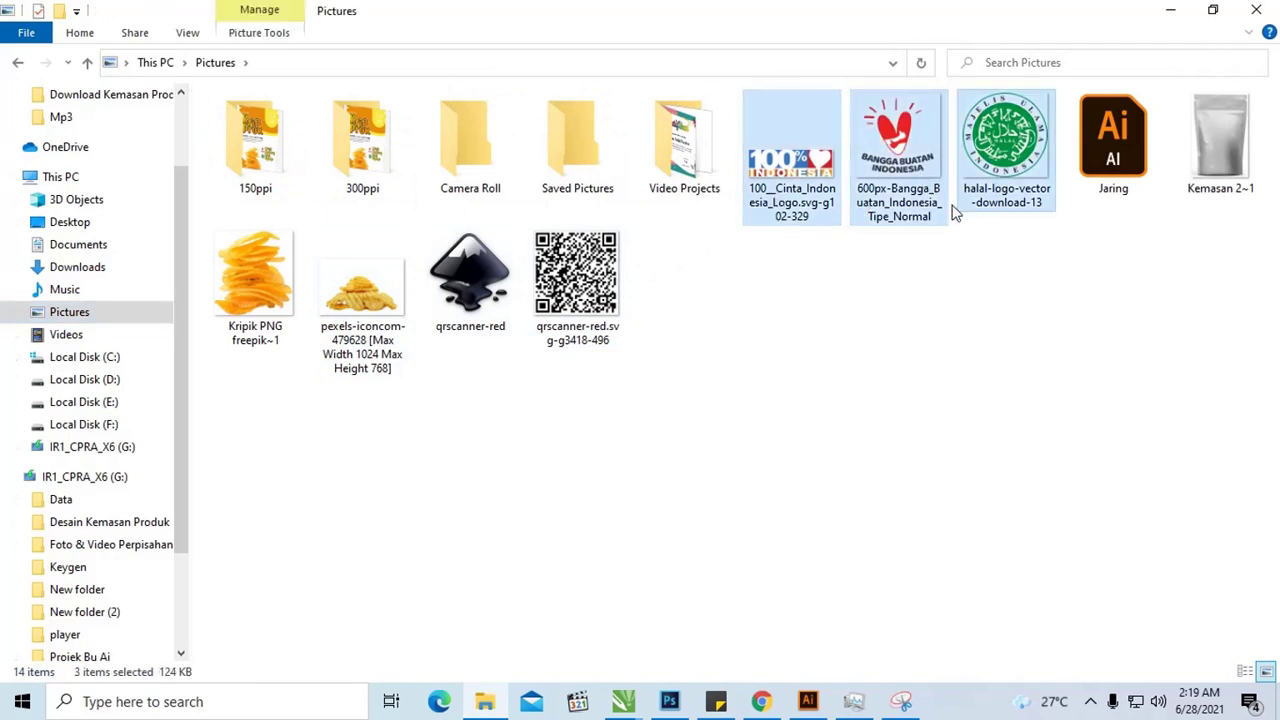
left_click(1222, 160, "ctrl")
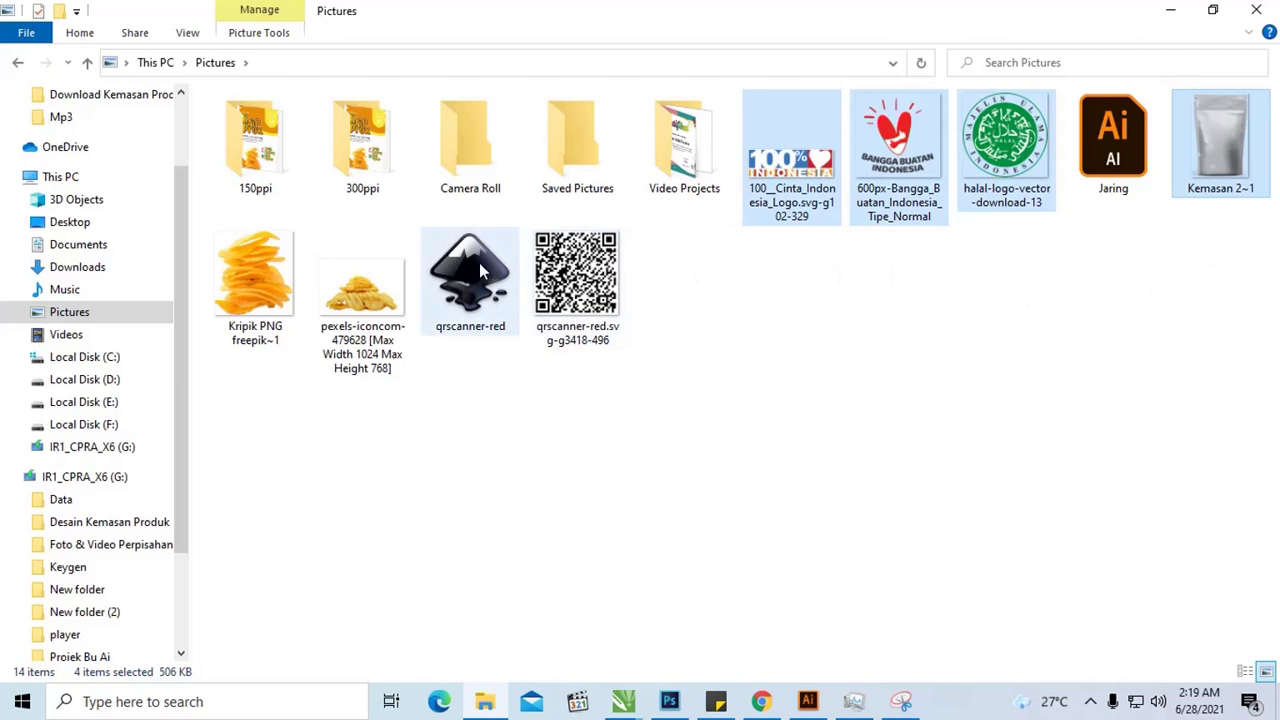
left_click_drag(1005, 150, 750, 533)
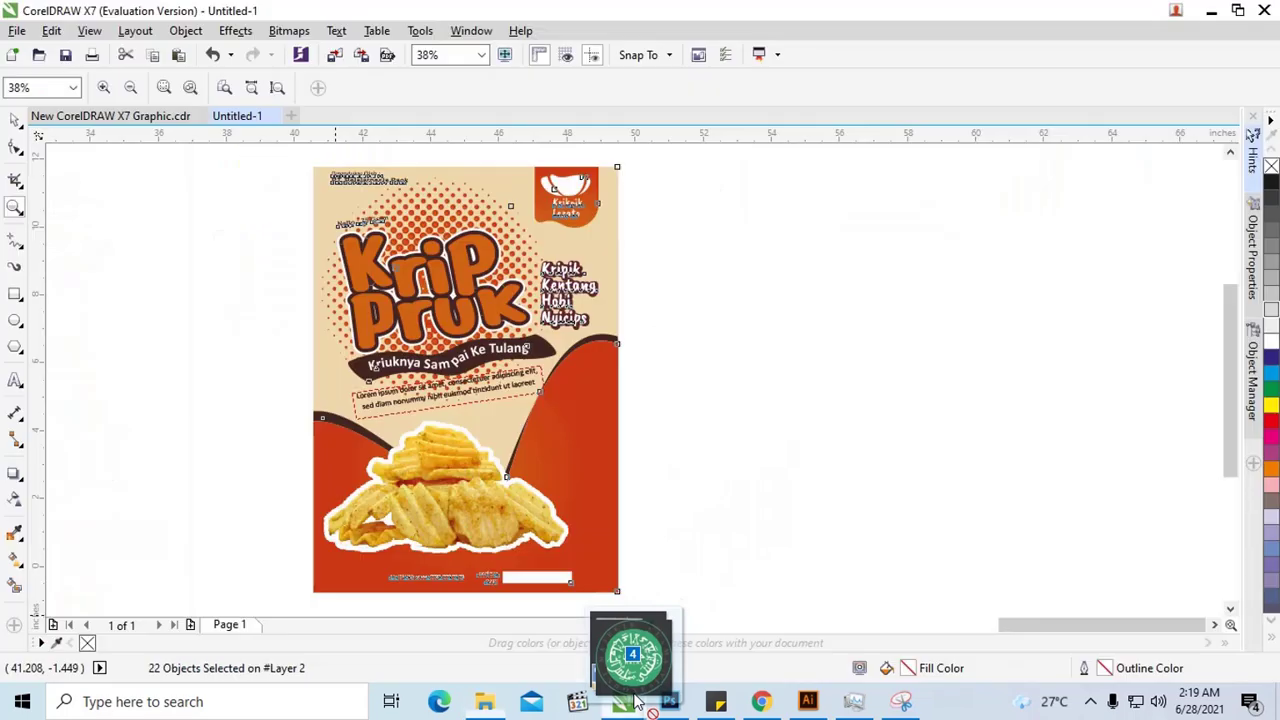
mouse_move(750, 533)
left_mouse_down()
mouse_move(652, 672)
mouse_move(943, 363)
left_mouse_up()
Place the Bangga Buatan Indonesia logo on the red front, bring it to front, shrunk to a small badge
scroll(752, 352, "down", 1)
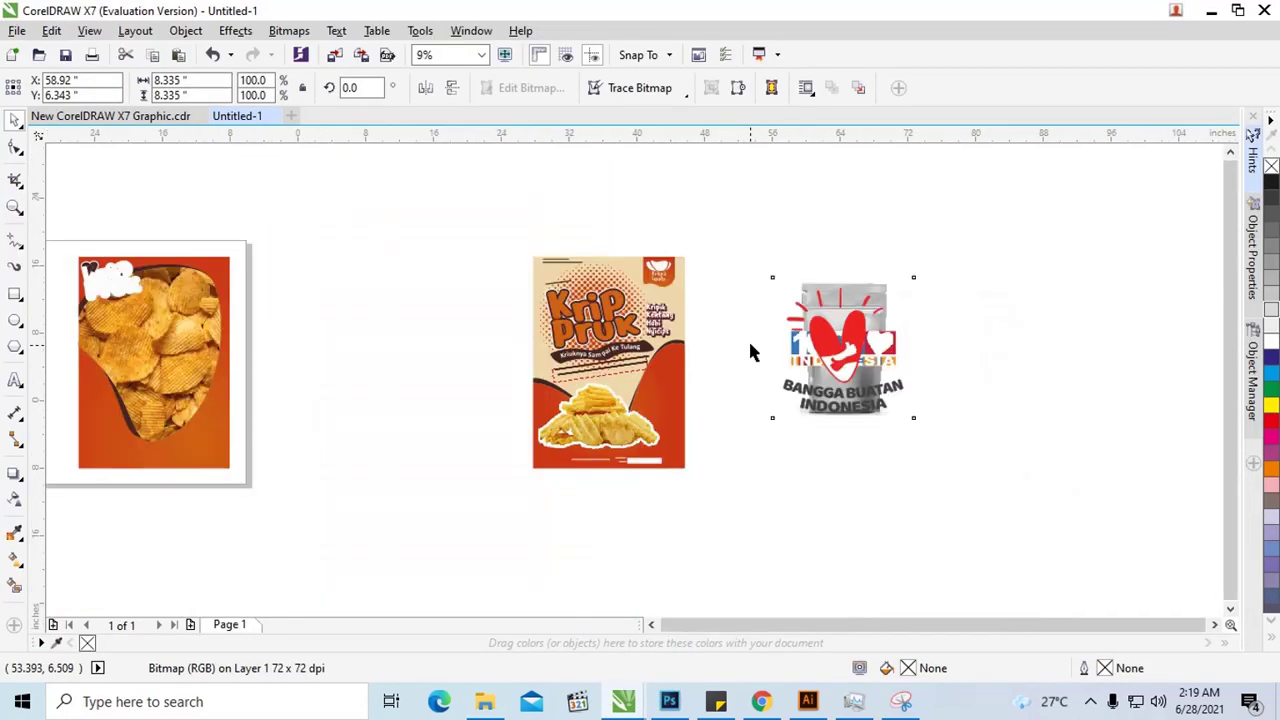
scroll(749, 349, "down", 1)
left_click(746, 363)
scroll(746, 363, "up", 1)
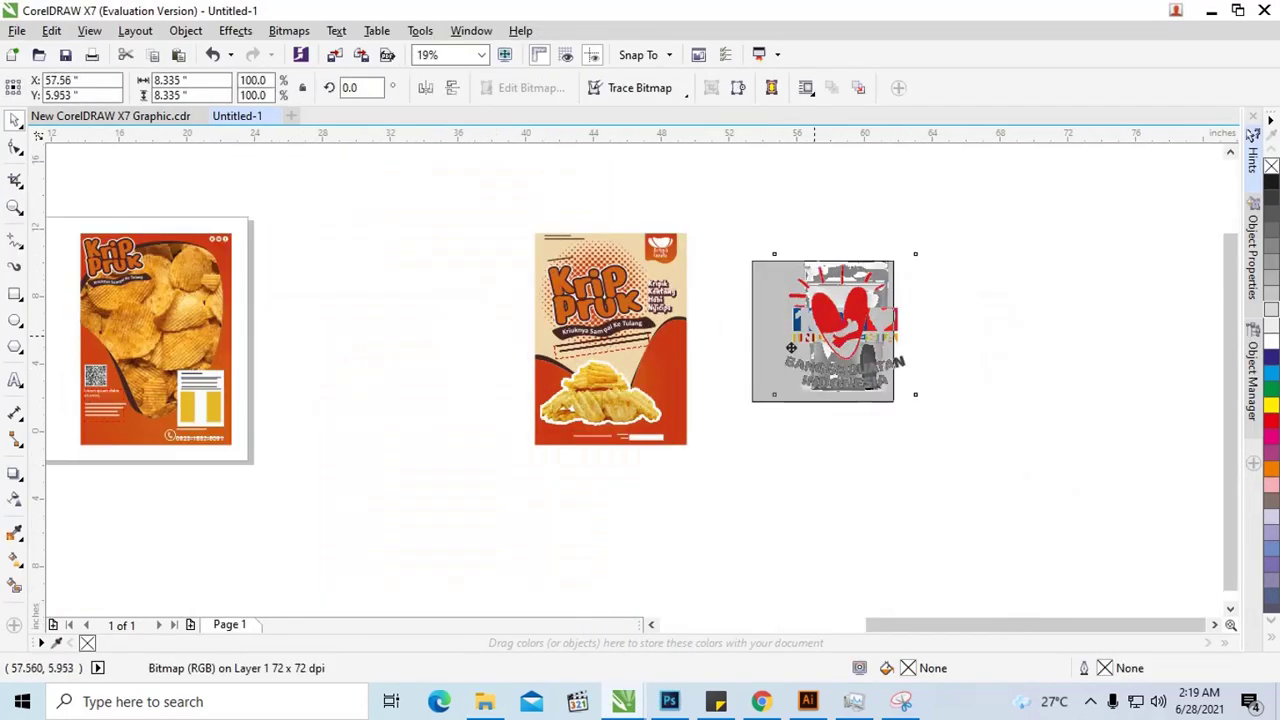
left_click_drag(810, 345, 687, 396)
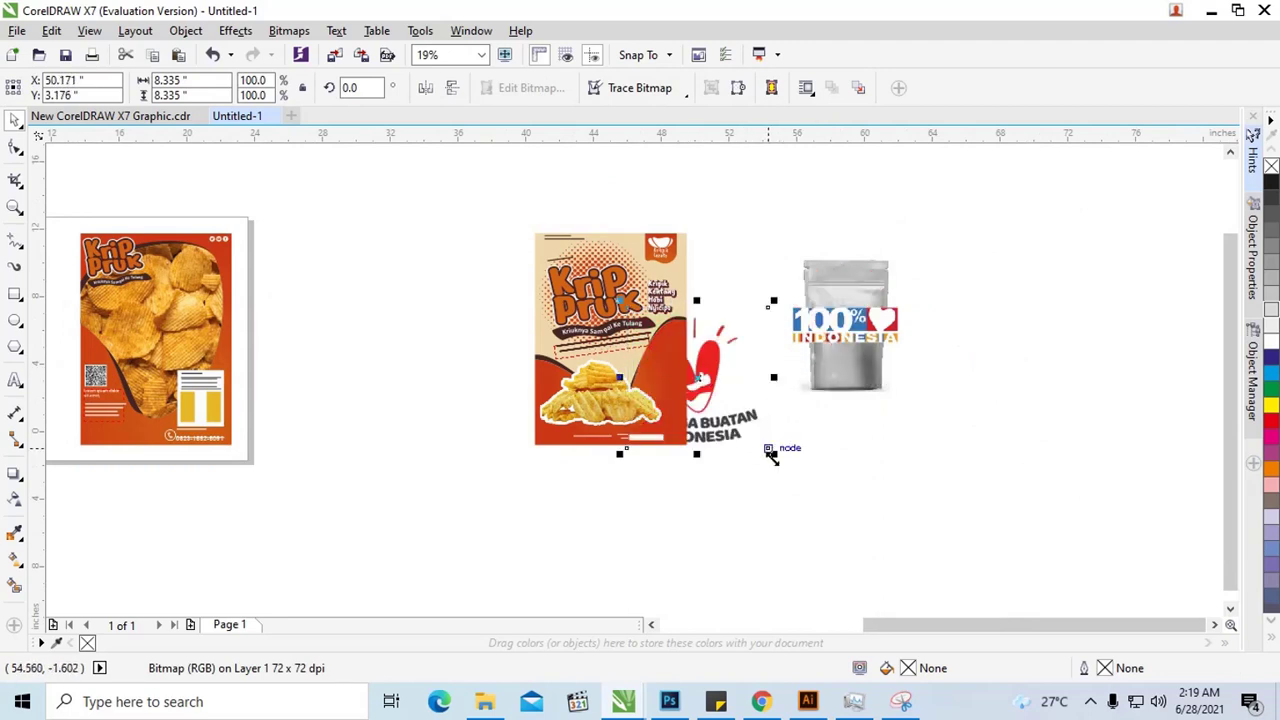
left_click_drag(771, 449, 725, 403)
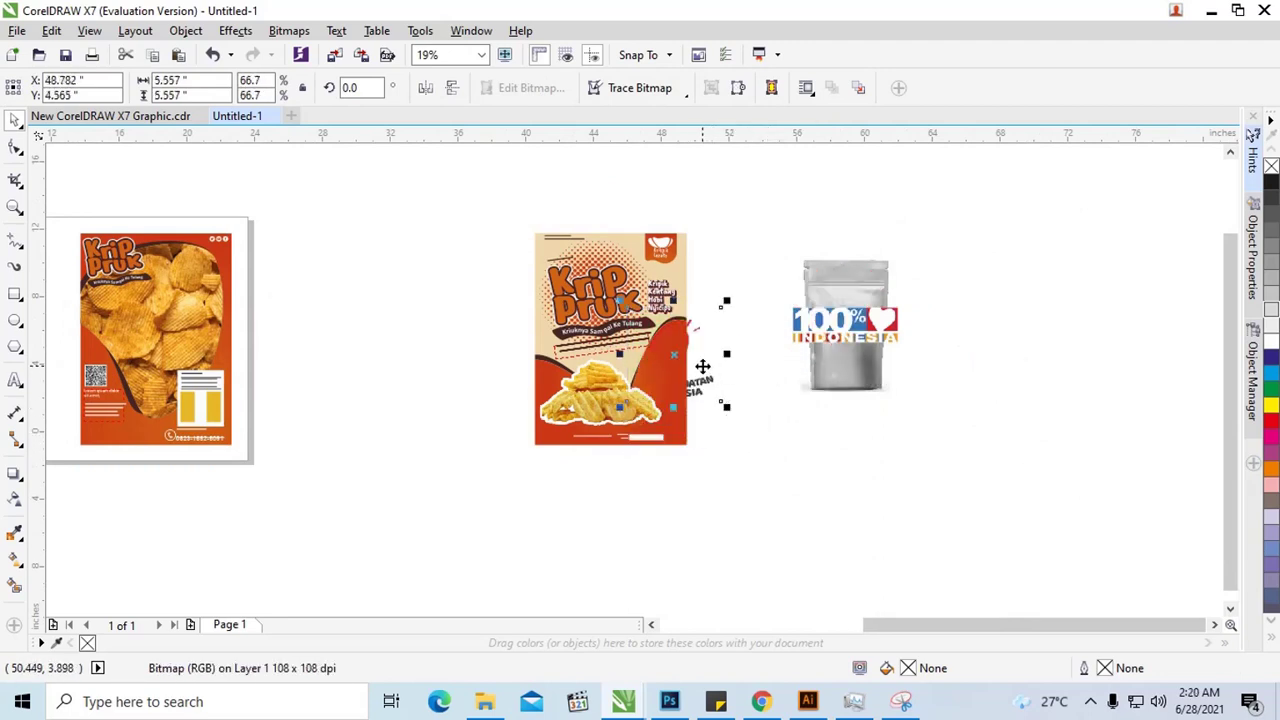
key("ctrl+Home")
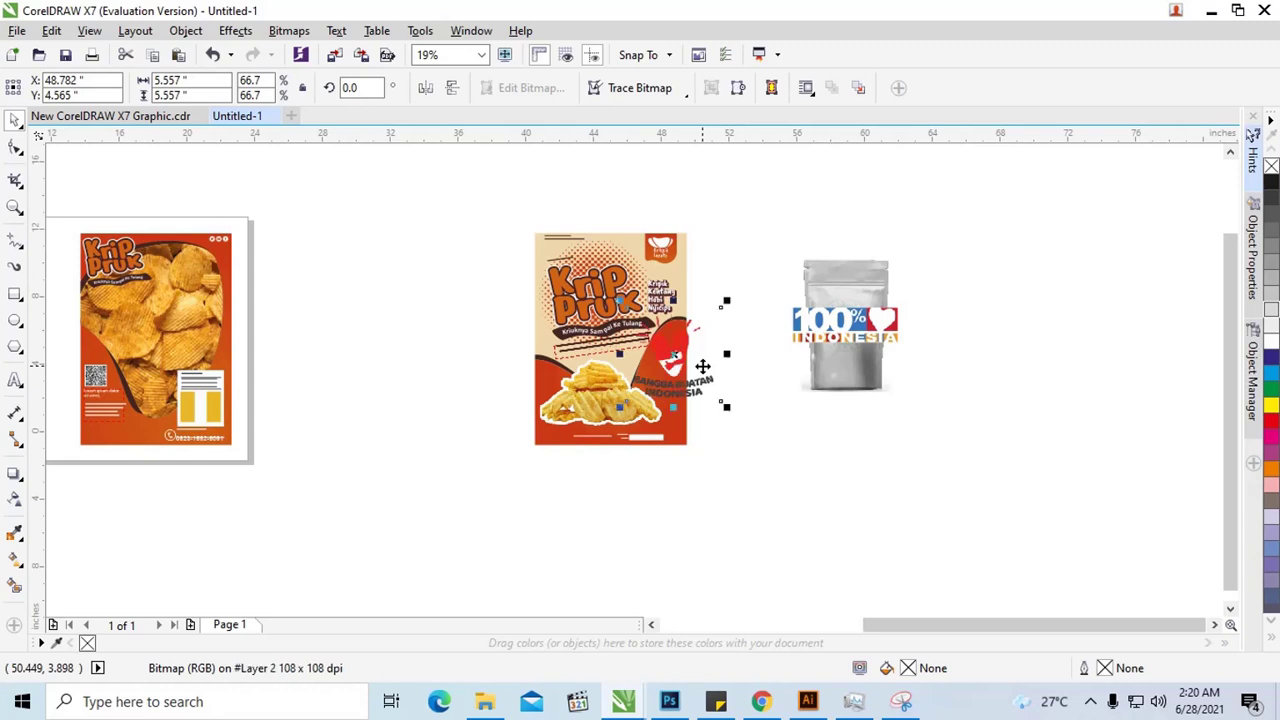
scroll(703, 366, "up", 1)
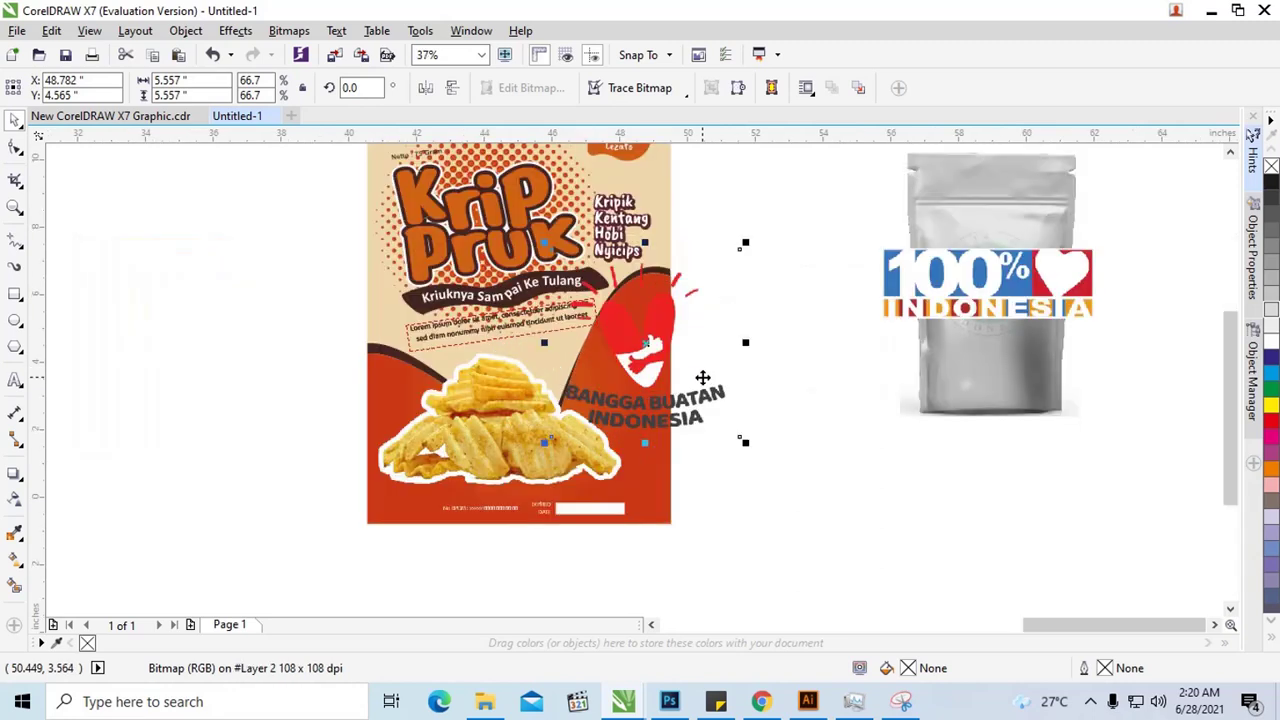
left_click_drag(747, 442, 643, 357)
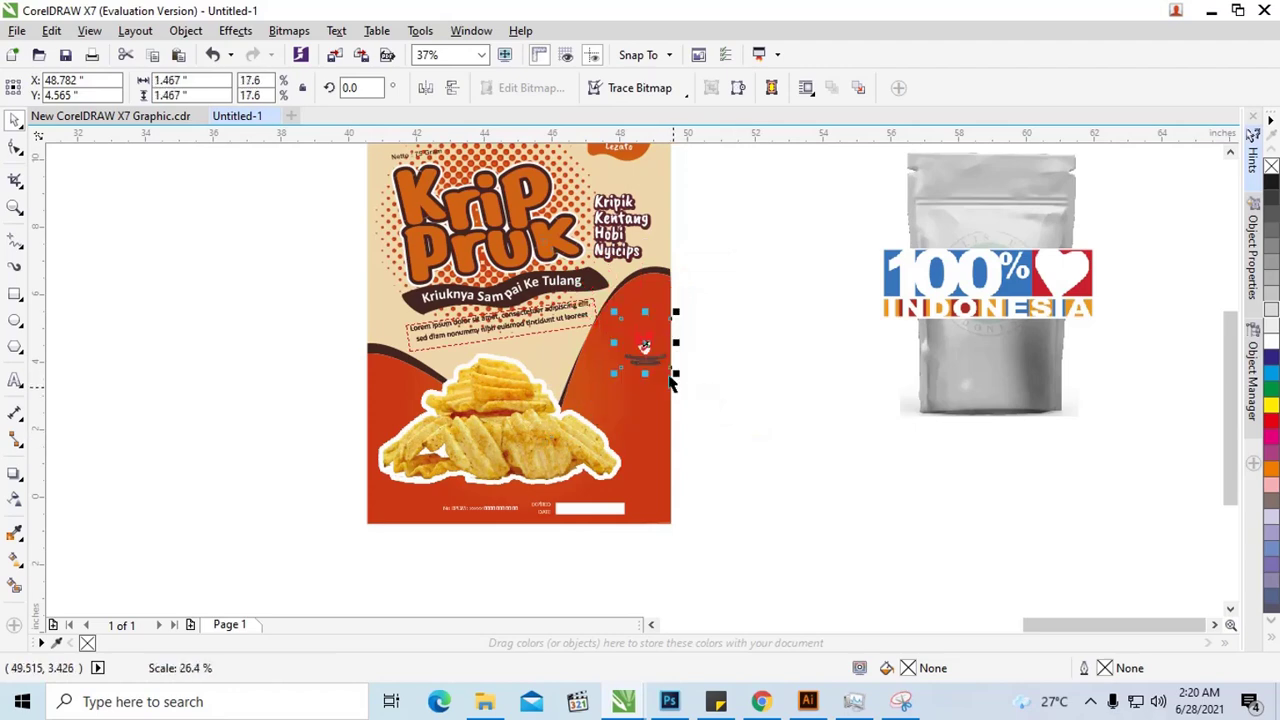
left_click(717, 372)
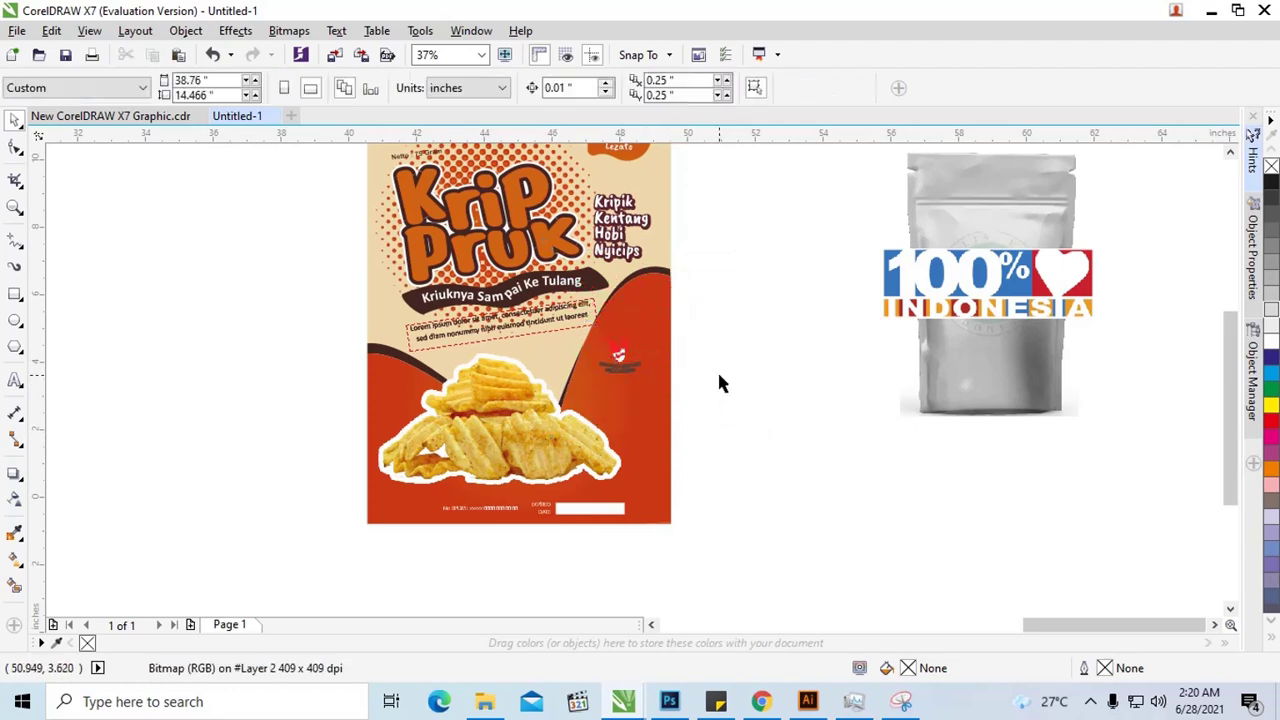
Uncover the halal logo, bring it to front, shrink it and set it under the Bangga logo
scroll(720, 378, "down", 1)
left_click_drag(840, 330, 892, 415)
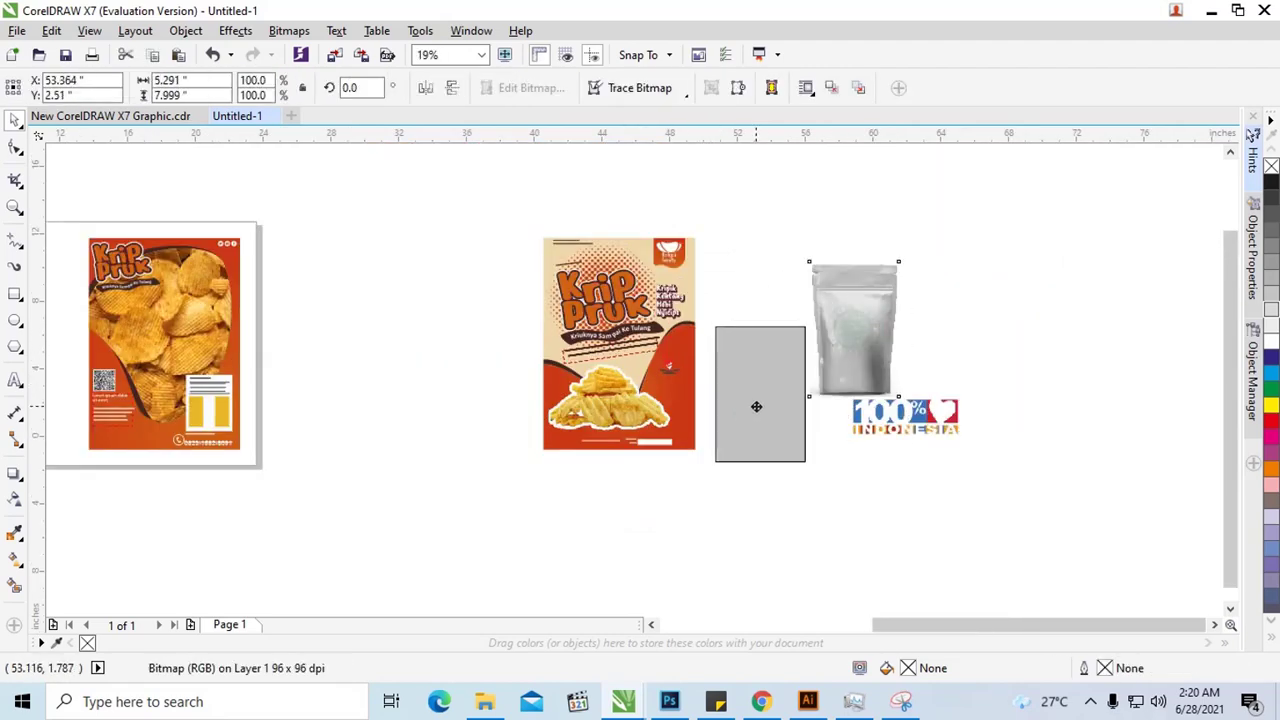
left_click_drag(844, 337, 852, 454)
left_click(672, 395)
scroll(695, 405, "up", 2)
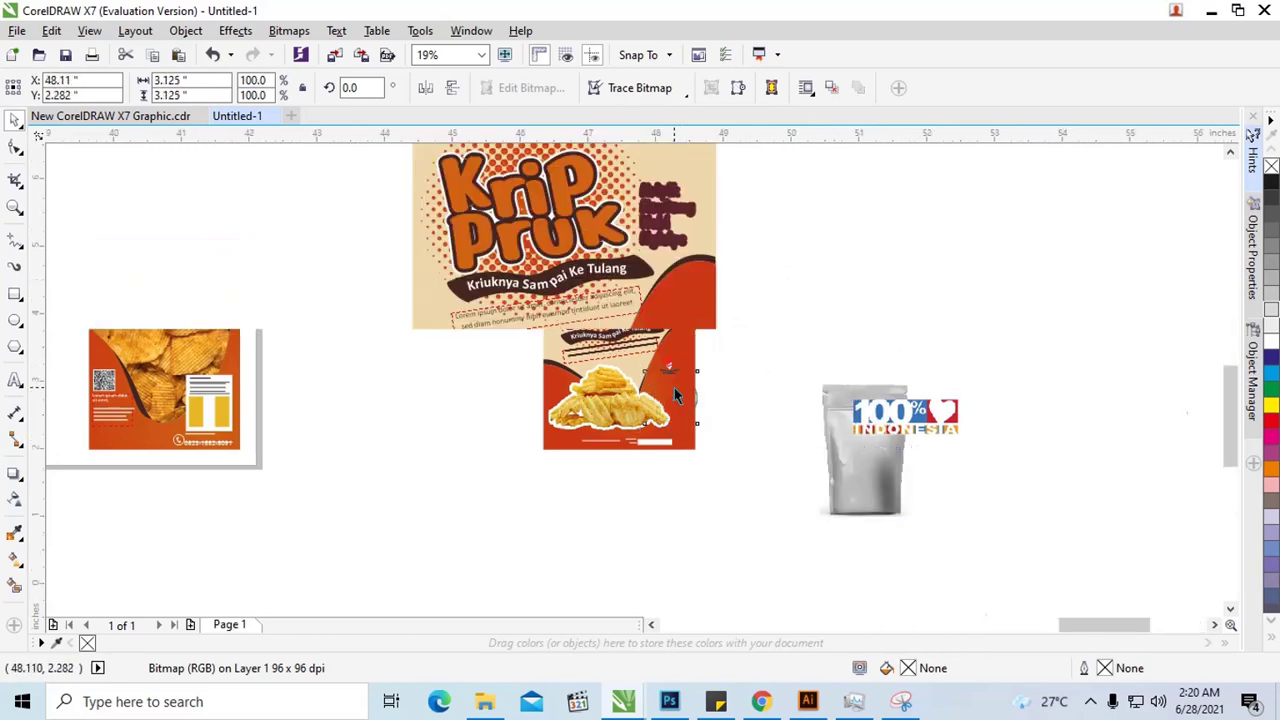
key("ctrl+Home")
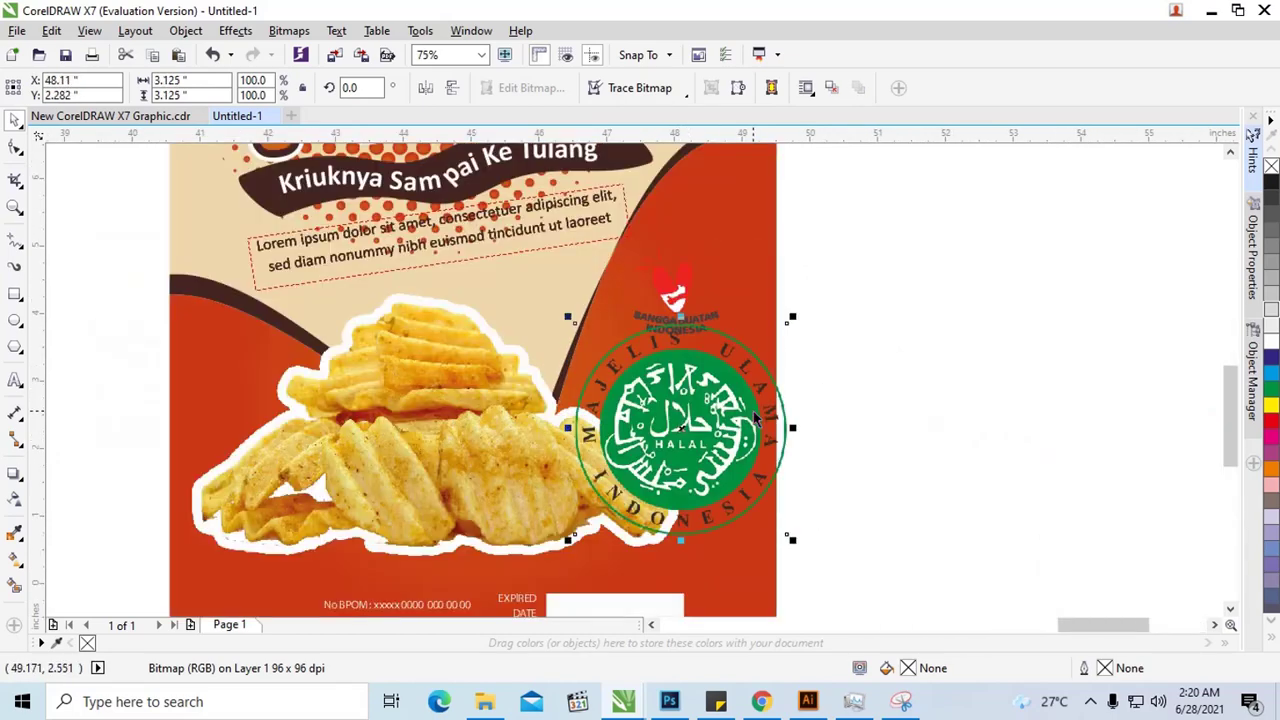
left_click_drag(793, 540, 667, 415)
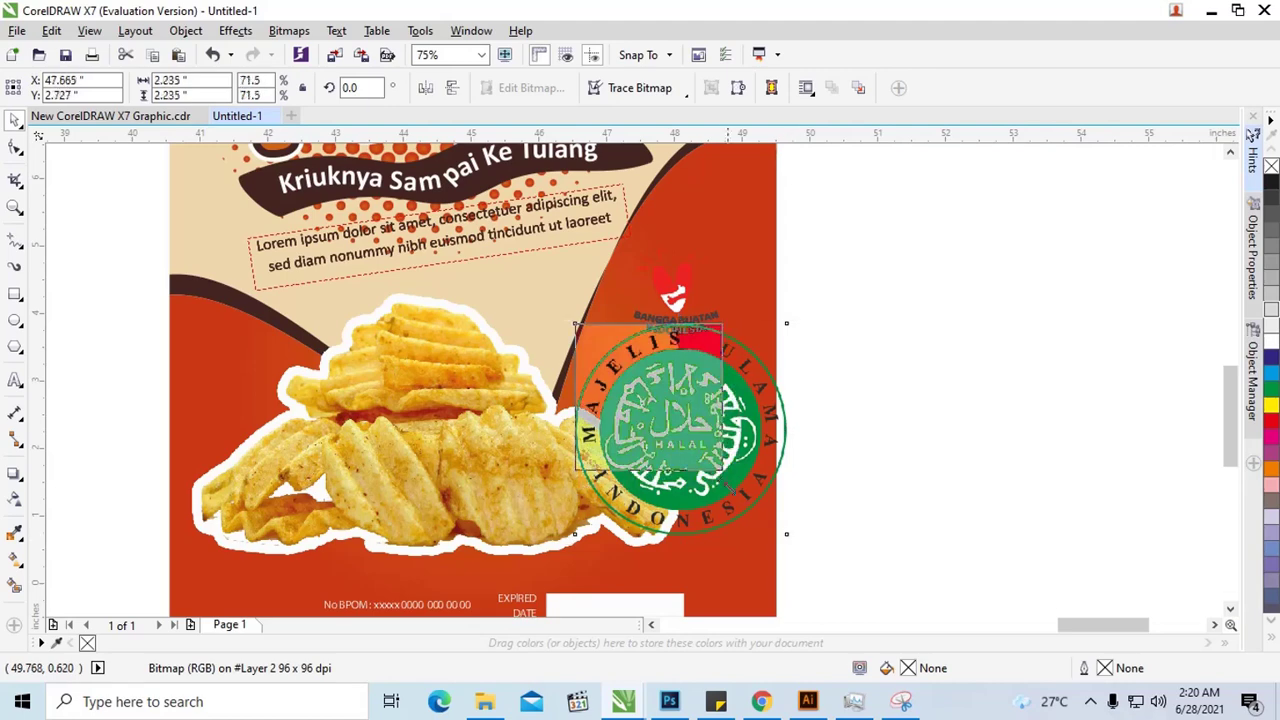
left_click_drag(621, 368, 681, 391)
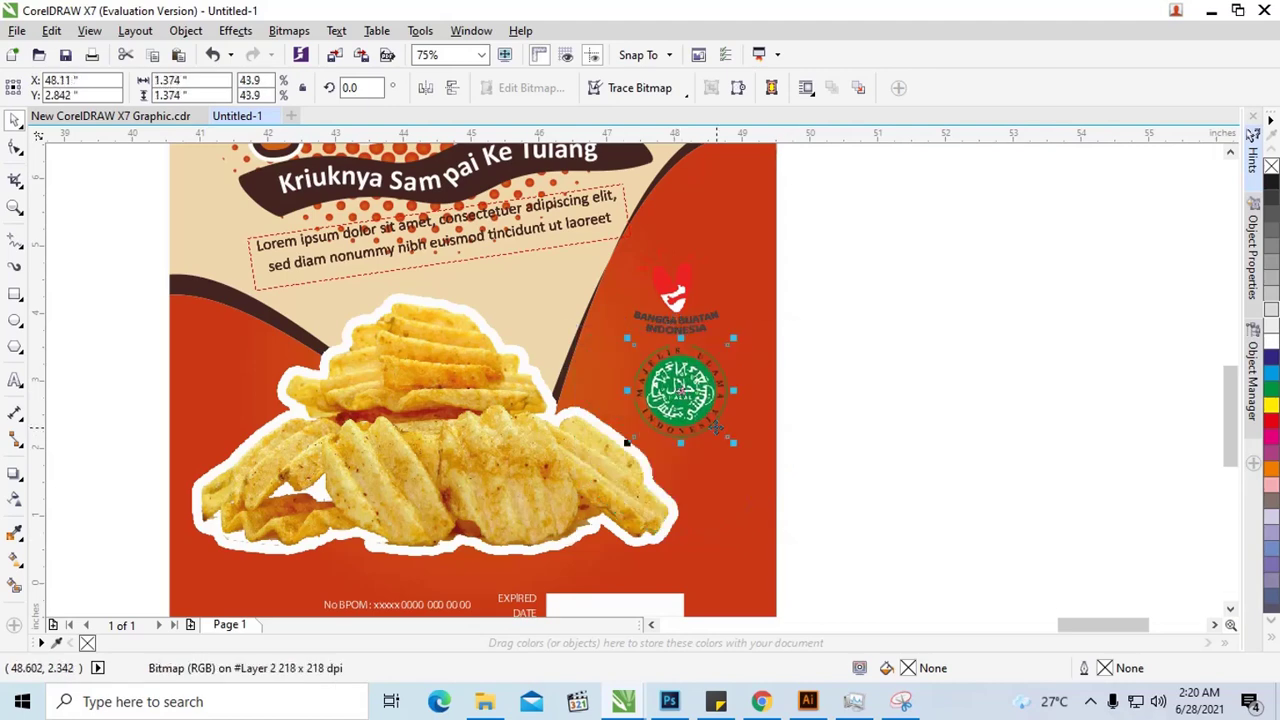
left_click_drag(733, 441, 718, 428)
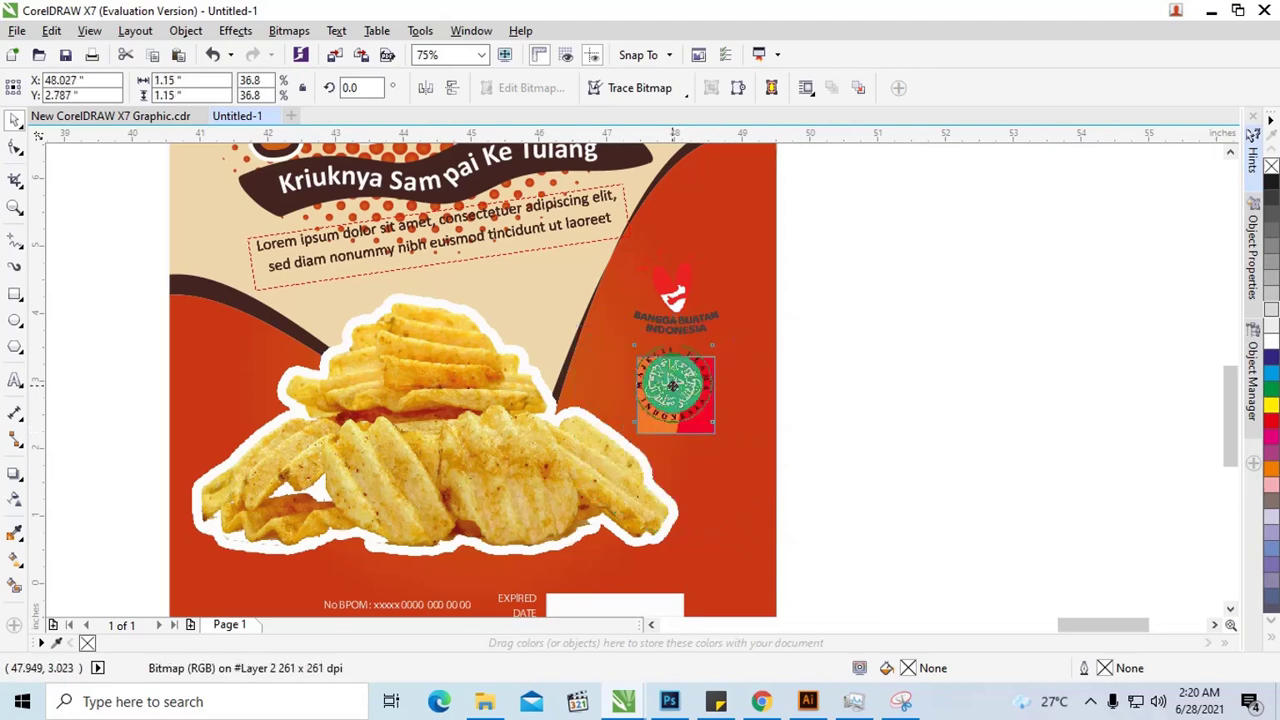
left_click(505, 413)
scroll(505, 413, "down", 3)
scroll(673, 439, "down", 1)
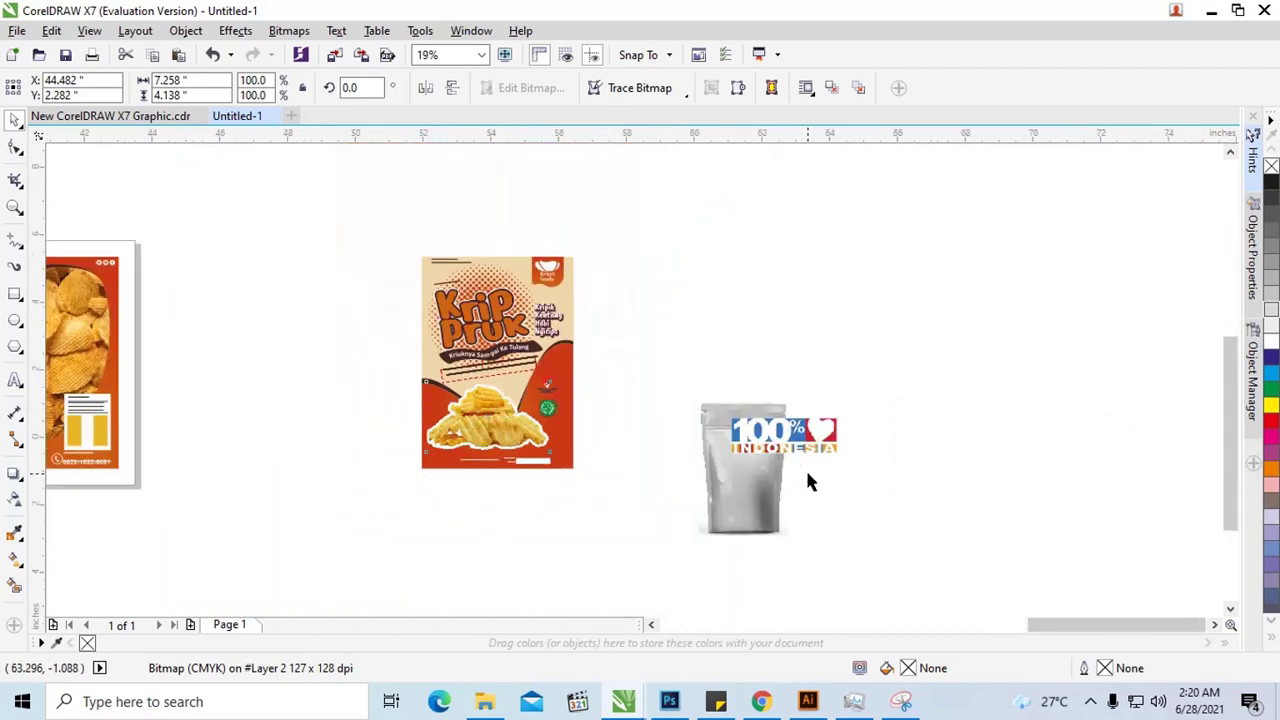
Move the 100% Indonesia logo off the pouch onto the red back panel
scroll(805, 467, "up", 2)
left_click(787, 391)
scroll(790, 397, "down", 1)
left_click_drag(790, 400, 487, 454)
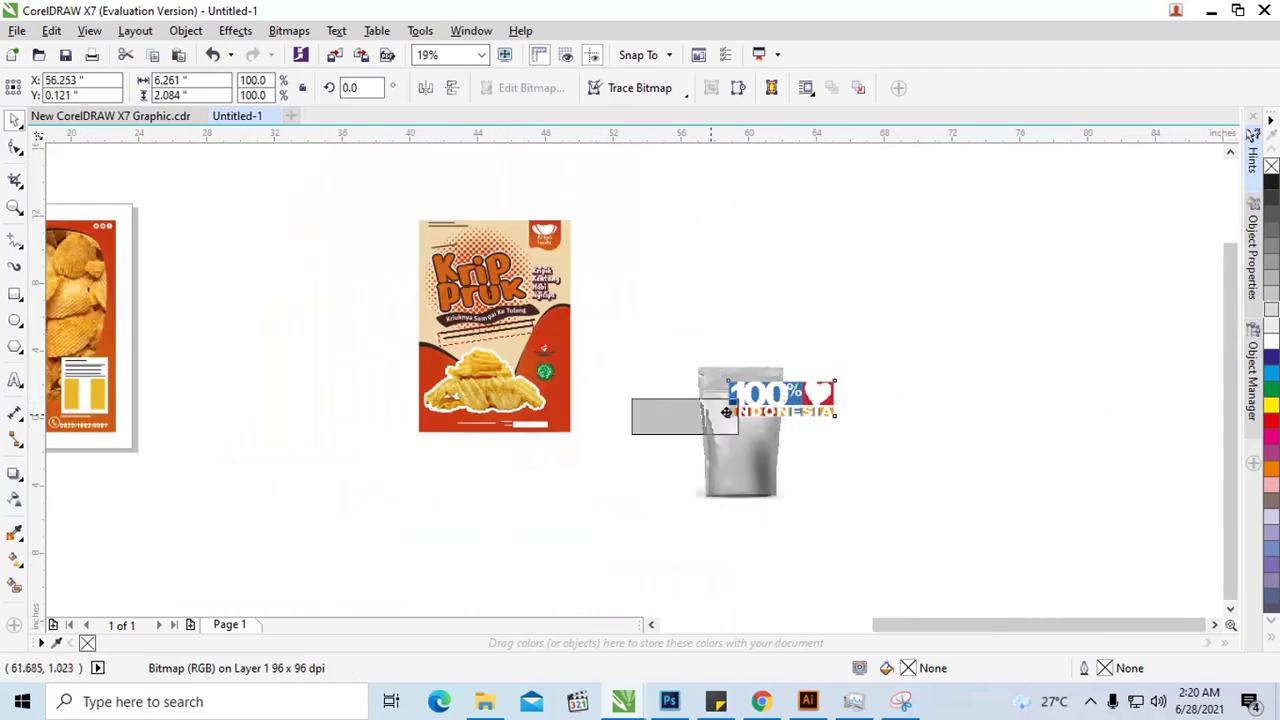
scroll(487, 454, "down", 1)
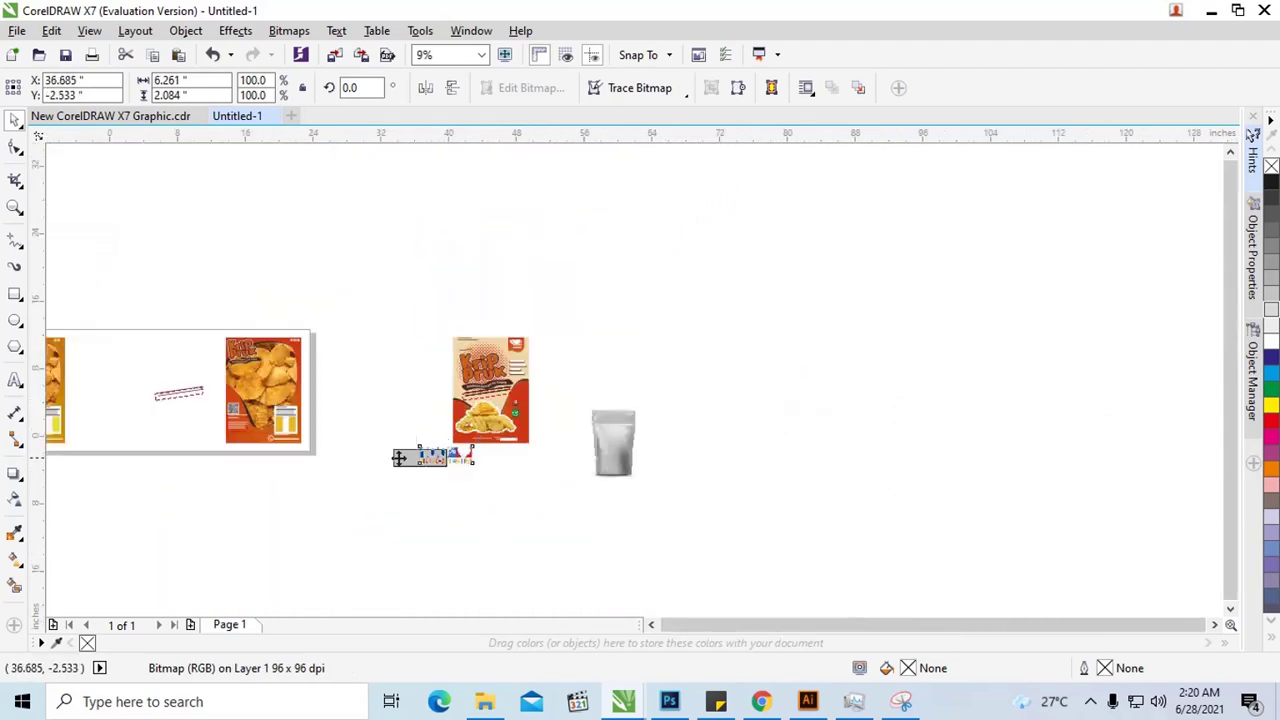
left_click_drag(415, 477, 232, 465)
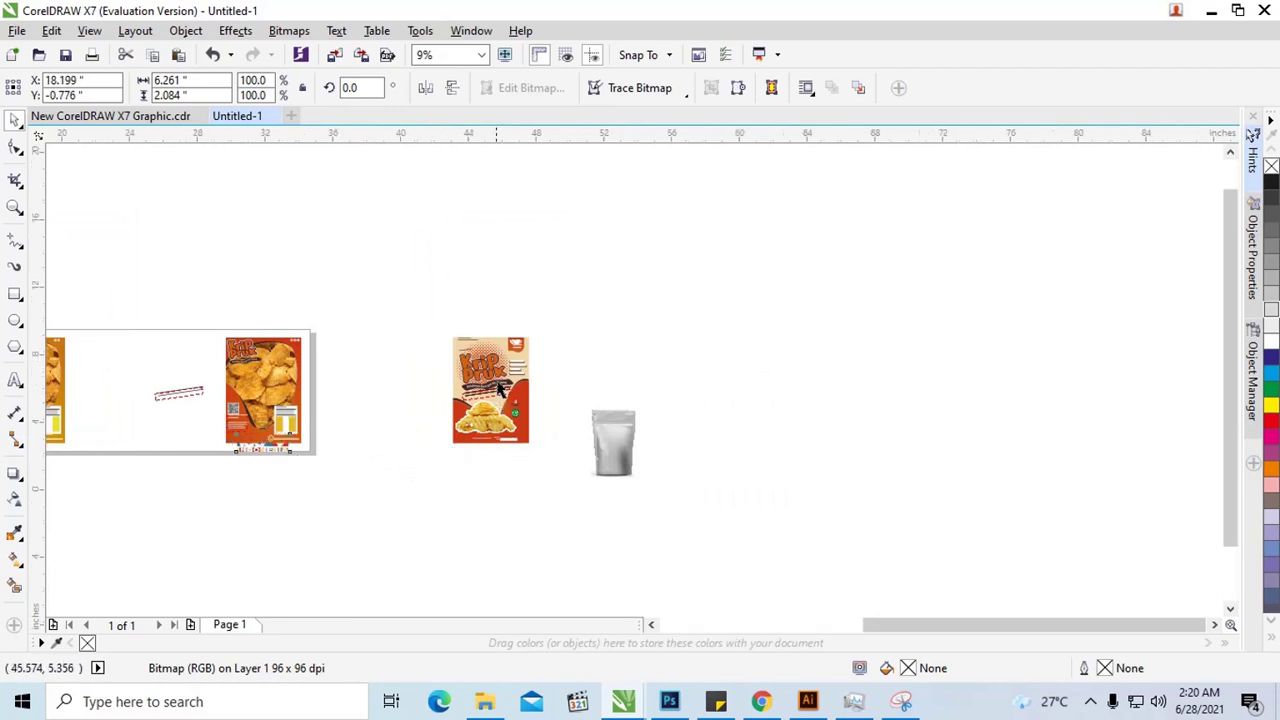
Drag the silver pouch photo upward beside the Krip Pruk front design
scroll(497, 400, "up", 1)
scroll(492, 375, "up", 1)
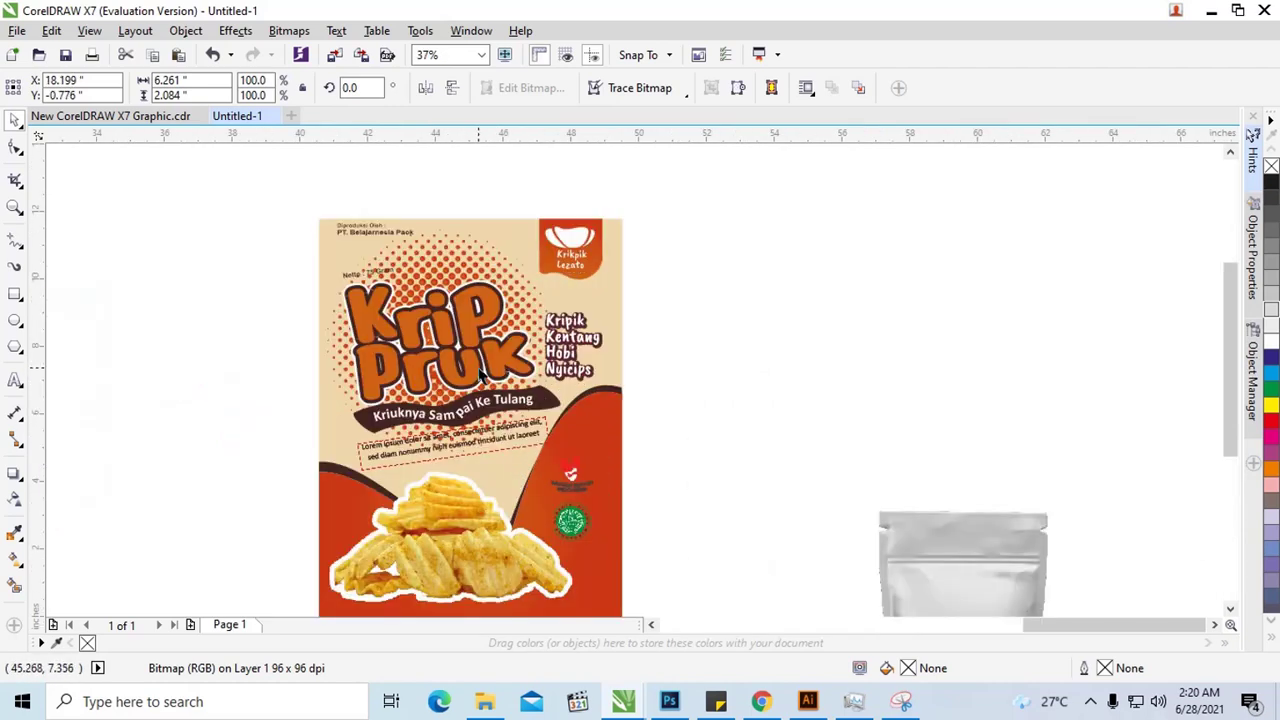
scroll(437, 360, "down", 1)
scroll(433, 355, "up", 1)
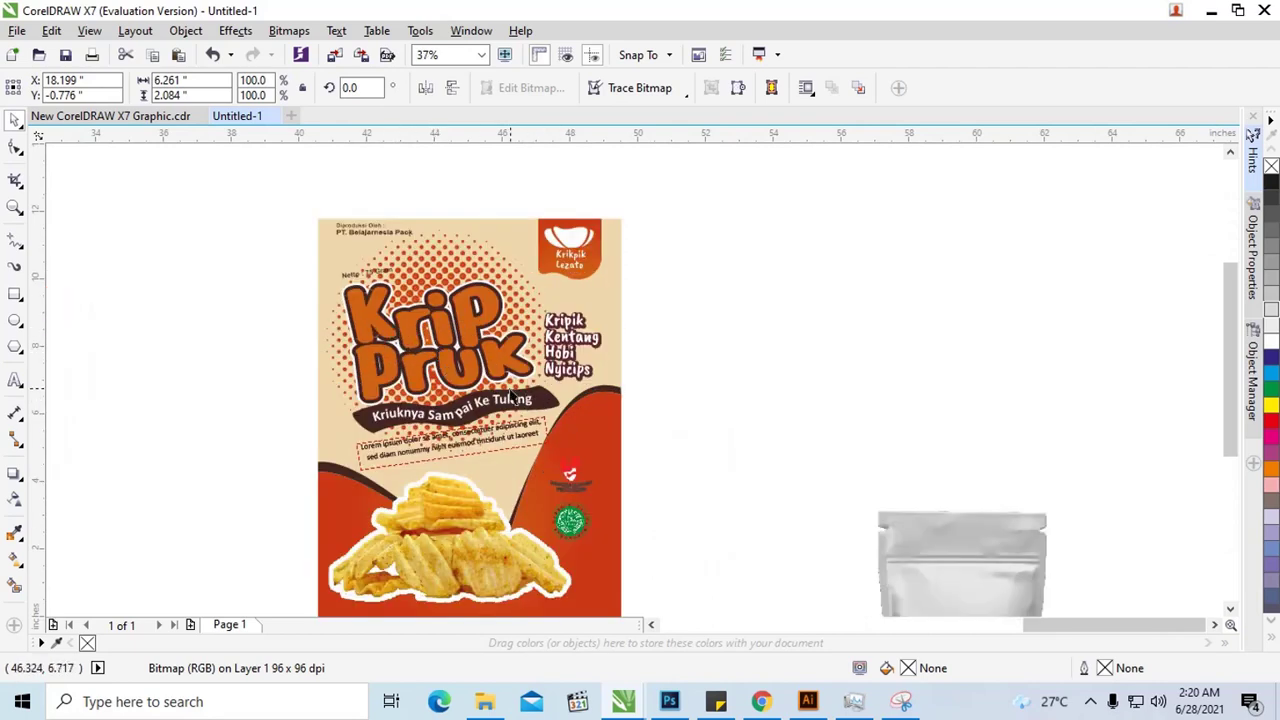
scroll(512, 398, "down", 1)
left_click_drag(702, 480, 659, 334)
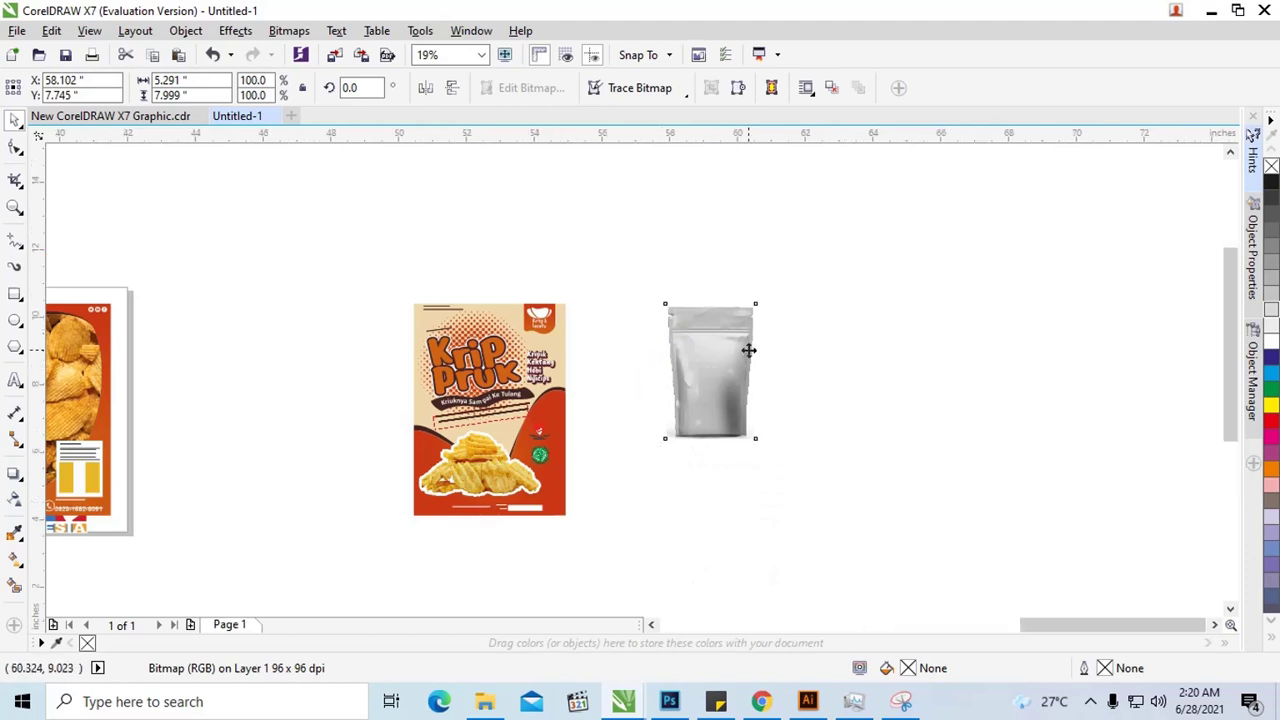
Zoom the silver pouch photo to about 157% and choose the Bezier tool
scroll(748, 350, "up", 2)
scroll(655, 358, "down", 2)
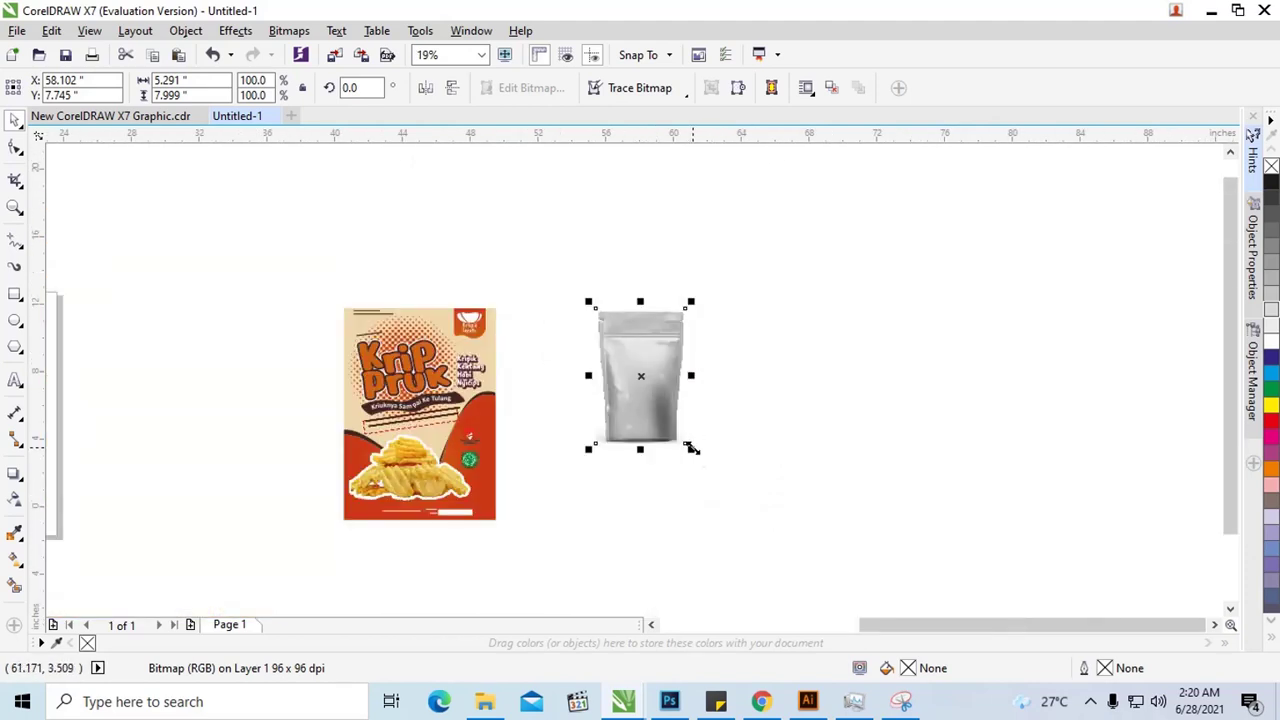
left_click_drag(693, 450, 765, 525)
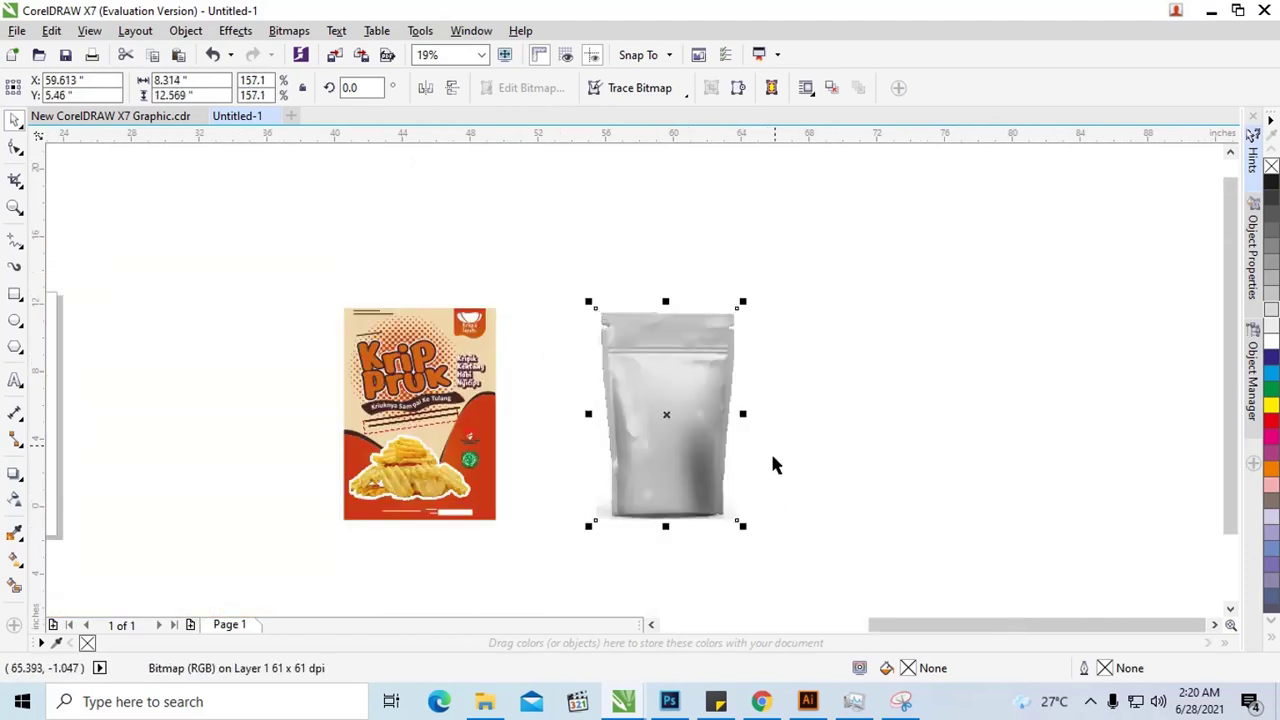
scroll(720, 368, "up", 1)
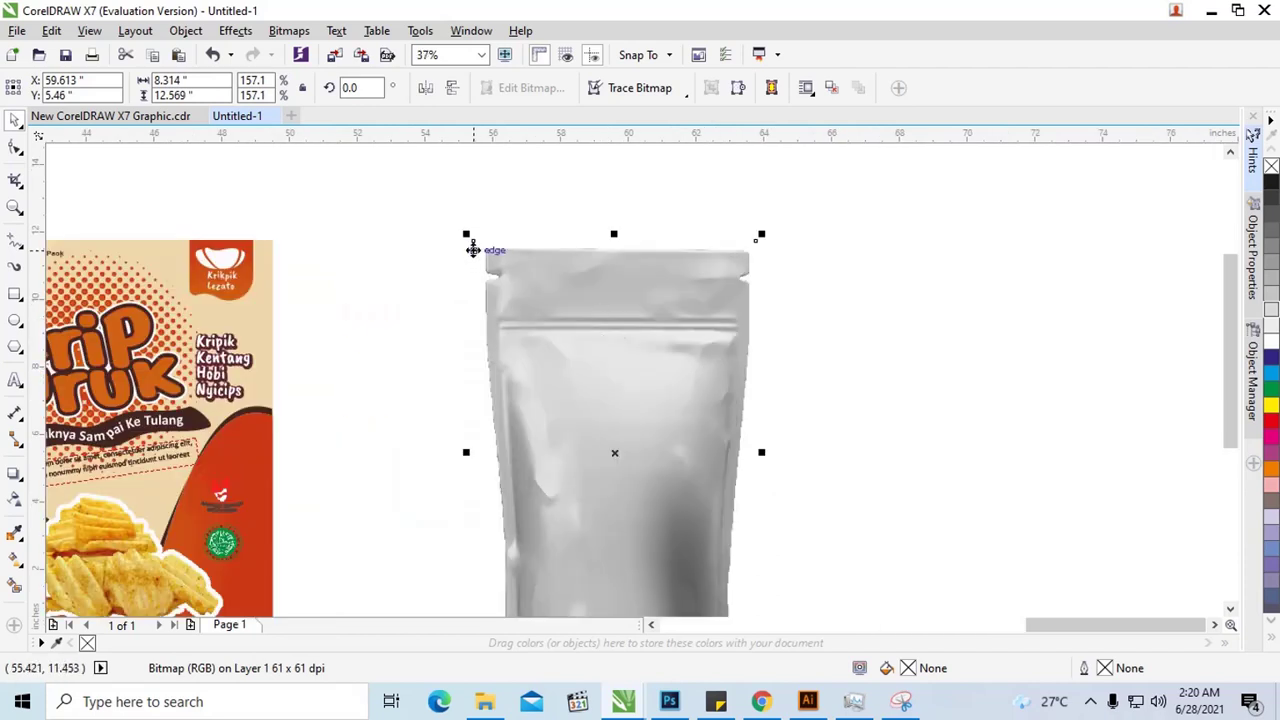
left_click(16, 243)
left_click(75, 280)
scroll(457, 340, "down", 1)
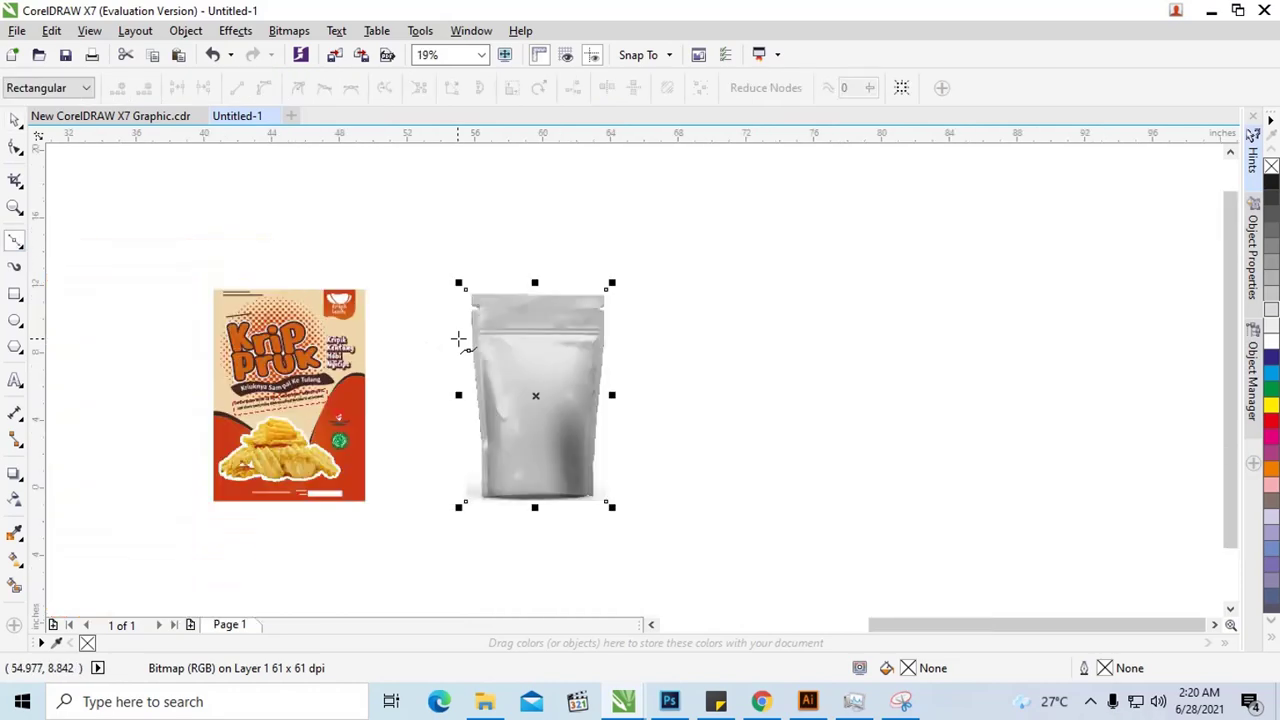
scroll(475, 330, "up", 2)
scroll(447, 241, "down", 1)
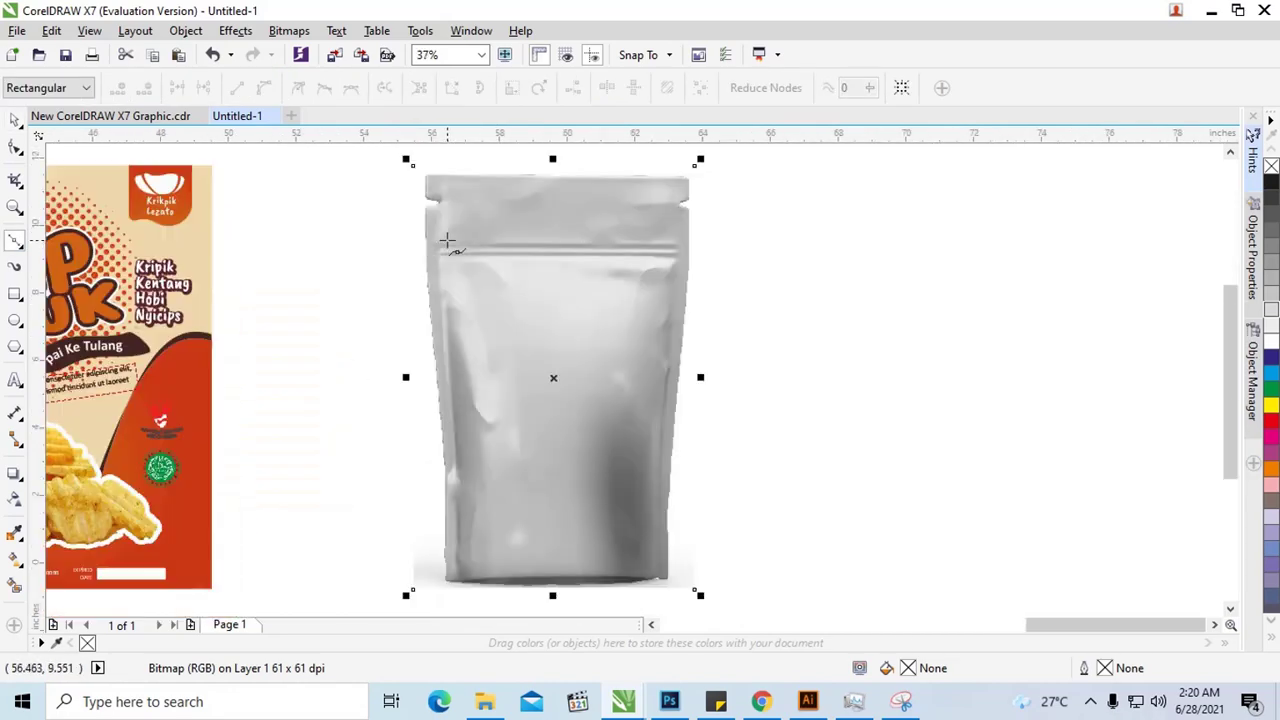
scroll(438, 201, "up", 1)
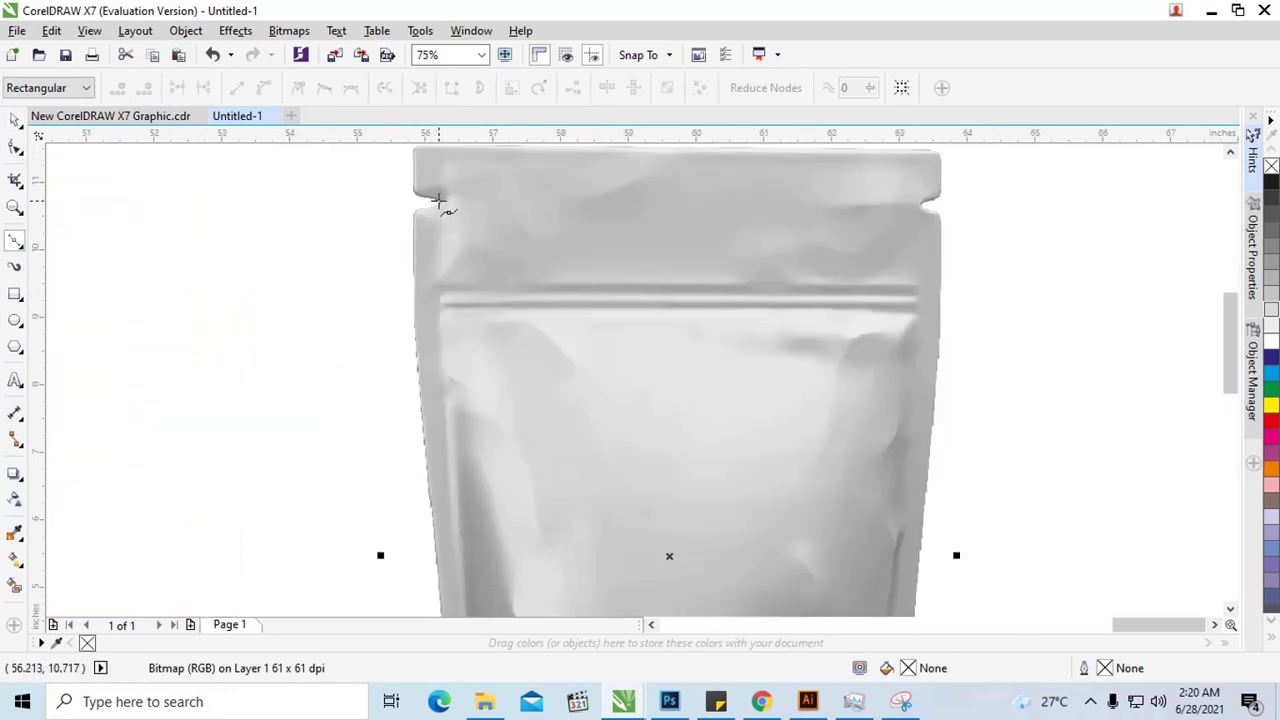
Discard a stray short curve drawn at the pouch's top-left edge
left_click(437, 201)
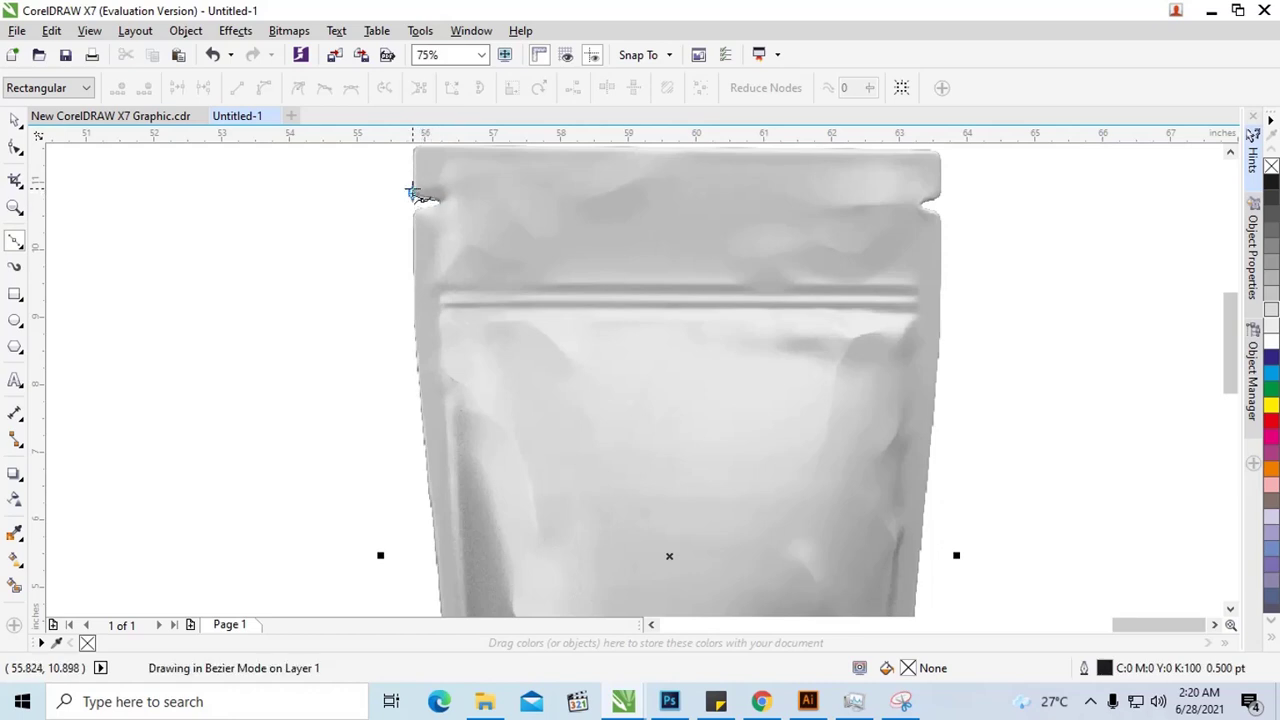
left_click(411, 192)
key("space")
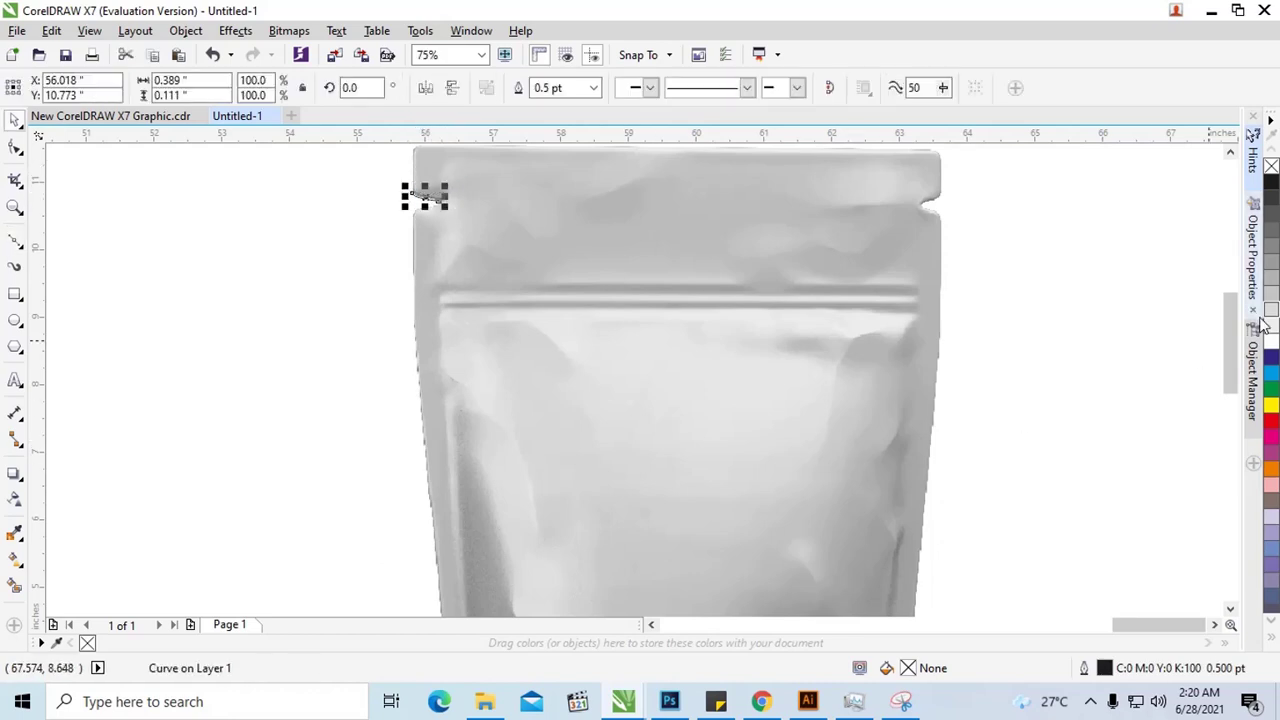
left_click_drag(1226, 334, 1226, 316)
key("Escape")
key("ctrl+z")
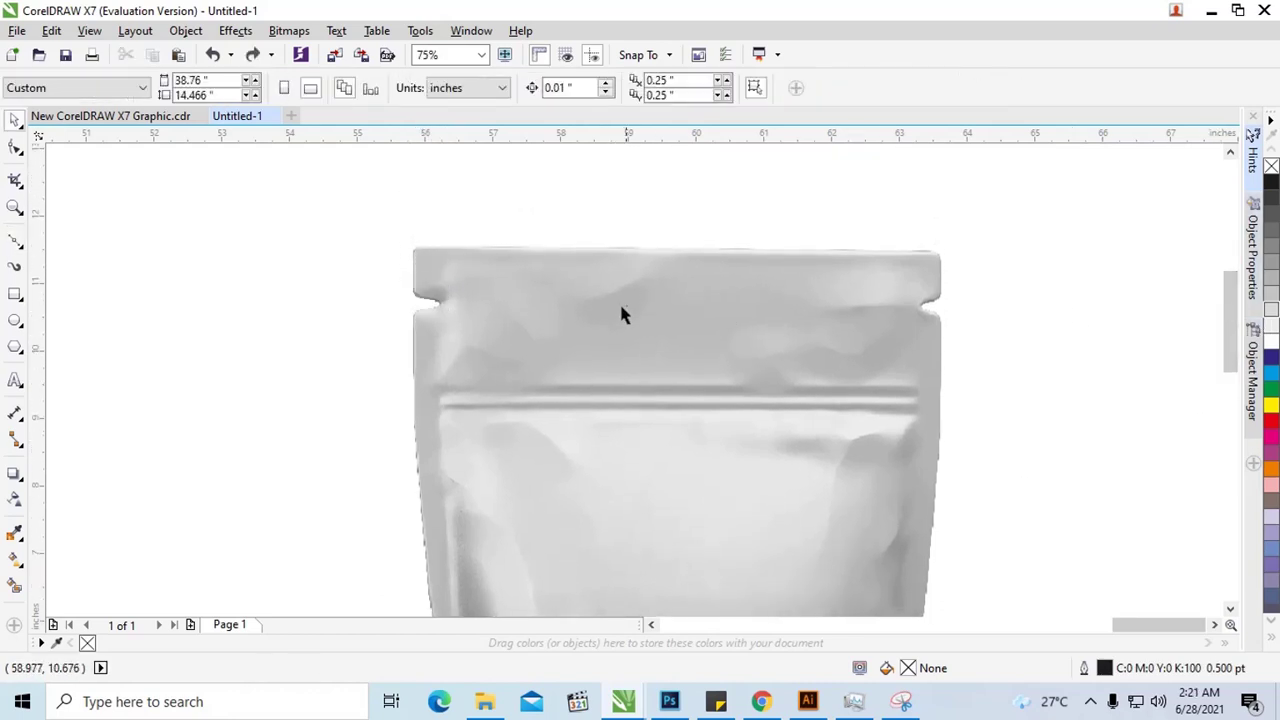
left_click(16, 242)
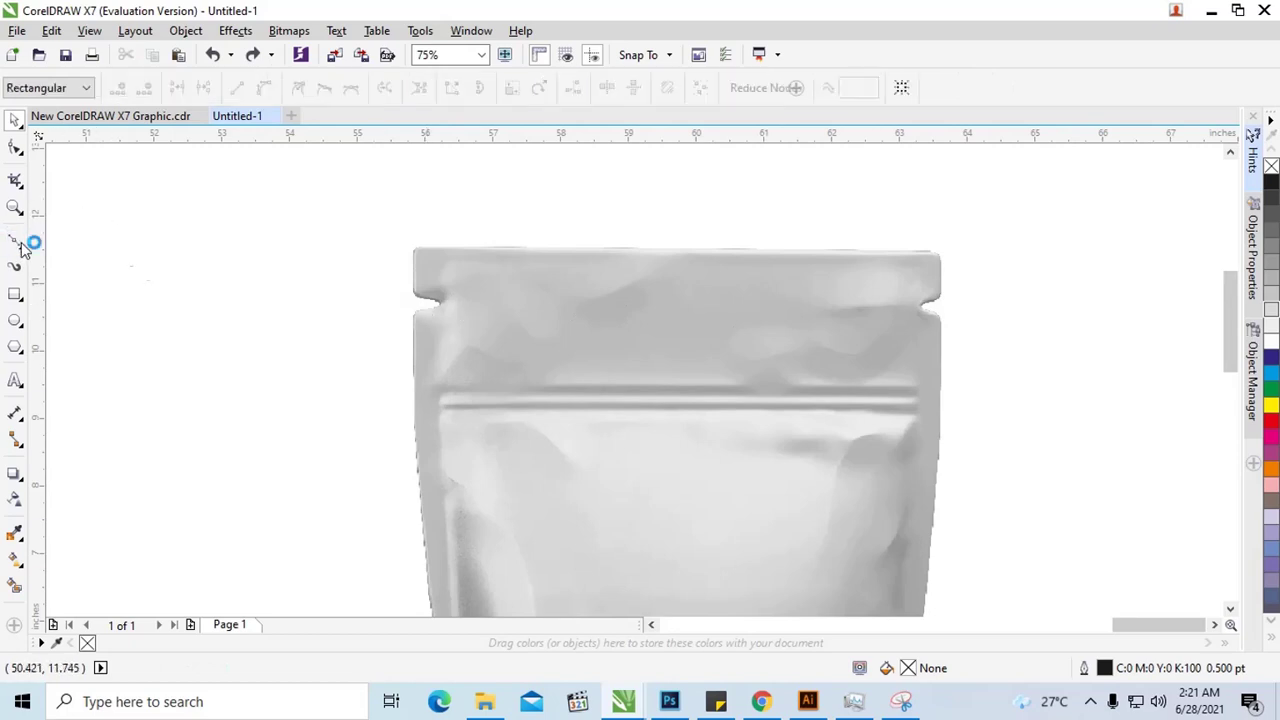
Trace Bezier nodes from the pouch's left edge across the top to the right notch
left_click(410, 291)
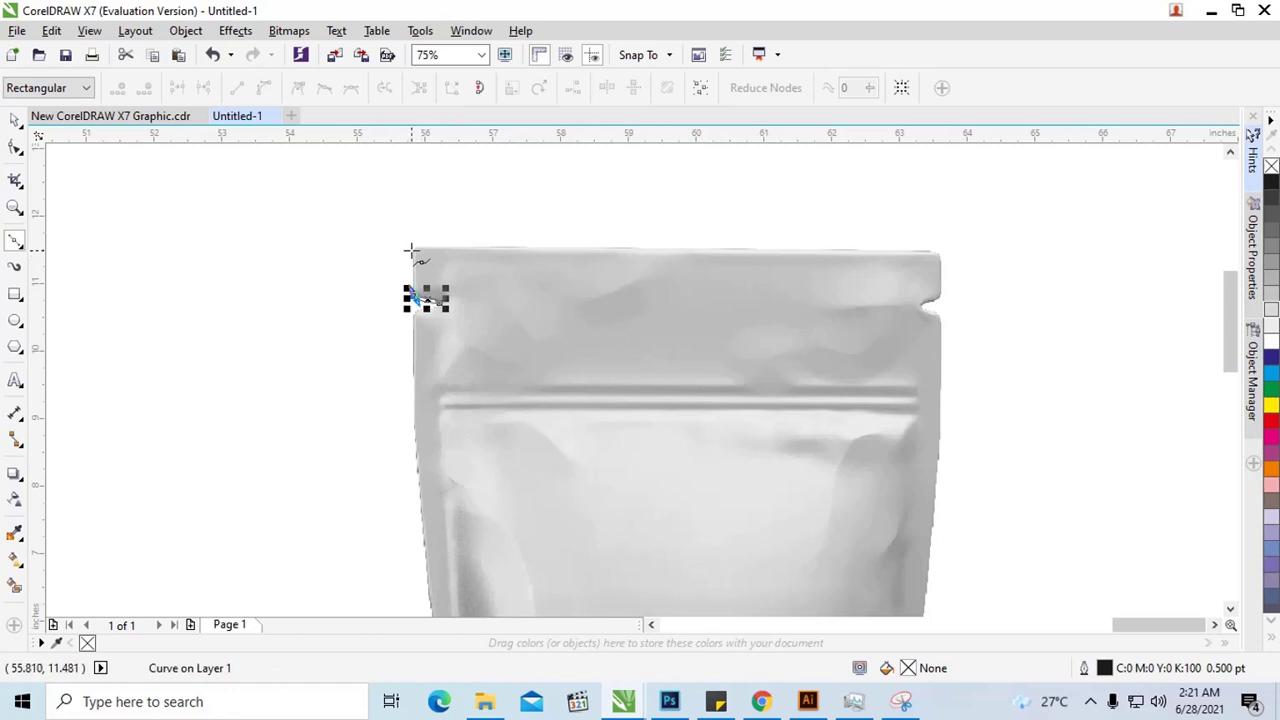
left_click(410, 248)
left_click(541, 246)
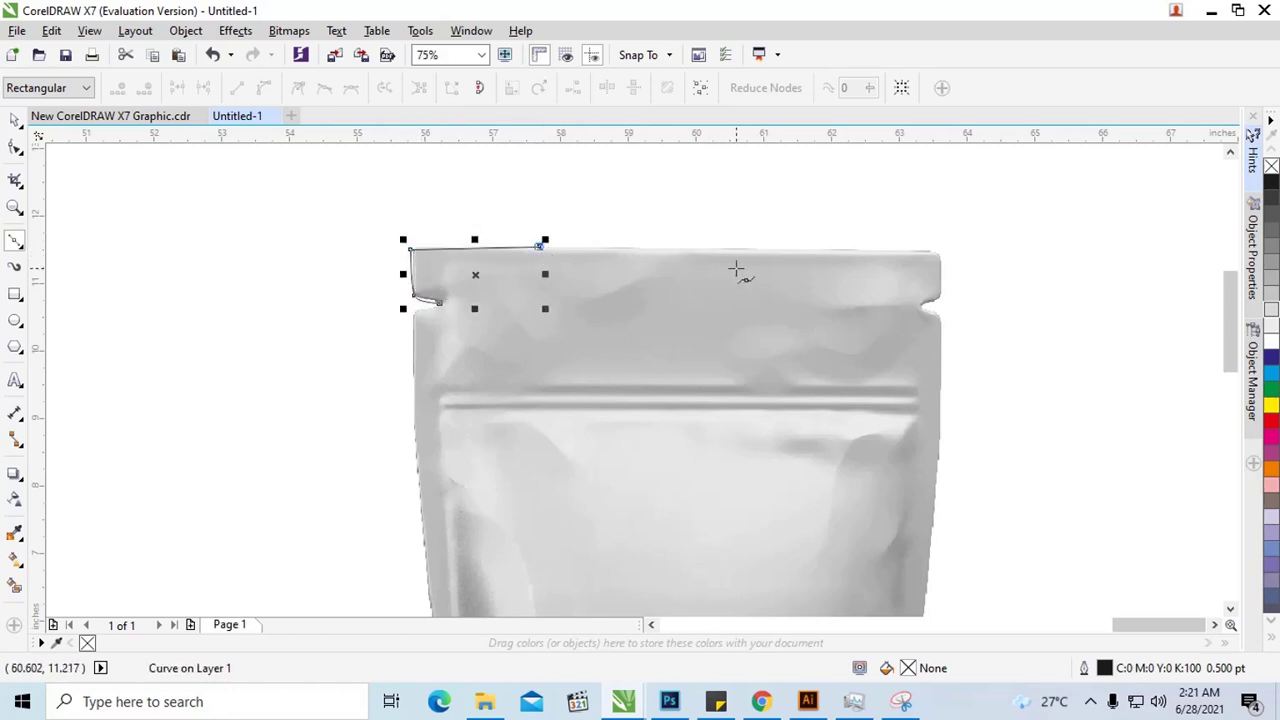
left_click(915, 253)
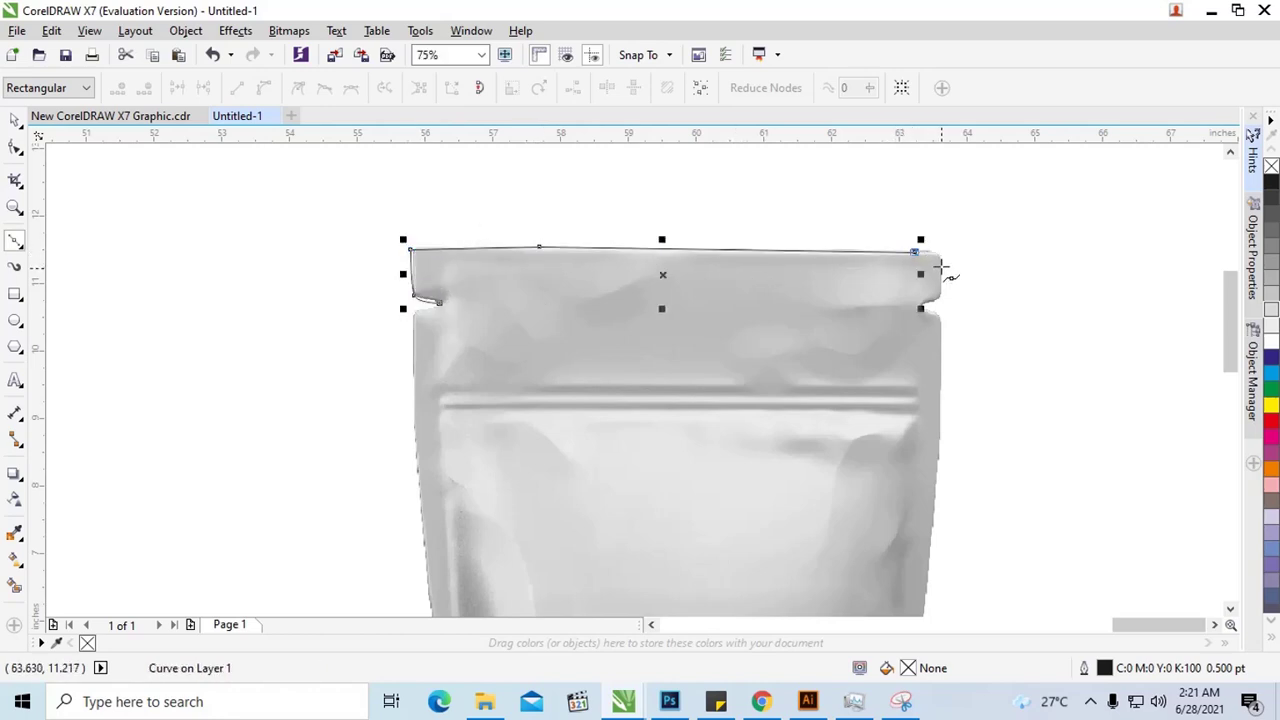
left_click(940, 273)
left_click_drag(929, 304, 922, 305)
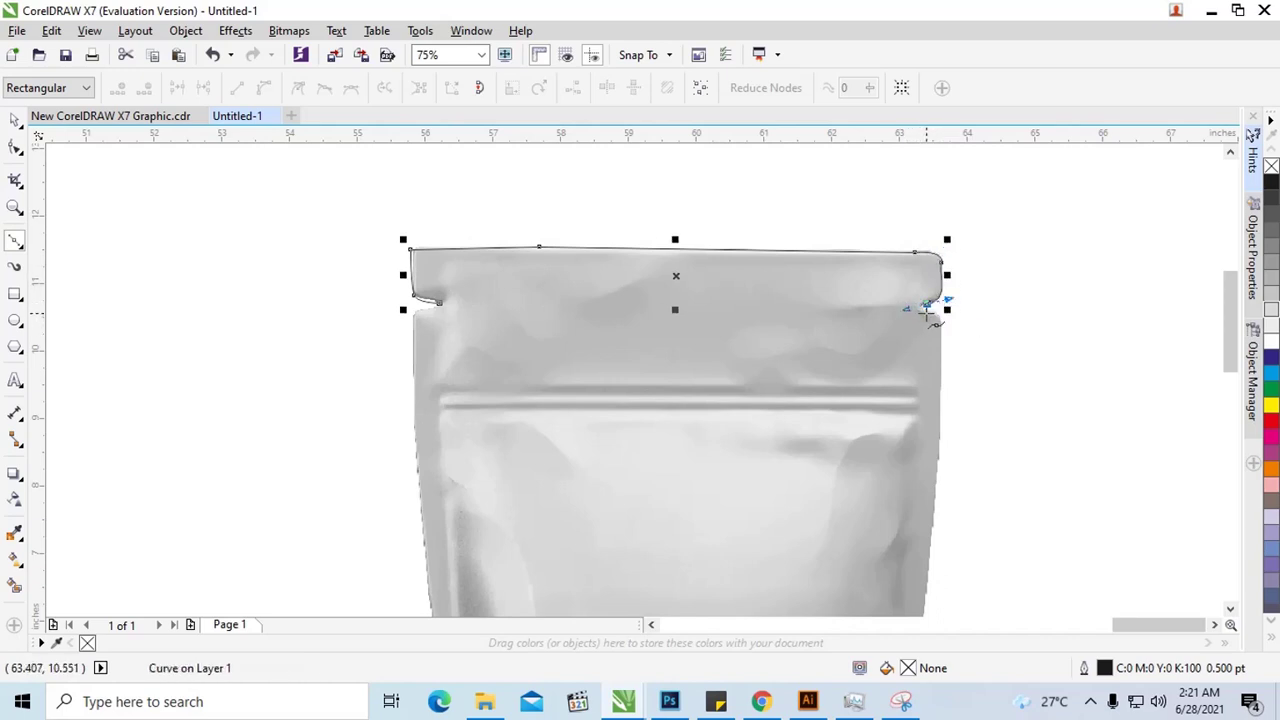
left_click_drag(1228, 306, 1229, 343)
left_click_drag(942, 240, 930, 302)
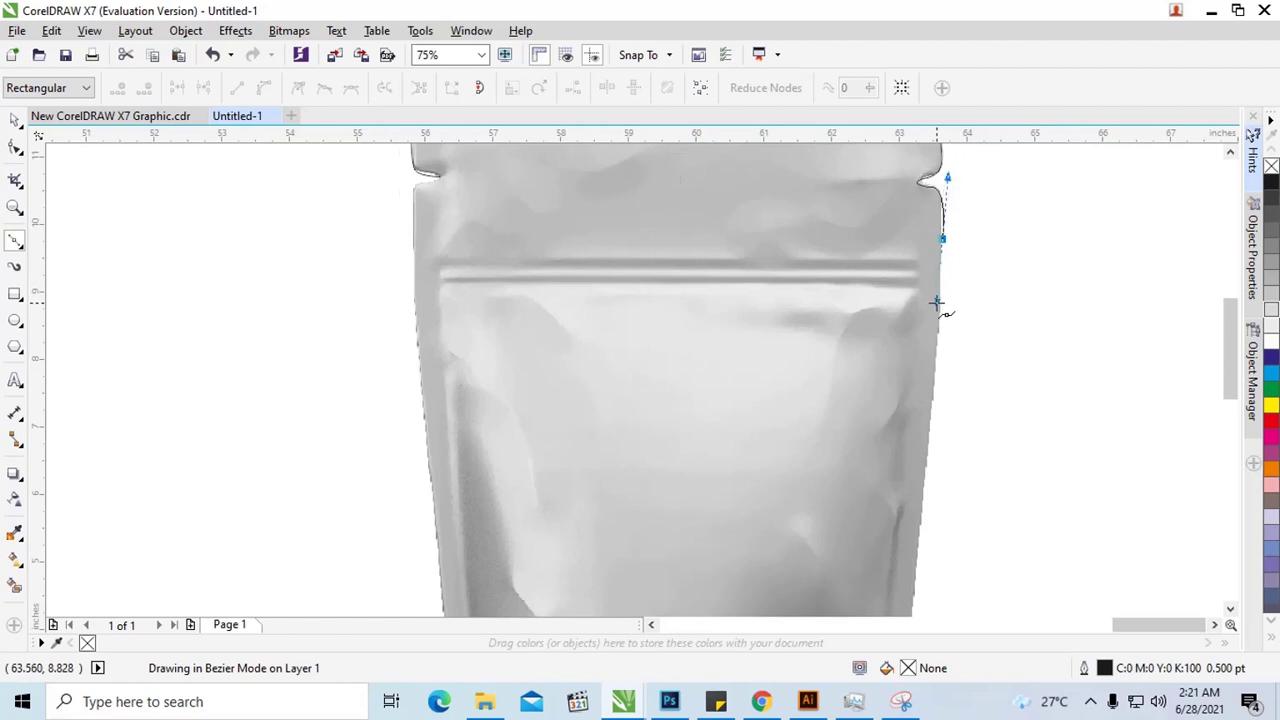
key("space")
Extend the outline down the pouch's right edge to the bottom-right corner
left_click_drag(1234, 323, 1180, 340)
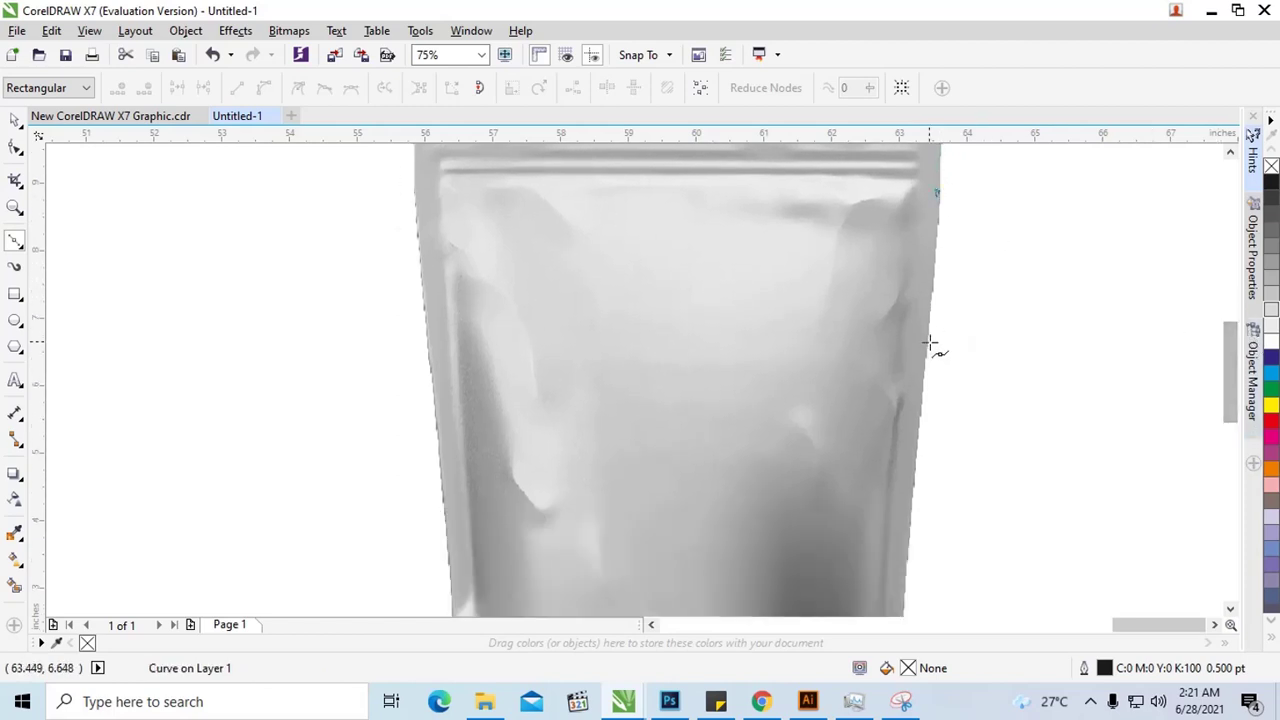
left_click_drag(929, 349, 920, 440)
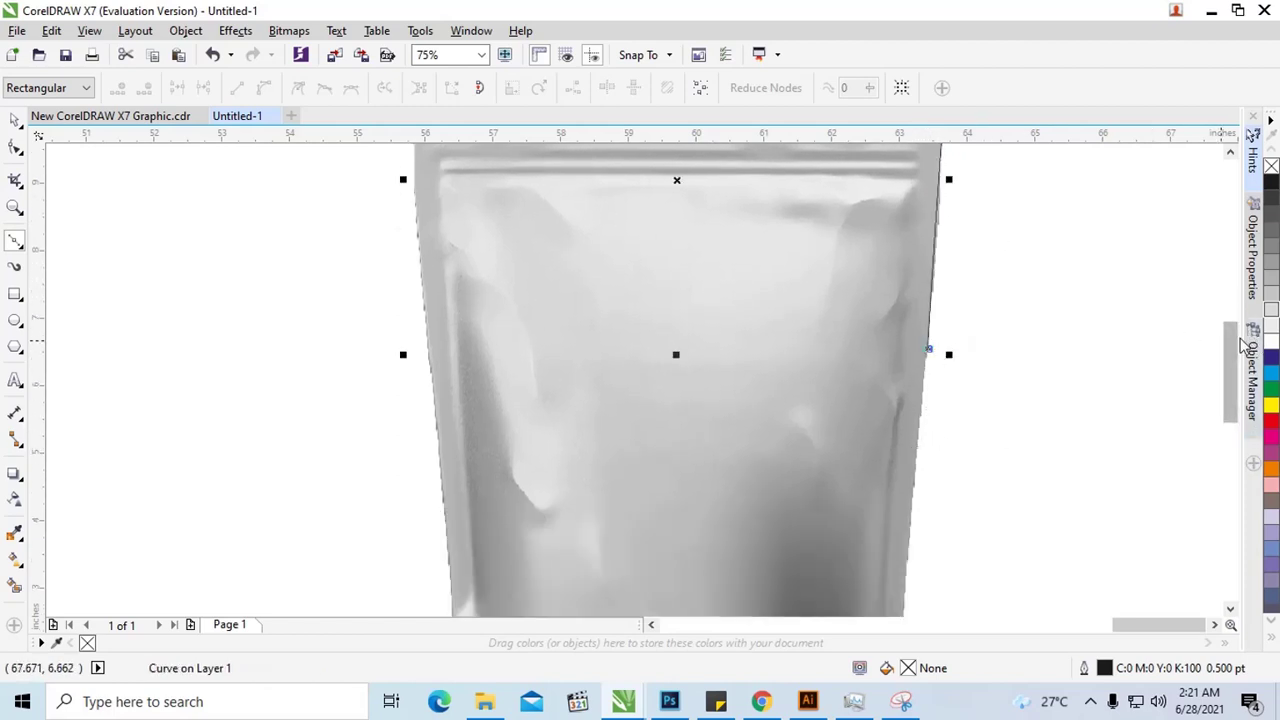
left_click_drag(1240, 345, 1238, 371)
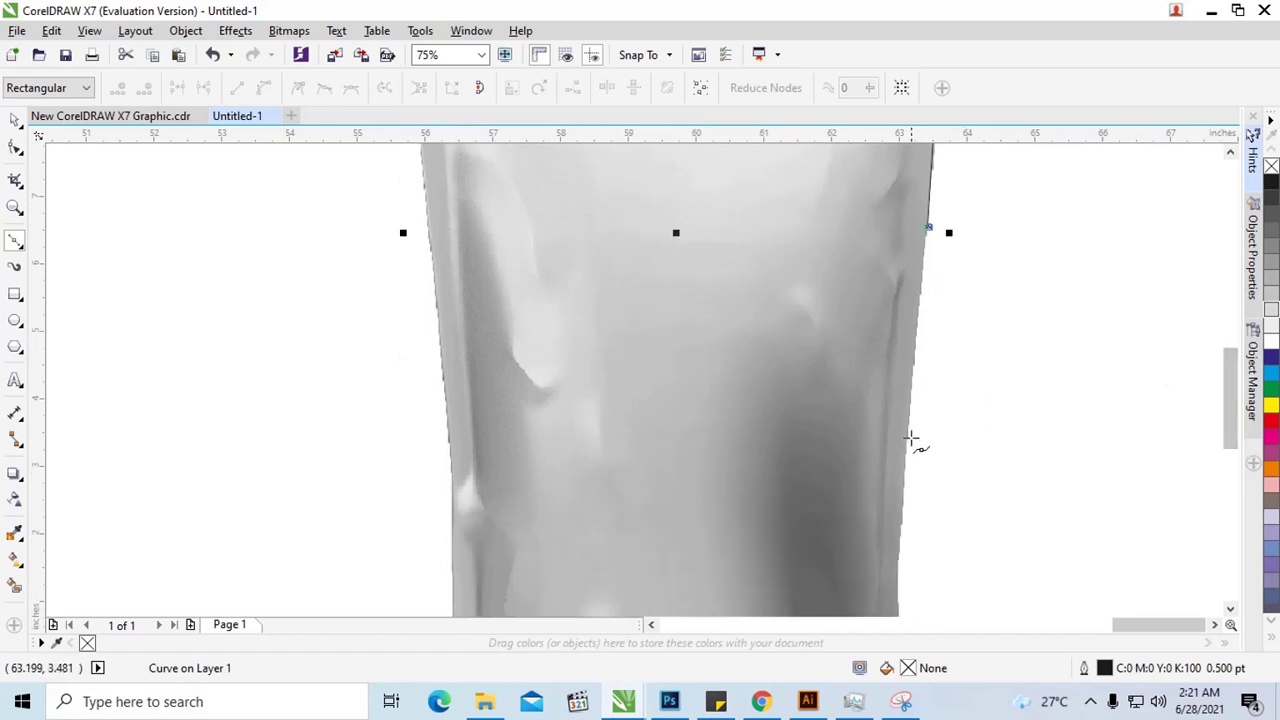
left_click(912, 440)
left_click_drag(1228, 410, 1225, 462)
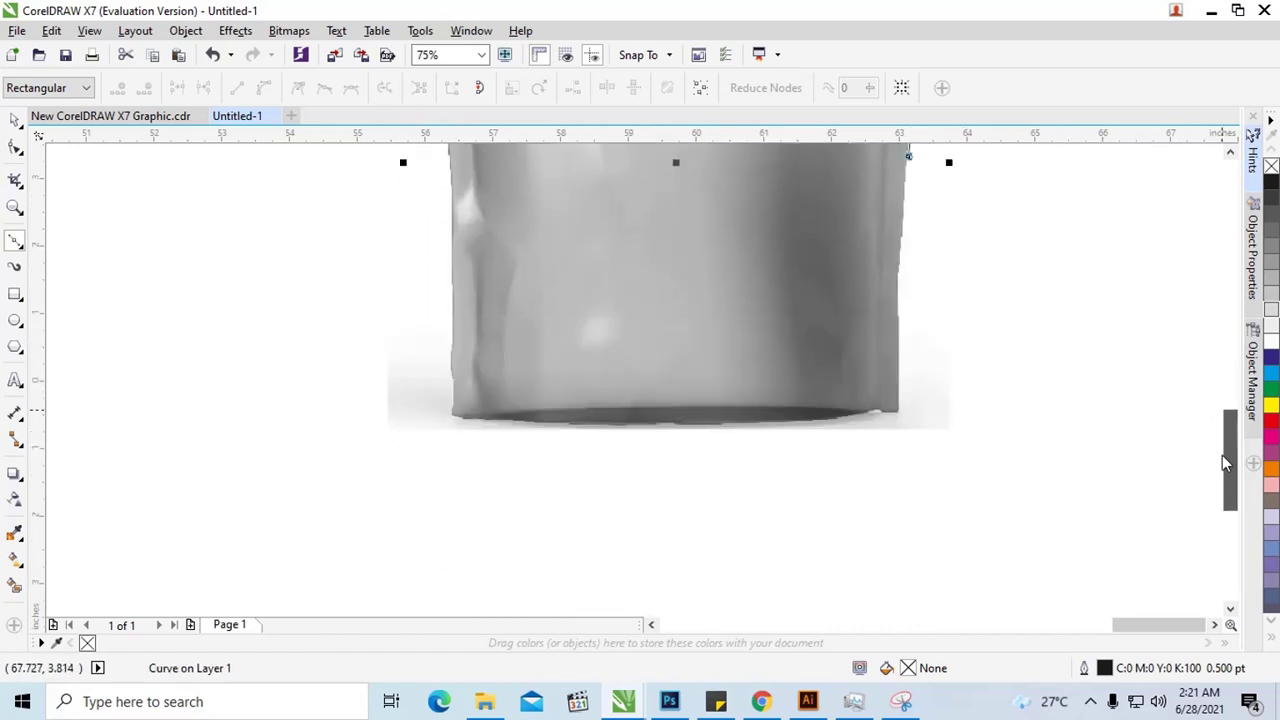
left_click_drag(898, 309, 903, 322)
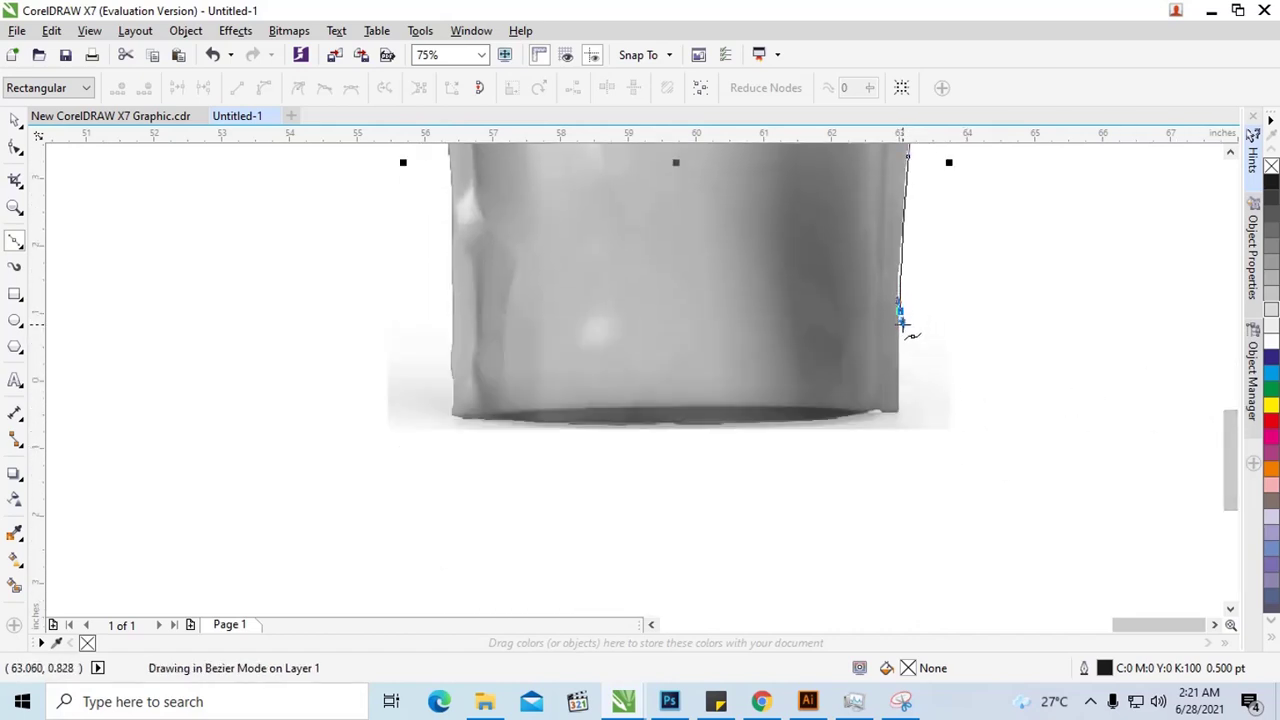
left_click(896, 409)
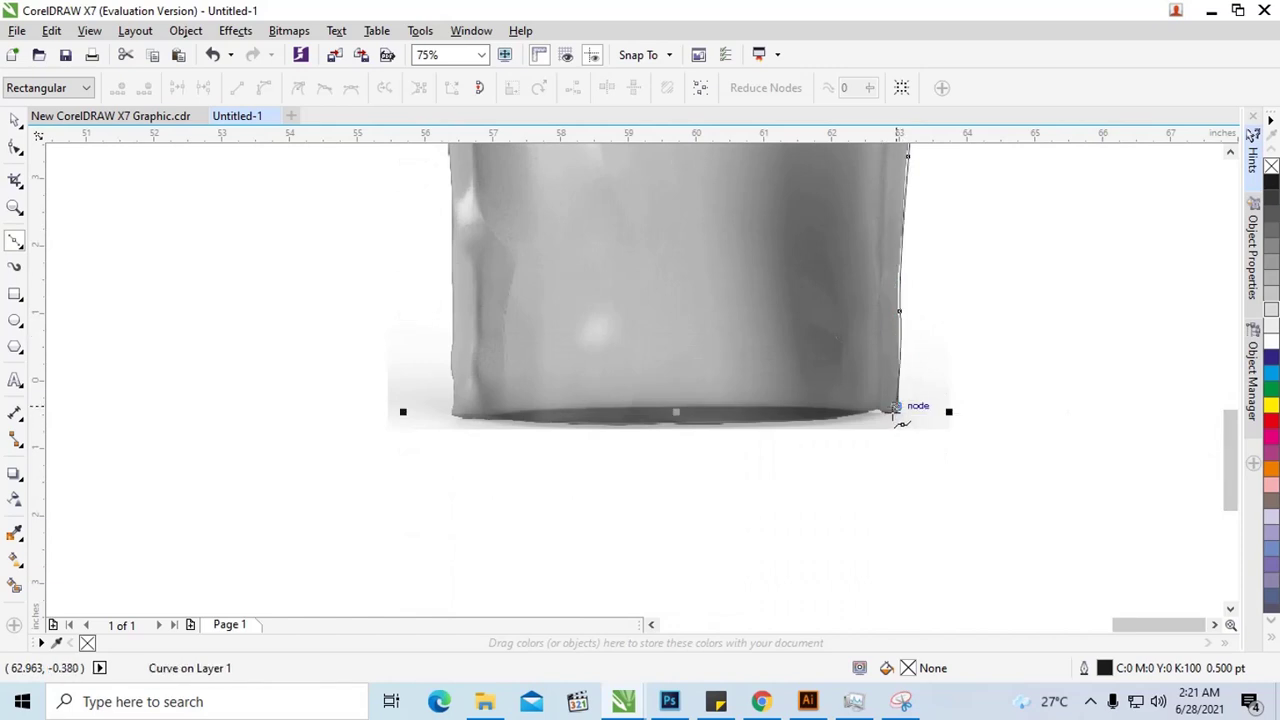
left_click_drag(893, 418, 653, 428)
Curve the outline along the pouch's bottom to the bottom-left corner
left_click(873, 413)
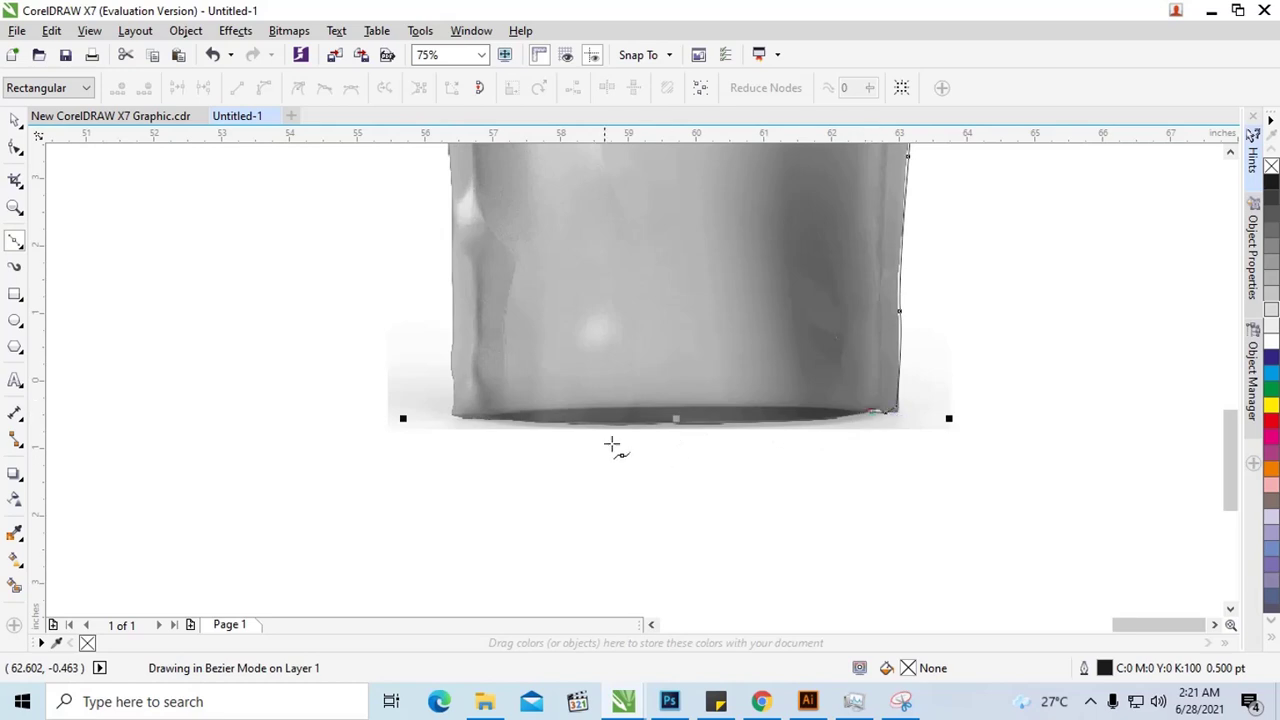
left_click(489, 417)
mouse_move(464, 414)
left_mouse_down()
mouse_move(286, 383)
mouse_move(237, 391)
left_mouse_up()
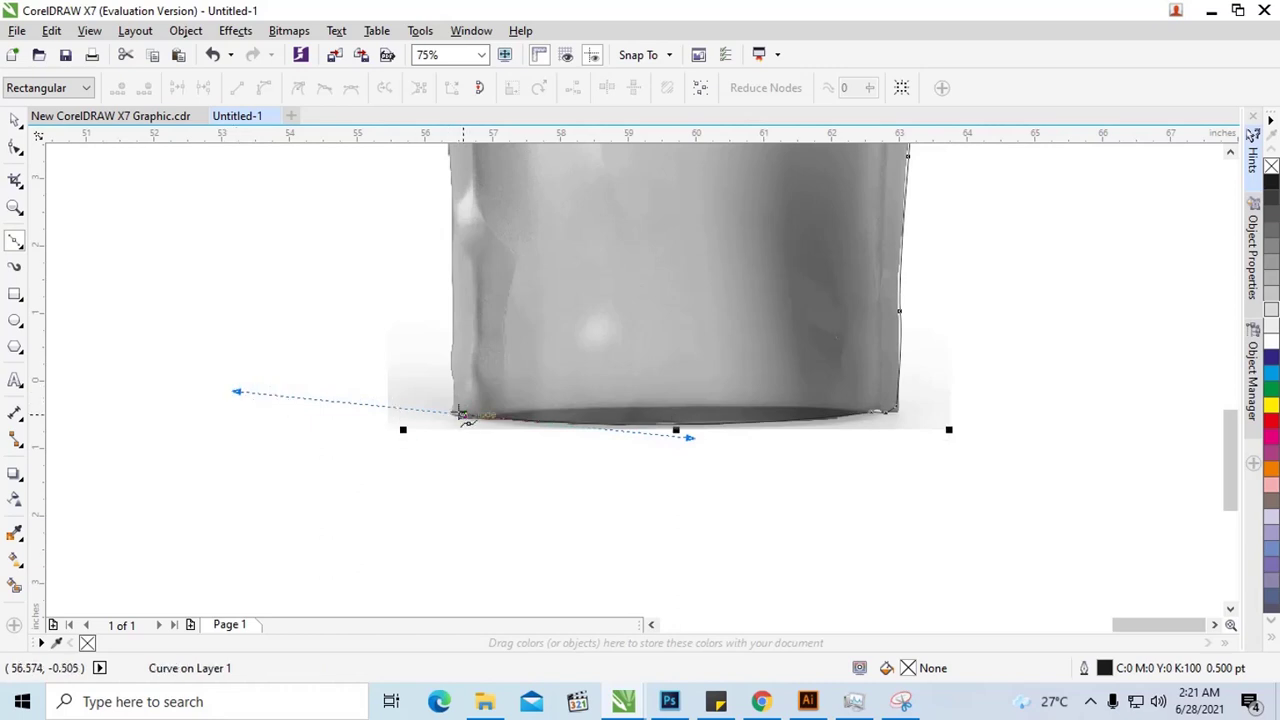
left_click(450, 410)
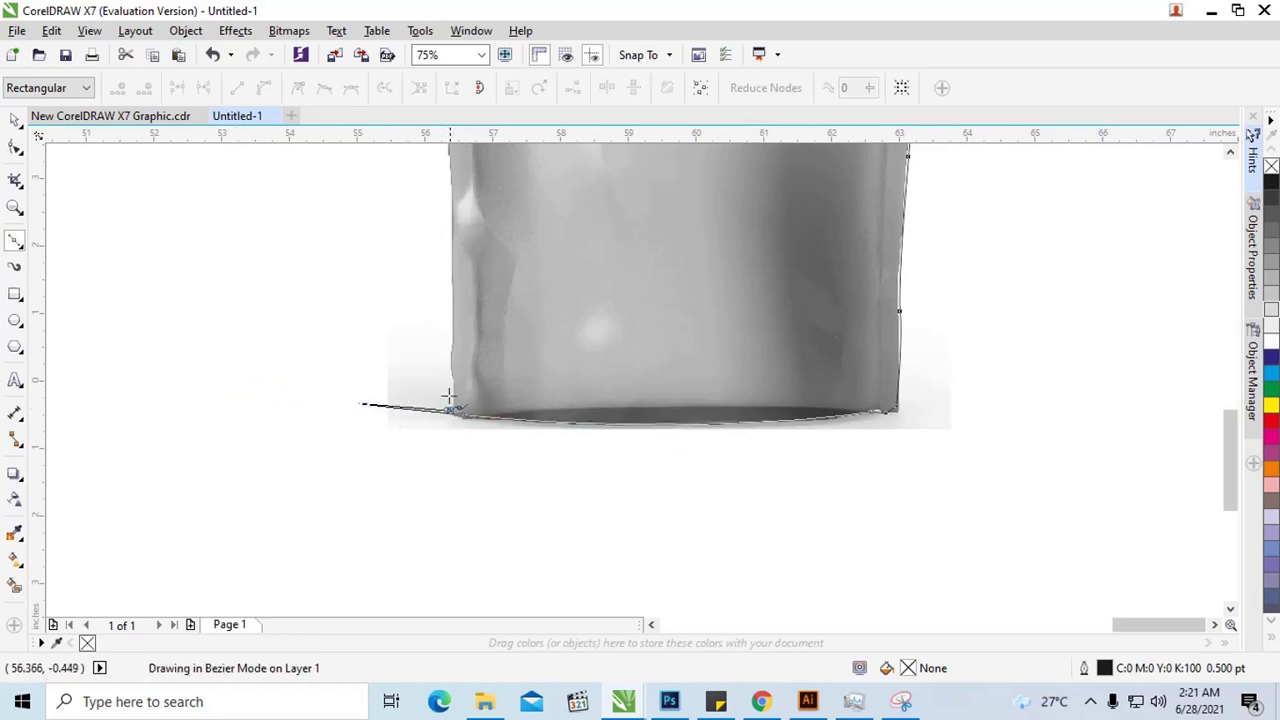
scroll(445, 330, "up", 2)
scroll(445, 330, "down", 1)
Add curved Bezier nodes up the left edge to the left shoulder, closing the Hints docker
left_click(455, 308)
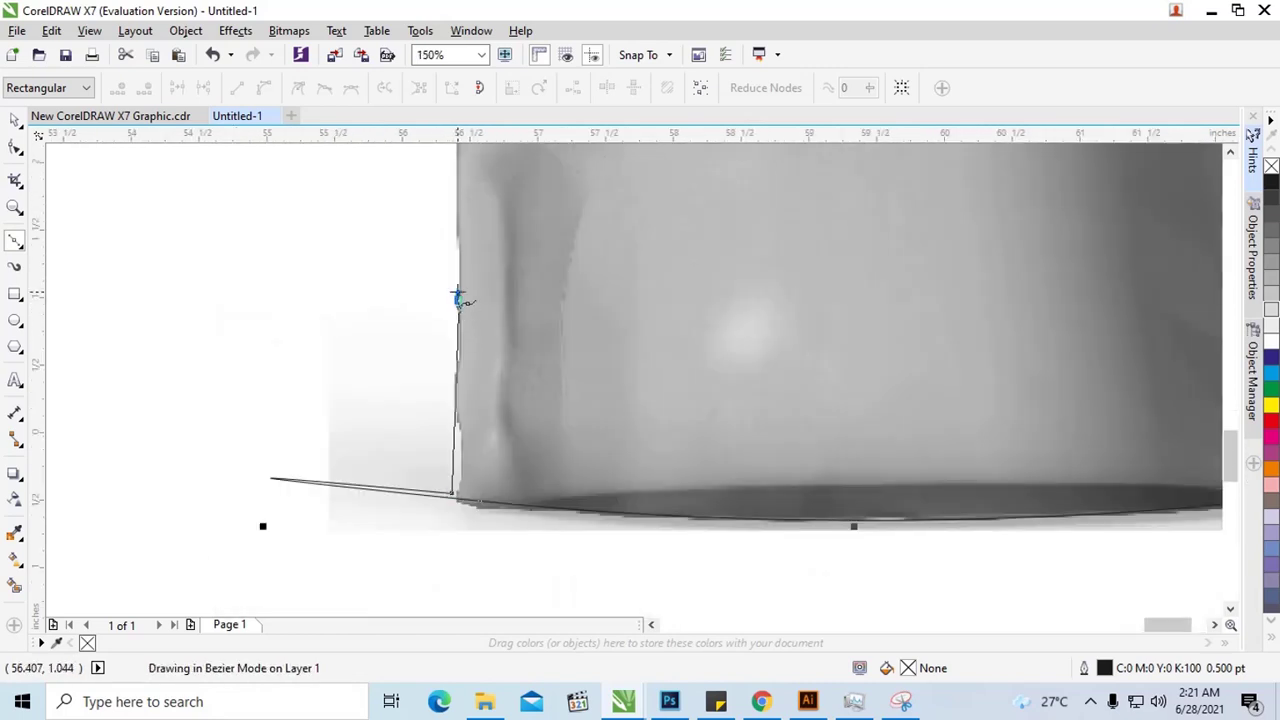
scroll(460, 257, "up", 2)
scroll(465, 256, "down", 4)
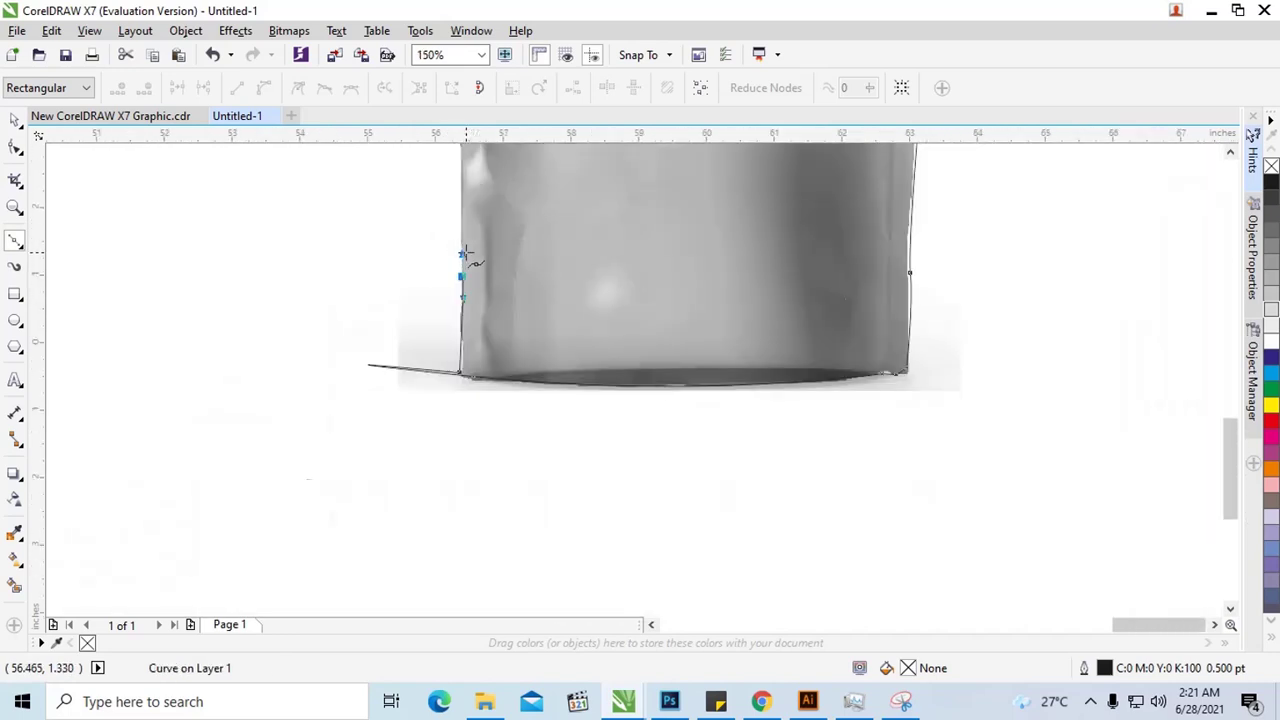
scroll(470, 260, "down", 1)
left_click_drag(1235, 452, 1234, 371)
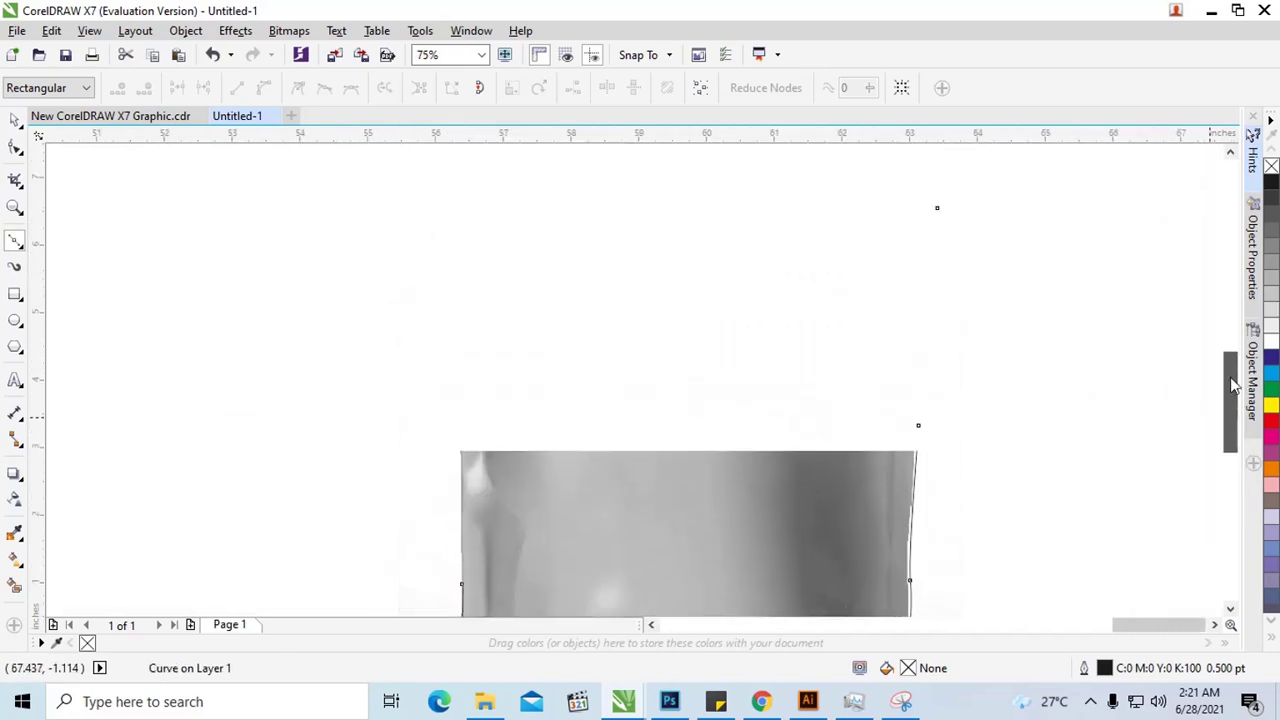
left_click_drag(448, 331, 441, 305)
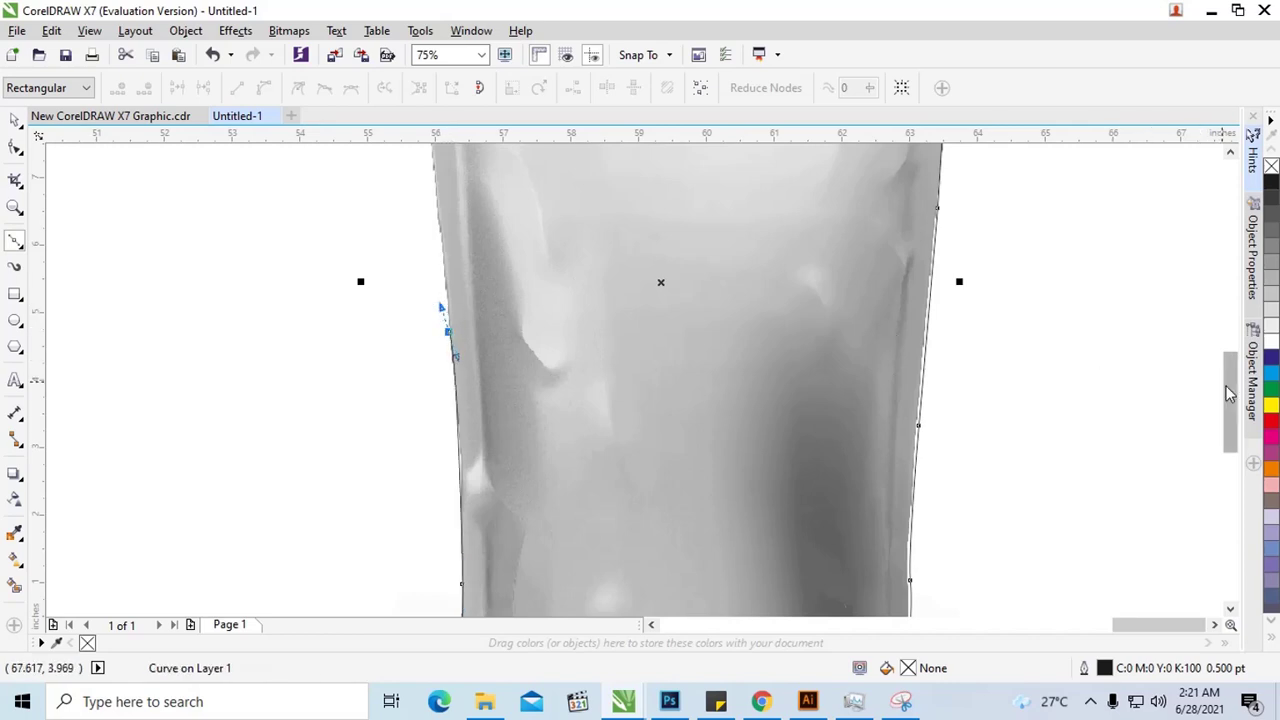
left_click_drag(1234, 371, 1234, 323)
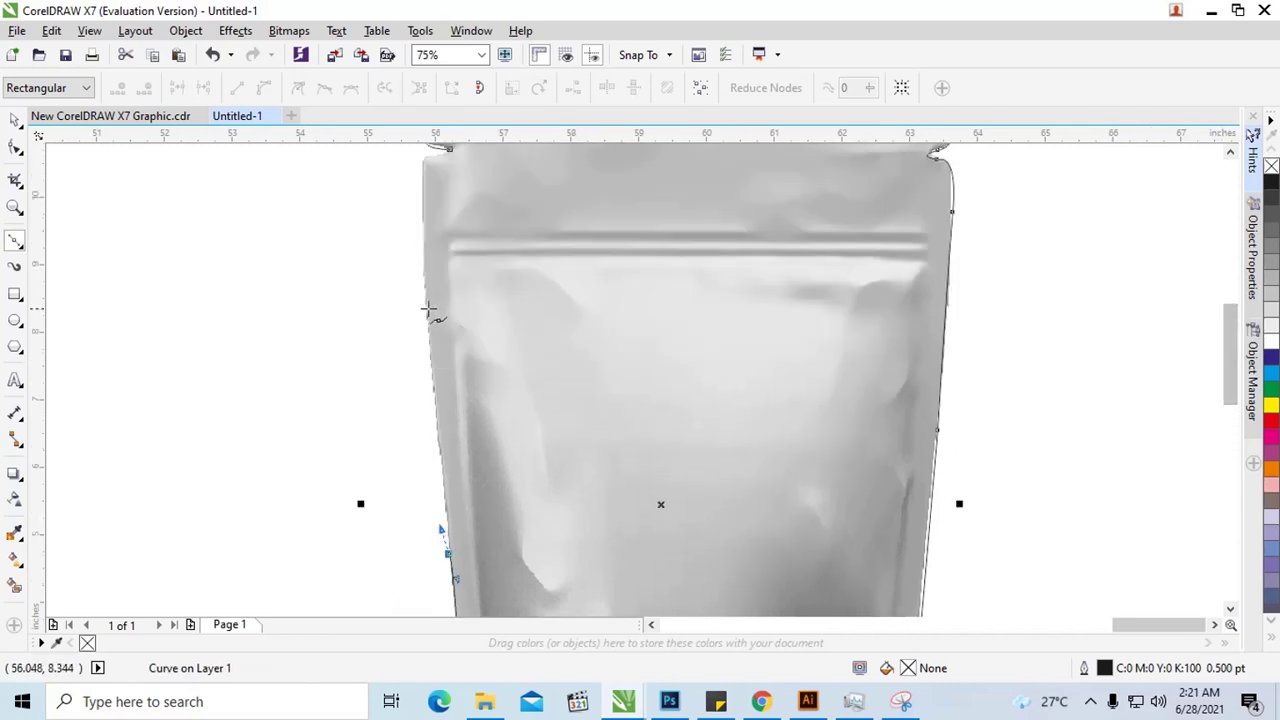
left_click_drag(424, 305, 422, 254)
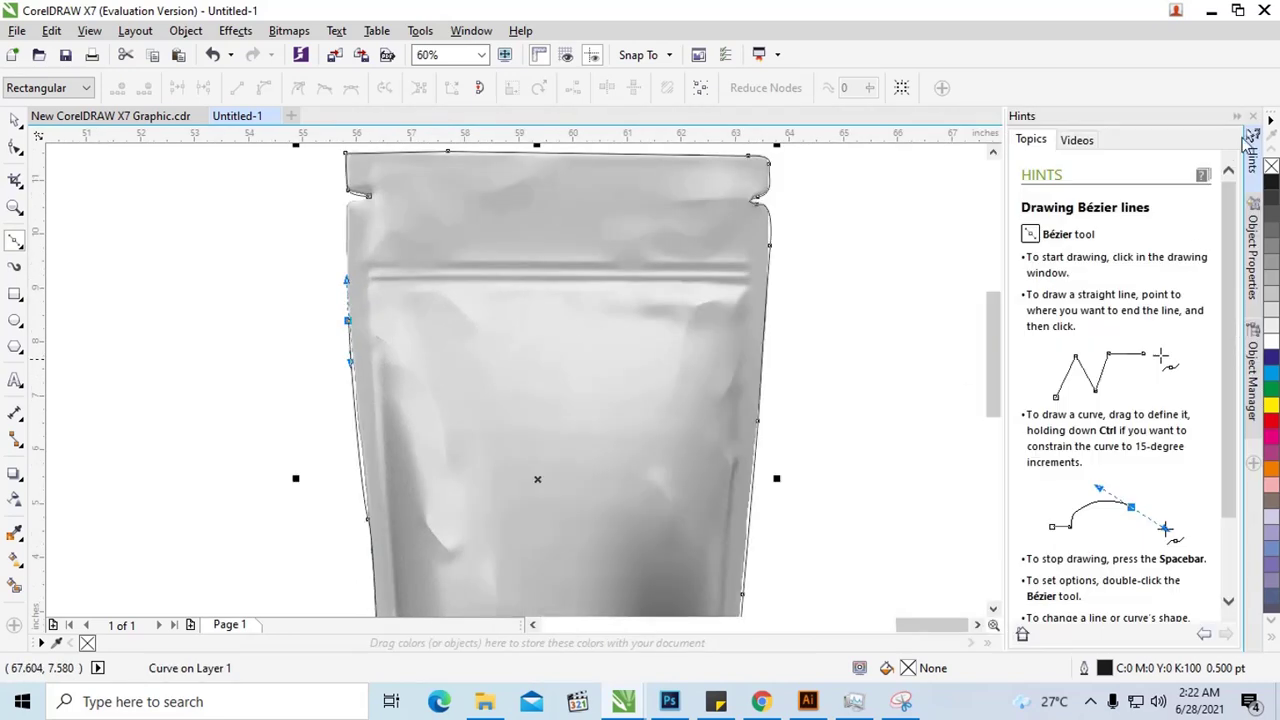
left_click(1248, 142)
scroll(1236, 305, "up", 3)
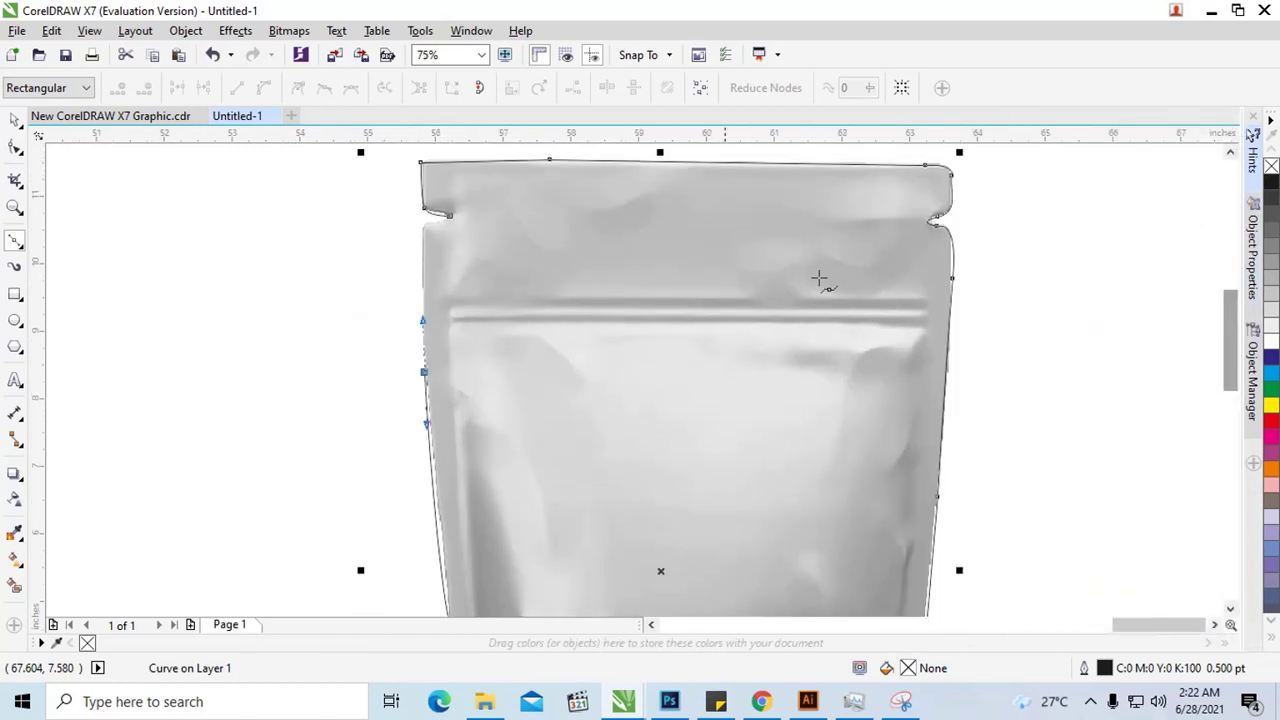
left_click_drag(424, 276, 428, 278)
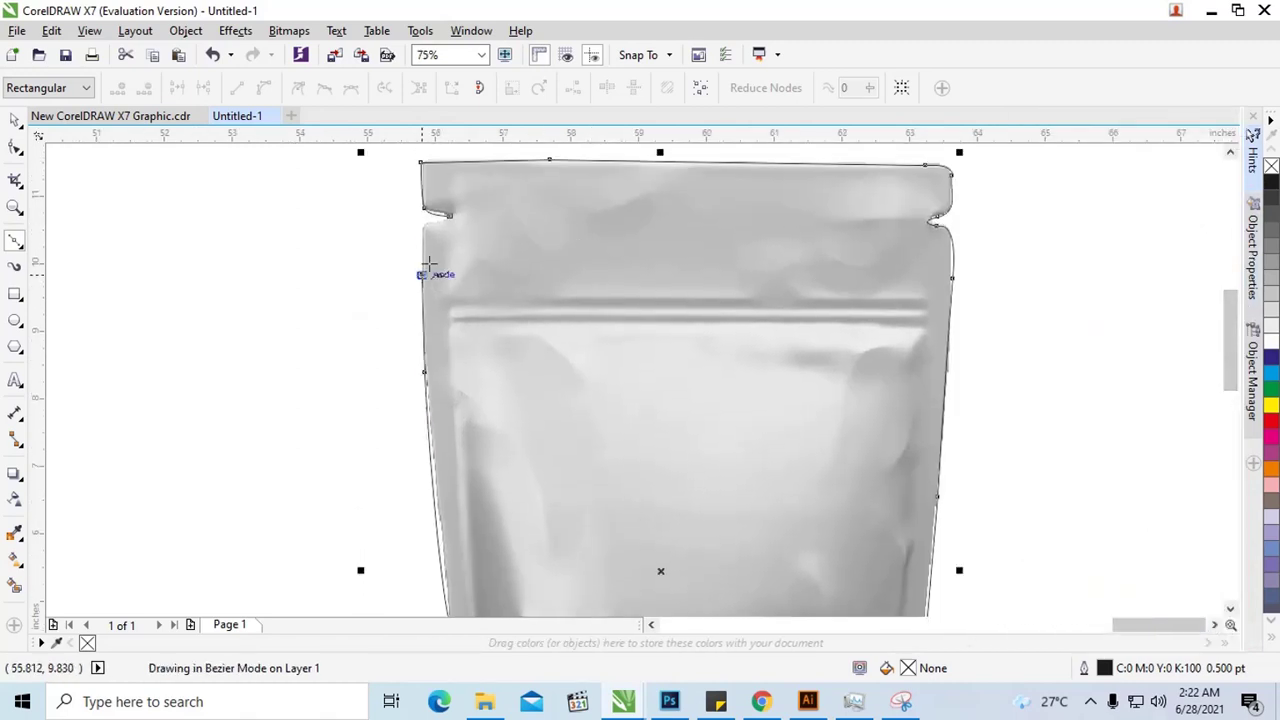
mouse_move(424, 228)
left_mouse_down()
mouse_move(440, 236)
mouse_move(462, 216)
mouse_move(420, 220)
left_mouse_up()
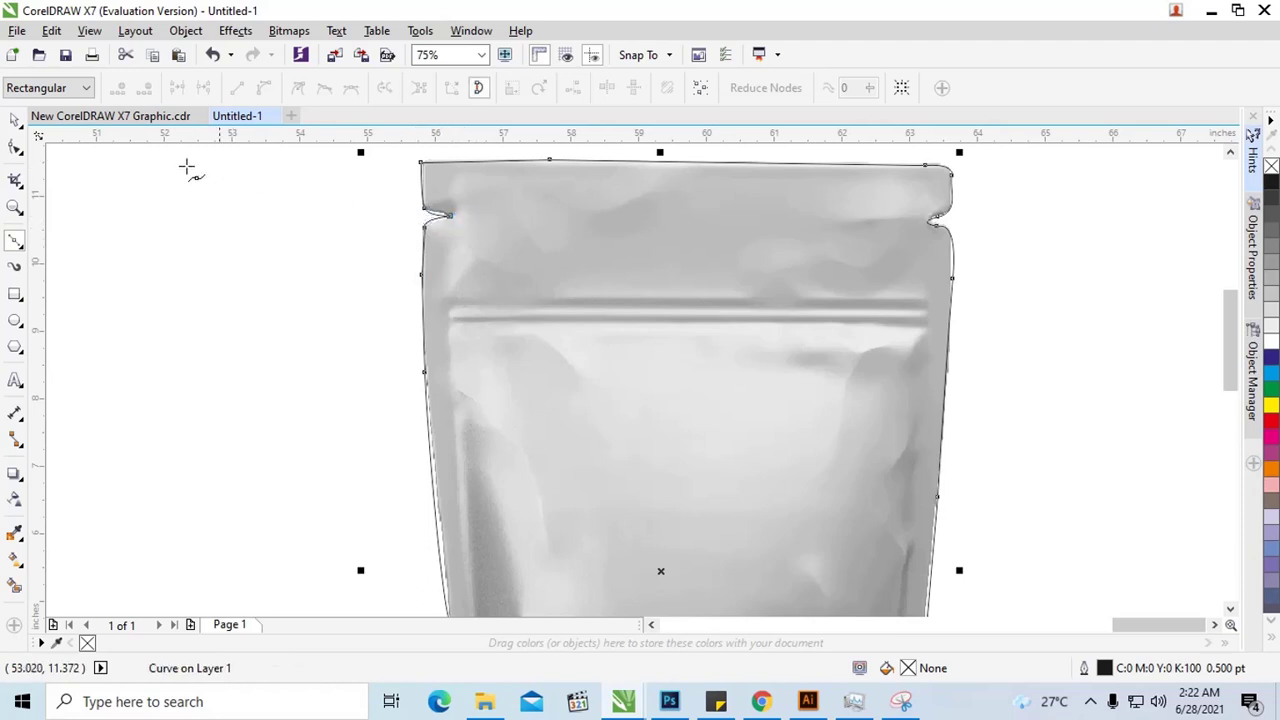
Preview the traced shape with a 90% black fill, then set it to no fill
left_click(15, 120)
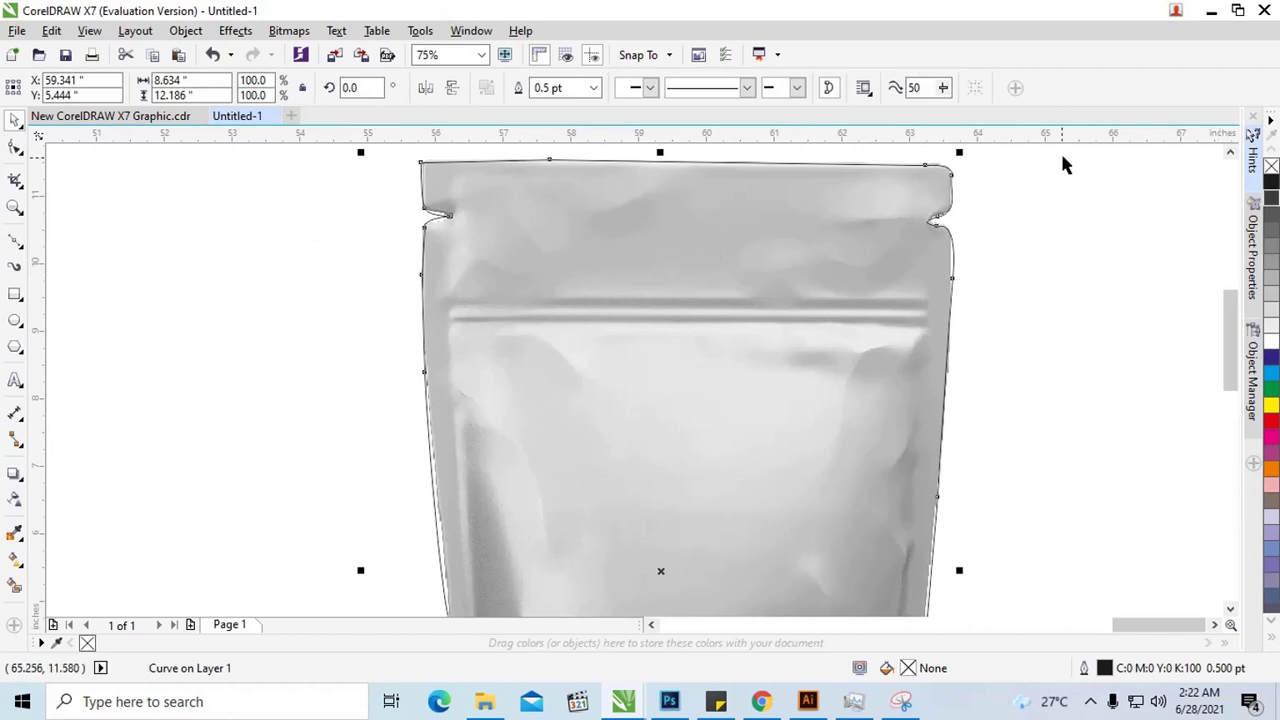
left_click(1271, 198)
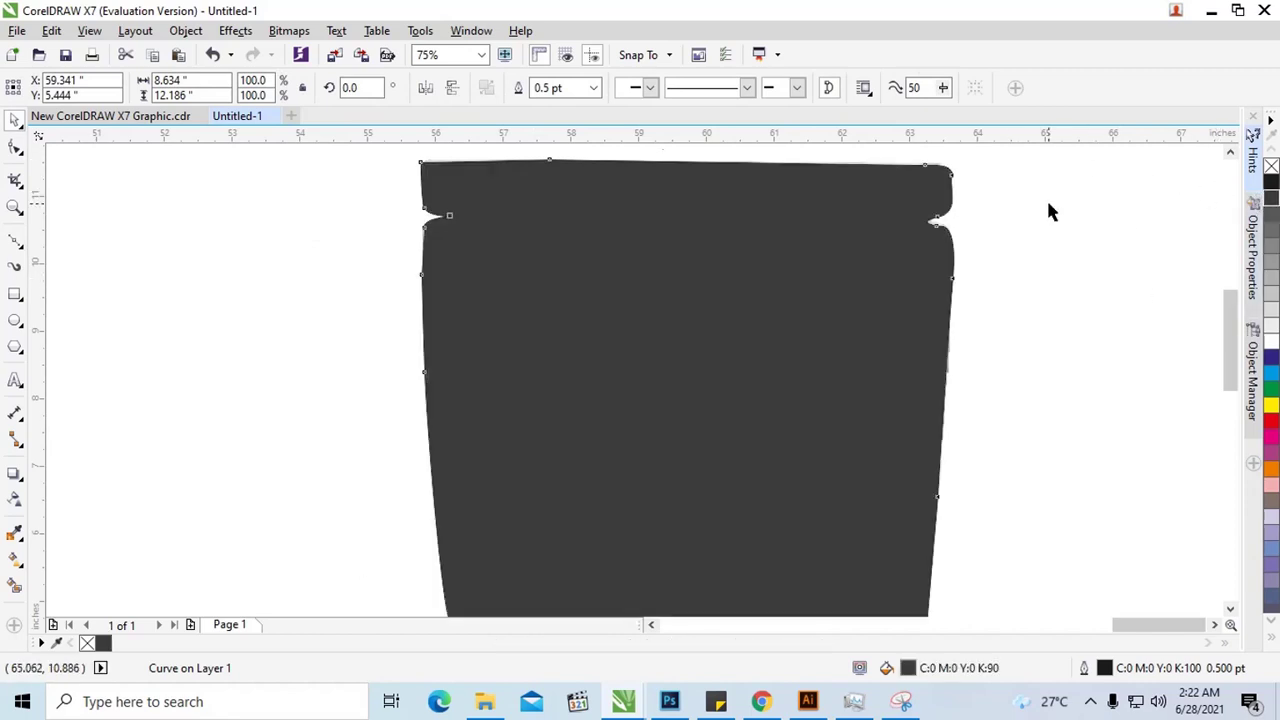
left_click(767, 208)
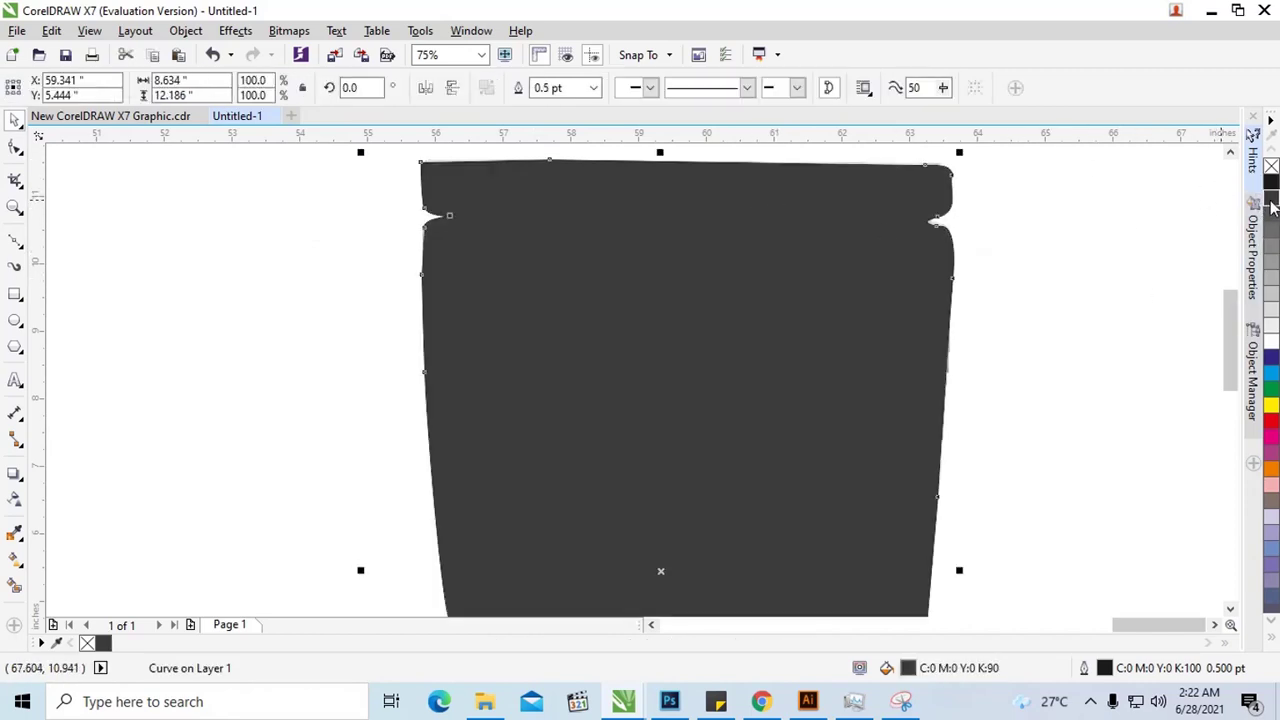
left_click(1271, 166)
left_click(1045, 226)
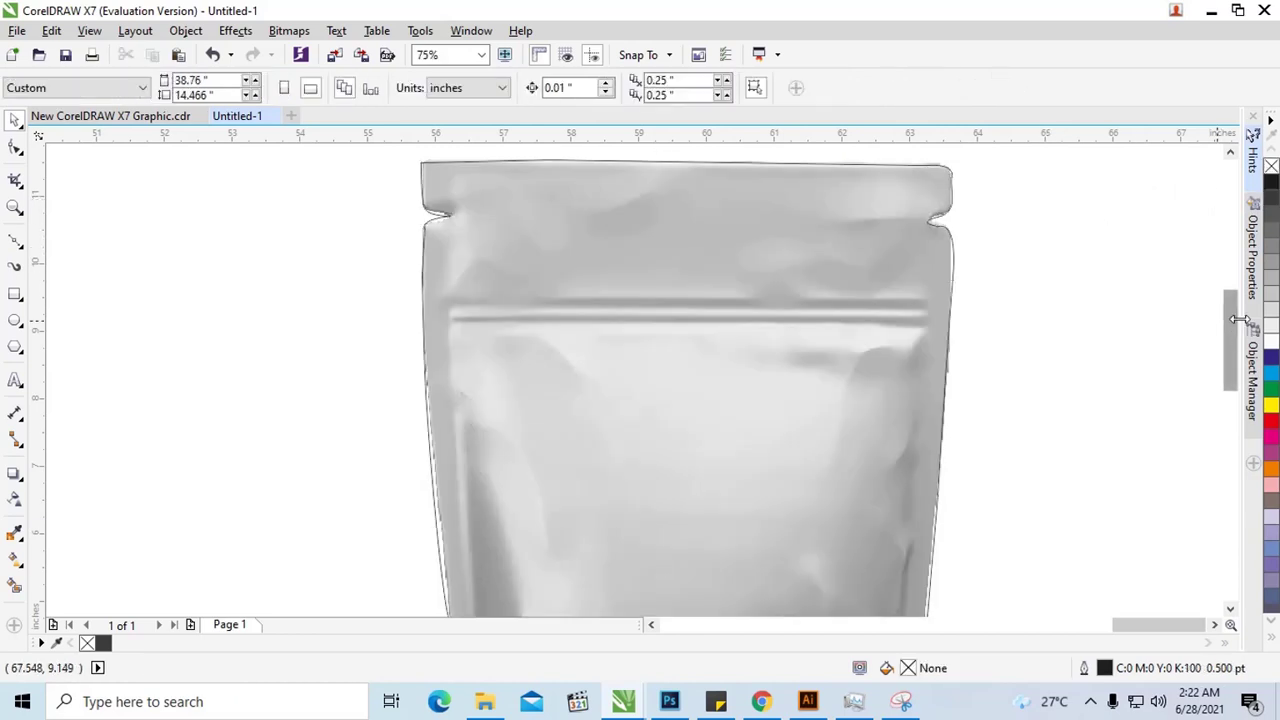
Zoom in on the outline's bottom-left corner
left_click_drag(1232, 323, 1214, 371)
scroll(725, 352, "down", 2)
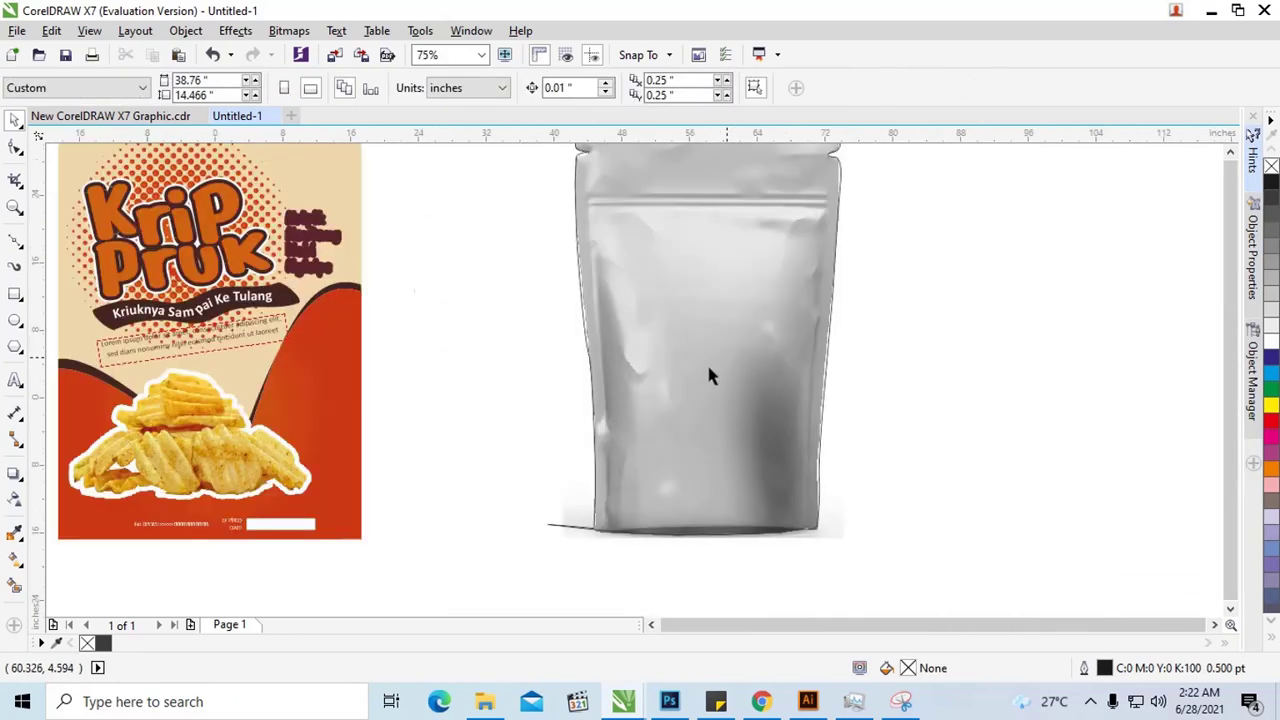
scroll(706, 361, "down", 4)
scroll(697, 400, "up", 3)
scroll(674, 391, "up", 2)
key("z")
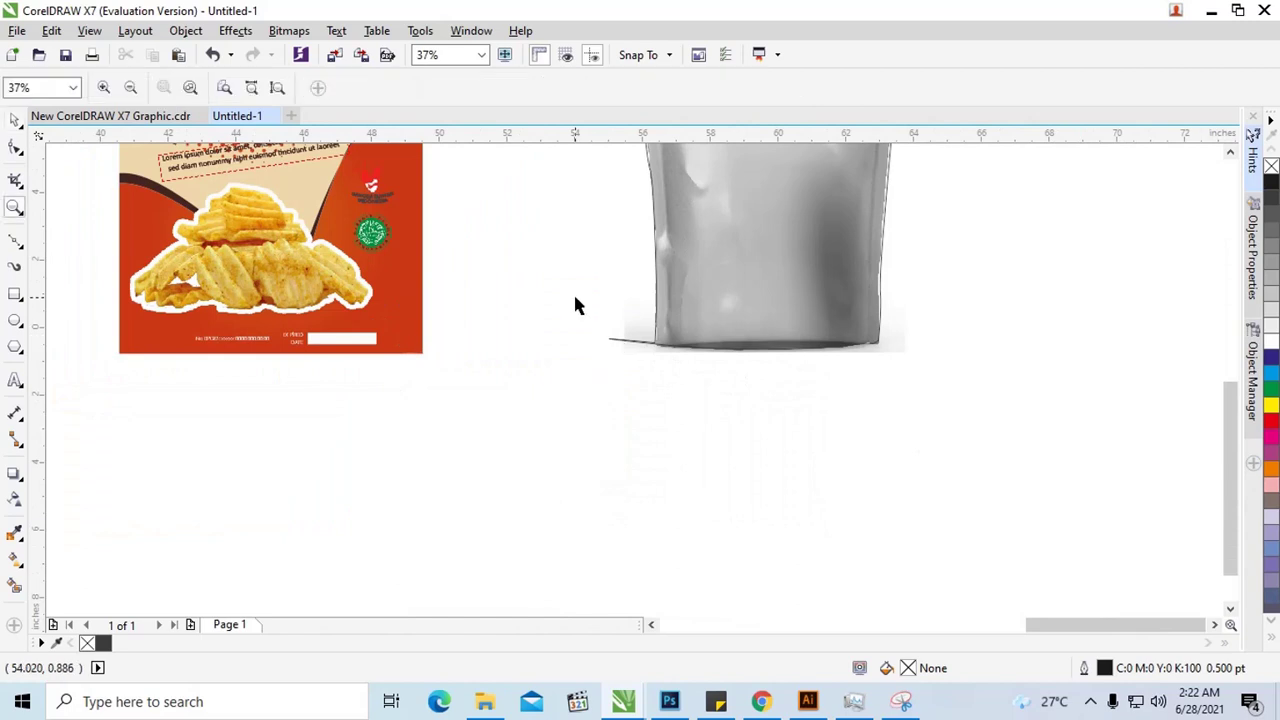
left_click_drag(753, 384, 573, 316)
key("a")
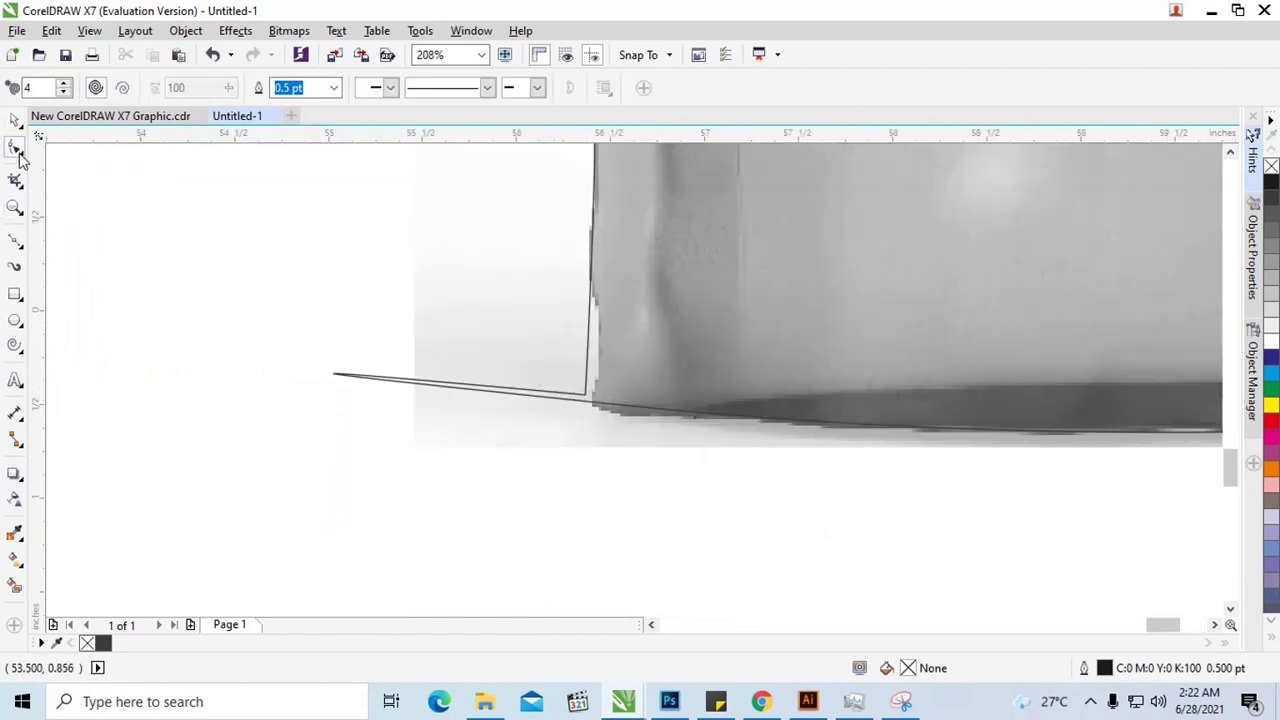
With the Shape tool, adjust the control handles so the bottom curve follows the pouch's base
left_click(585, 400)
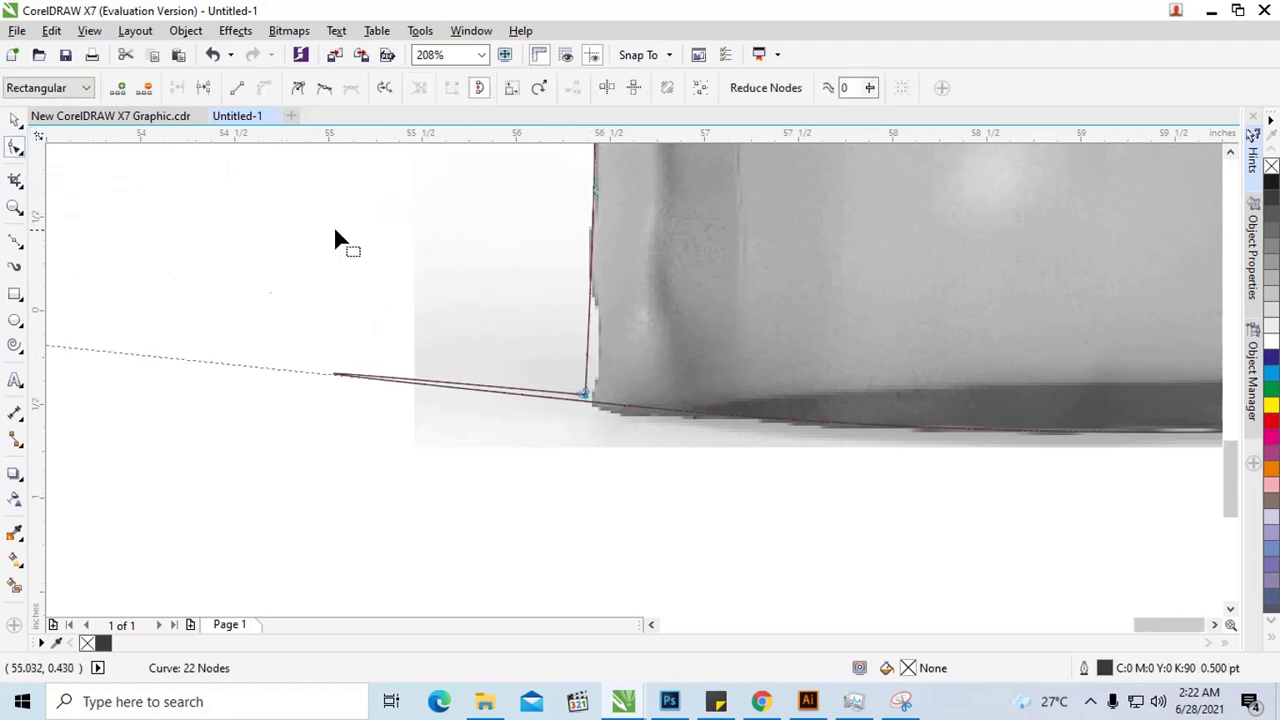
scroll(335, 225, "down", 2)
left_click_drag(172, 288, 471, 323)
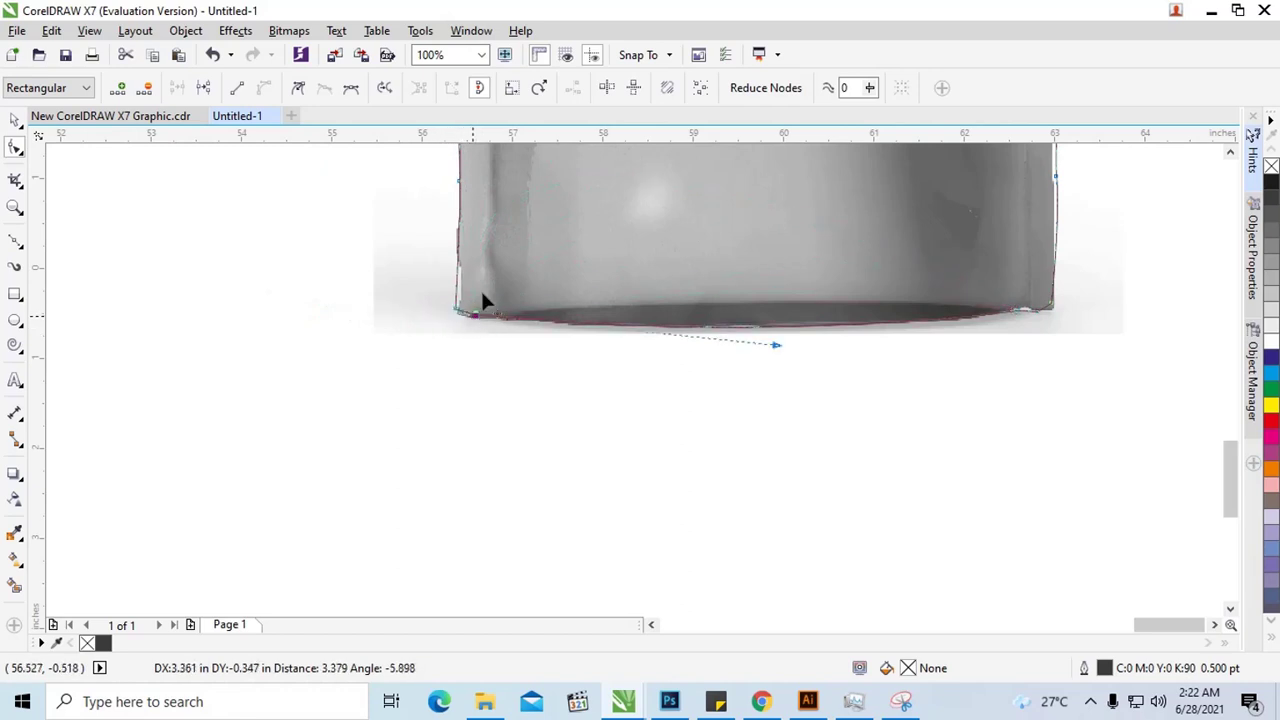
left_click_drag(776, 346, 780, 342)
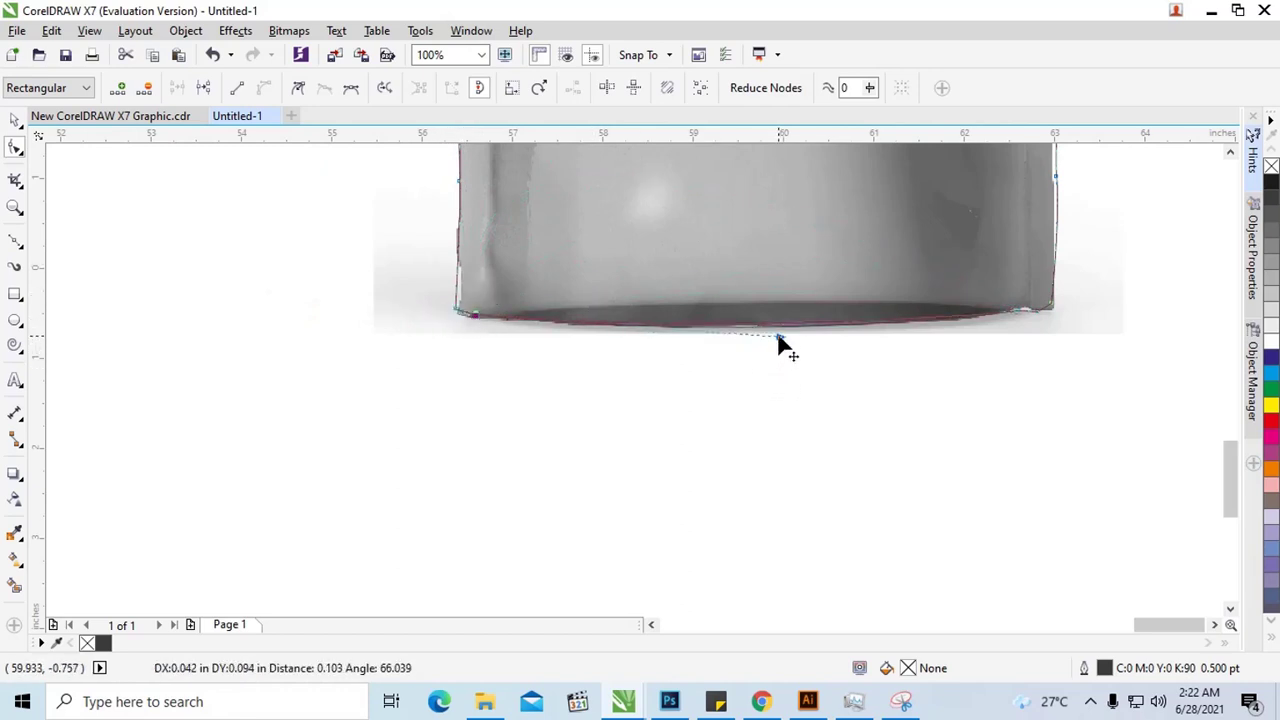
scroll(1058, 297, "down", 1)
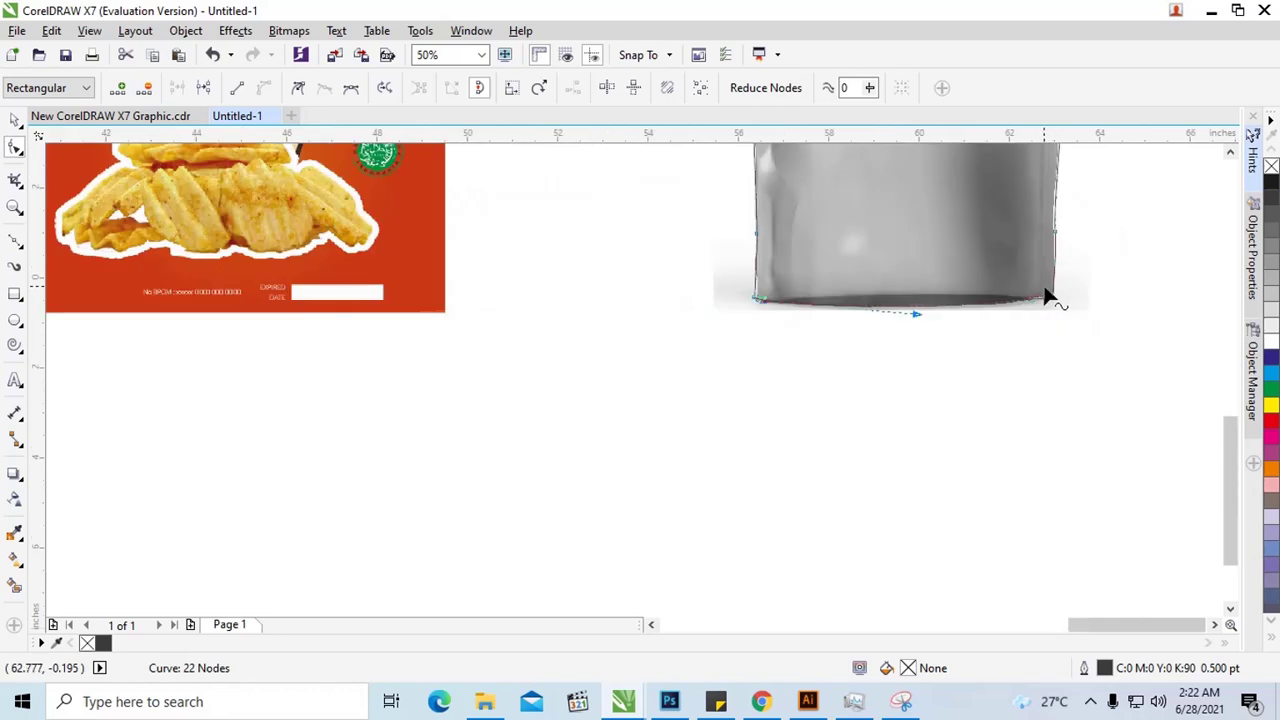
scroll(1095, 218, "up", 1)
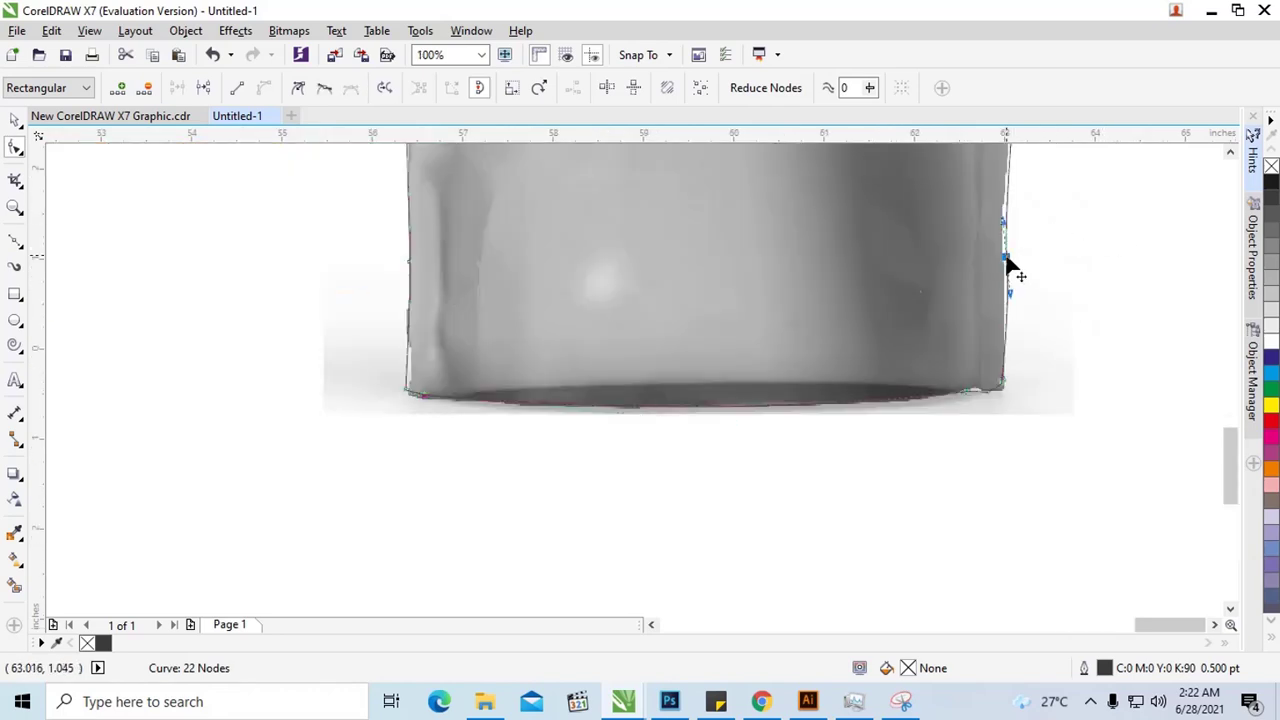
Replace a right-edge node and nudge the new one onto the bag's edge
key("Delete")
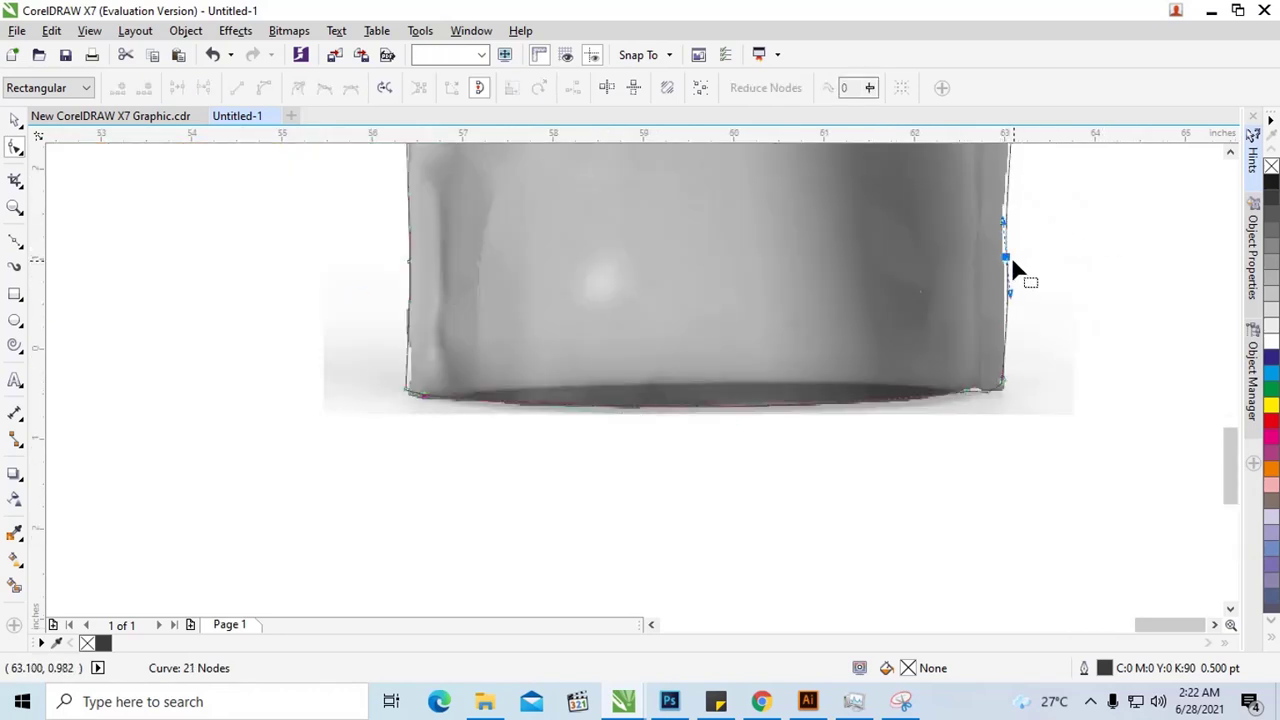
double_click(1012, 264)
left_click_drag(1010, 264, 1000, 262)
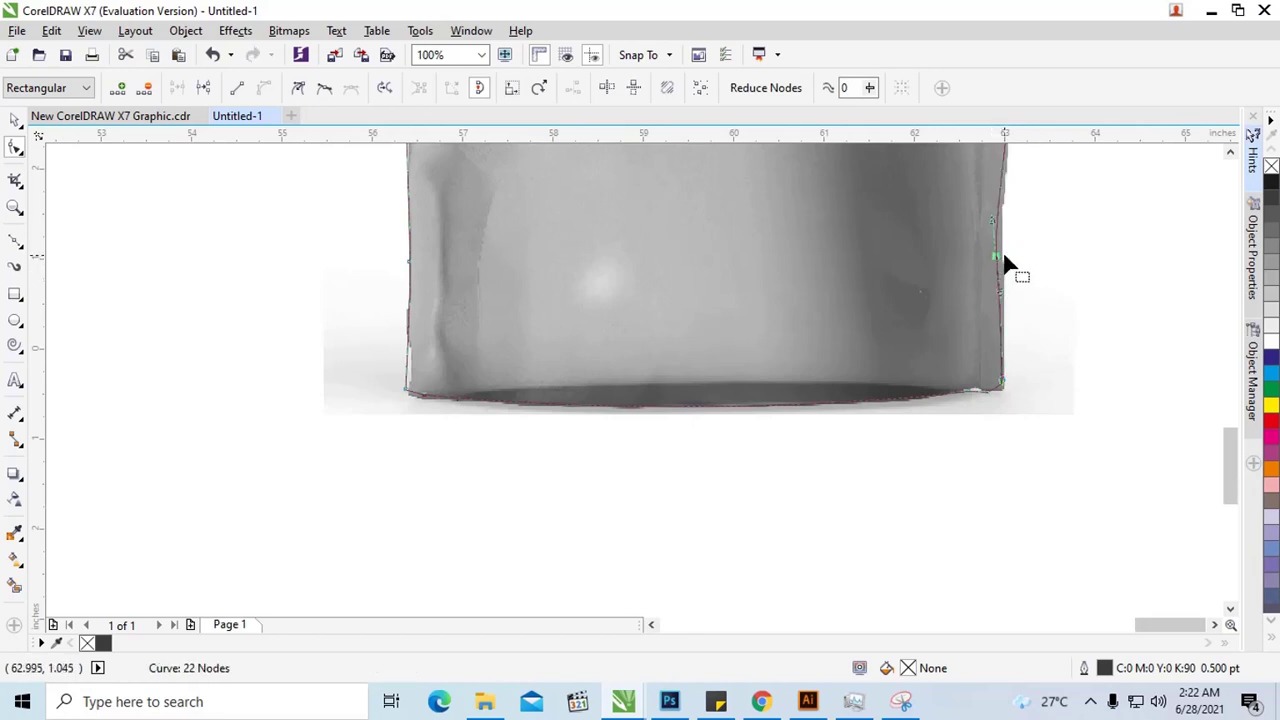
left_click_drag(1005, 259, 1006, 260)
scroll(780, 238, "up", 2)
scroll(780, 238, "down", 3)
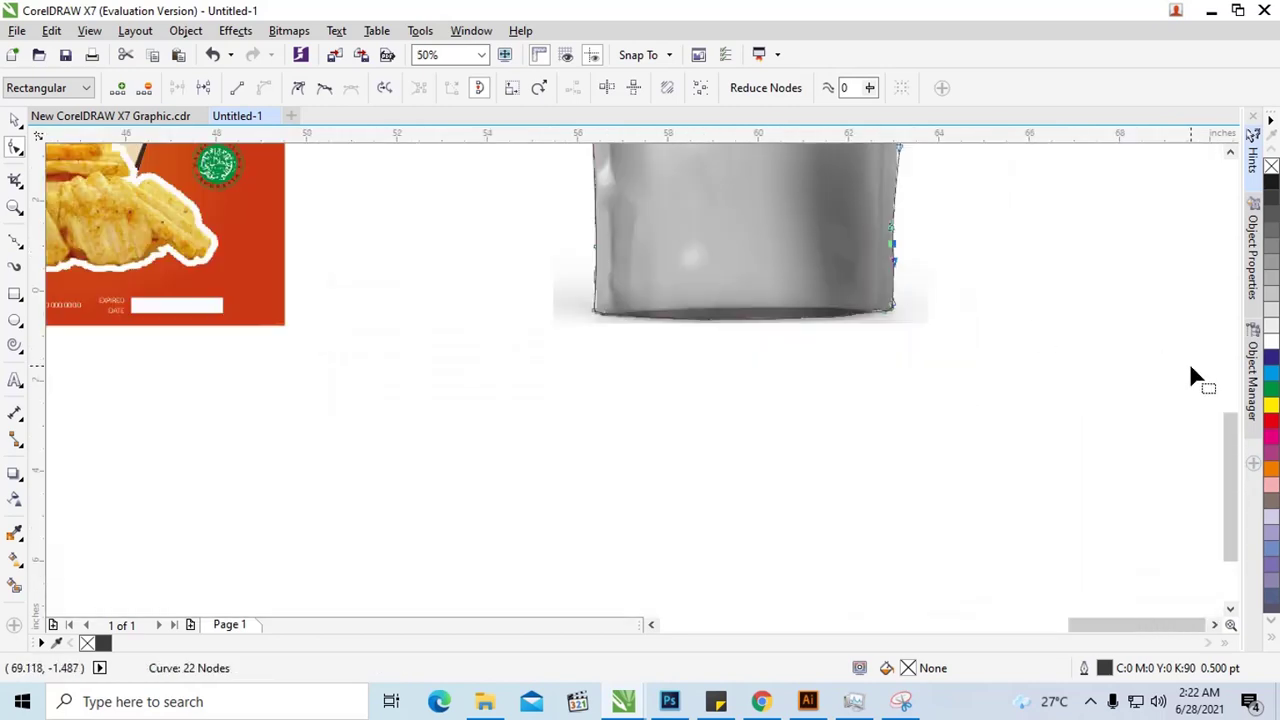
left_click_drag(1232, 458, 1245, 390)
left_click_drag(1248, 390, 1248, 343)
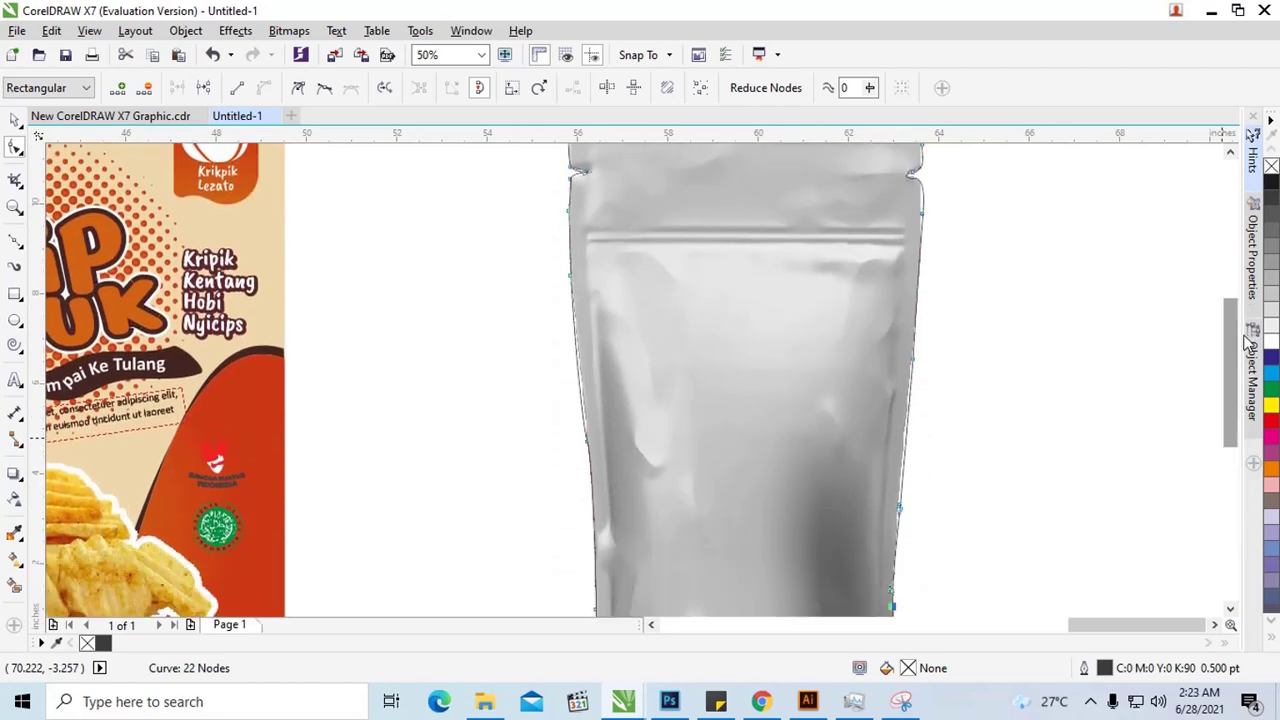
scroll(922, 339, "down", 2)
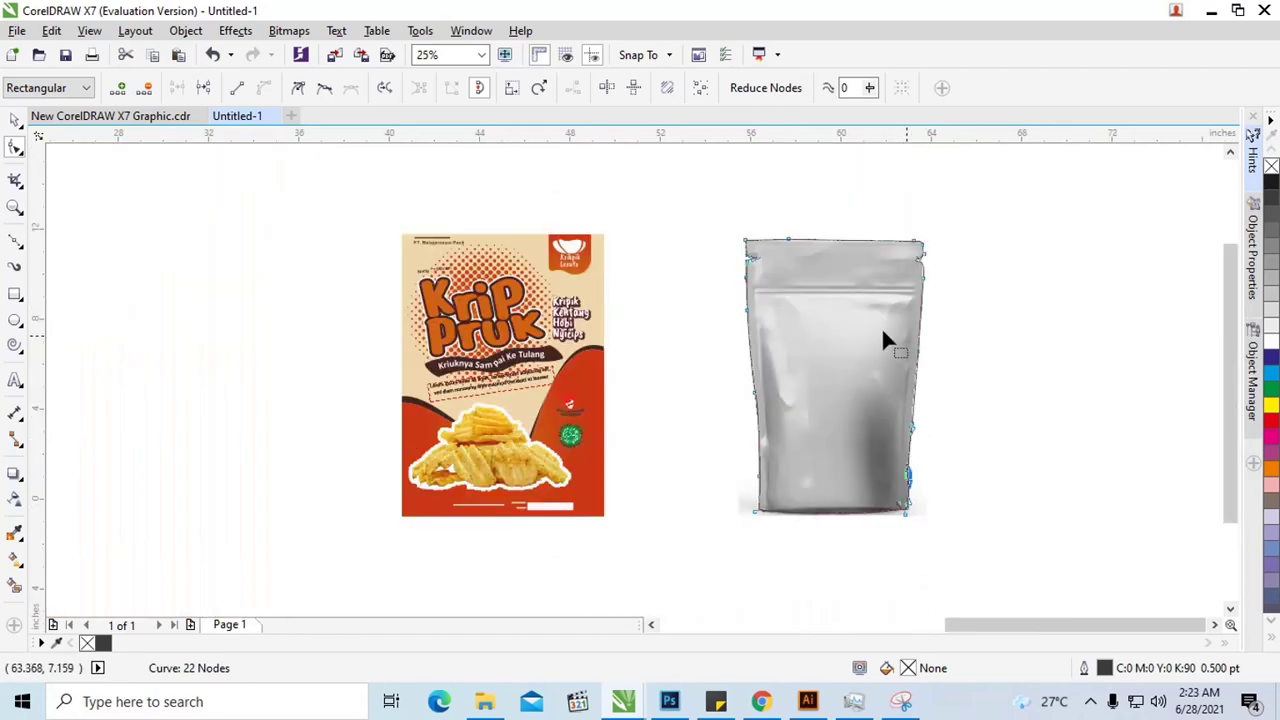
Move the outline curve off to the right of the bag photo
left_click(15, 119)
left_click(643, 265)
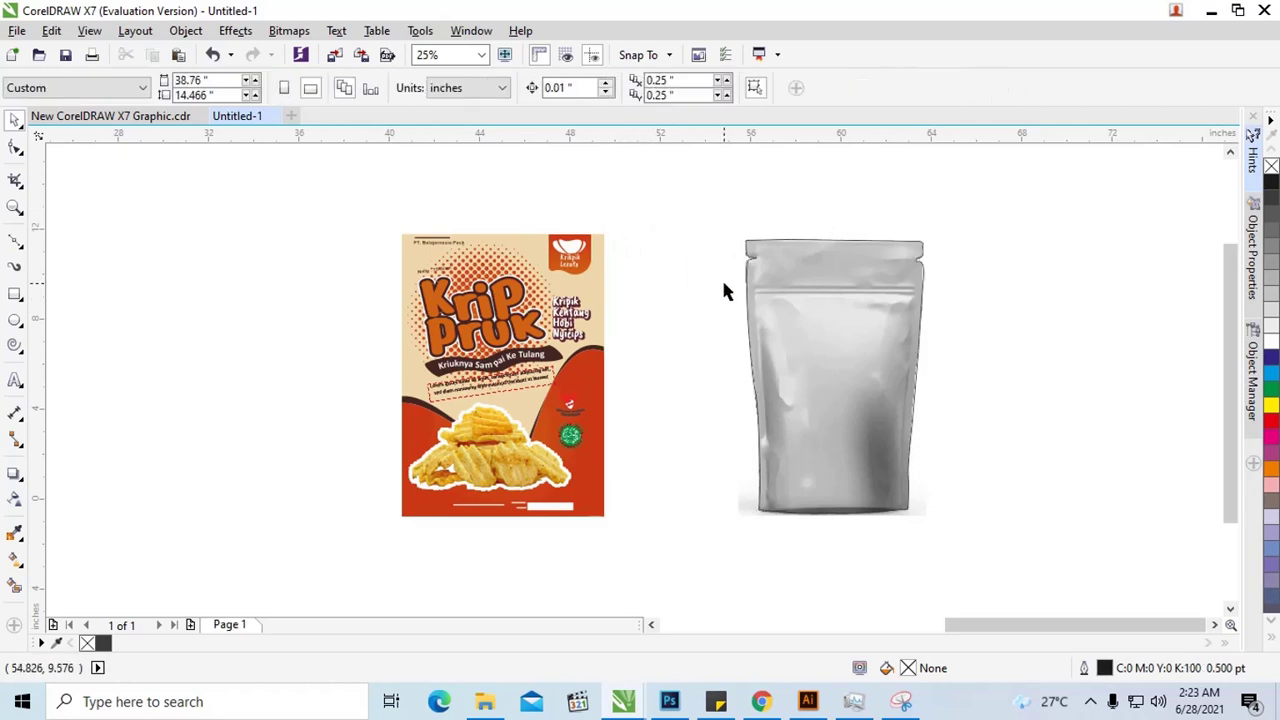
left_click_drag(743, 283, 885, 275)
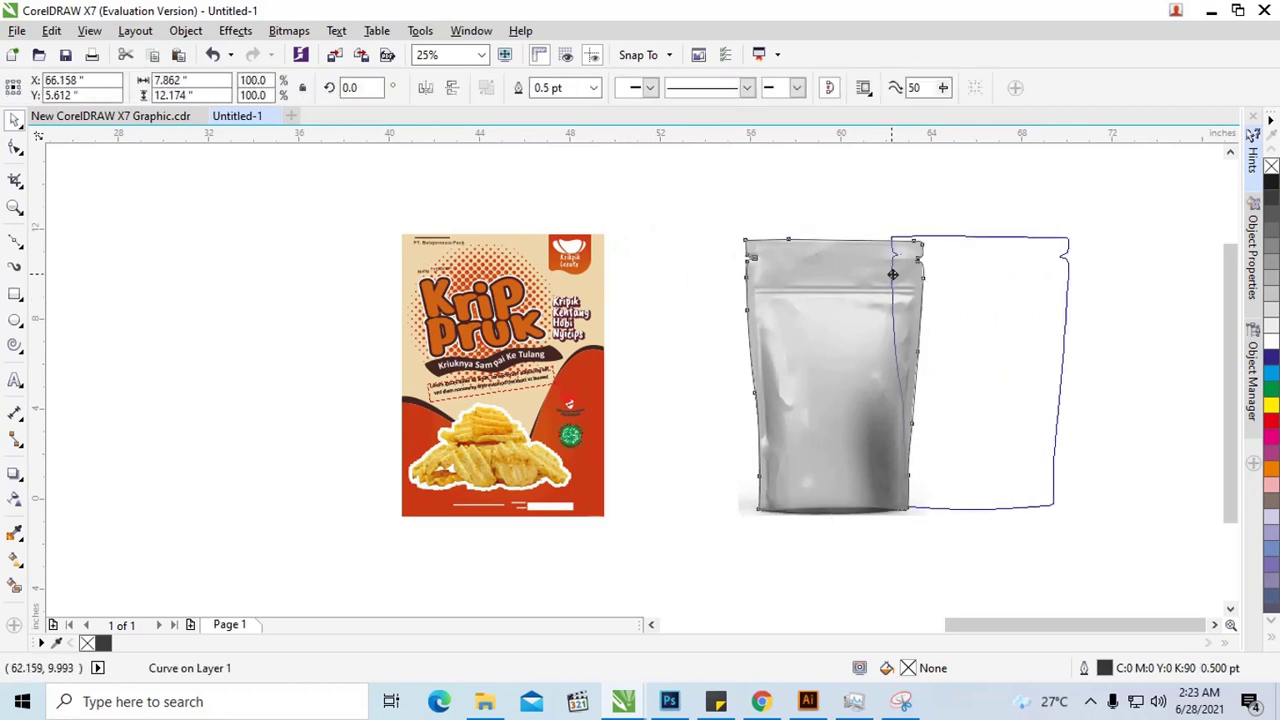
left_click(815, 280)
right_click(815, 280)
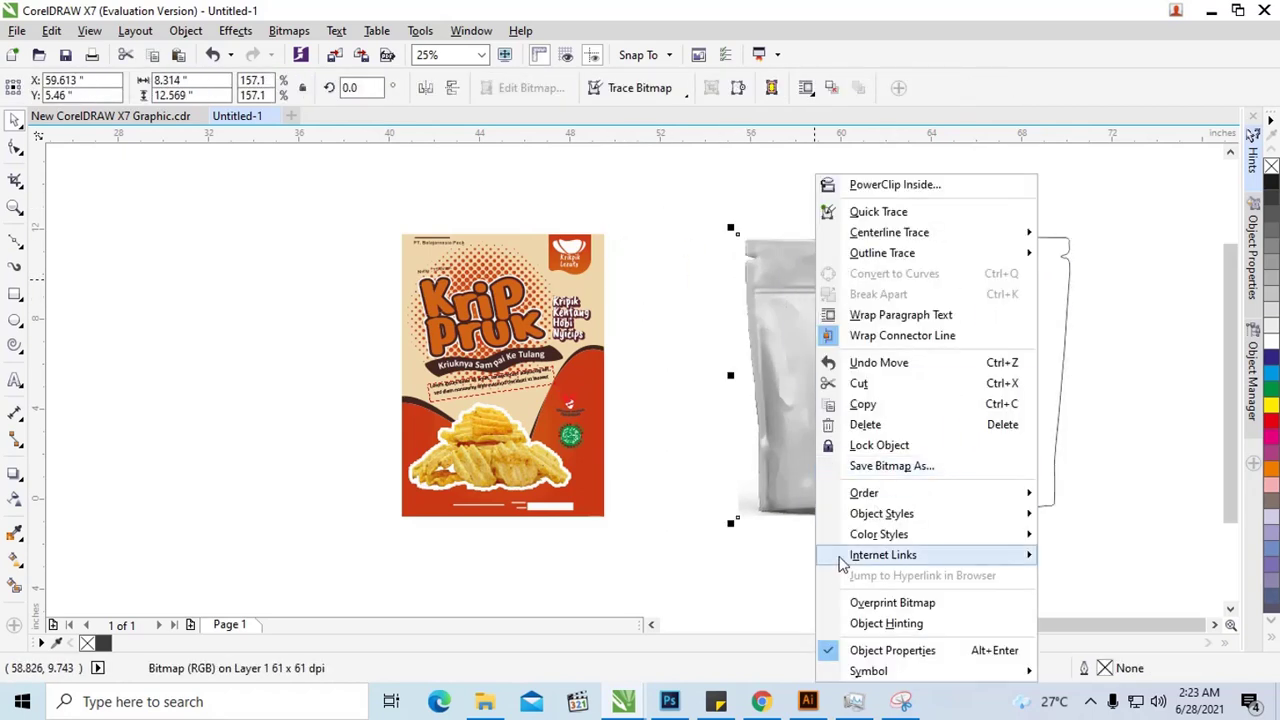
Lock the bag photo, then undo the outline curve's moves
left_click(880, 445)
left_click(1067, 345)
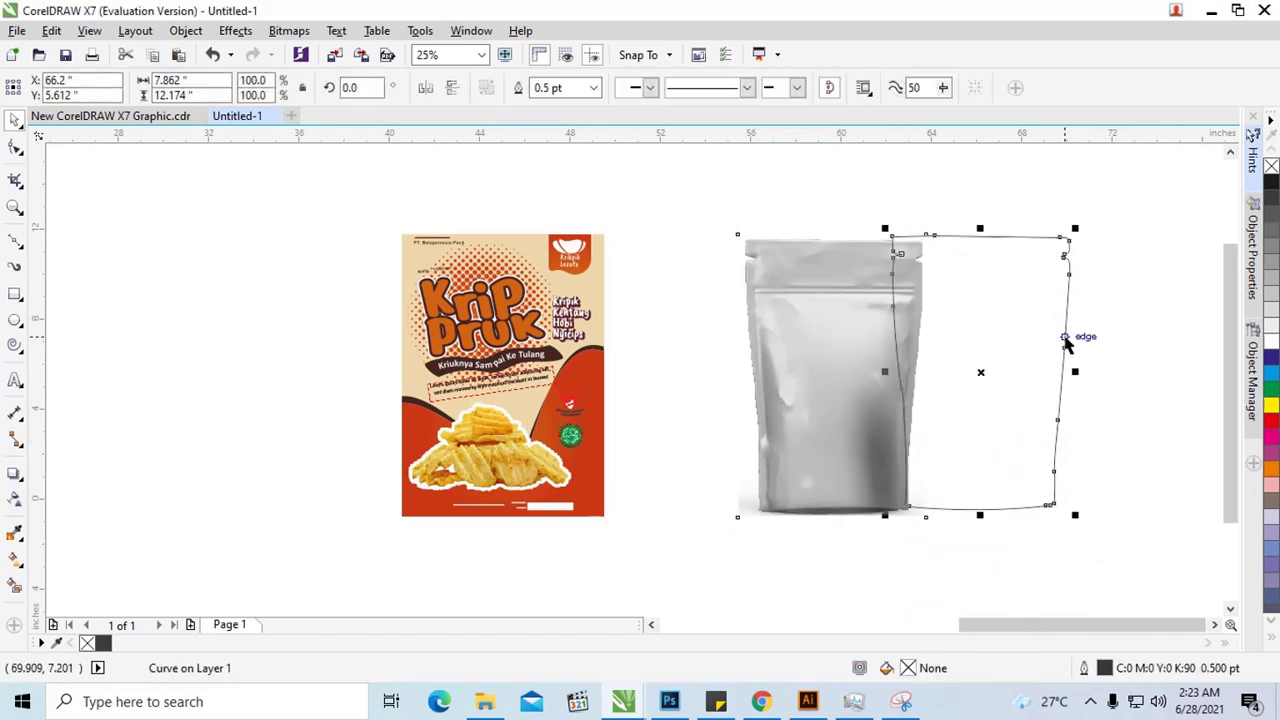
left_click(839, 330)
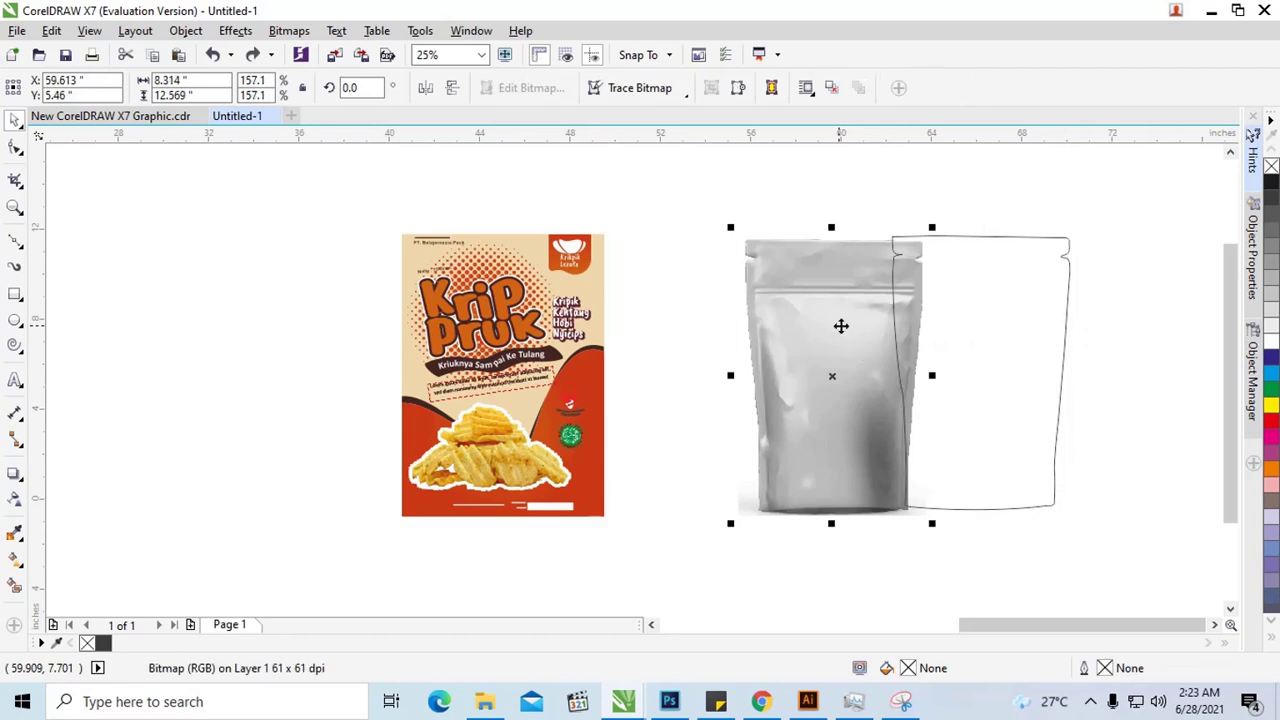
key("ctrl+z")
left_click(1025, 347)
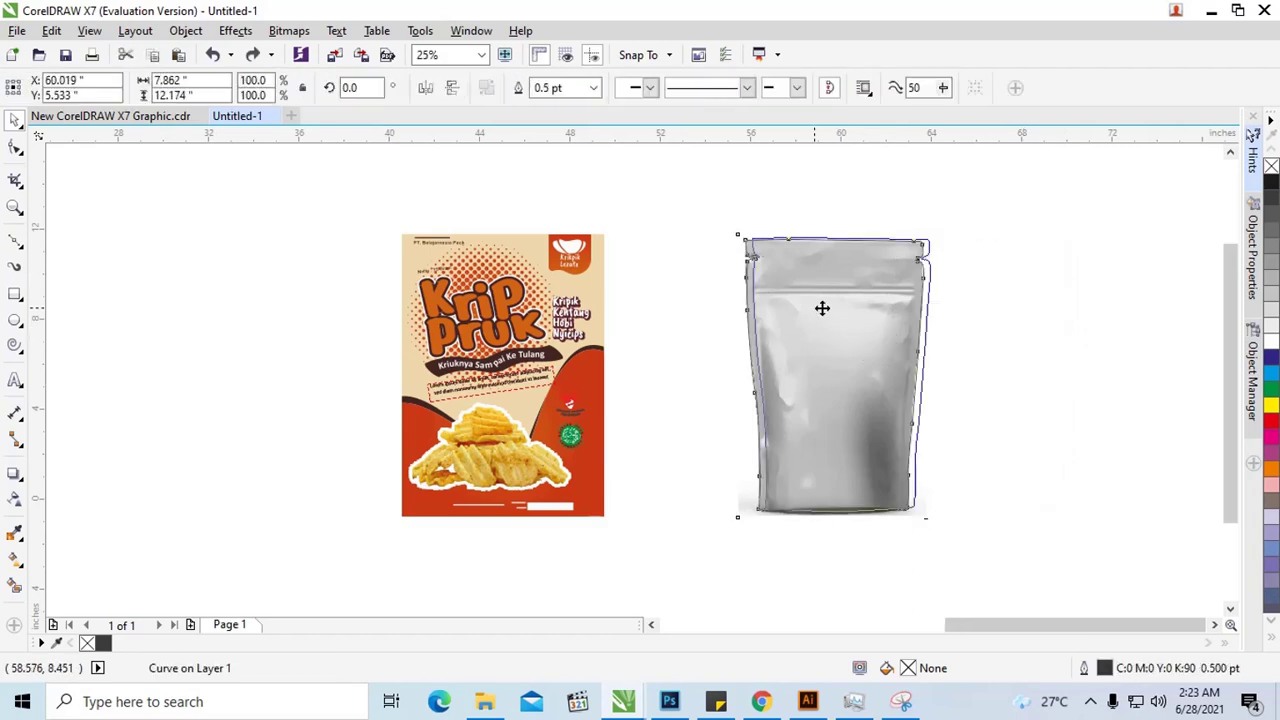
left_click_drag(823, 306, 857, 309)
key("ctrl+z")
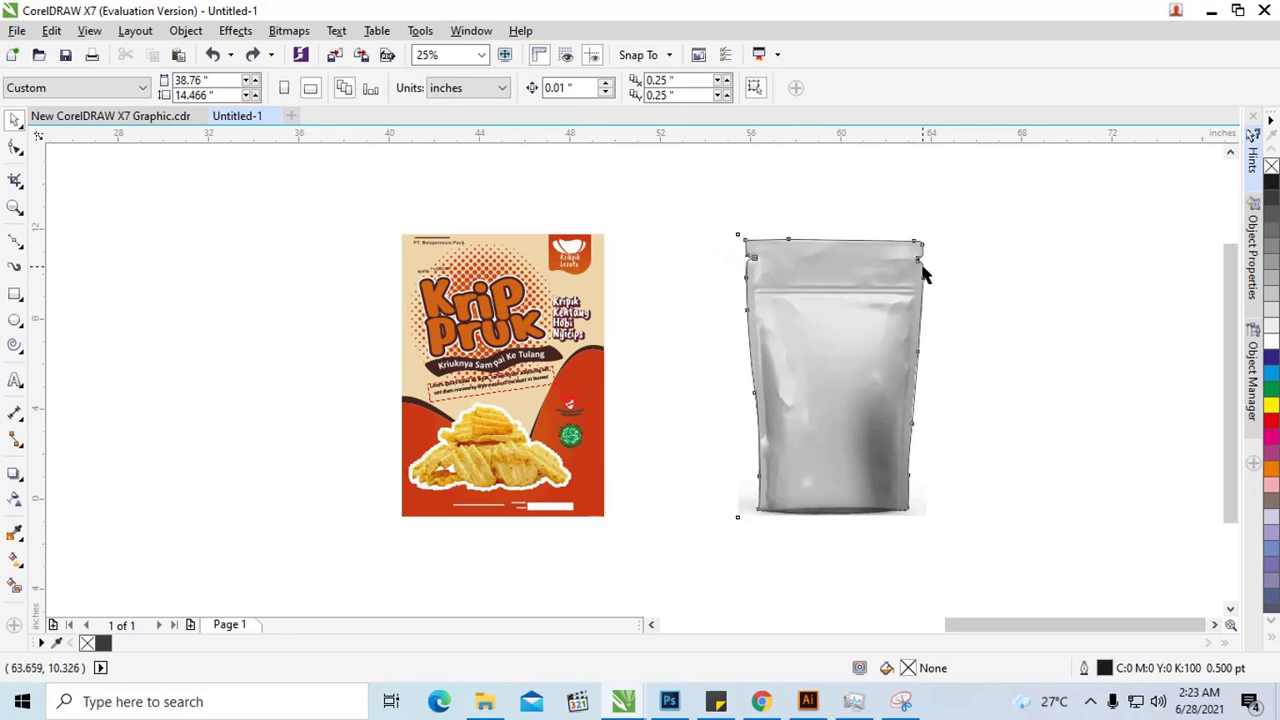
Lock the bag photo via Lock Object and set the outline curve back onto it
left_click_drag(922, 272, 980, 263)
left_click(766, 251)
right_click(766, 251)
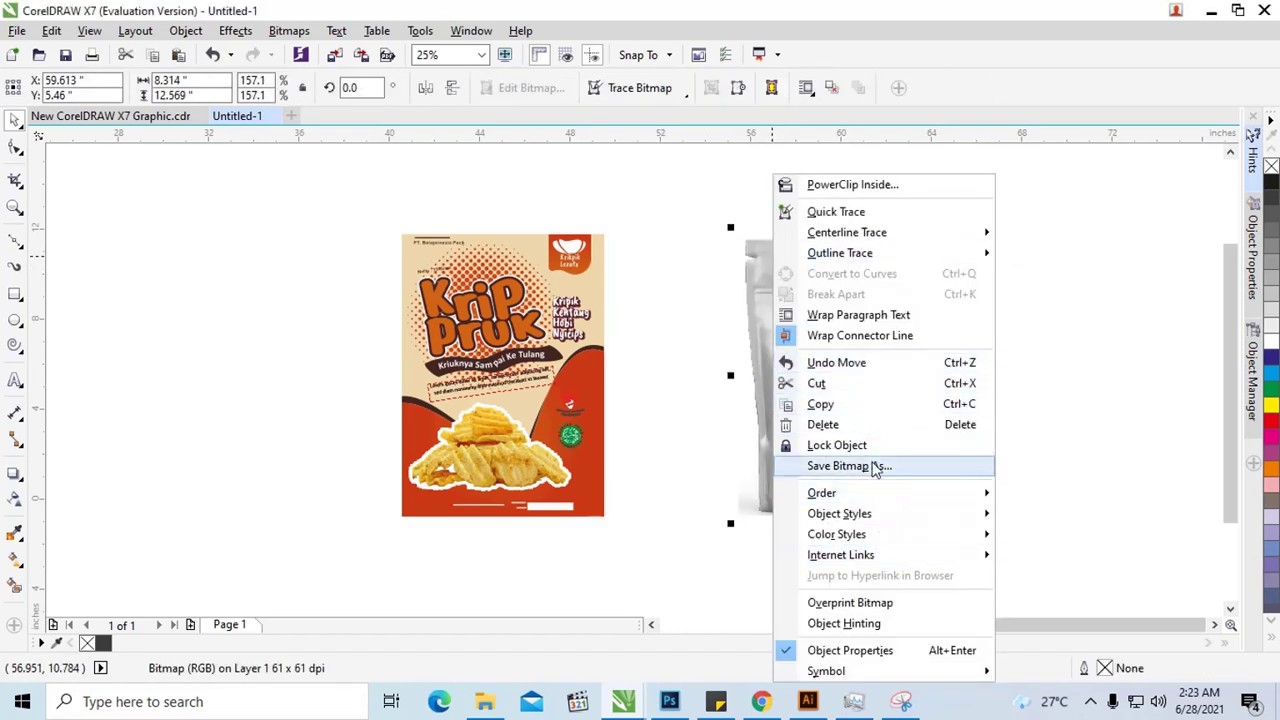
left_click(916, 442)
left_click(974, 371)
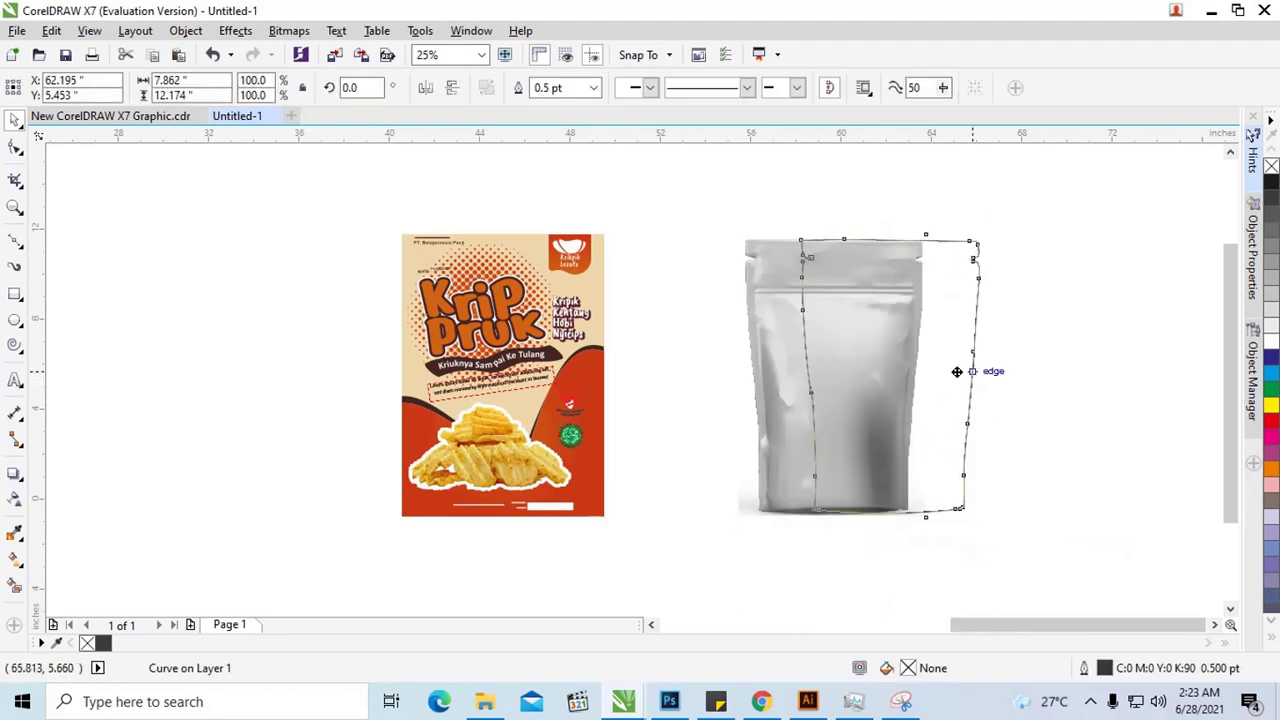
left_click_drag(965, 365, 916, 369)
left_click(982, 372)
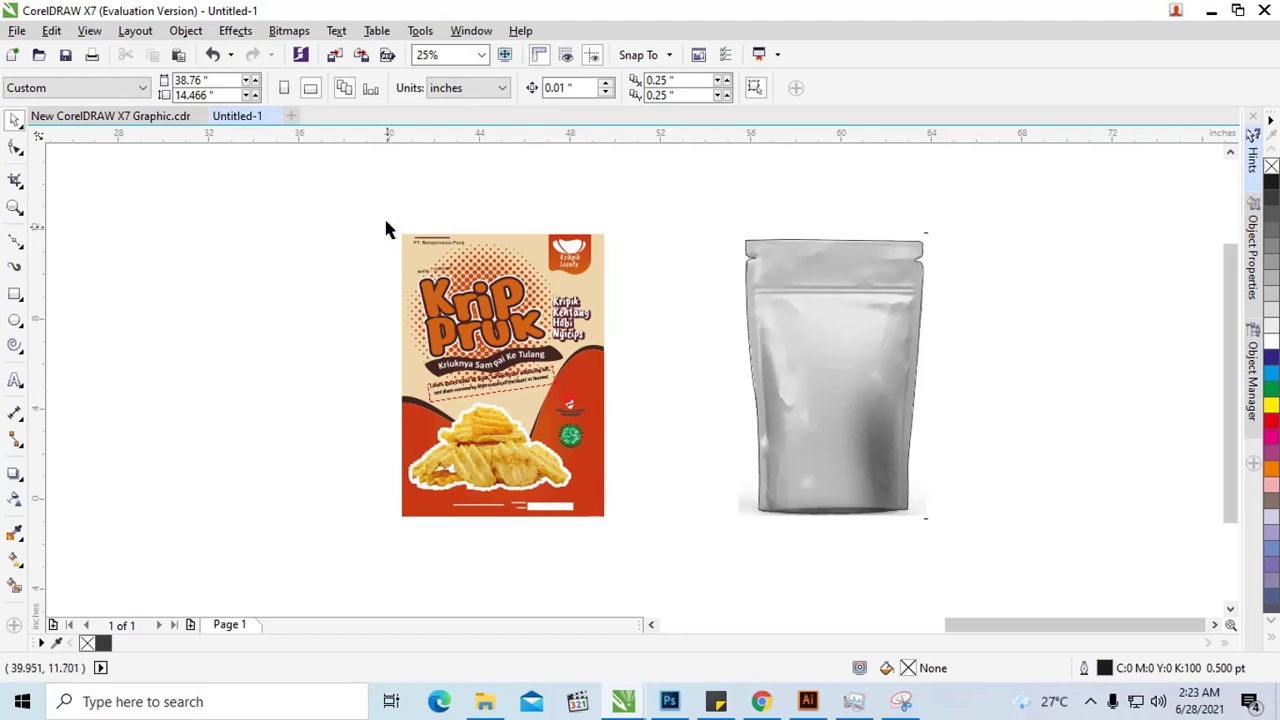
Group the Krip Pruk design's 24 objects and move the group over the silver bag
left_click_drag(386, 224, 664, 541)
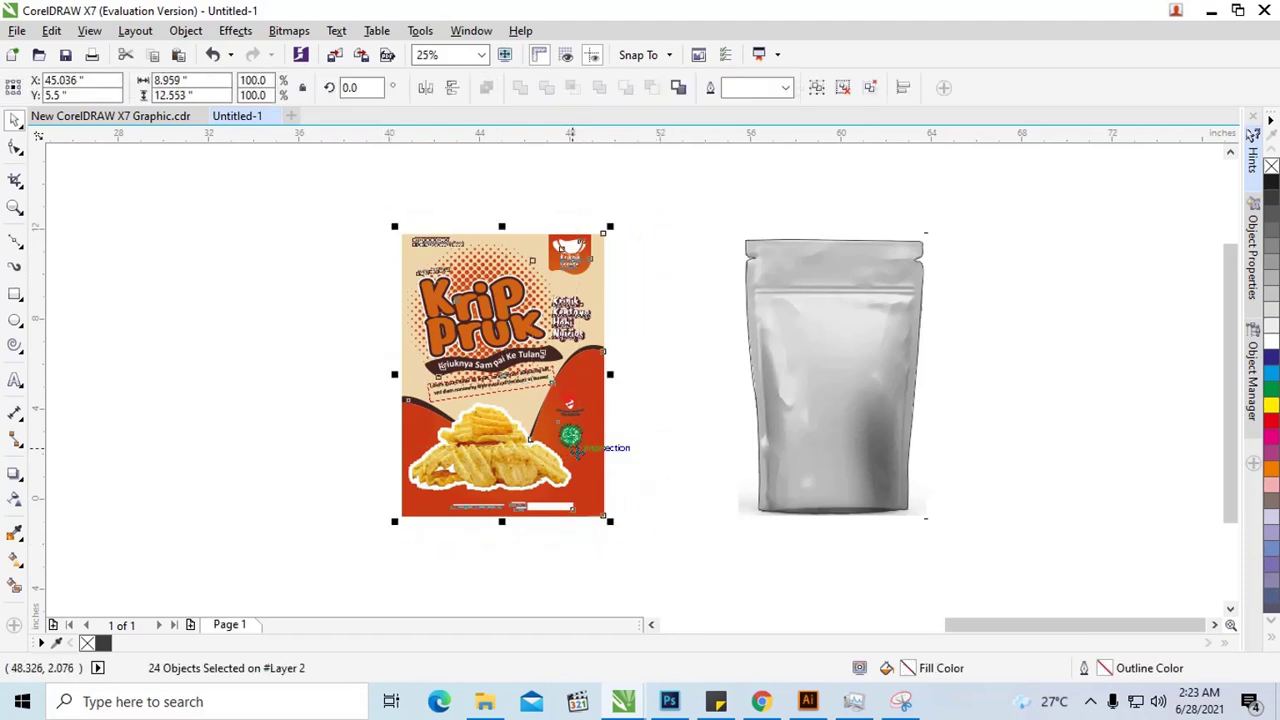
key("ctrl+g")
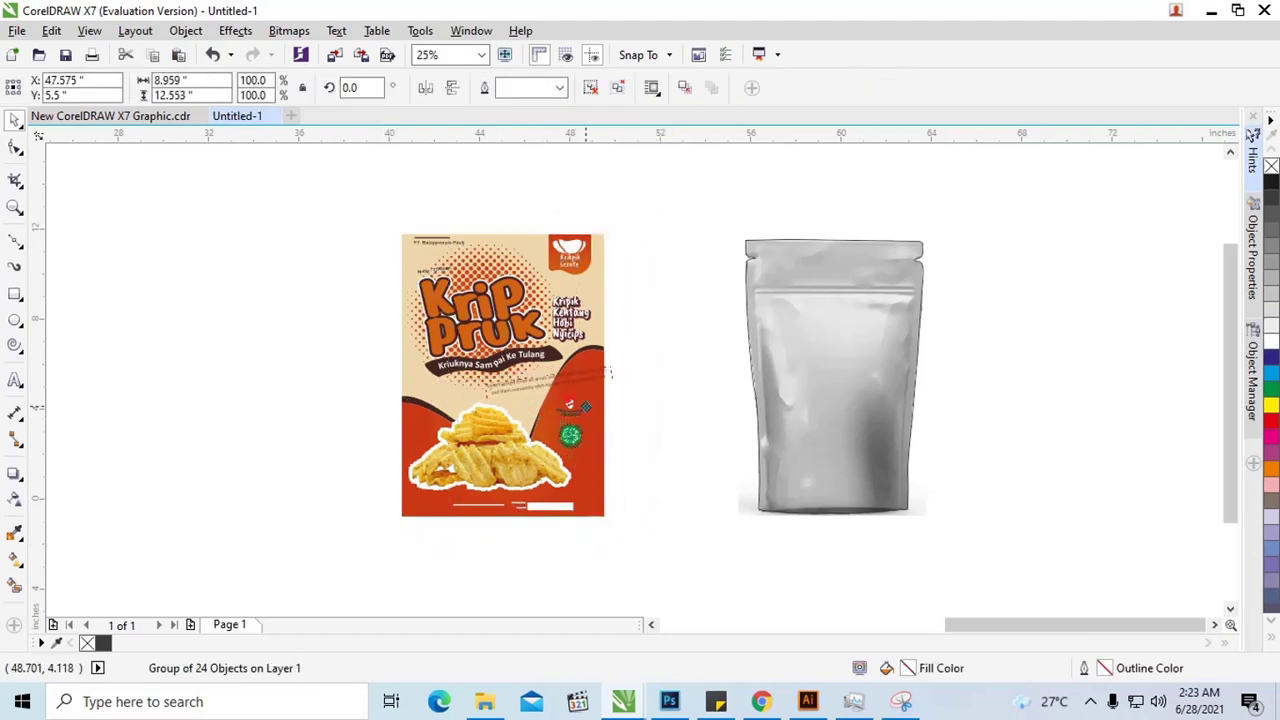
mouse_move(610, 373)
left_mouse_down()
mouse_move(834, 403)
mouse_move(848, 390)
left_mouse_up()
scroll(848, 390, "up", 2)
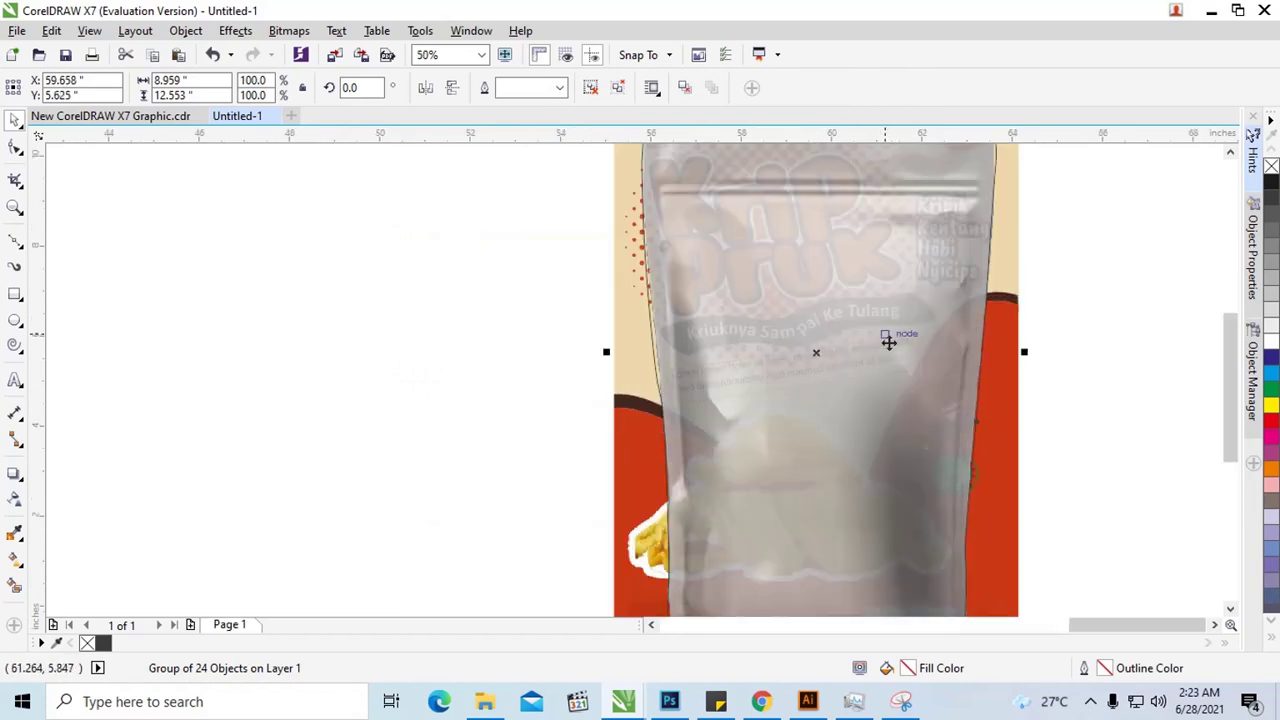
scroll(843, 355, "down", 2)
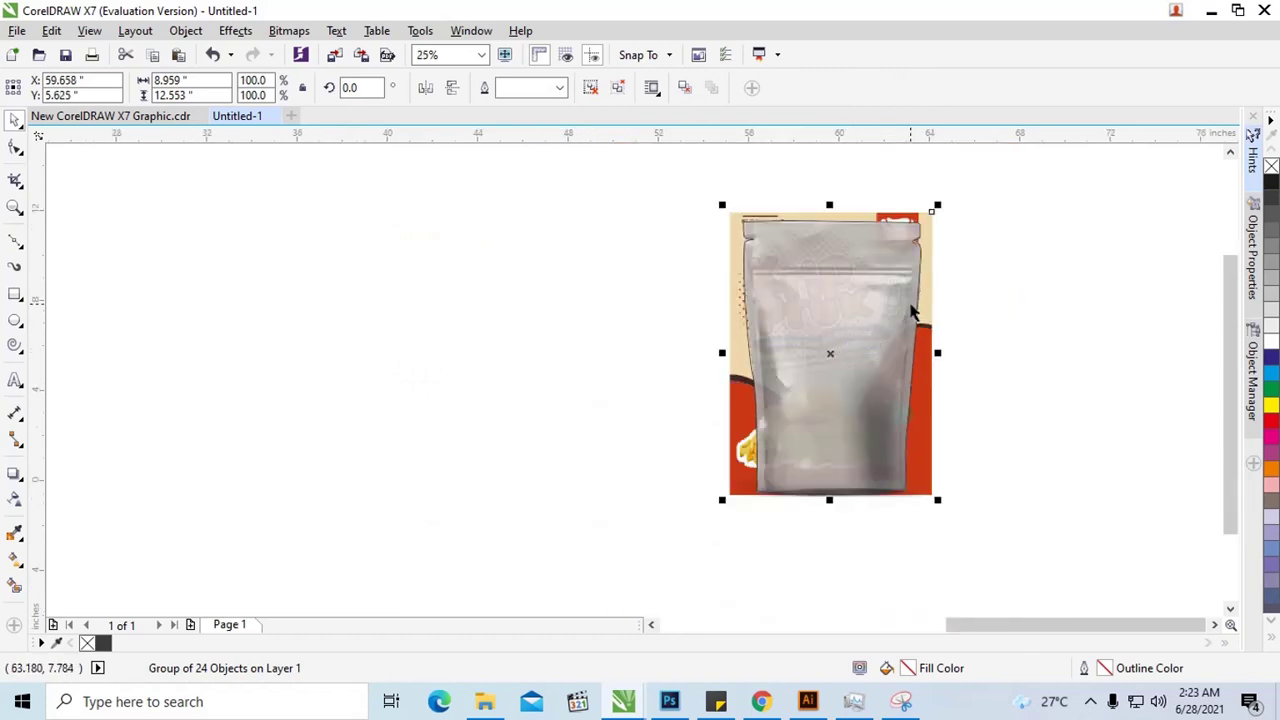
scroll(910, 312, "up", 1)
scroll(913, 307, "down", 1)
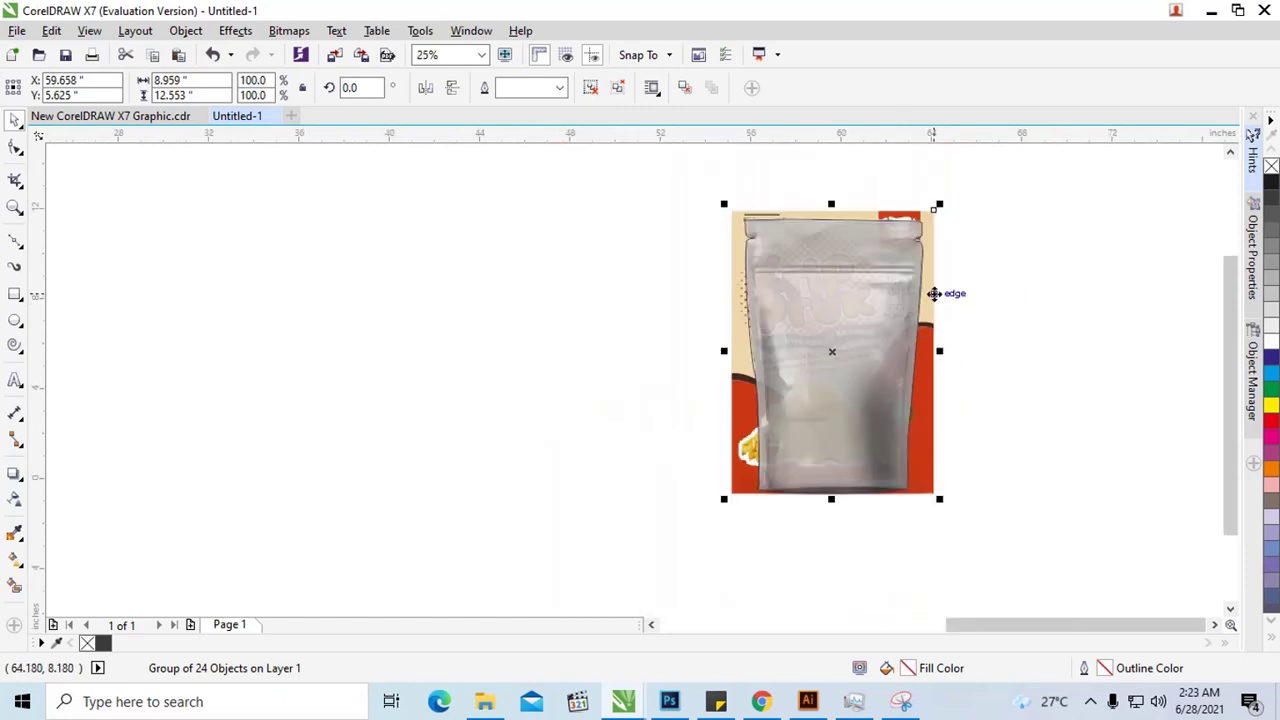
Try Order > To Front of Page on the group, then undo to keep it behind the bag
right_click(932, 293)
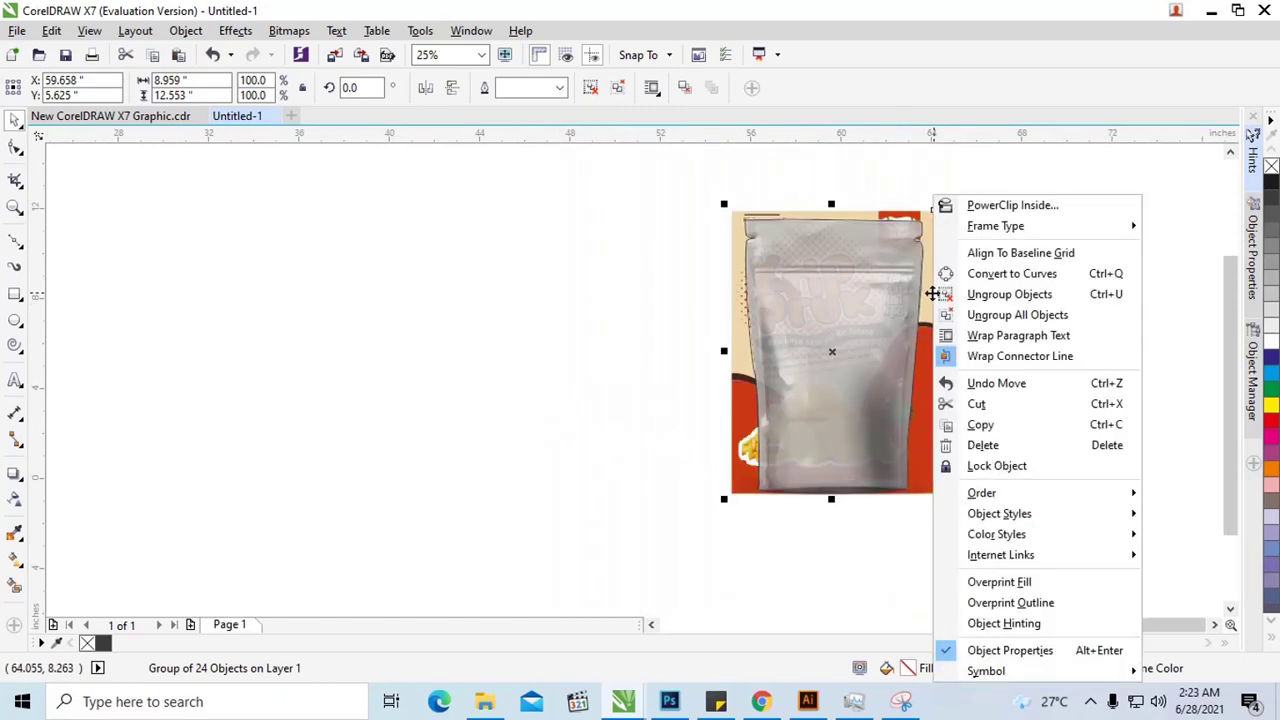
mouse_move(982, 493)
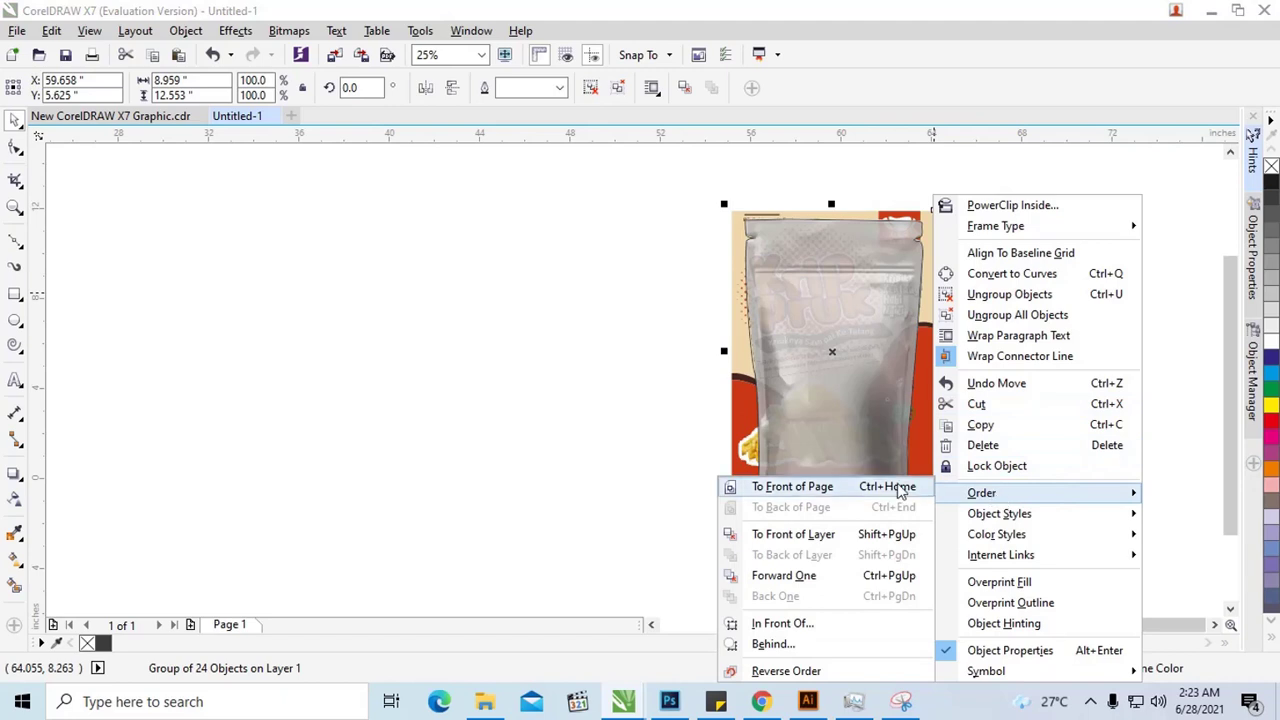
left_click(900, 487)
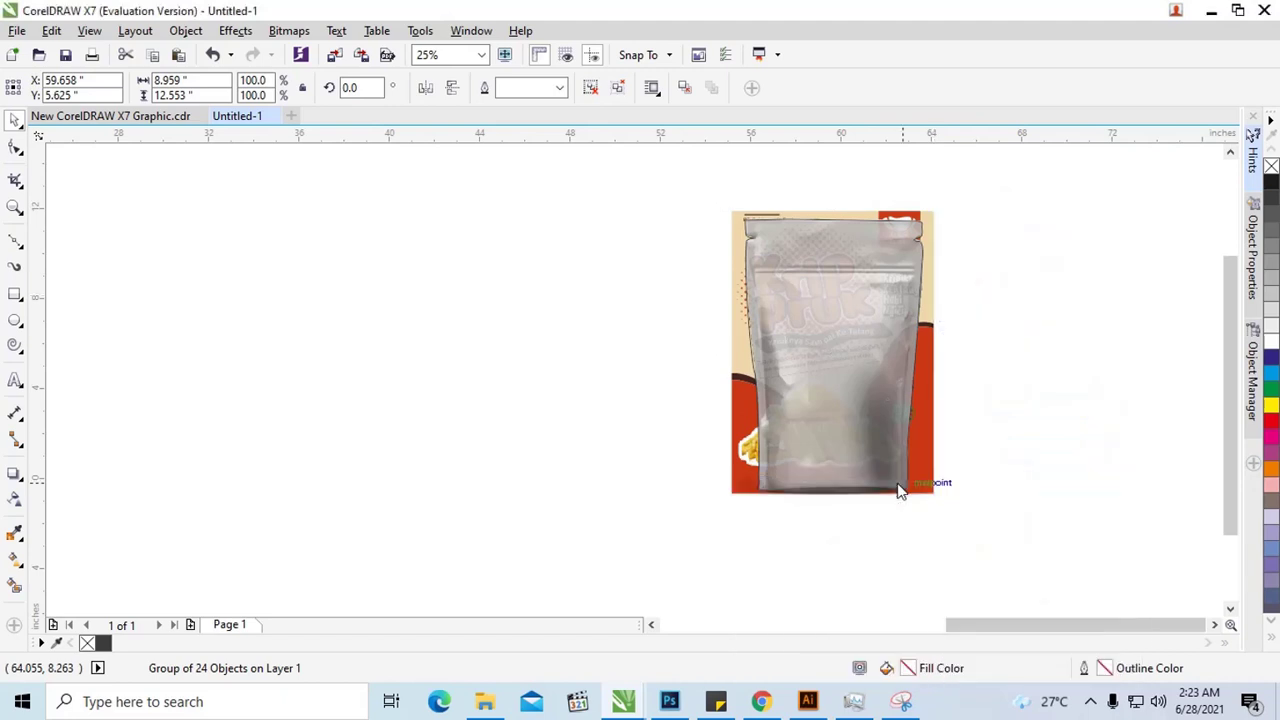
left_click(962, 274)
key("ctrl+z")
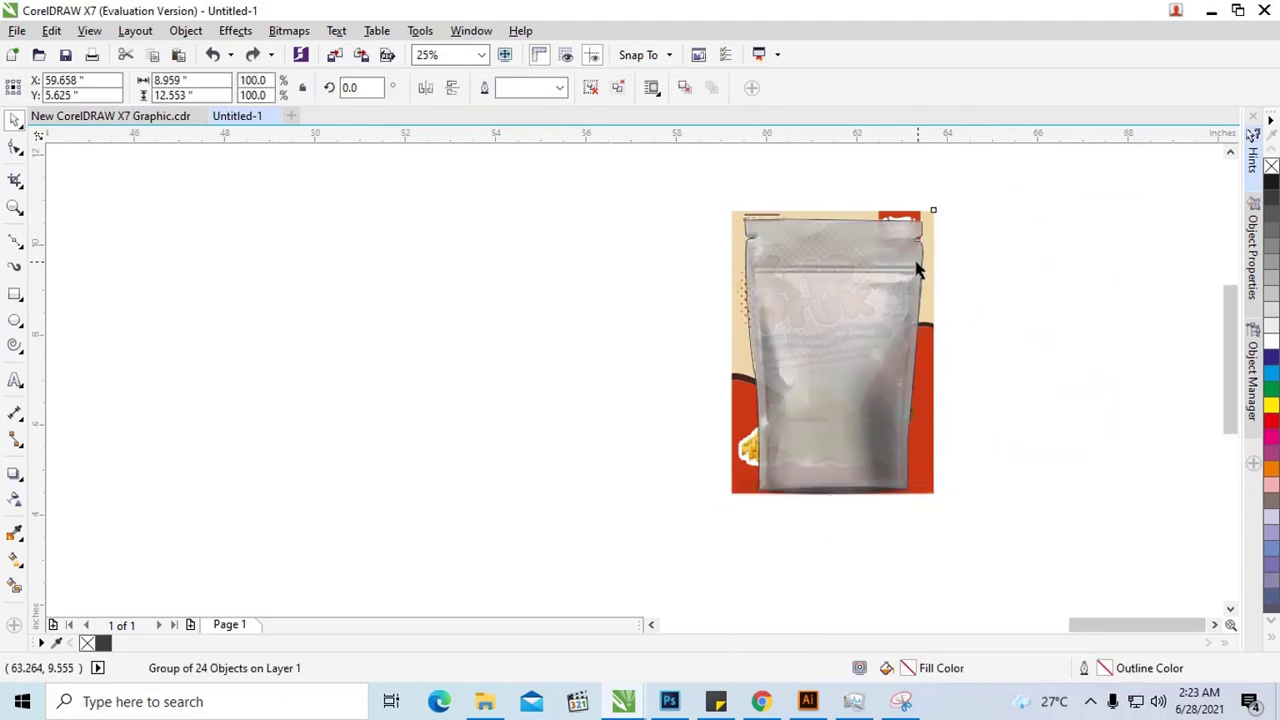
Bring the outline curve and design group to the front of the bag photo
scroll(925, 265, "up", 1)
left_click(930, 262)
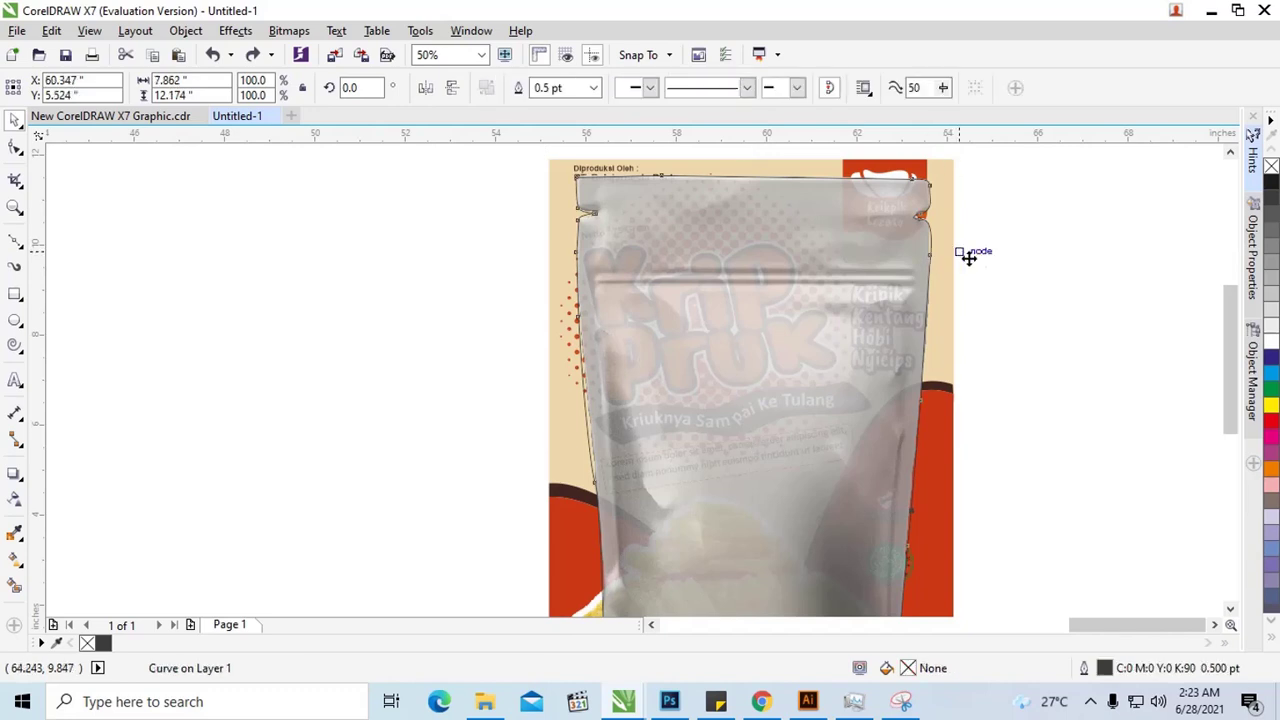
left_click(950, 248, "shift")
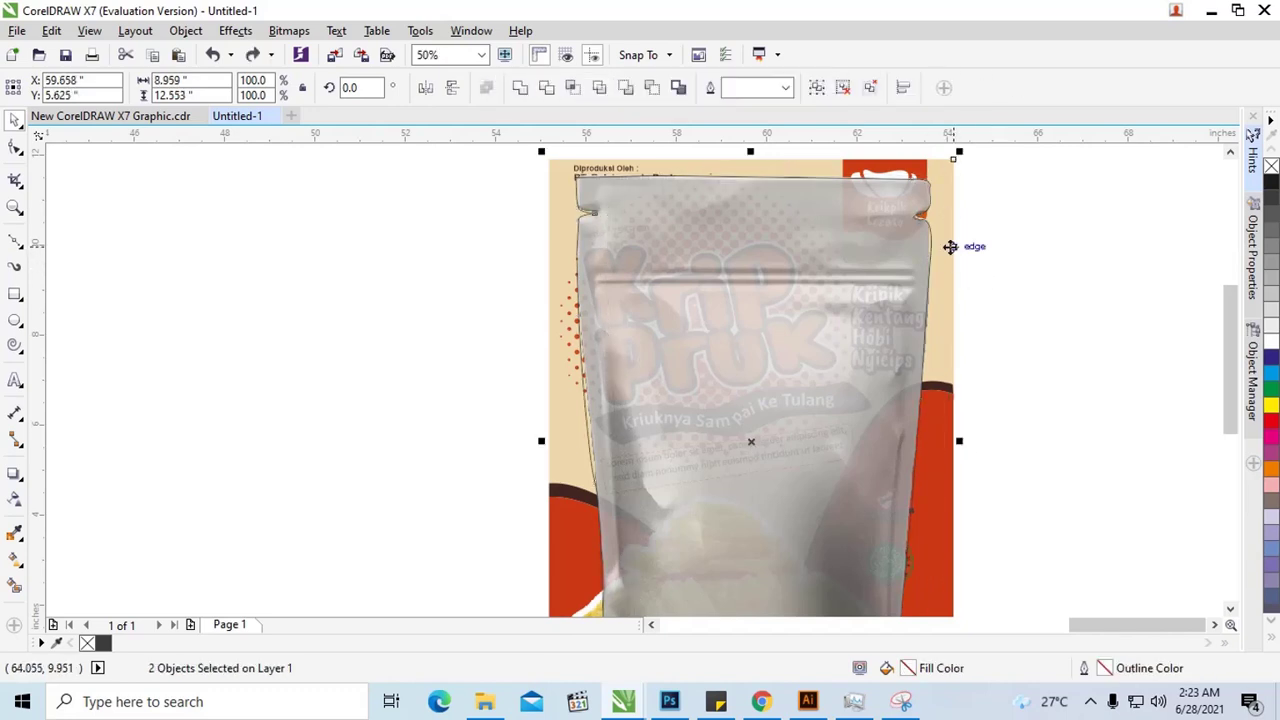
right_click(950, 248)
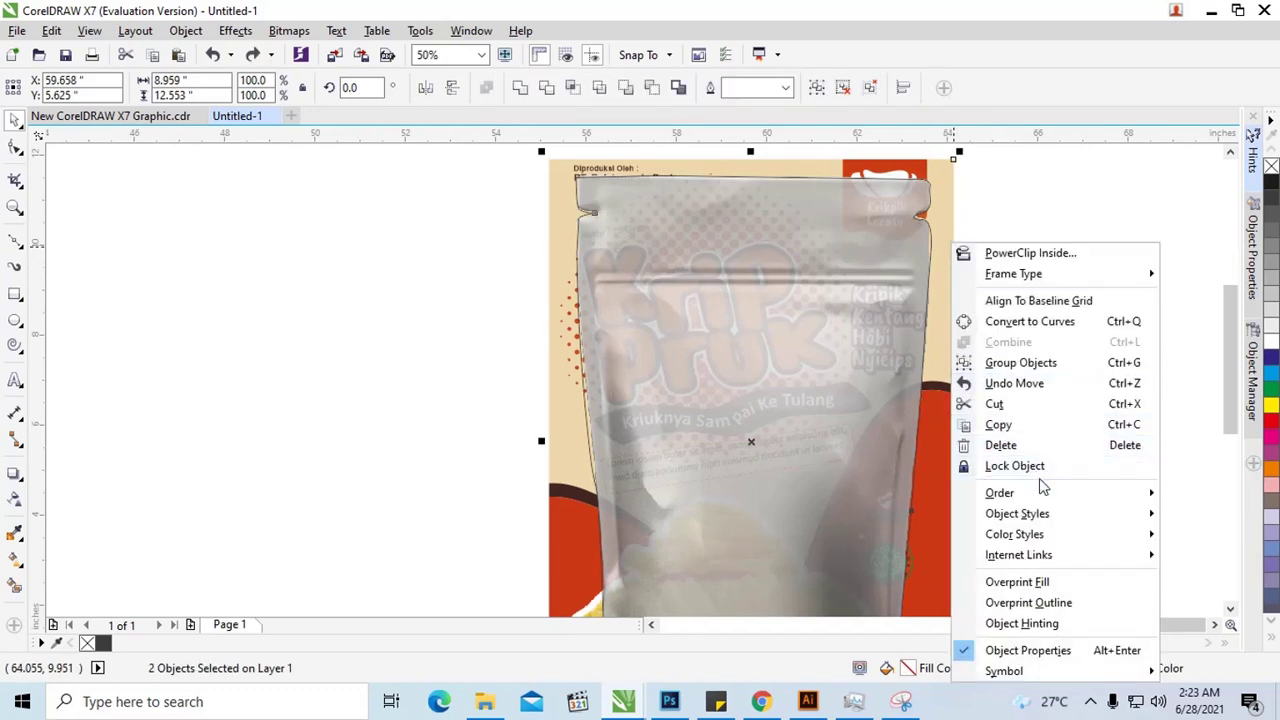
mouse_move(1000, 492)
left_click(902, 488)
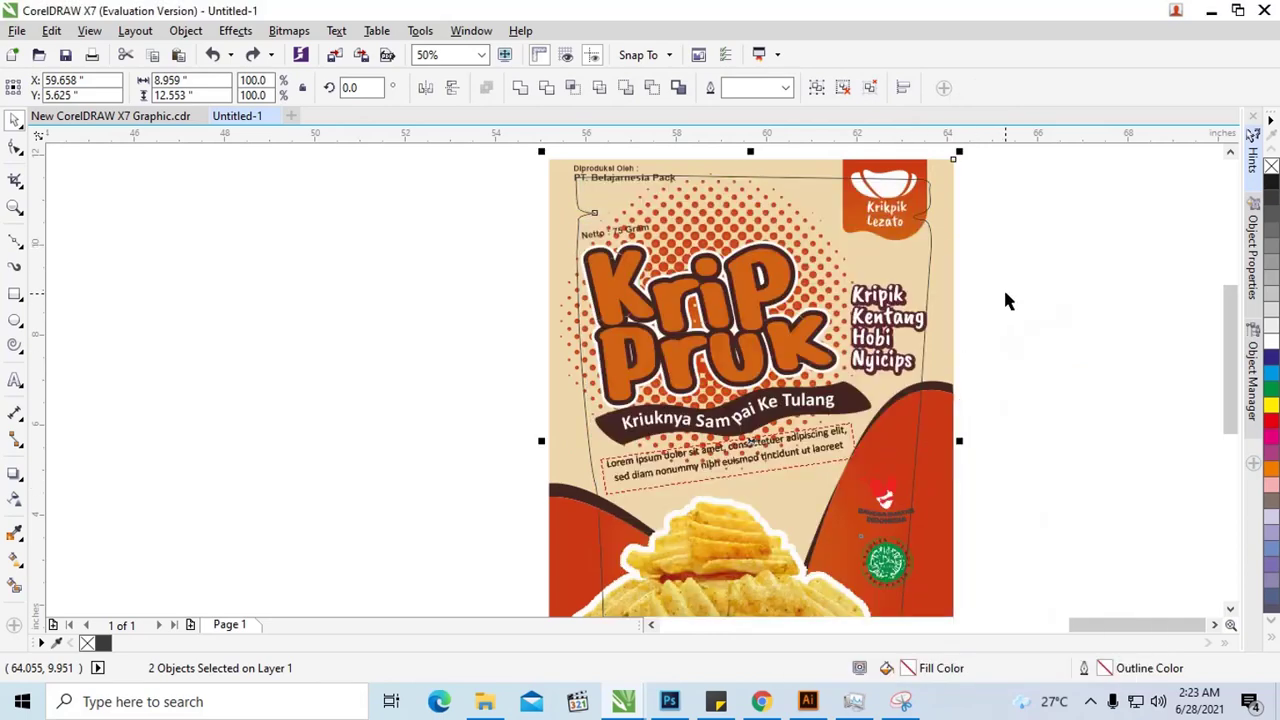
scroll(680, 203, "down", 1)
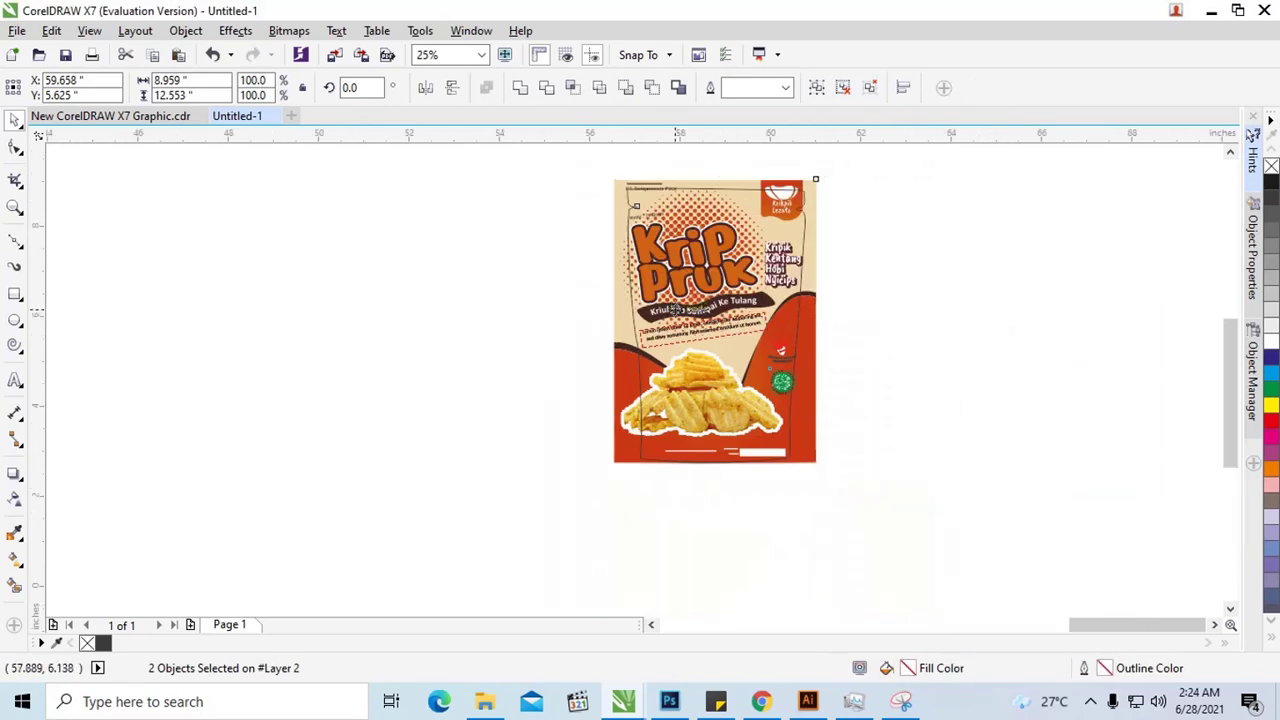
scroll(676, 310, "up", 1)
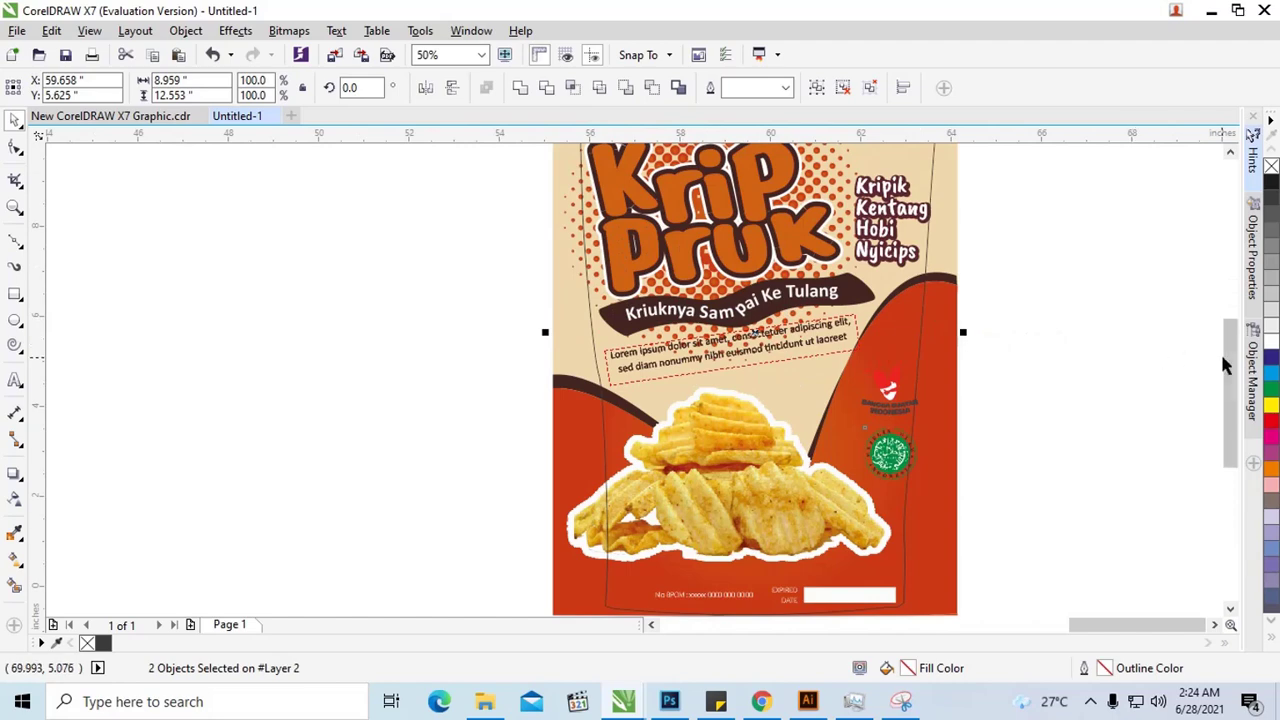
left_click_drag(1225, 363, 1224, 327)
left_click(1070, 285)
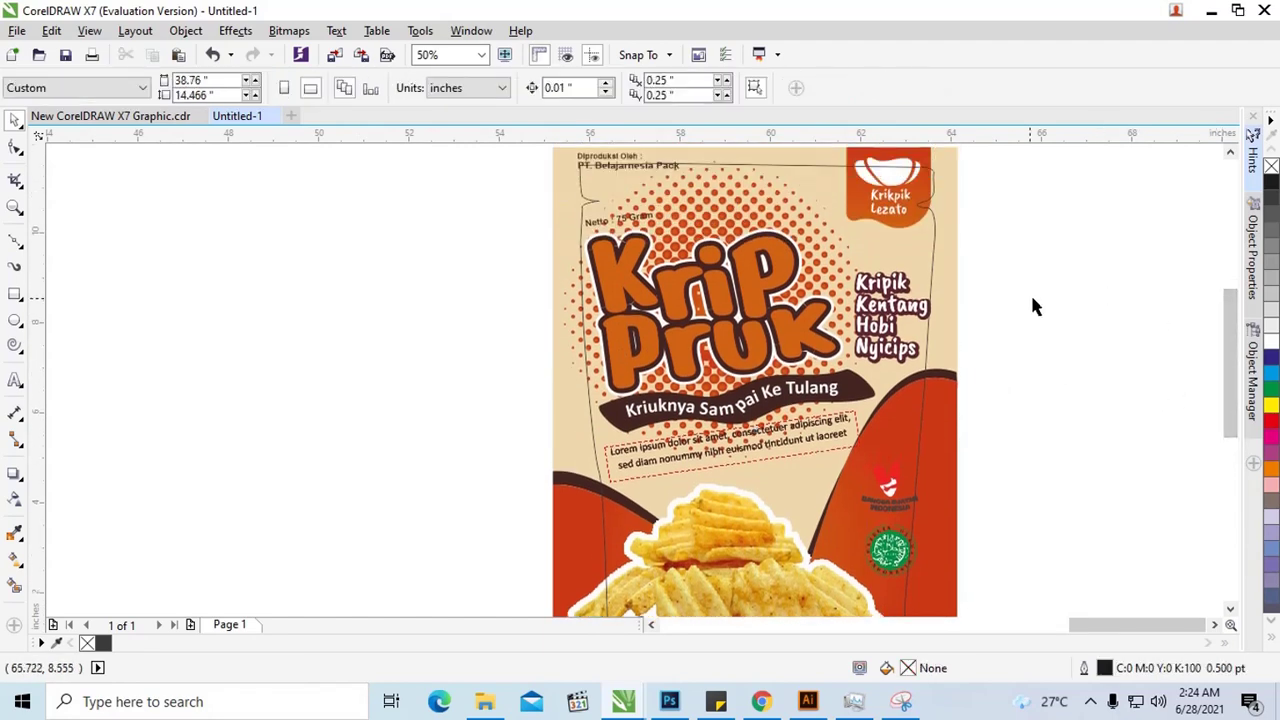
Marquee-select the whole chip pouch design and group it with Ctrl+G
scroll(936, 283, "right", 1)
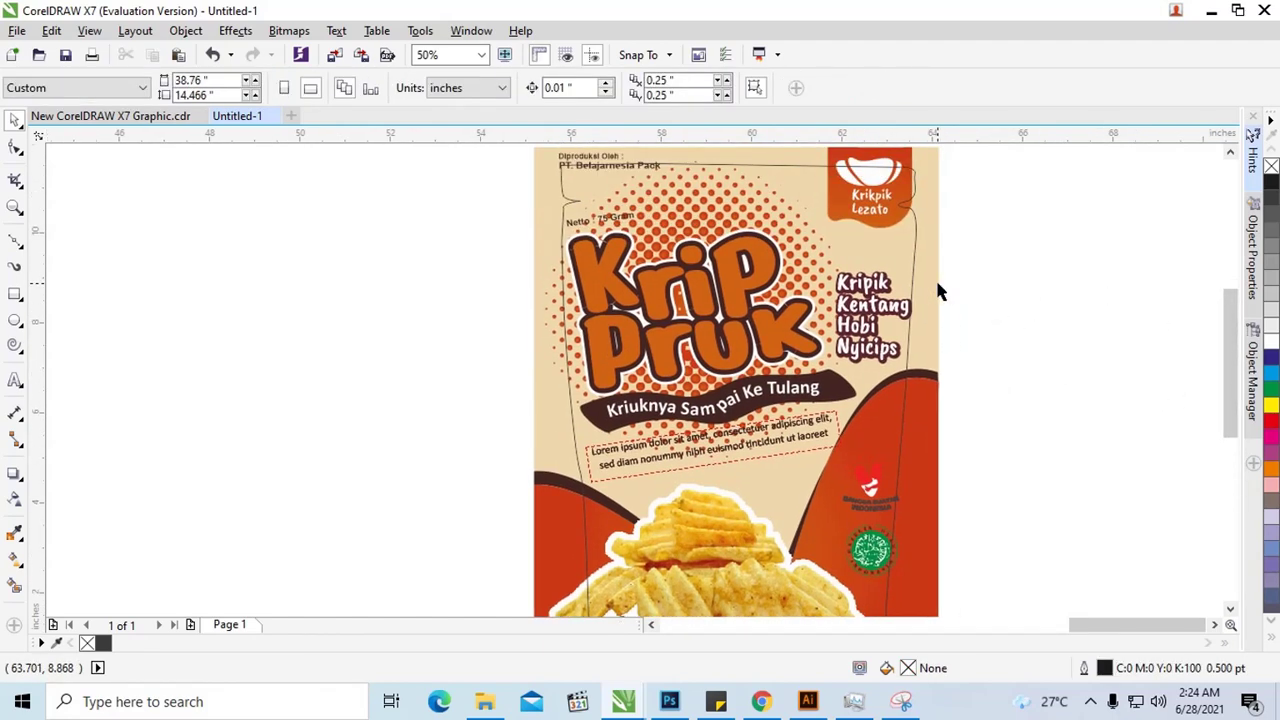
scroll(1031, 288, "right", 1)
scroll(1031, 288, "down", 1)
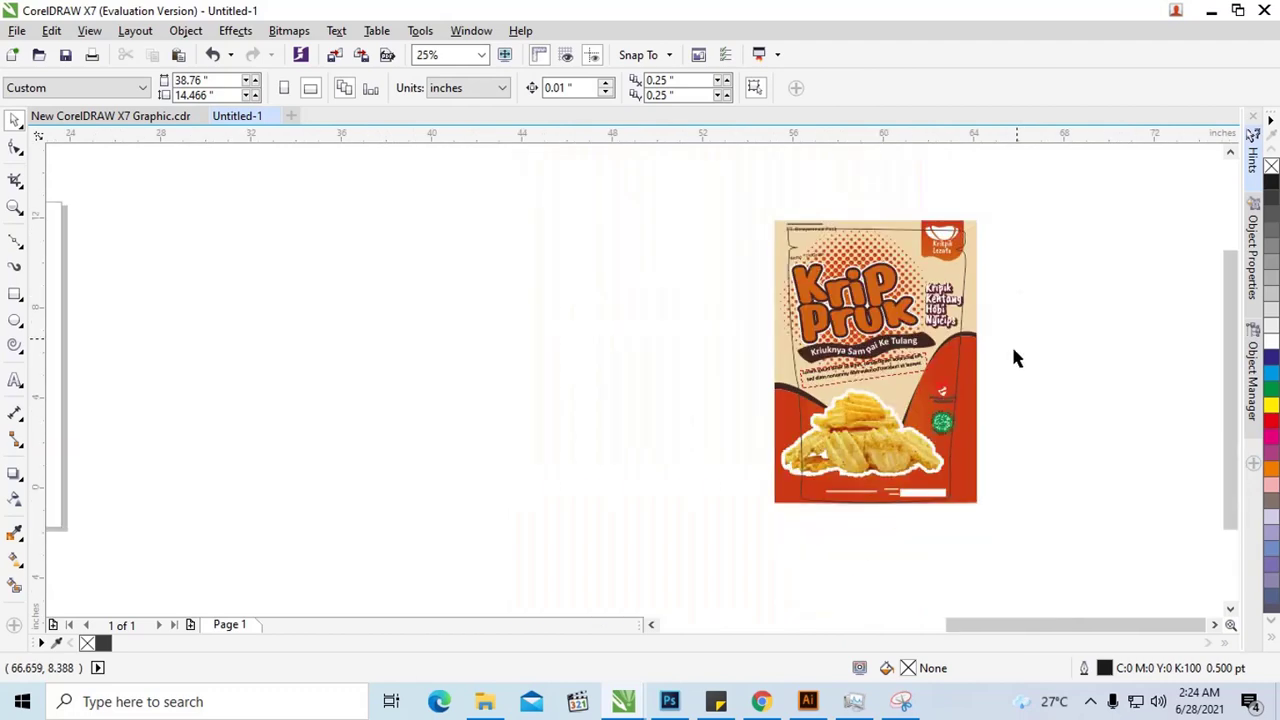
left_click_drag(1050, 524, 731, 181)
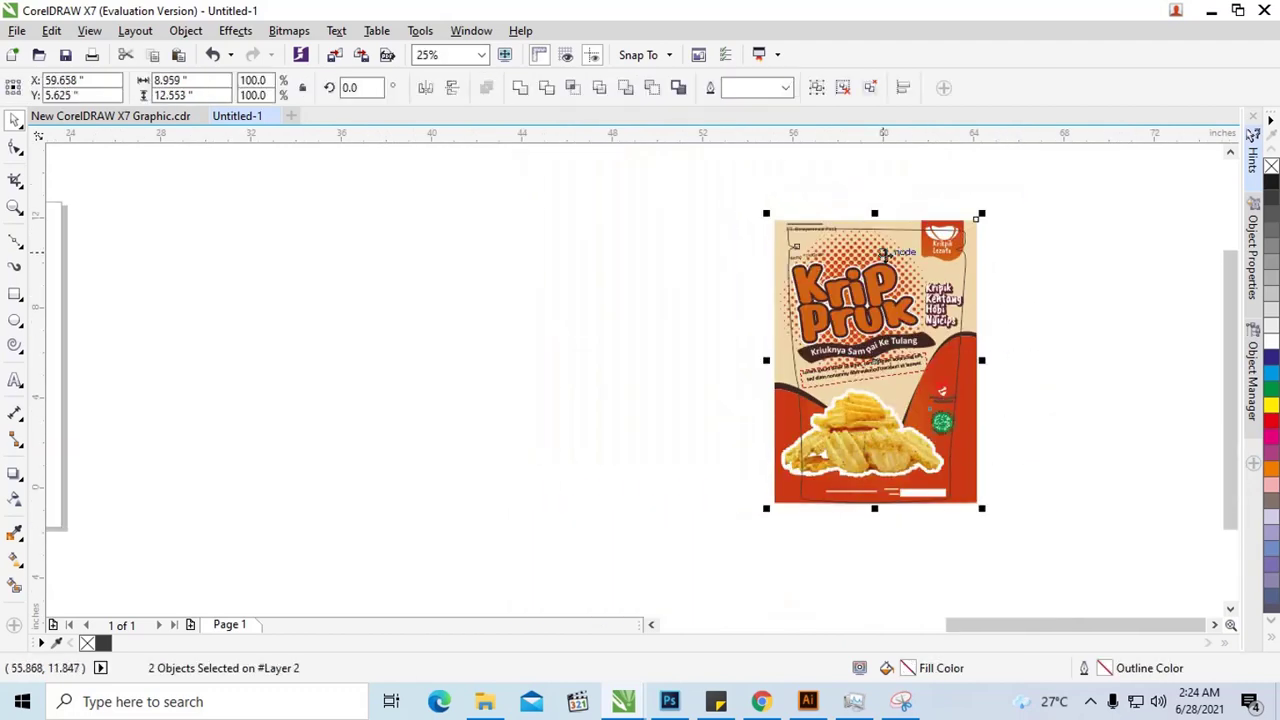
scroll(896, 256, "left", 1)
scroll(952, 265, "up", 1)
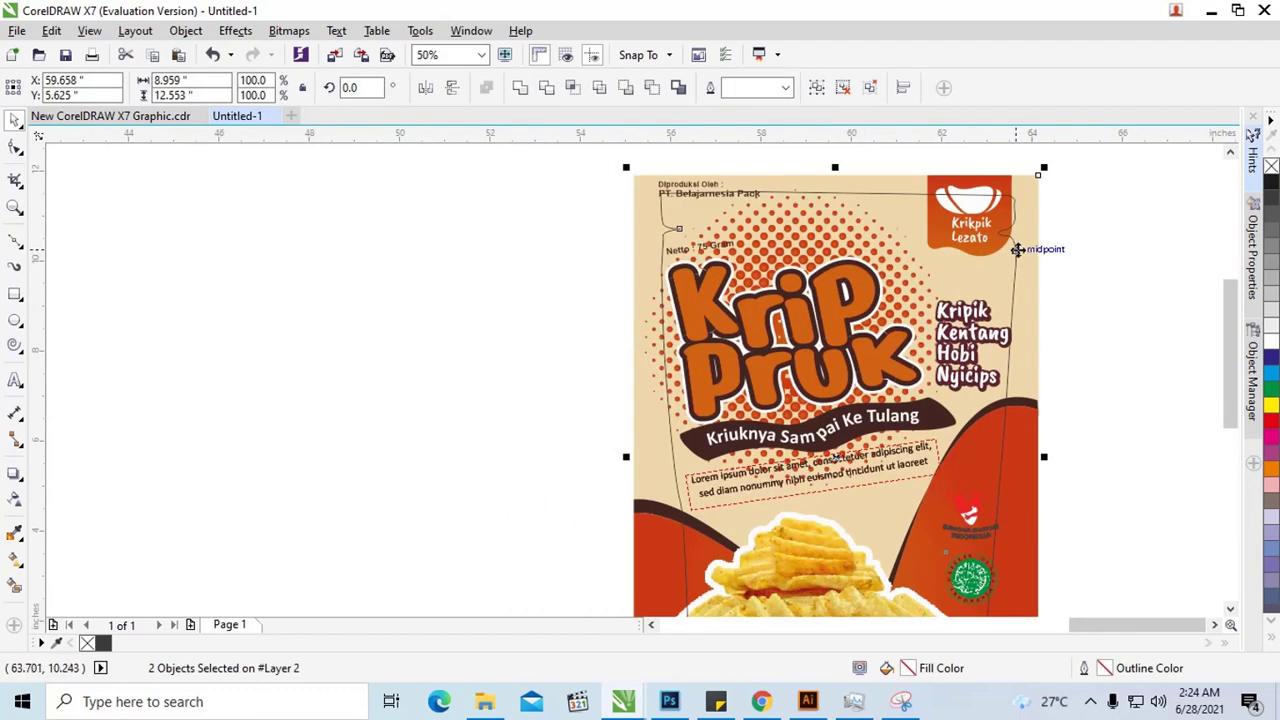
key("ctrl+g")
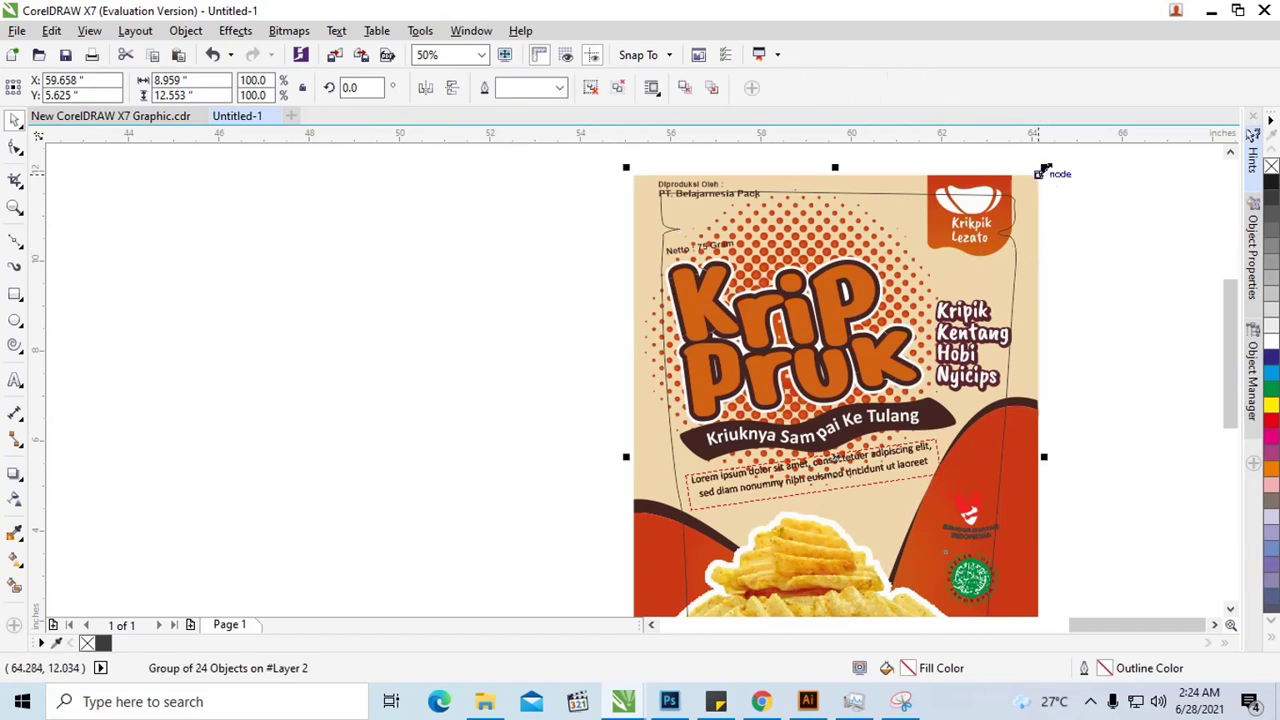
Scale the design group to about 91.8% (8.224 × 11.523 in) and nudge it up slightly
left_click_drag(1045, 172, 1033, 177)
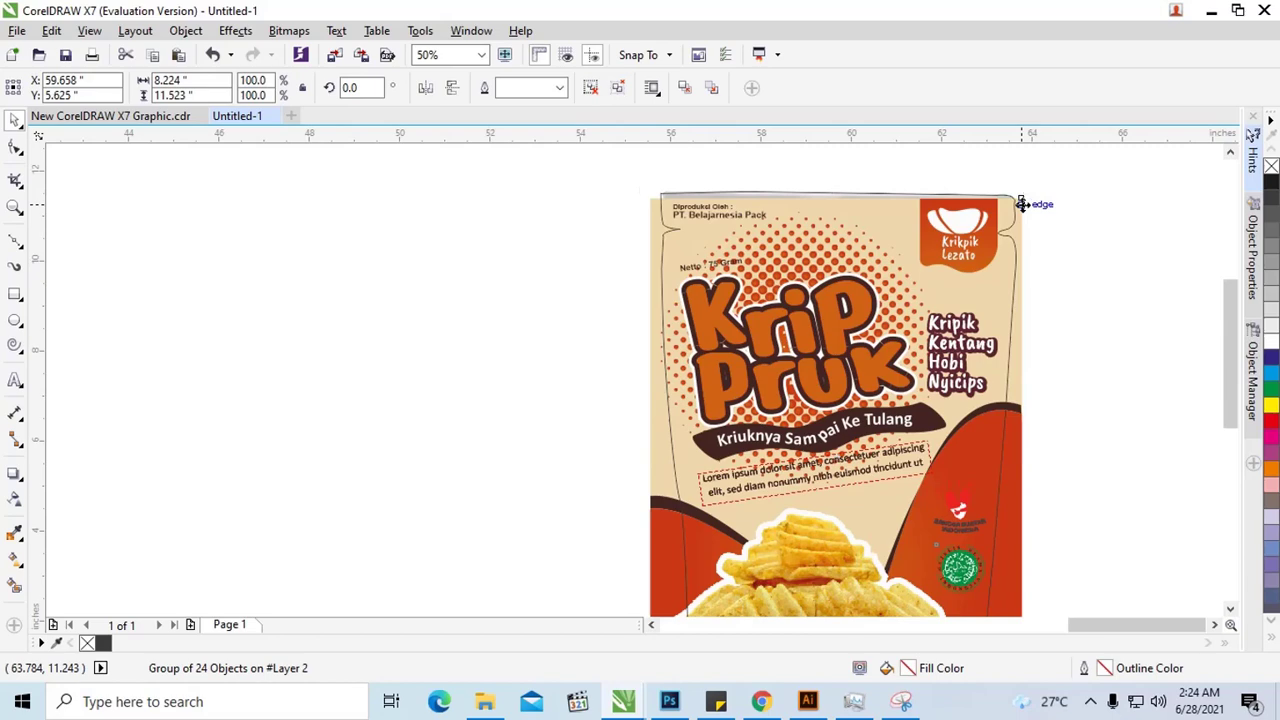
left_click_drag(1022, 204, 1022, 201)
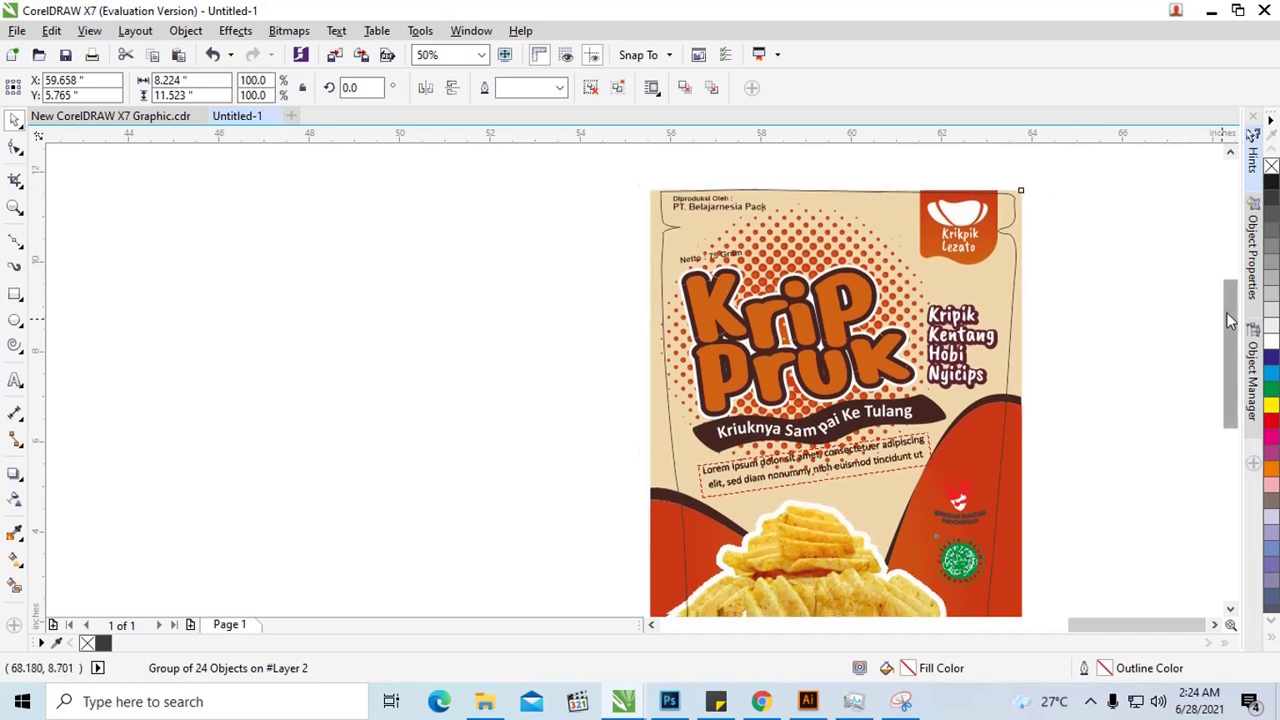
left_click_drag(1229, 314, 1226, 391)
left_click(920, 361, "ctrl")
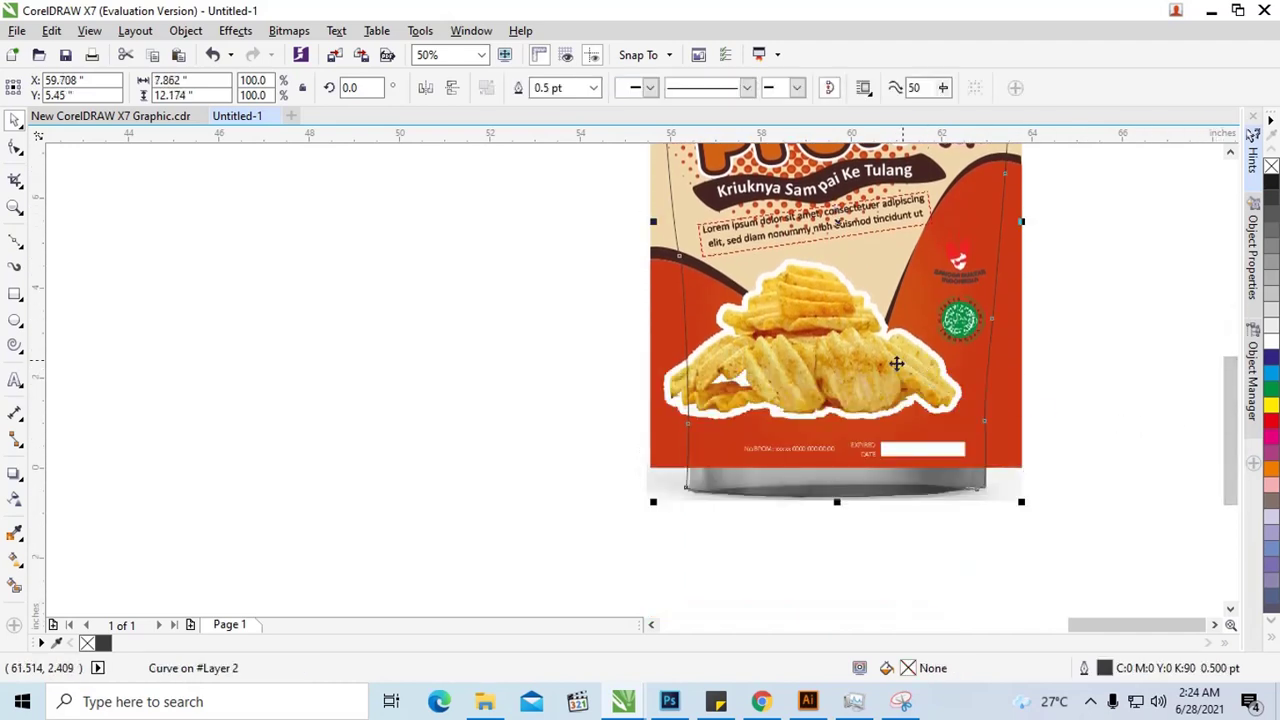
Ungroup all objects in the Krip Pruk design, undoing an accidental outline move
left_click_drag(894, 363, 891, 372)
key("ctrl+z")
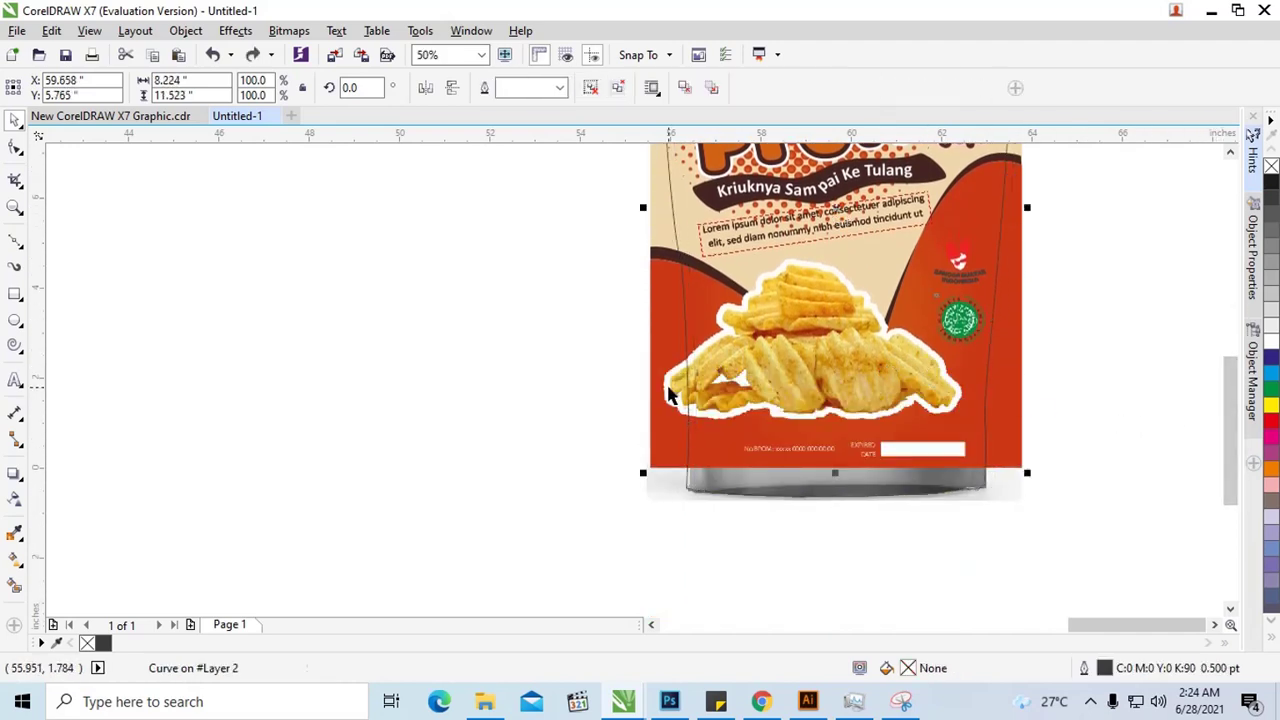
left_click(672, 391)
right_click(680, 390)
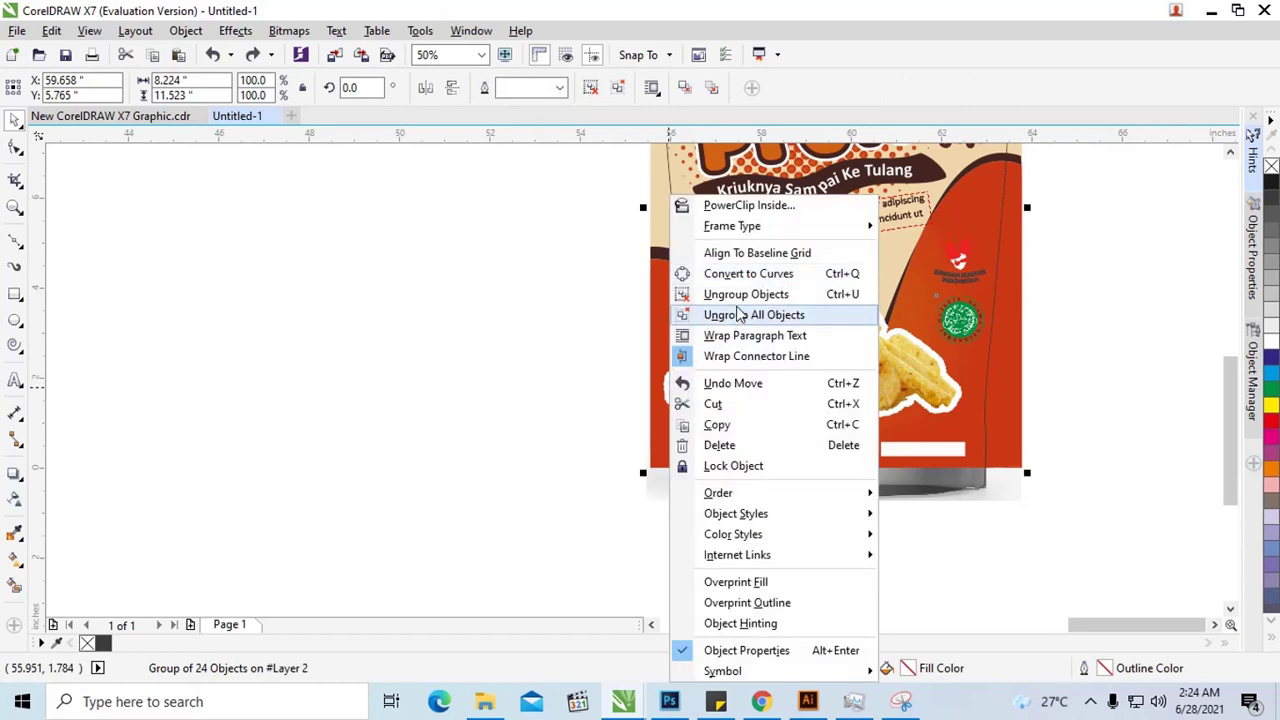
left_click(738, 314)
Shrink the chips photo slightly from its corner and ready the red bag body for node editing
left_click(672, 393)
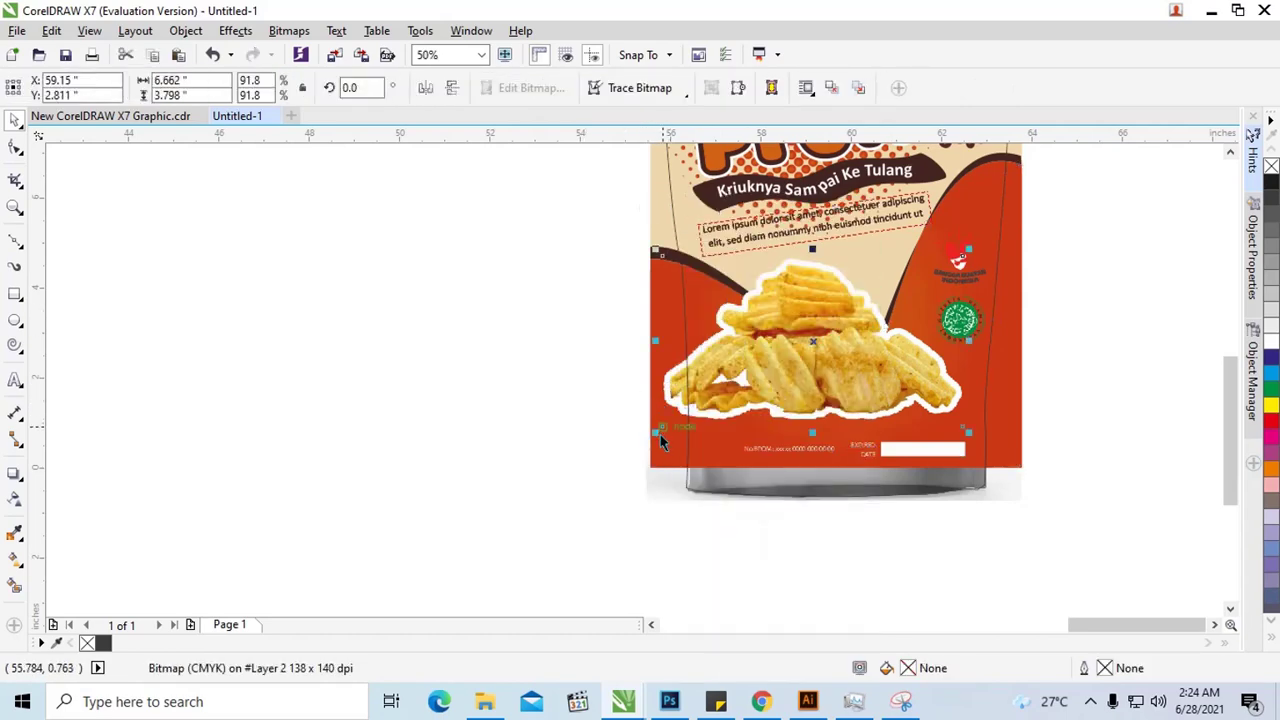
left_click_drag(660, 434, 706, 397)
left_click(828, 371)
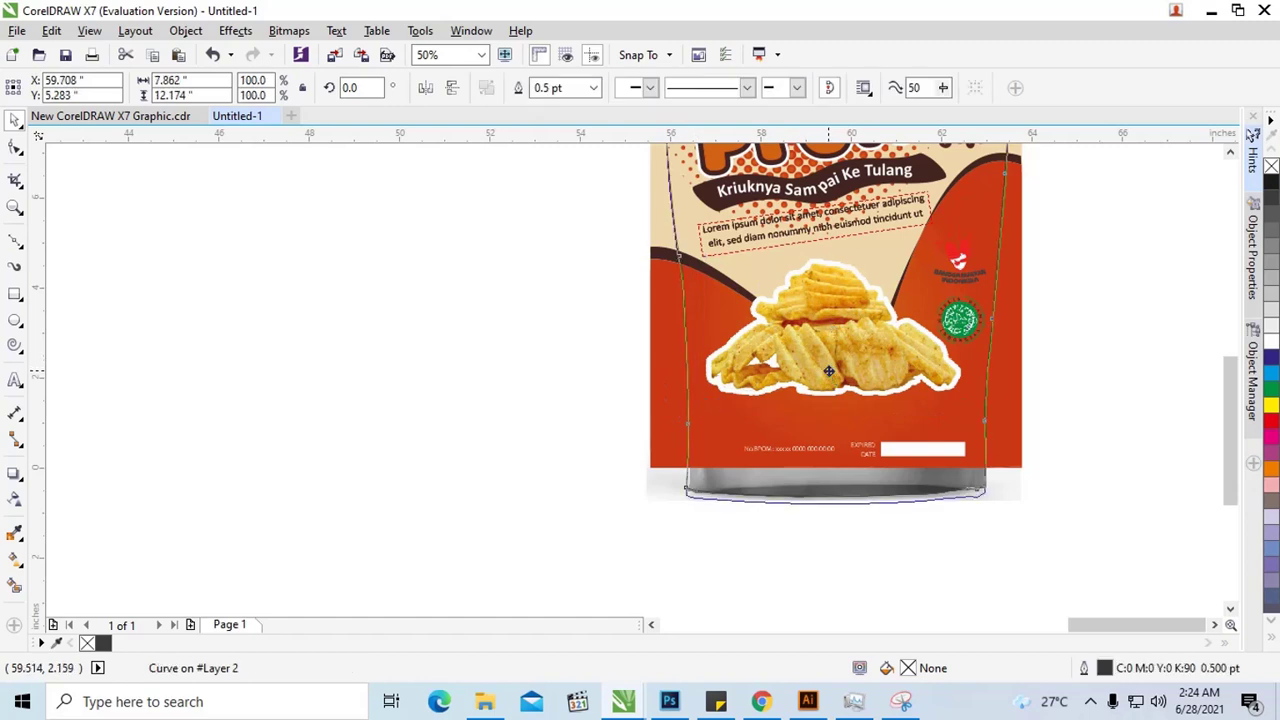
key("ctrl+z")
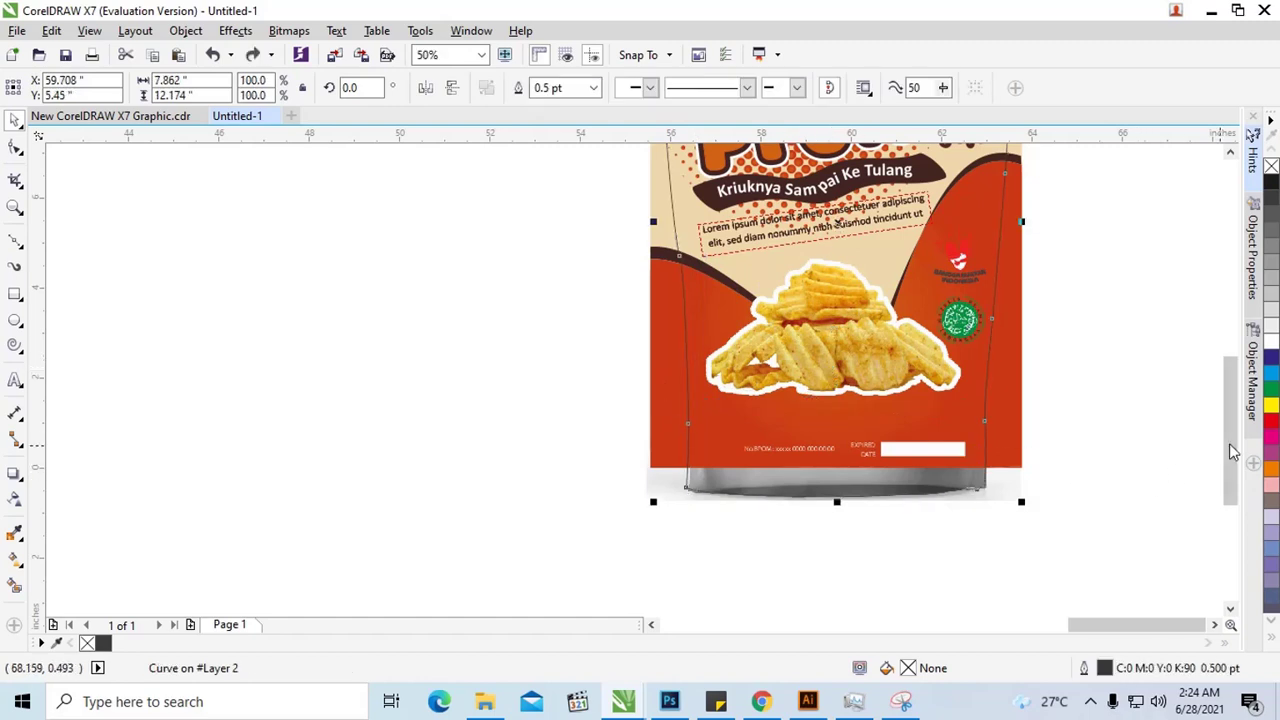
left_click_drag(1232, 452, 1183, 463)
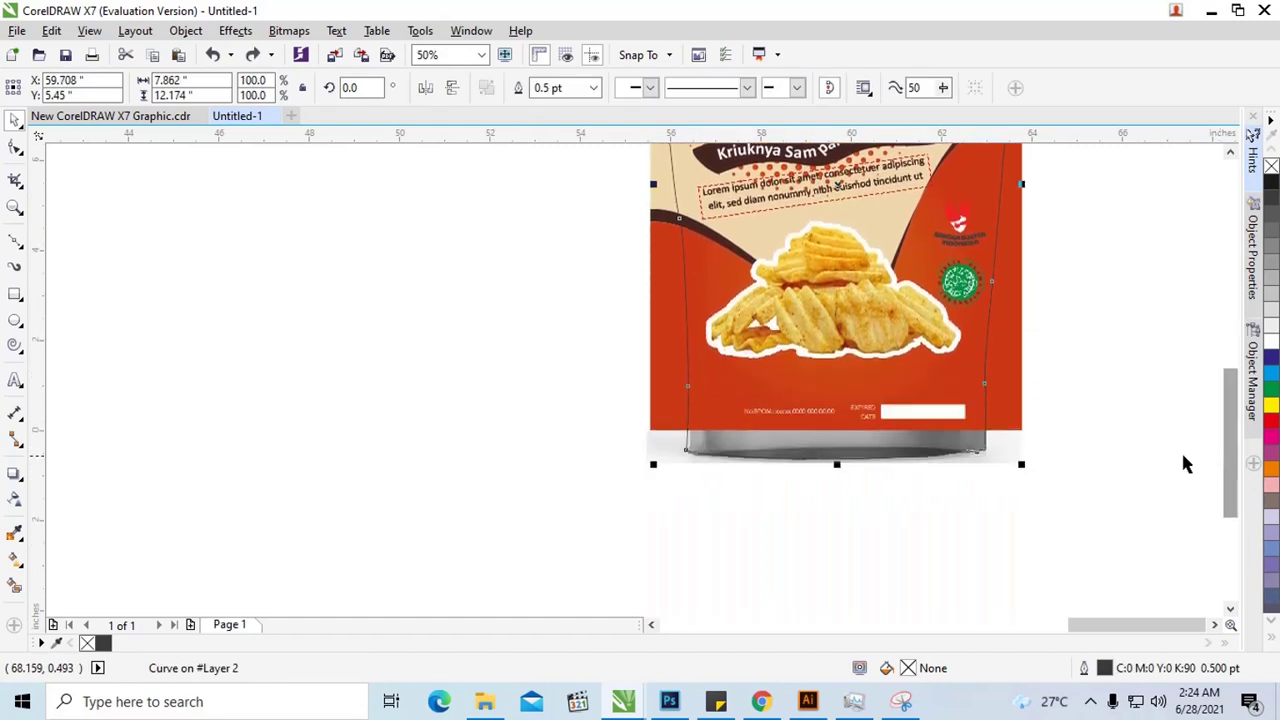
left_click(1008, 406)
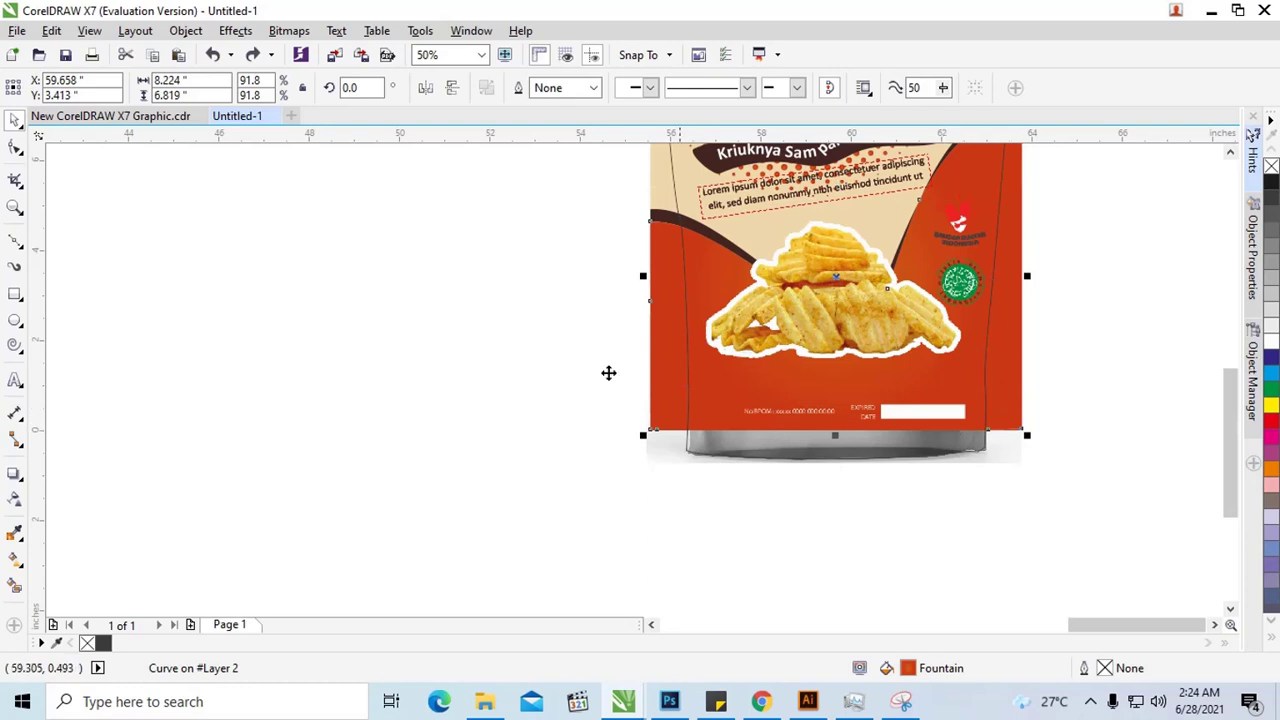
left_click(16, 149)
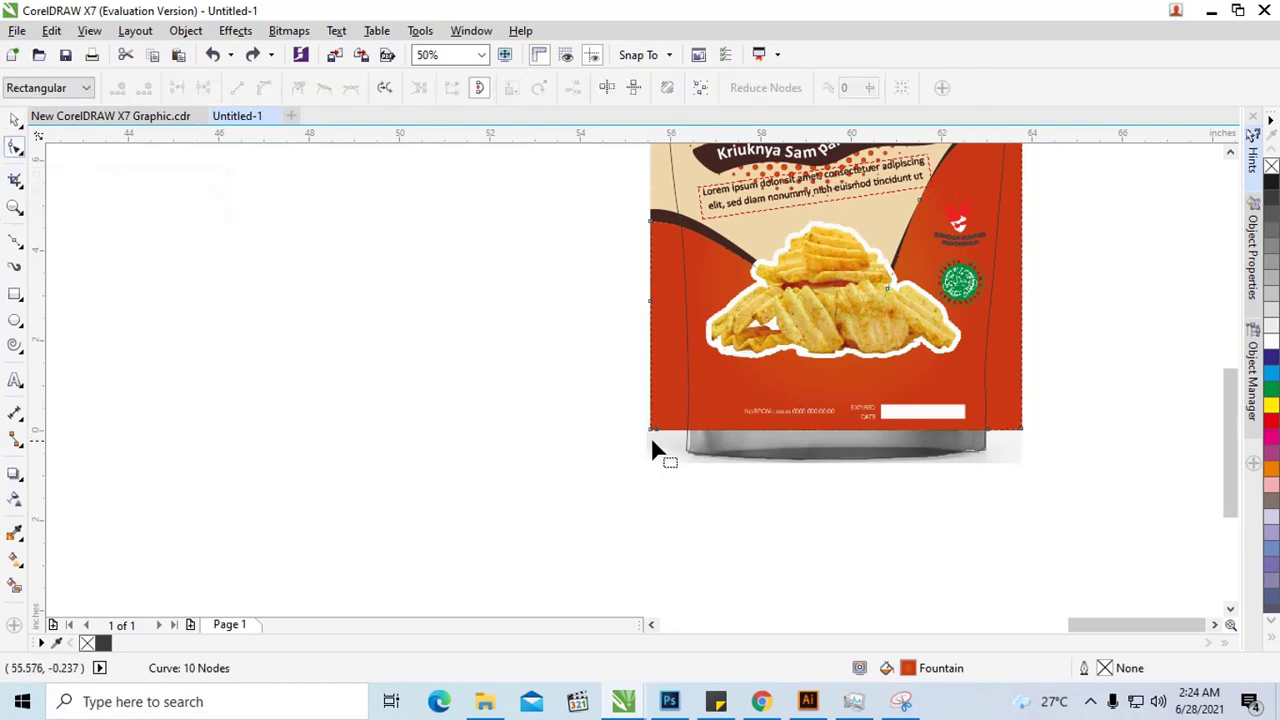
mouse_move(628, 422)
left_mouse_down()
mouse_move(1072, 452)
mouse_move(1021, 474)
left_mouse_up()
left_click_drag(1224, 427, 1227, 341)
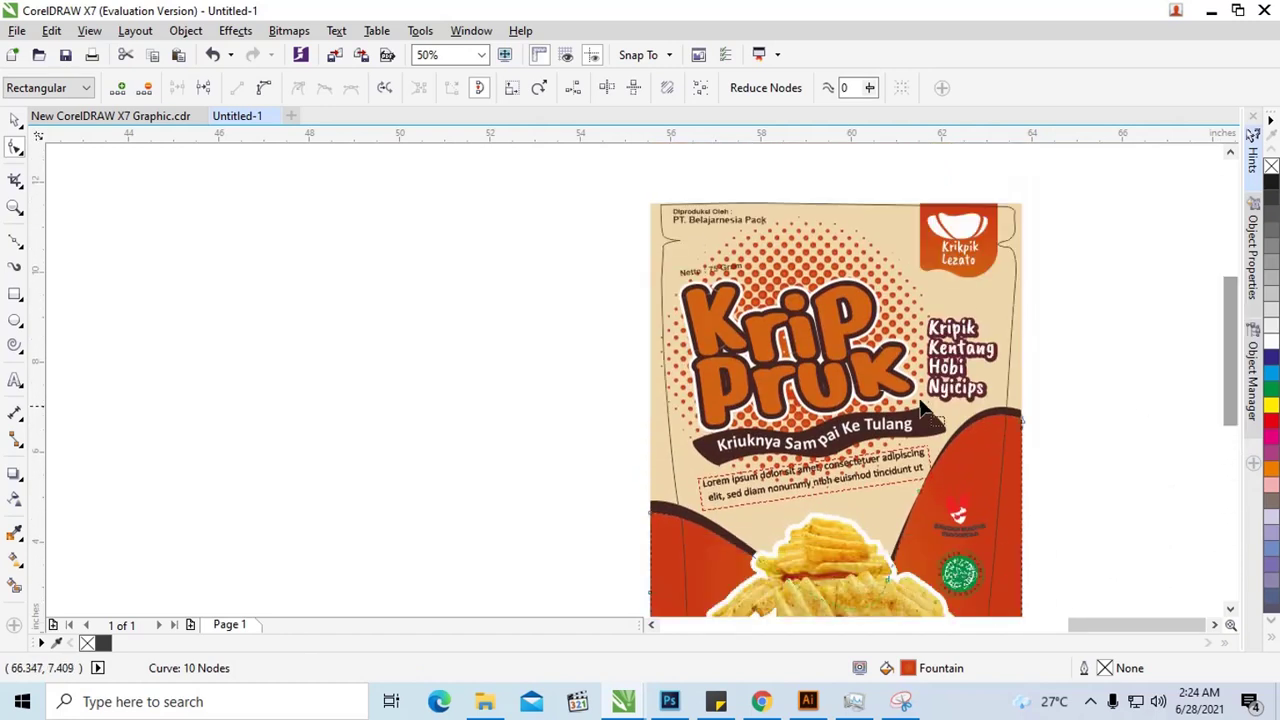
scroll(918, 408, "down", 1)
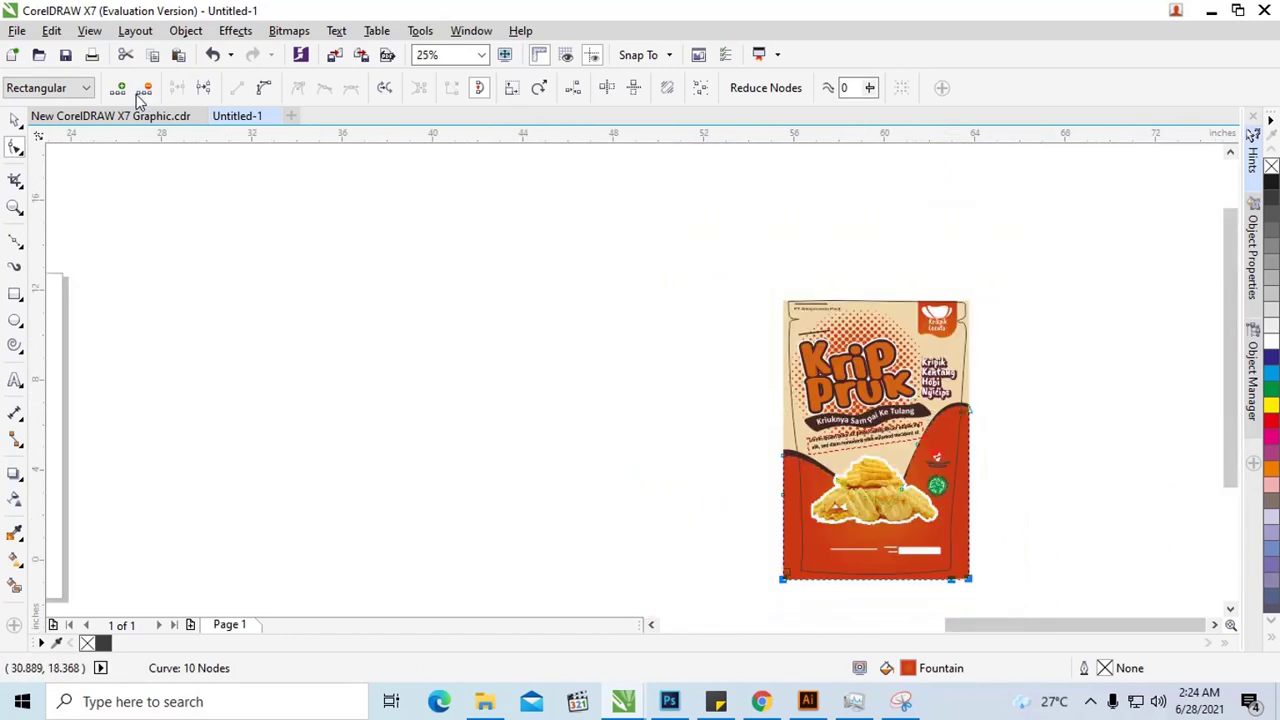
left_click(15, 120)
mouse_move(734, 264)
left_mouse_down()
mouse_move(1030, 567)
mouse_move(1030, 600)
left_mouse_up()
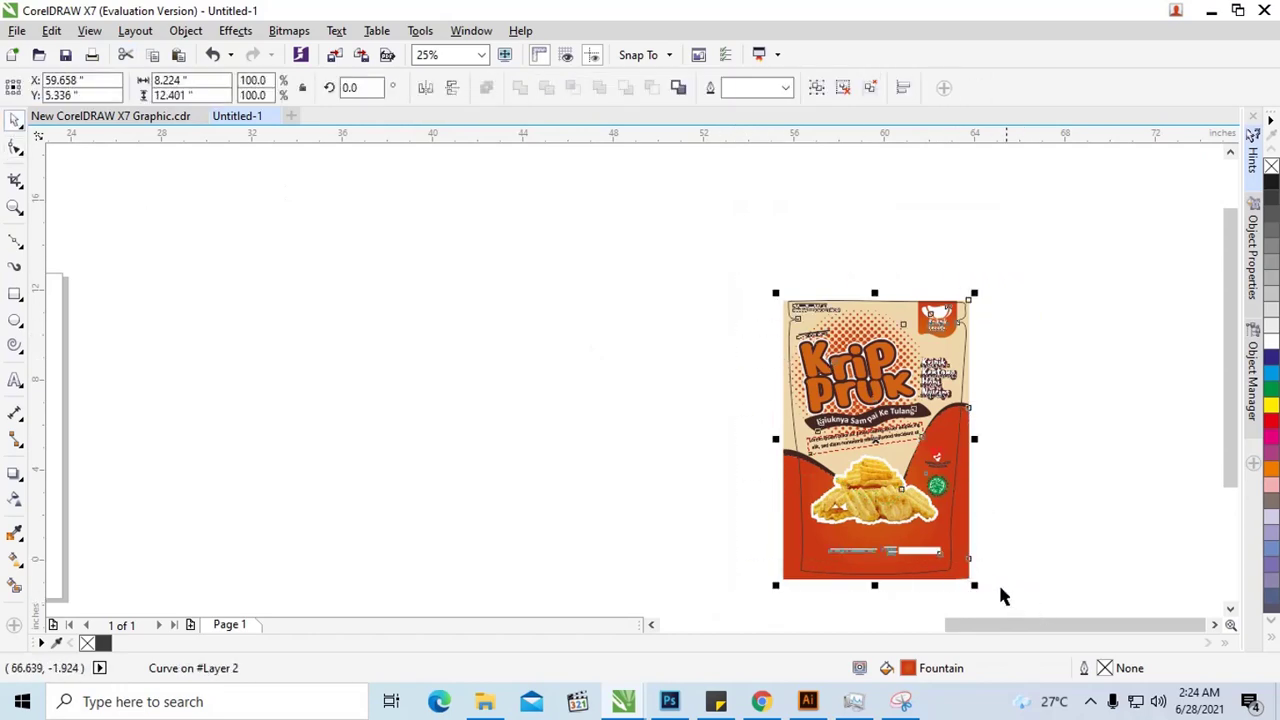
scroll(968, 556, "up", 2)
scroll(860, 431, "down", 1)
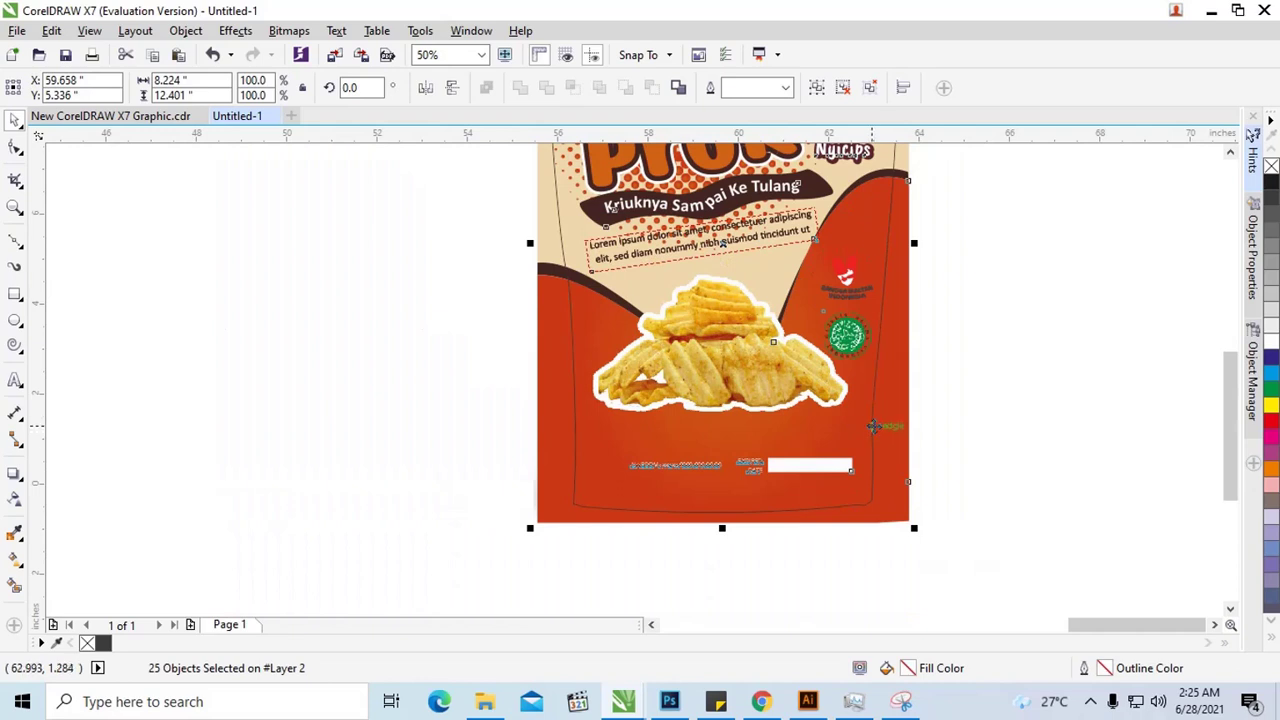
left_click_drag(887, 430, 997, 446)
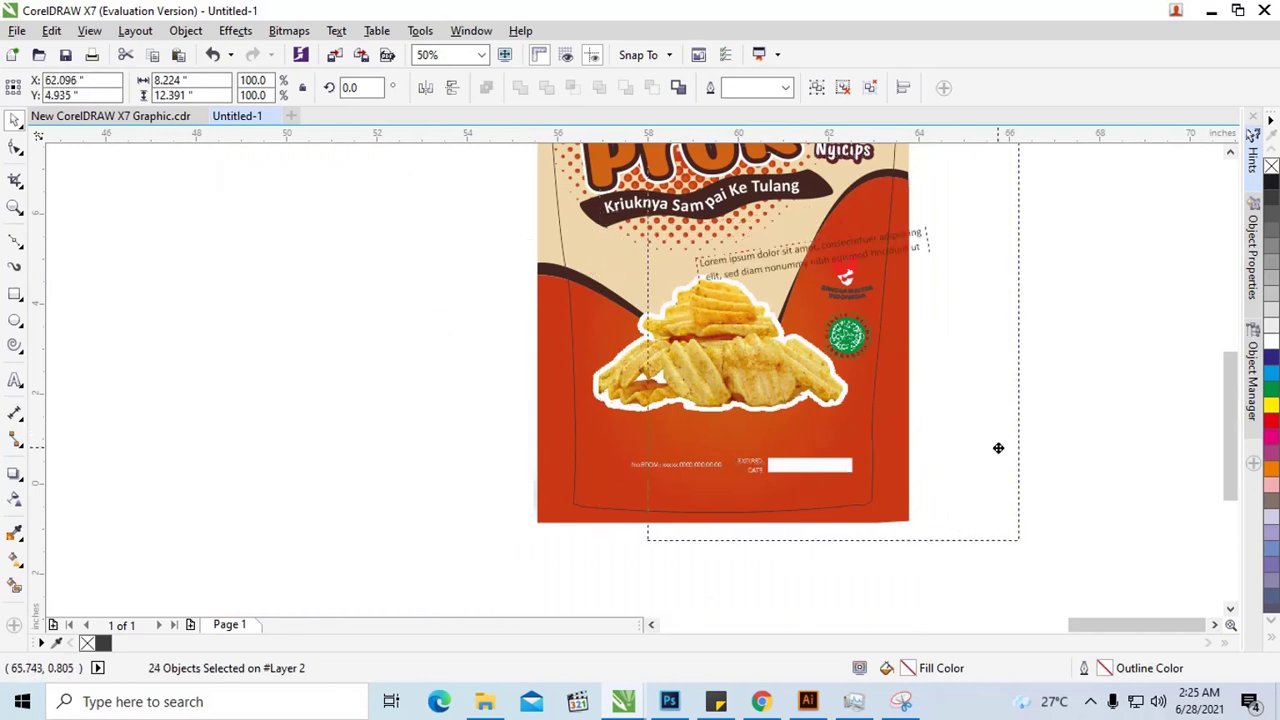
key("ctrl+z")
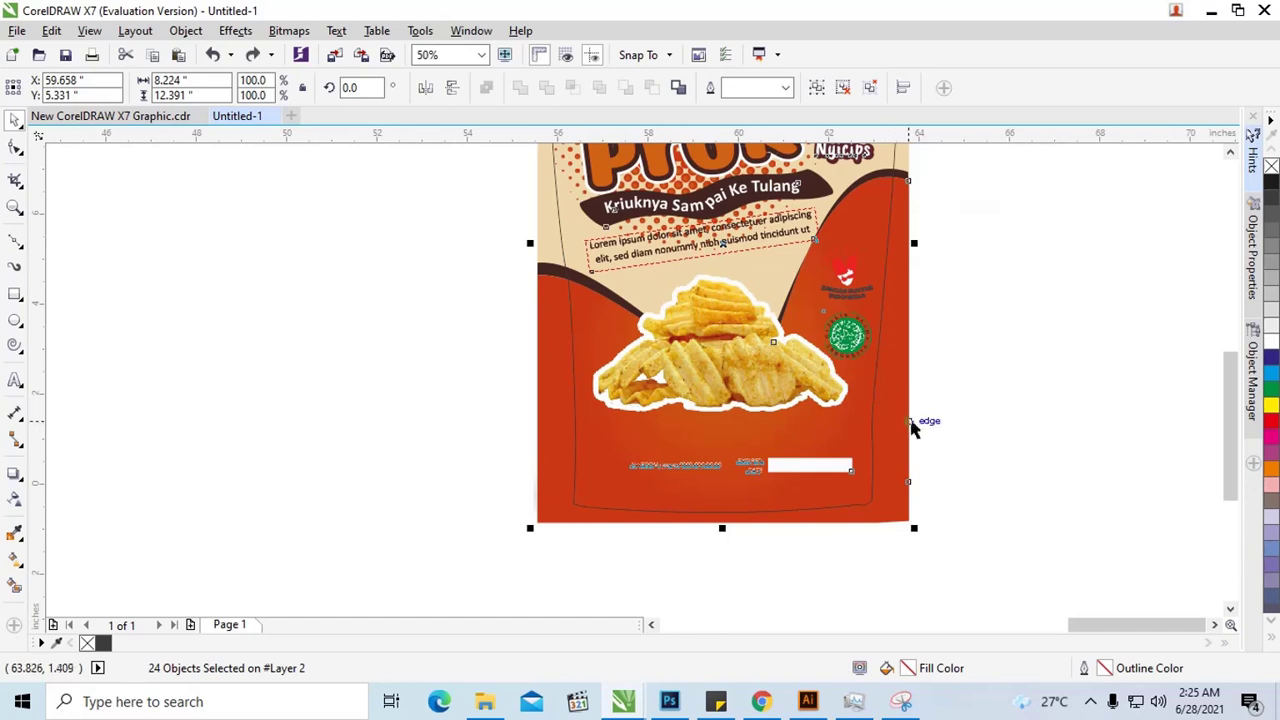
right_click(912, 427)
left_click(941, 368)
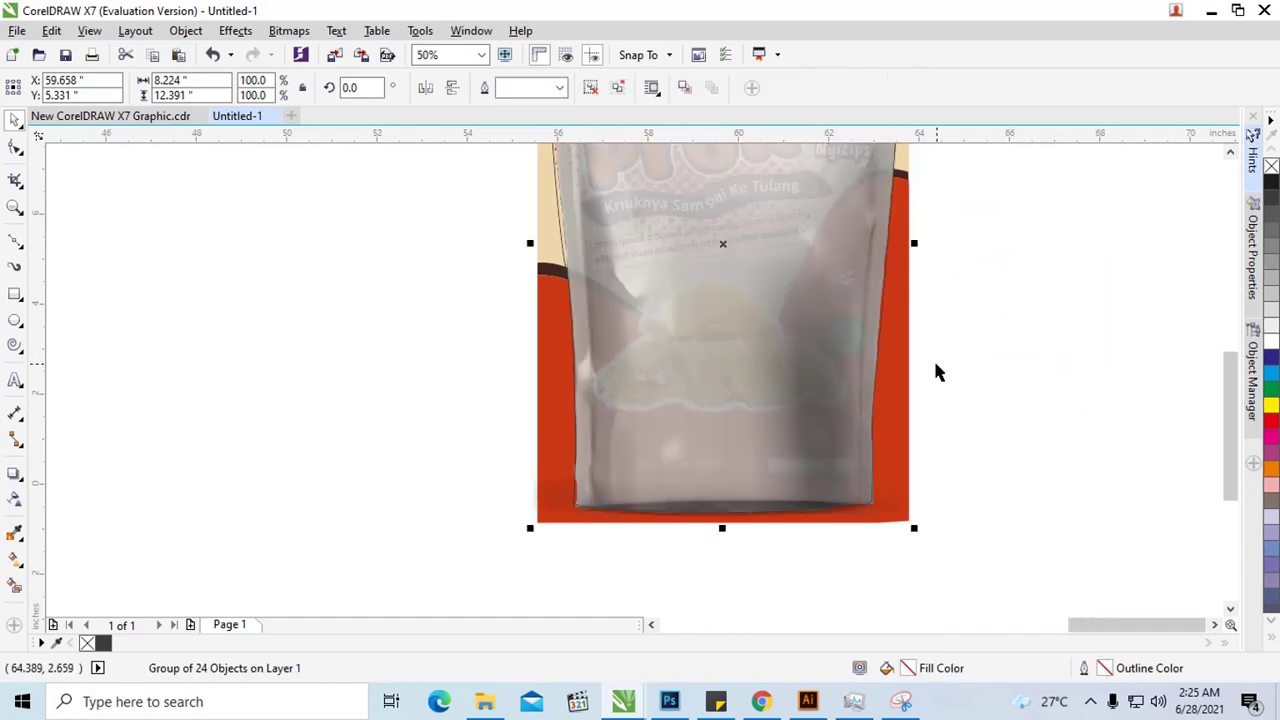
scroll(888, 366, "down", 1)
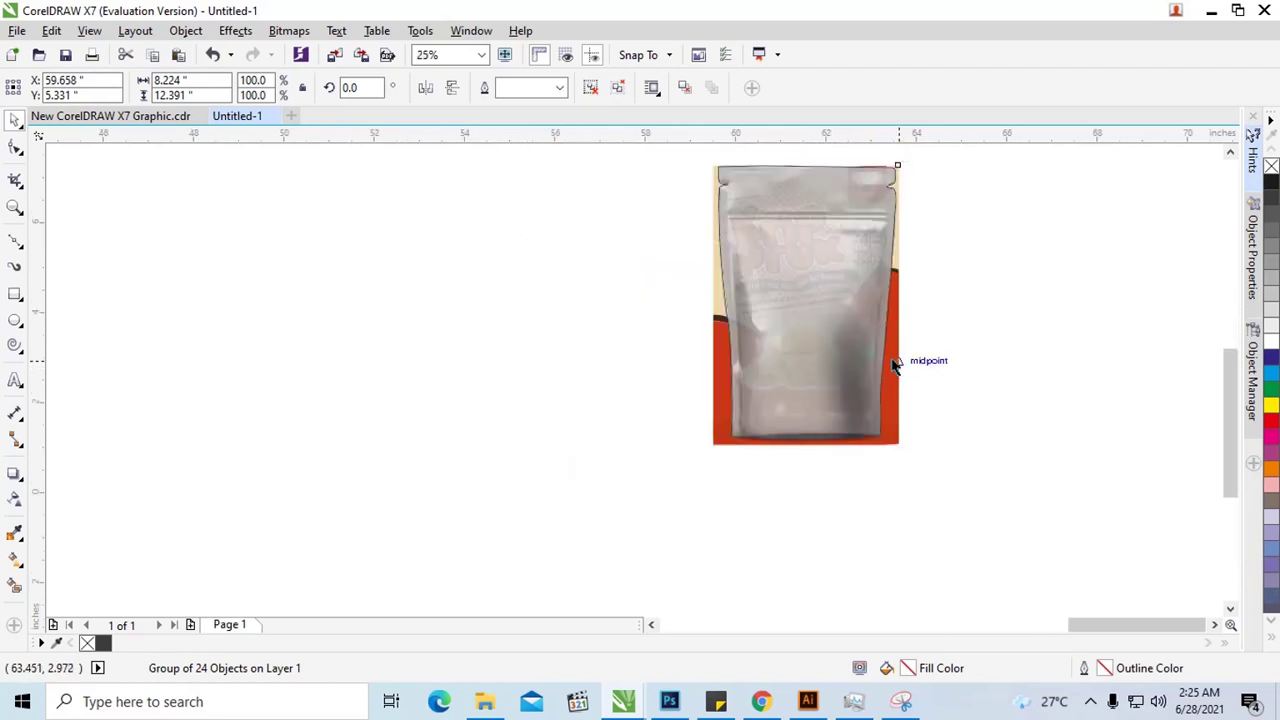
scroll(891, 366, "up", 1)
left_click(948, 367)
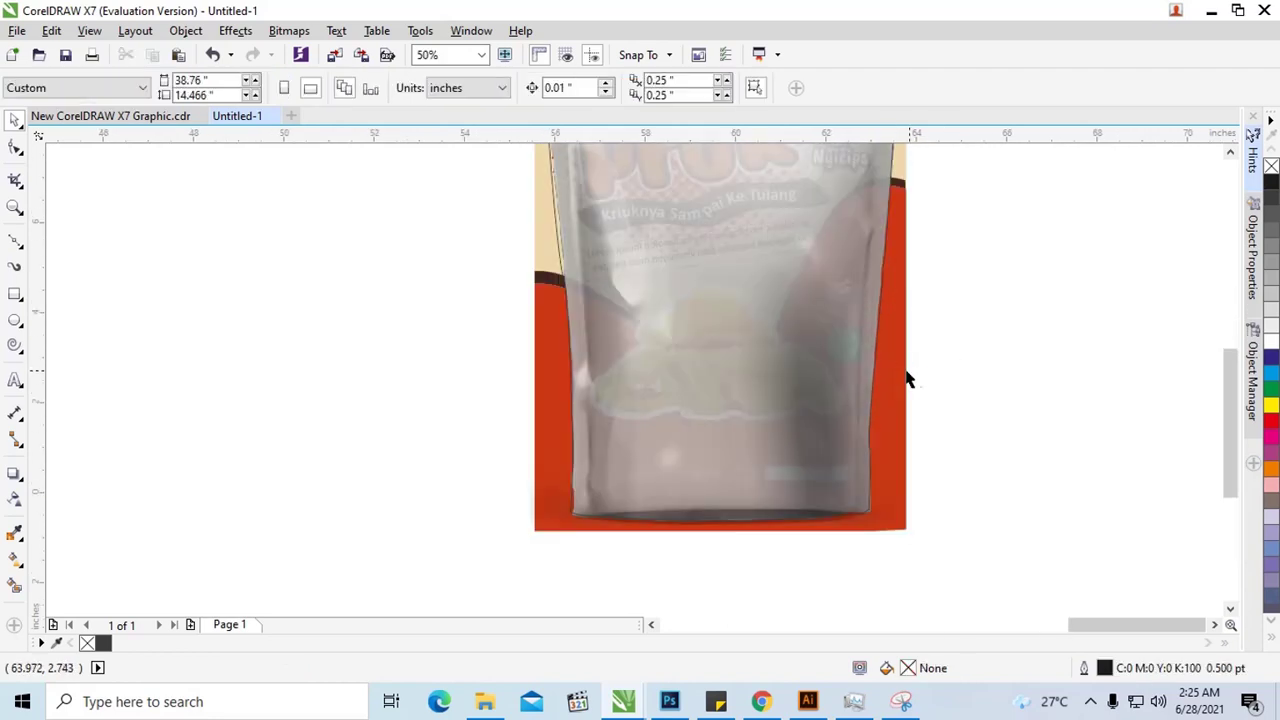
left_click_drag(906, 378, 1060, 365)
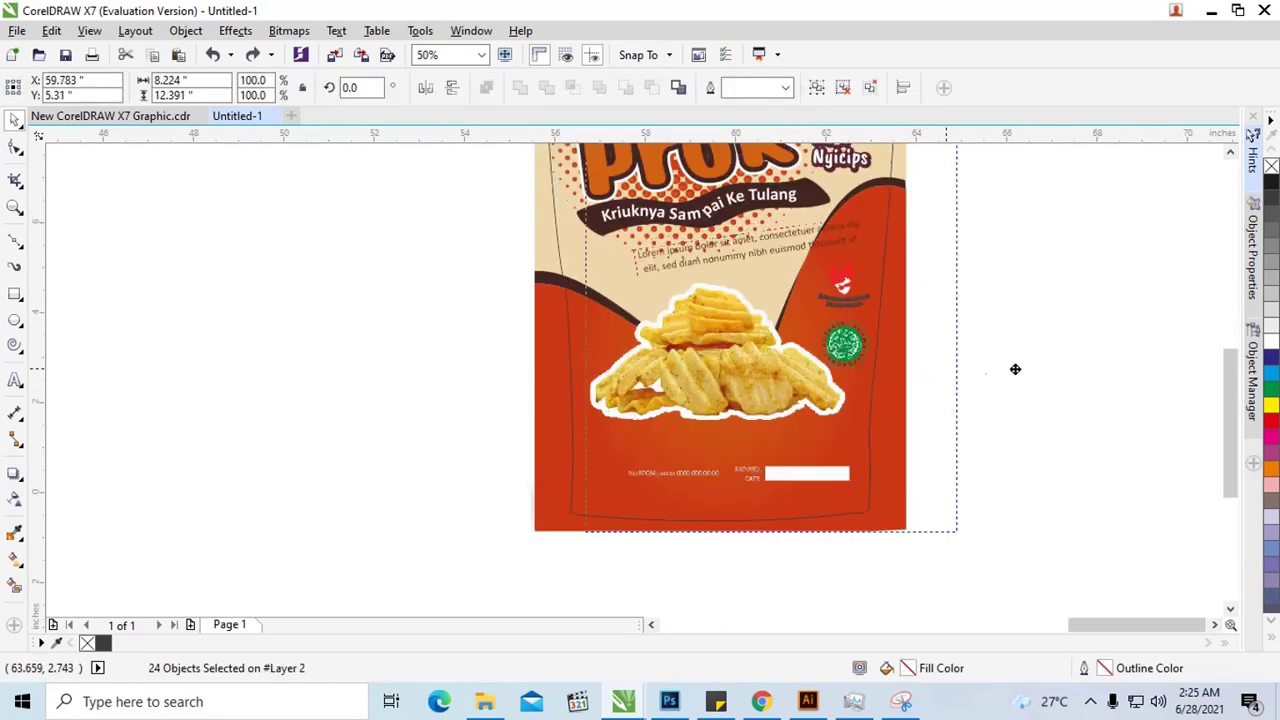
key("ctrl+z")
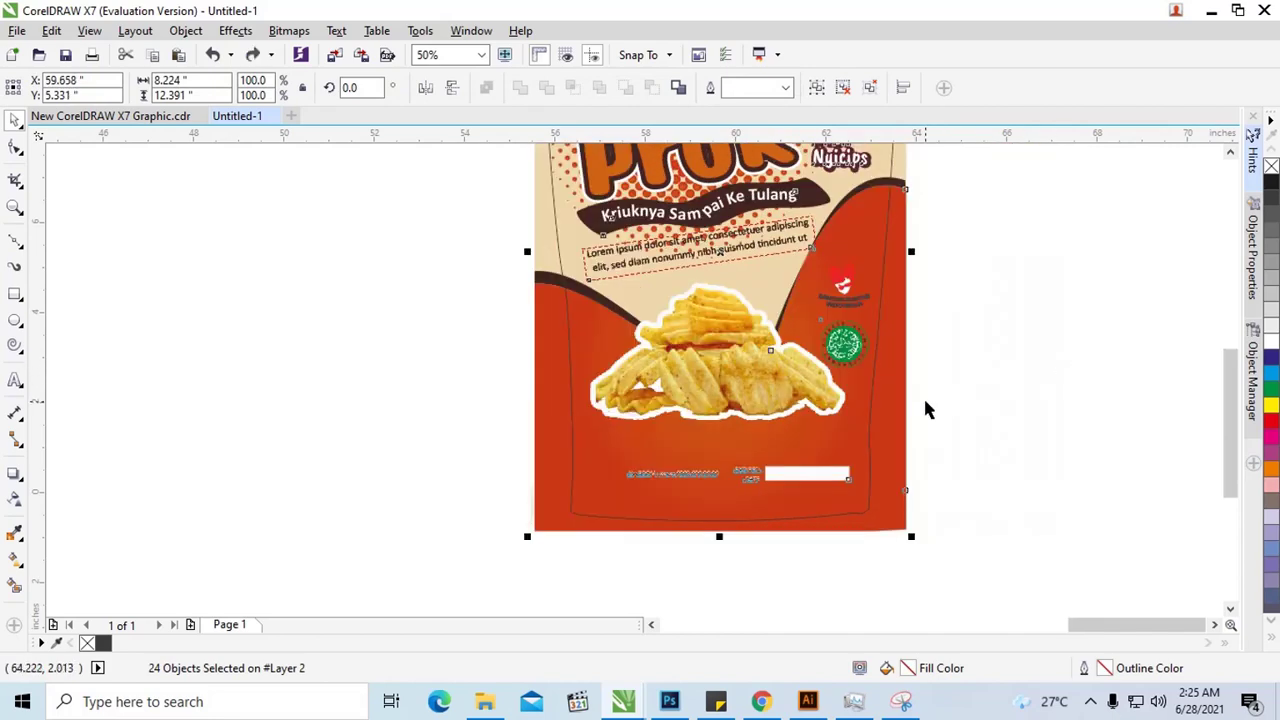
key("ctrl+g")
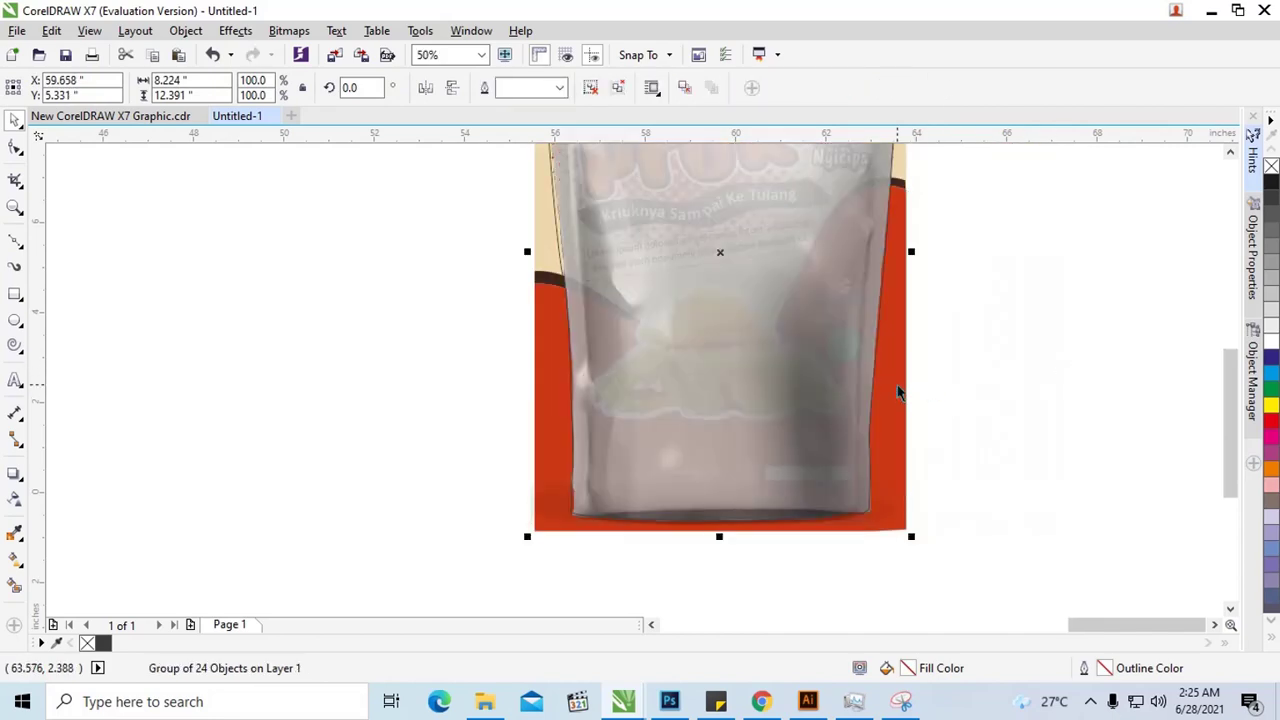
right_click(898, 393)
left_click(980, 378)
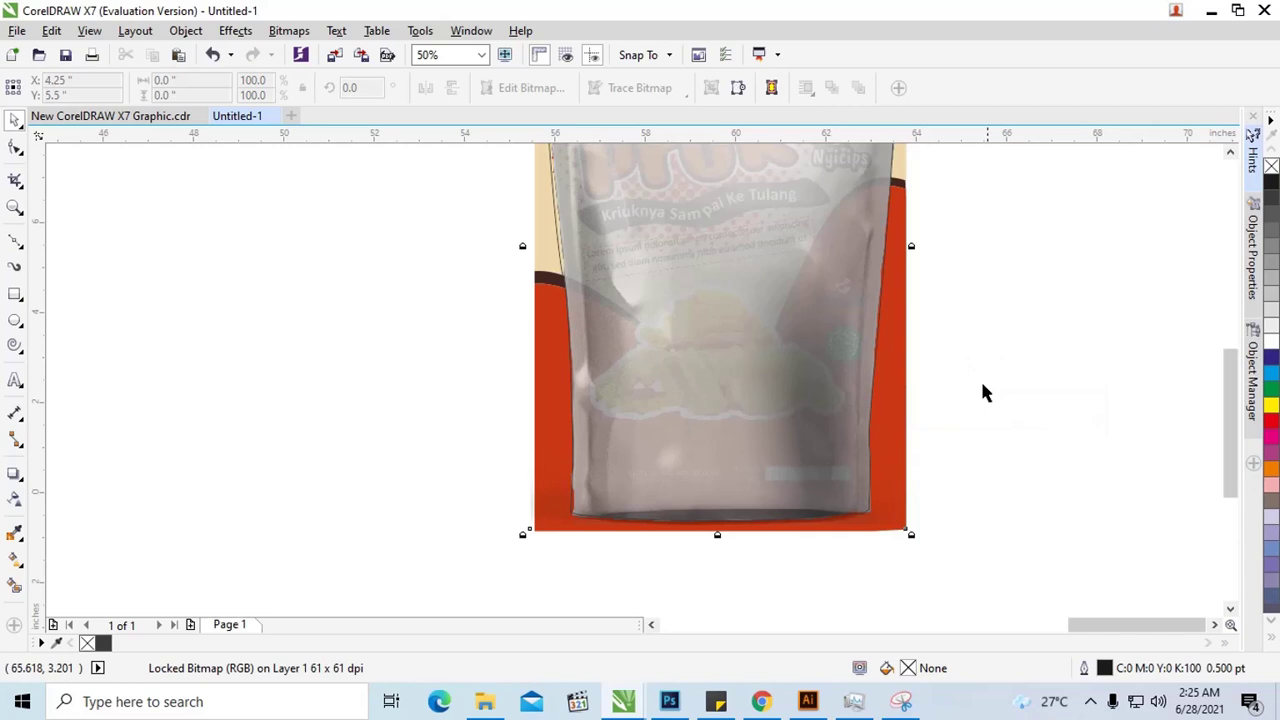
left_click(908, 527)
key("ctrl+z")
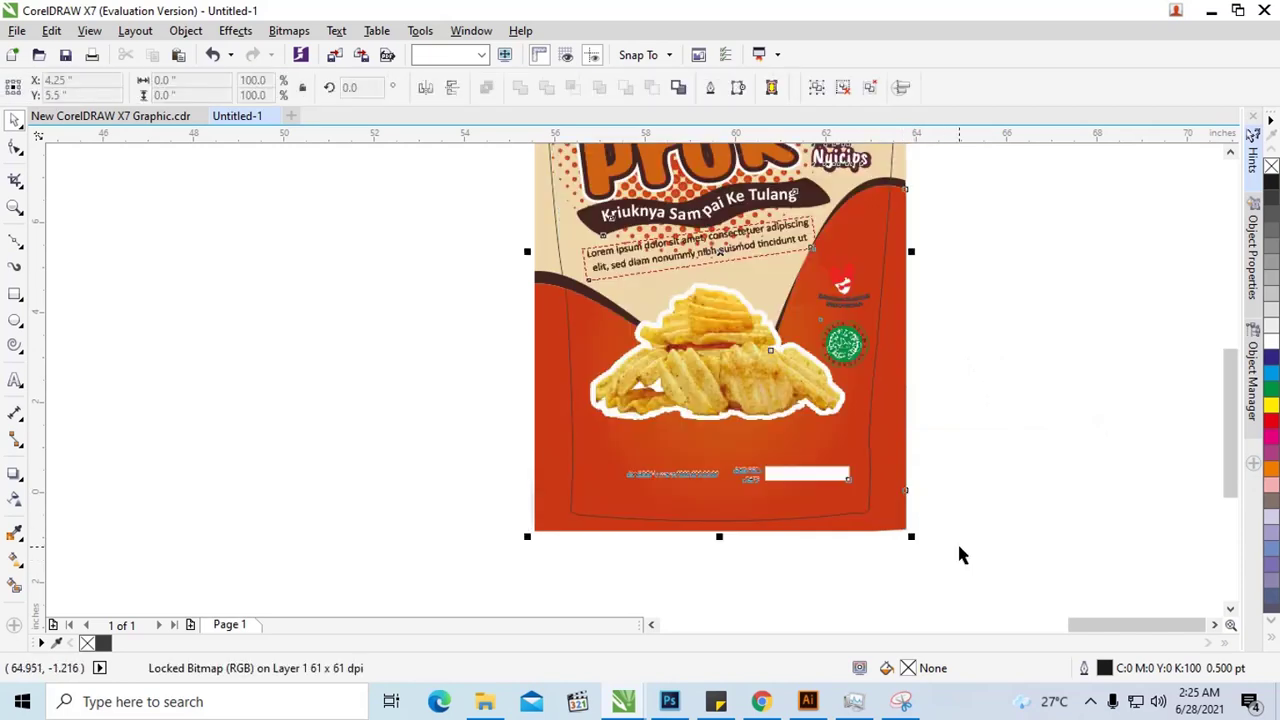
key("ctrl+z")
scroll(936, 517, "down", 1)
Group the design with Ctrl+G and PowerClip it inside the traced pouch shape
left_click_drag(921, 490, 688, 490)
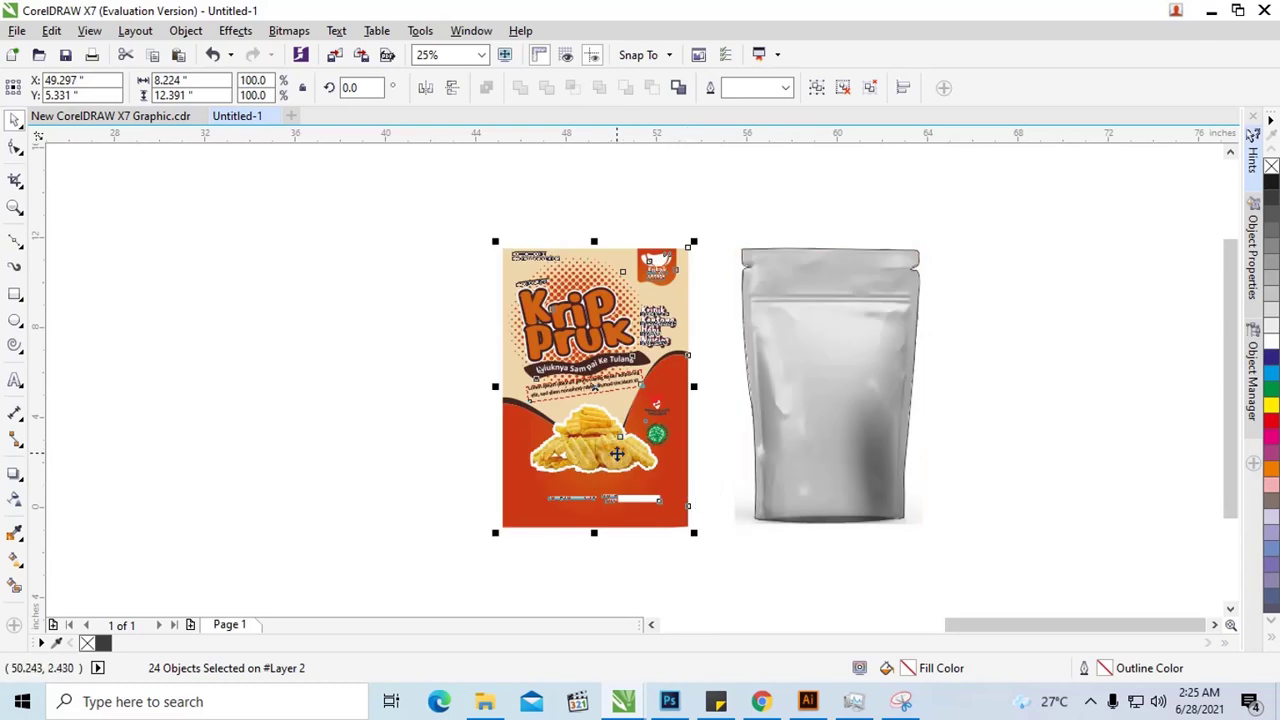
key("ctrl+g")
left_click_drag(617, 453, 580, 440)
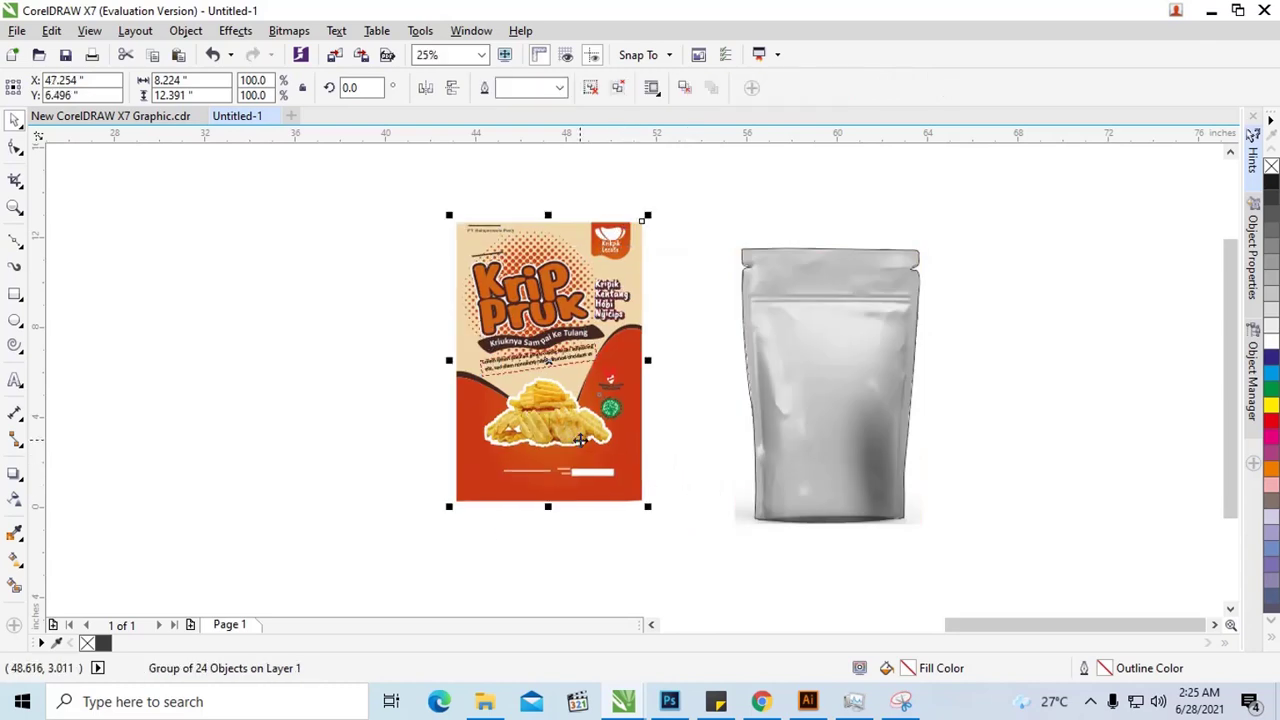
key("ctrl+z")
right_click(646, 428)
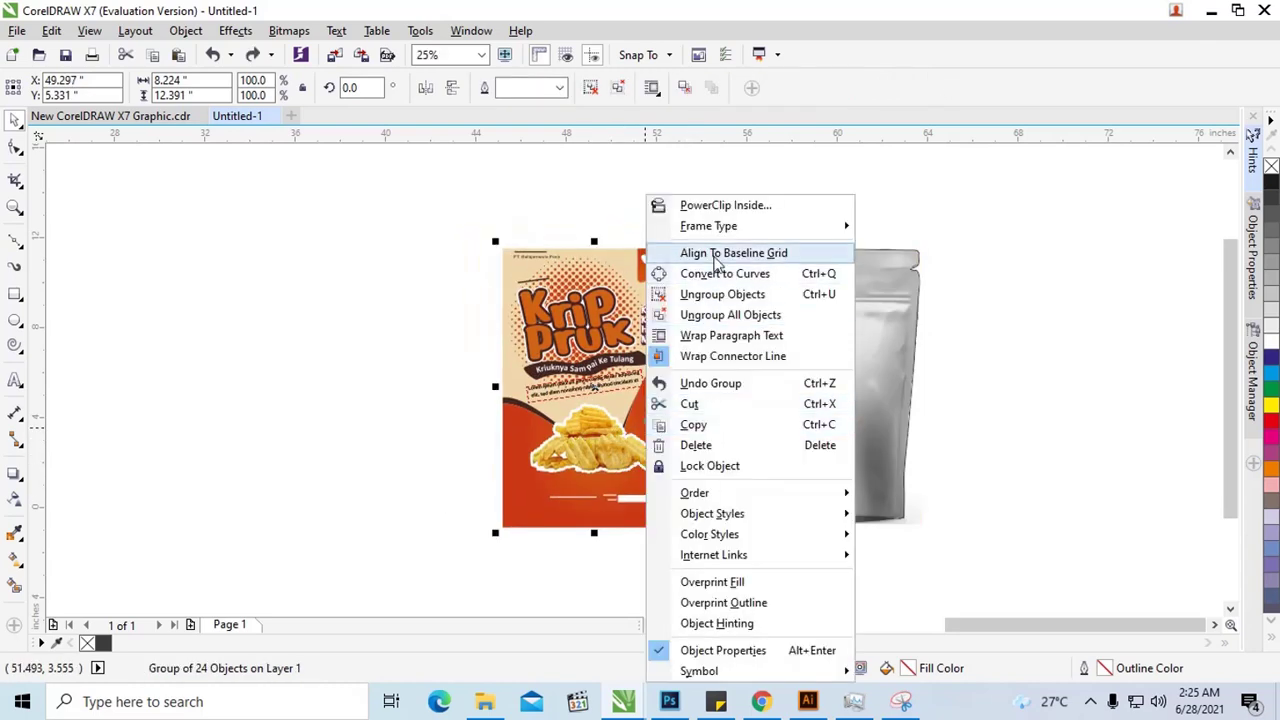
left_click(718, 206)
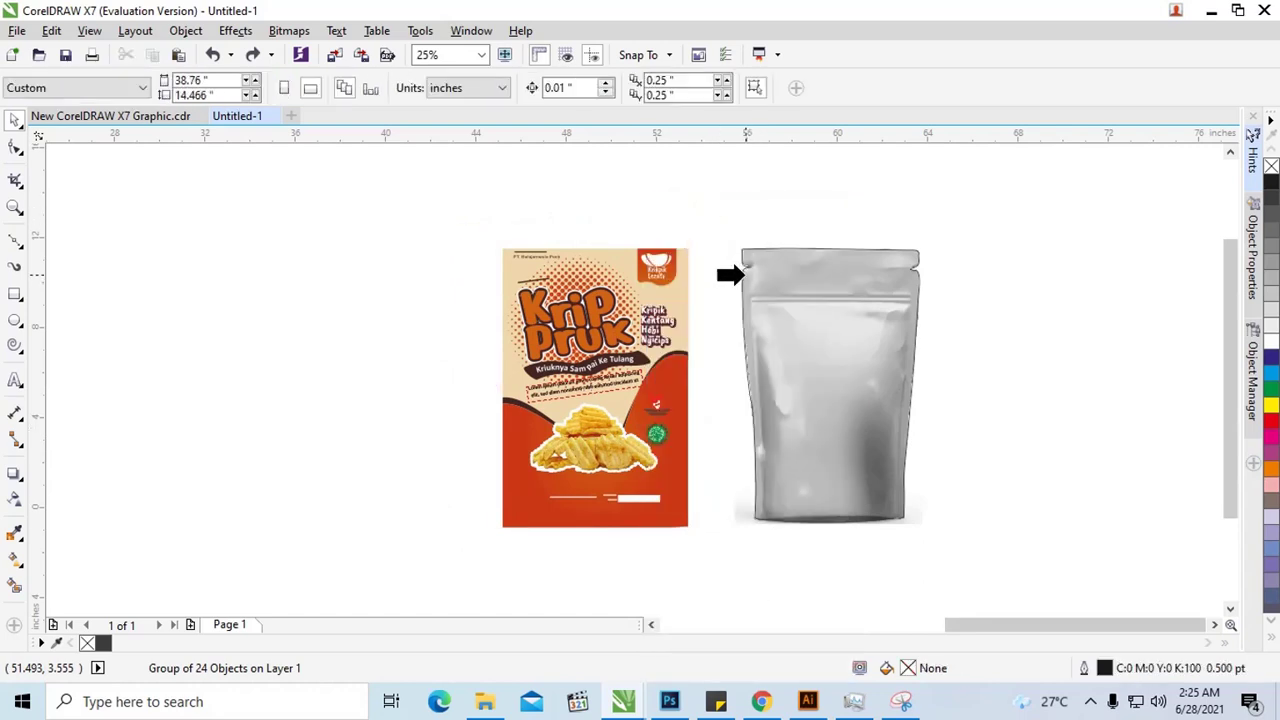
left_click(744, 274)
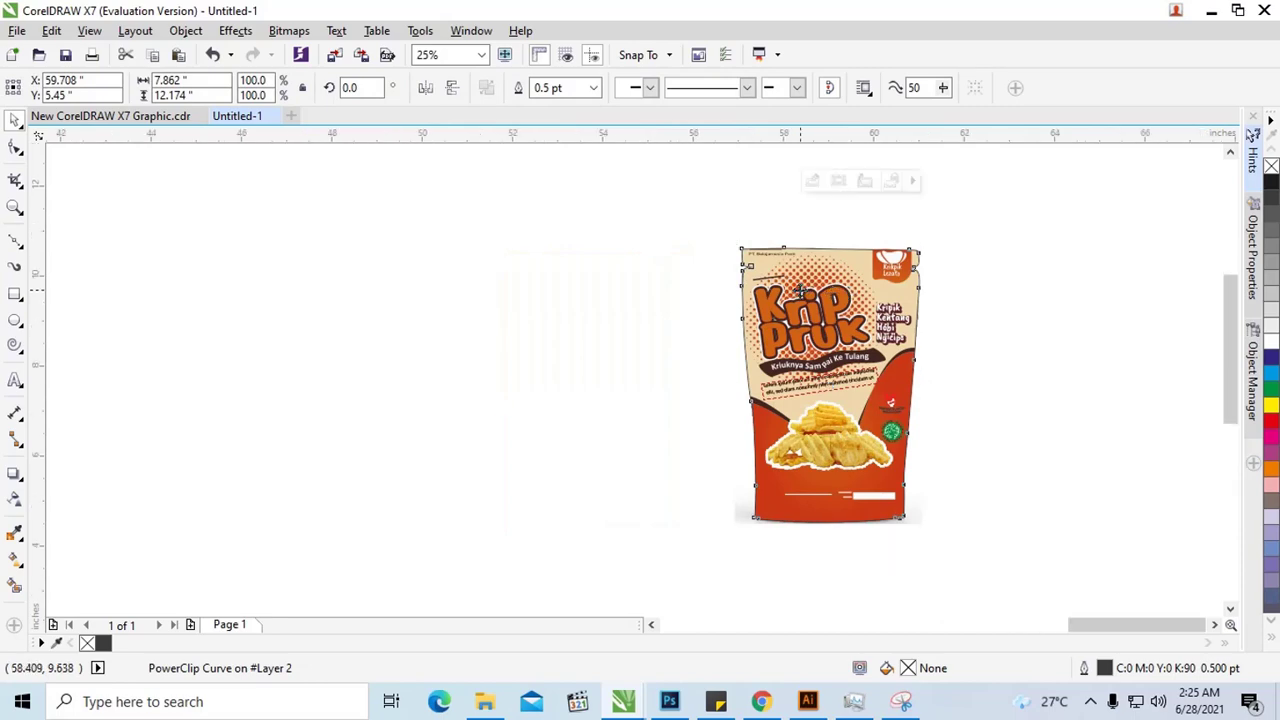
Set the pouch shape's outline to None
scroll(785, 285, "up", 3)
scroll(787, 287, "up", 1)
scroll(786, 287, "down", 2)
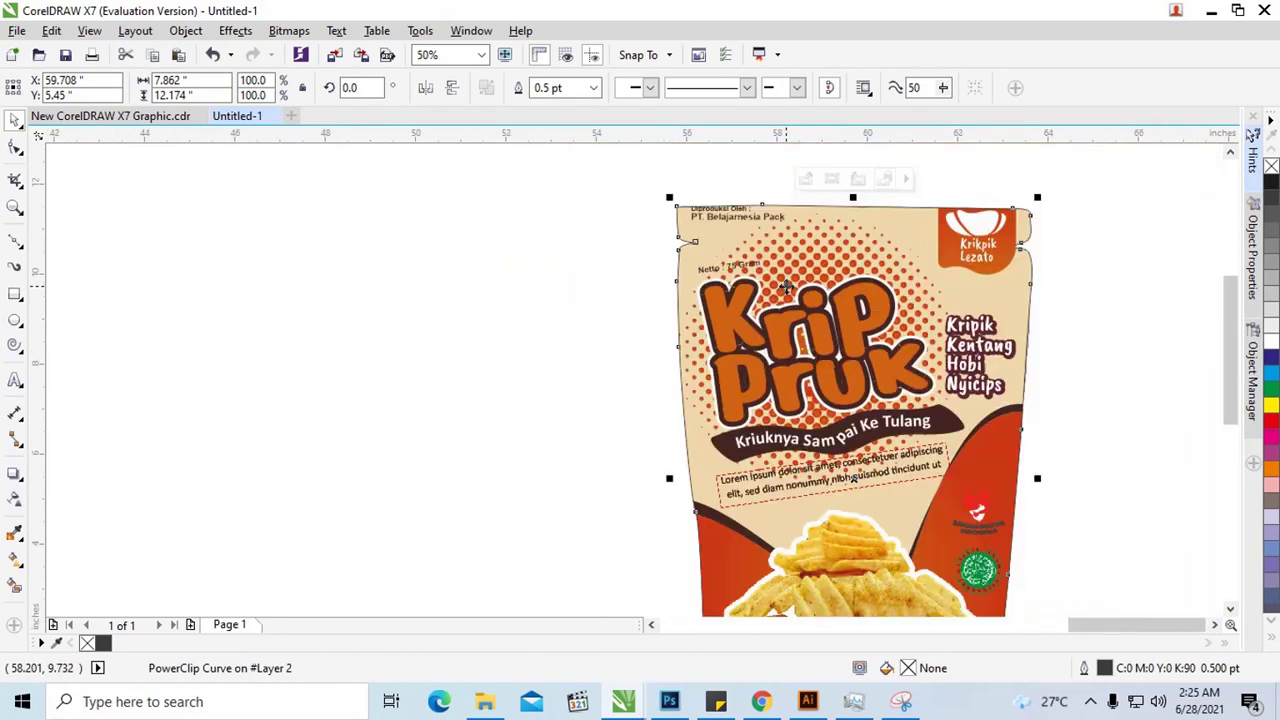
scroll(786, 287, "down", 1)
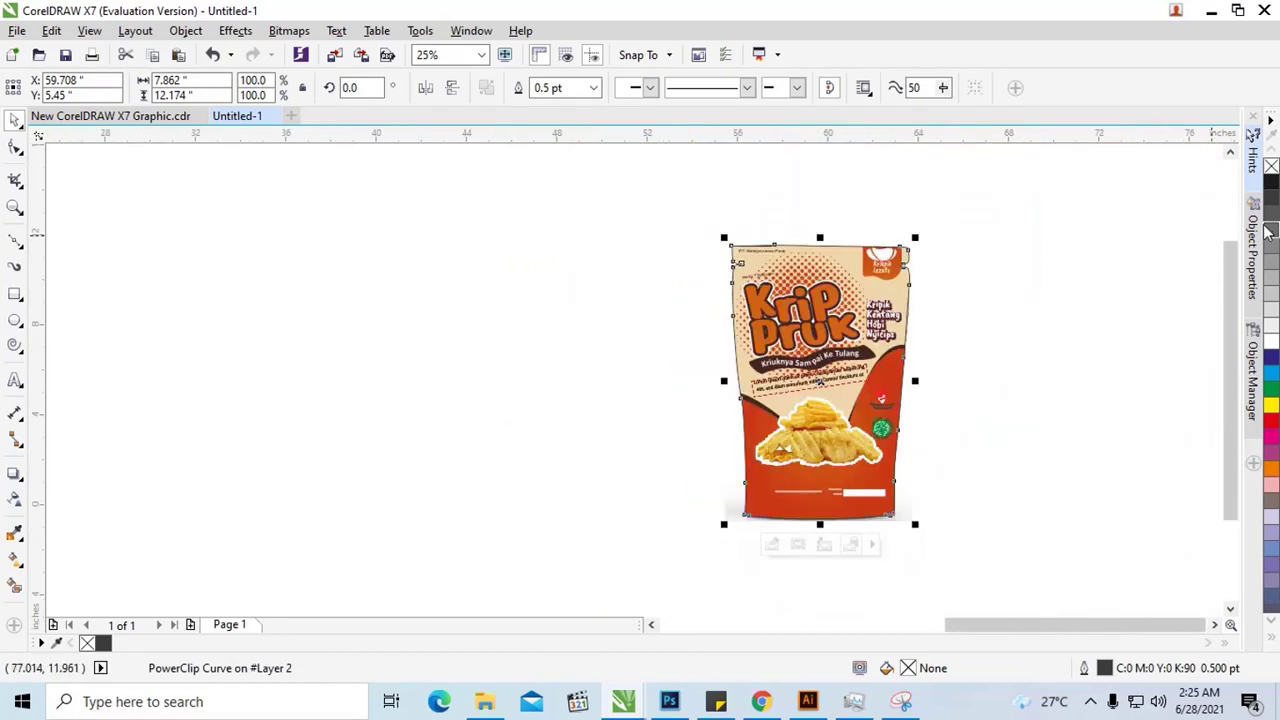
right_click(1271, 166)
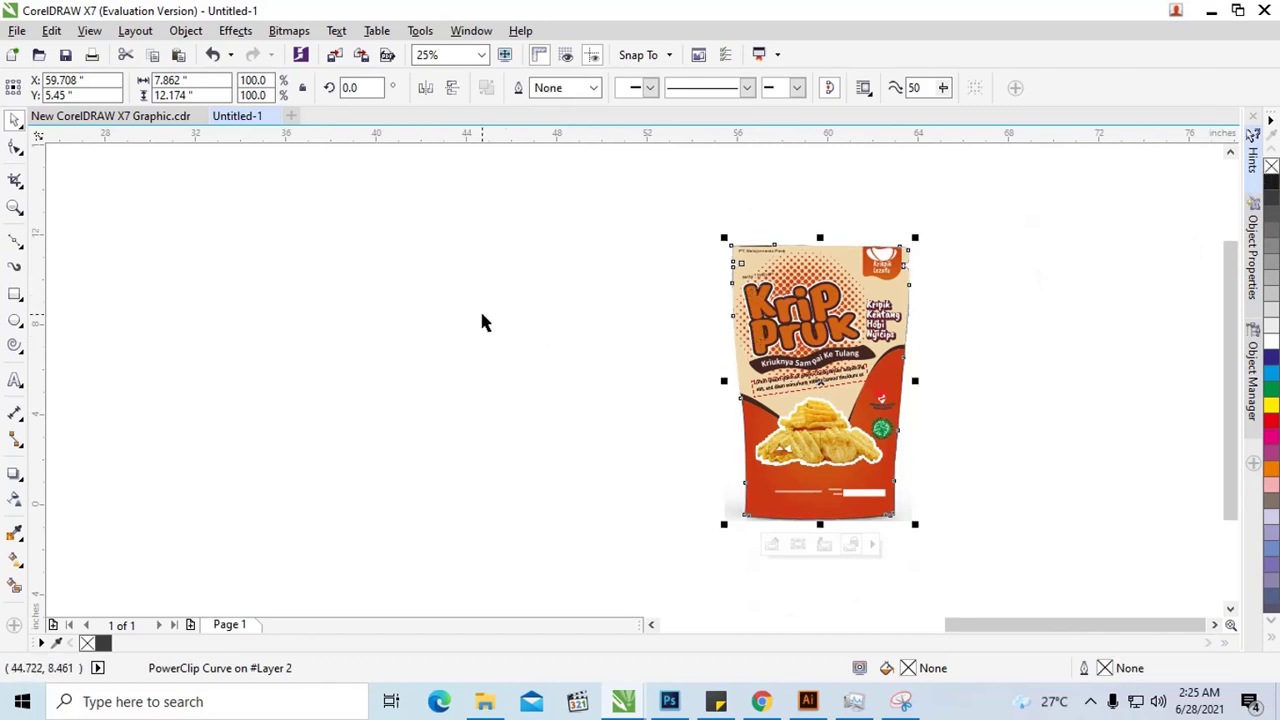
scroll(1026, 319, "up", 1)
Move the clipped design left and send it To Back of Page, behind the pouch photo
left_click(1027, 318)
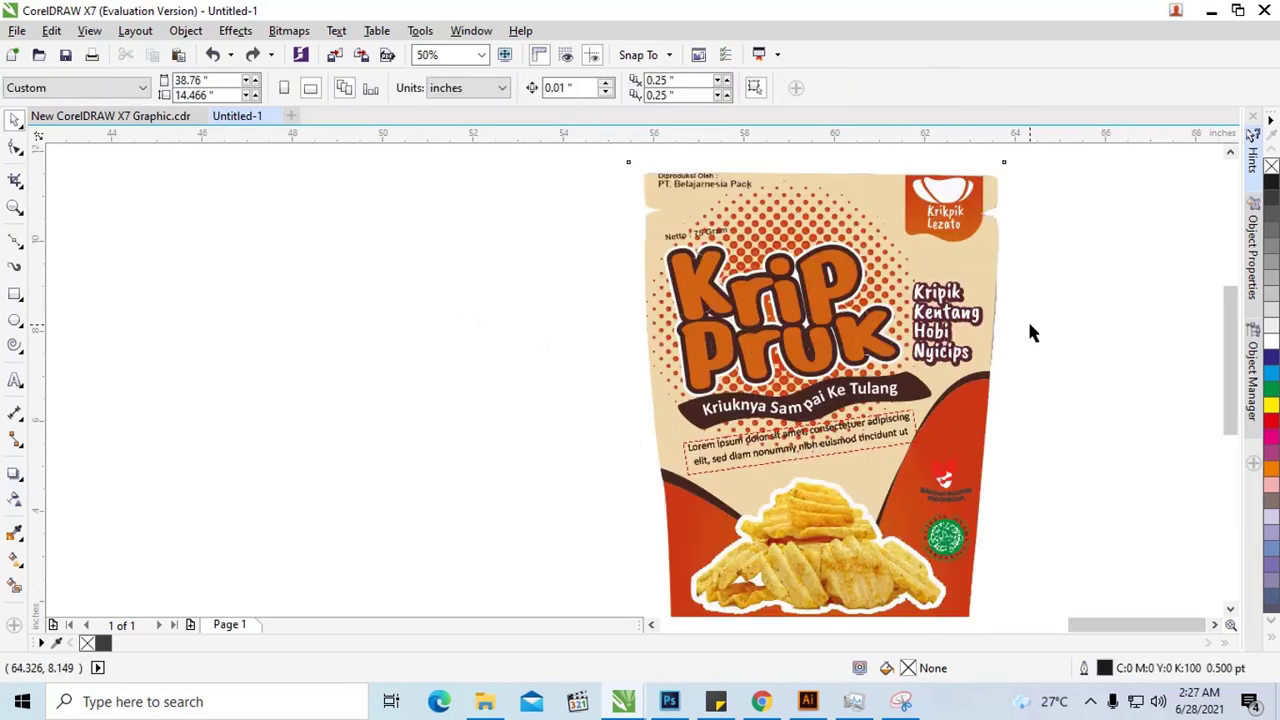
left_click_drag(938, 318, 848, 318)
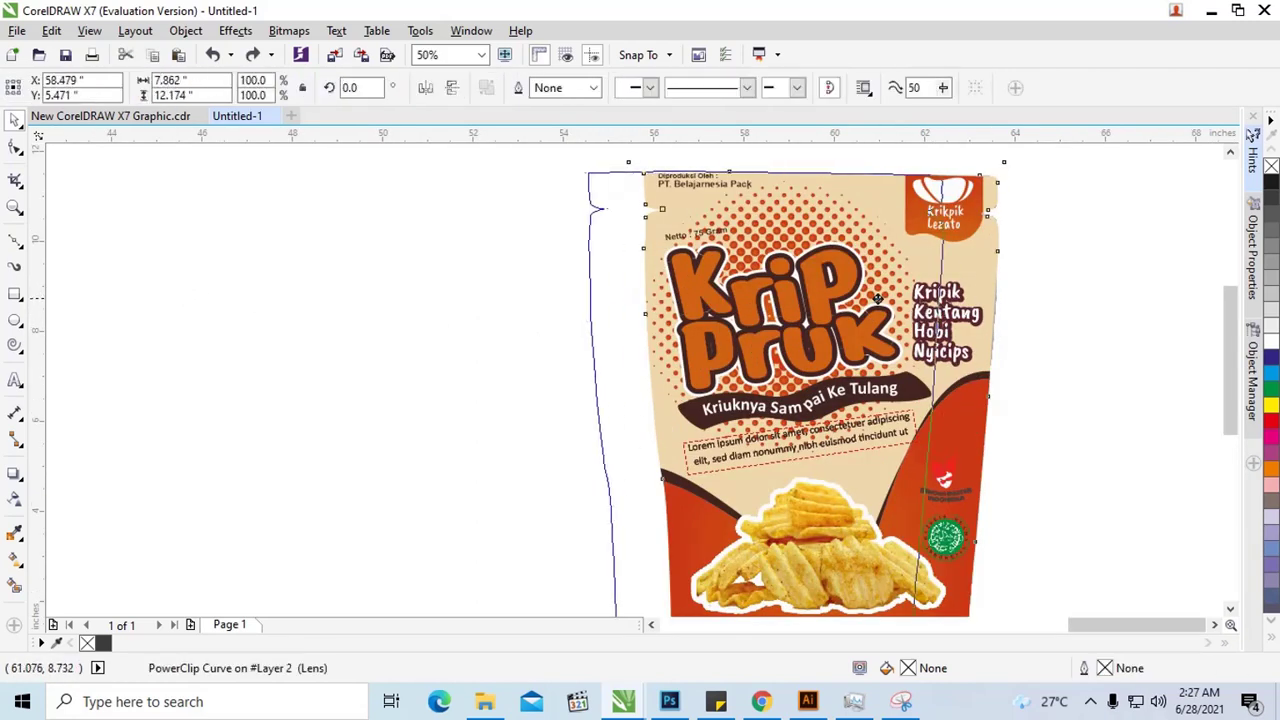
right_click(652, 310)
mouse_move(700, 472)
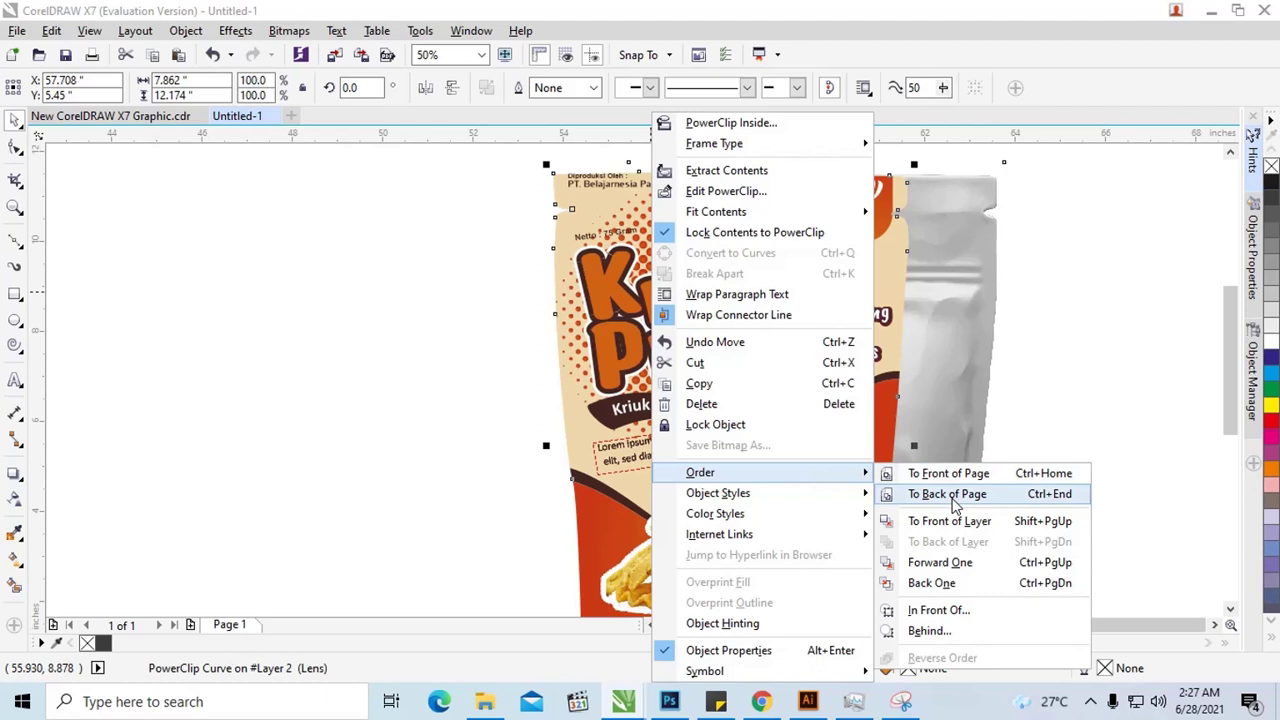
left_click(952, 500)
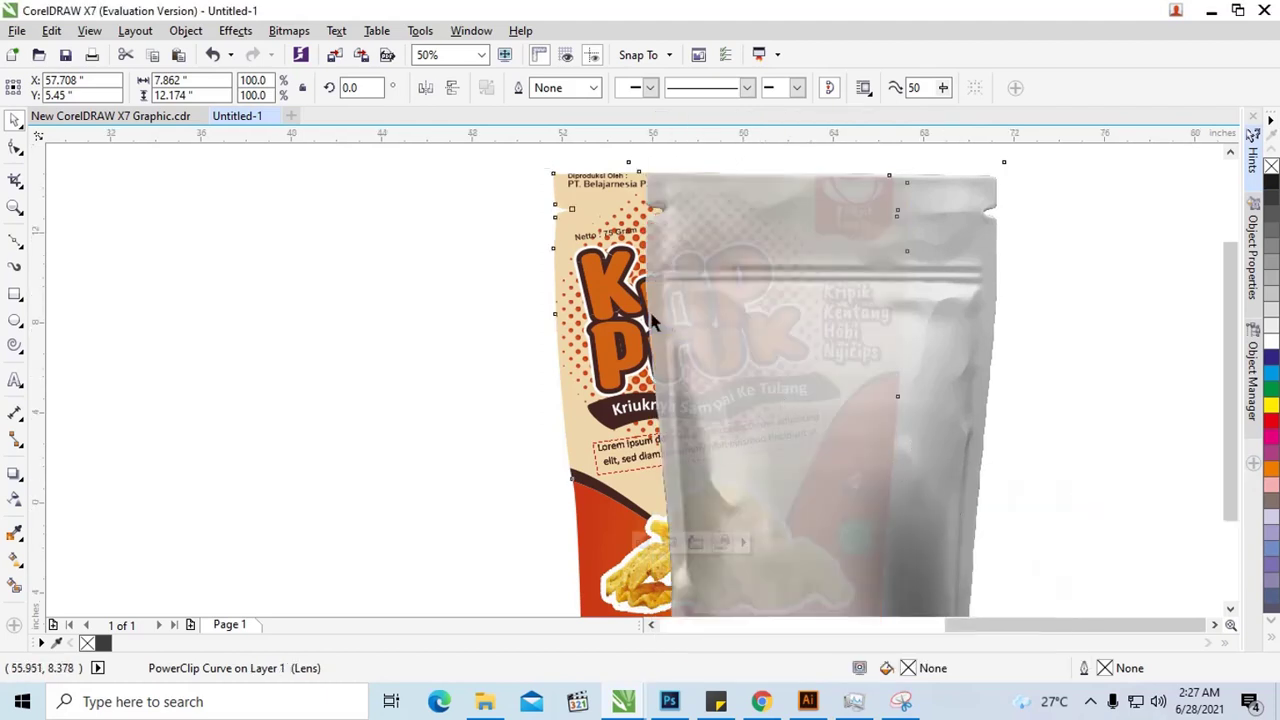
scroll(660, 325, "down", 1)
scroll(590, 334, "up", 1)
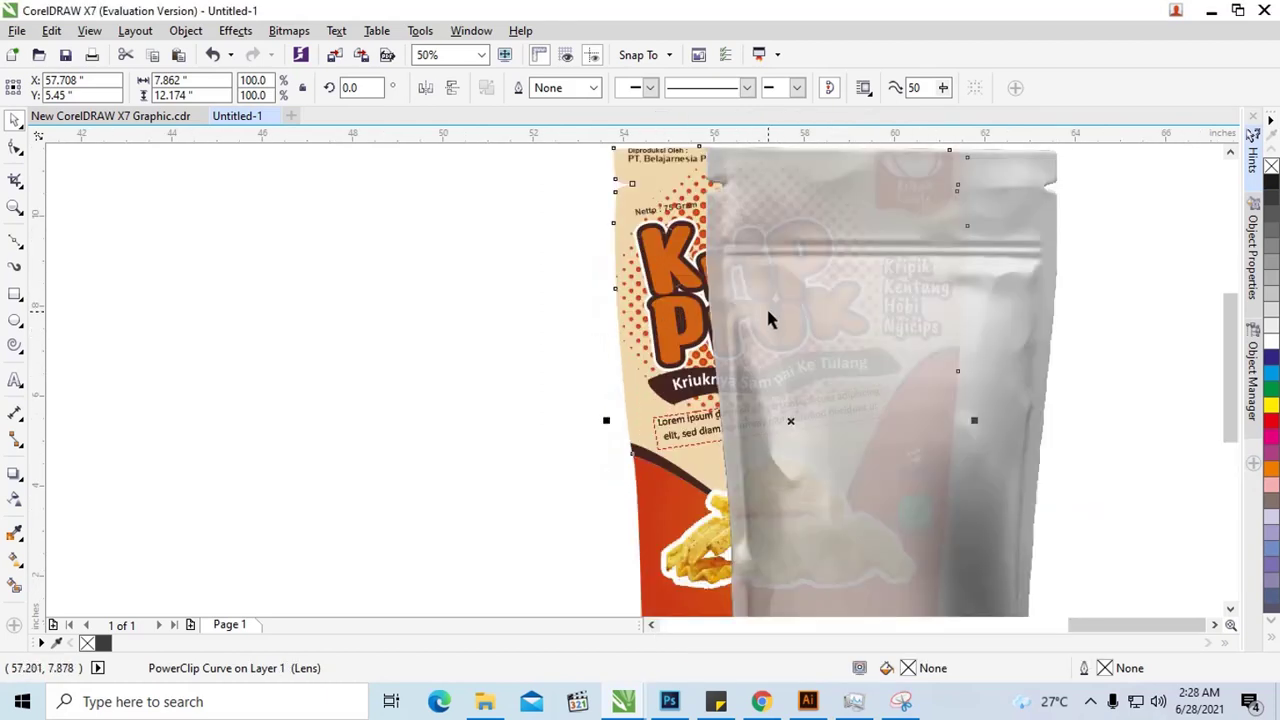
scroll(766, 306, "down", 1)
Unlock the silver pouch photo and select it again
key("Escape")
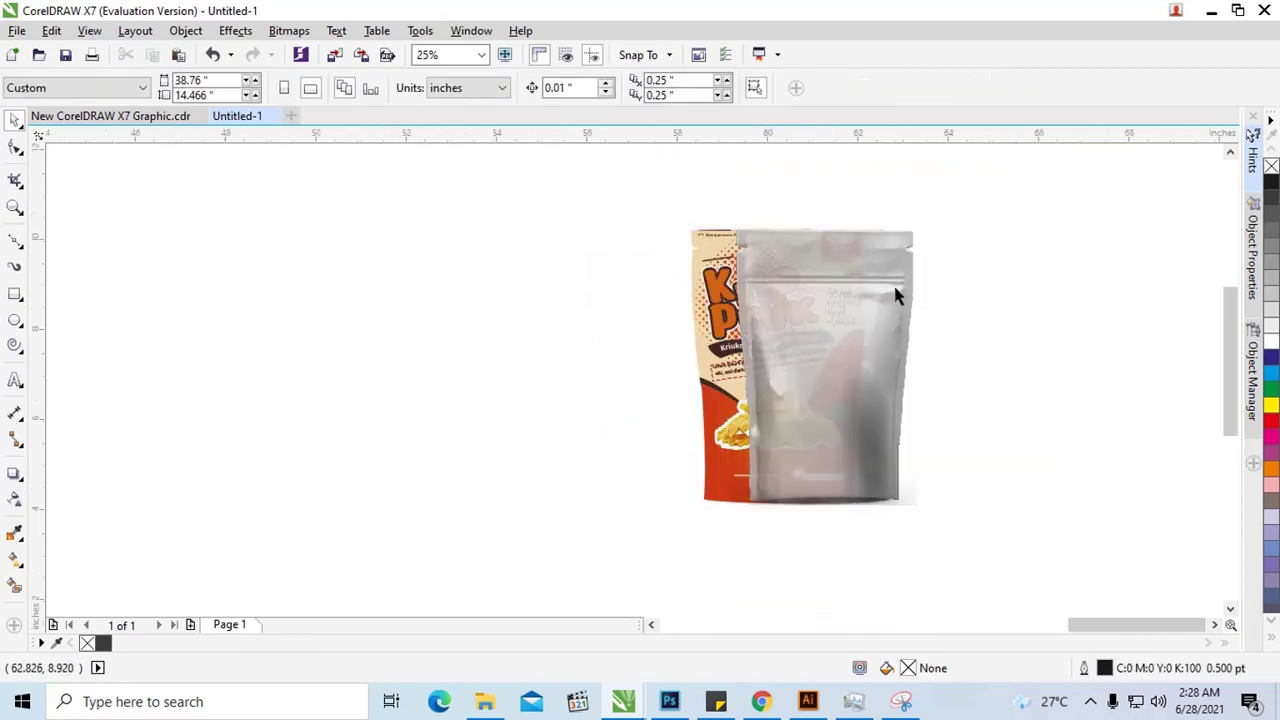
scroll(893, 288, "up", 1)
right_click(858, 300)
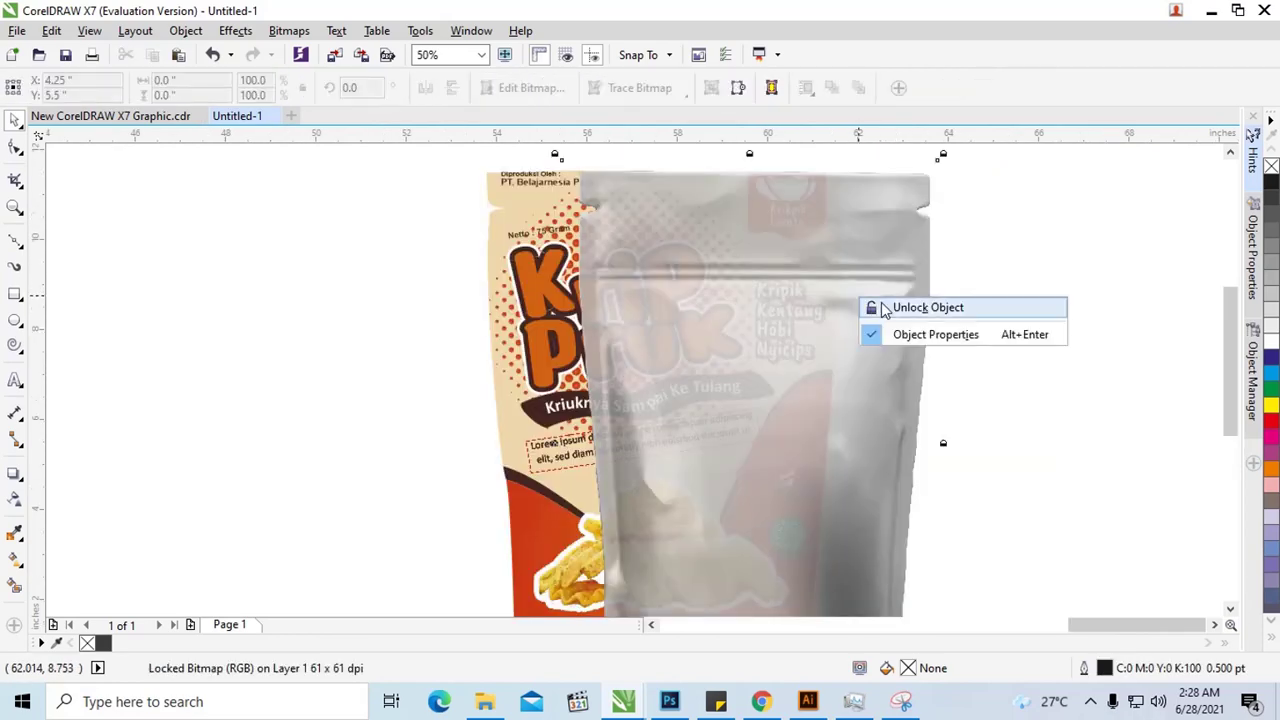
left_click(884, 310)
left_click(1013, 312)
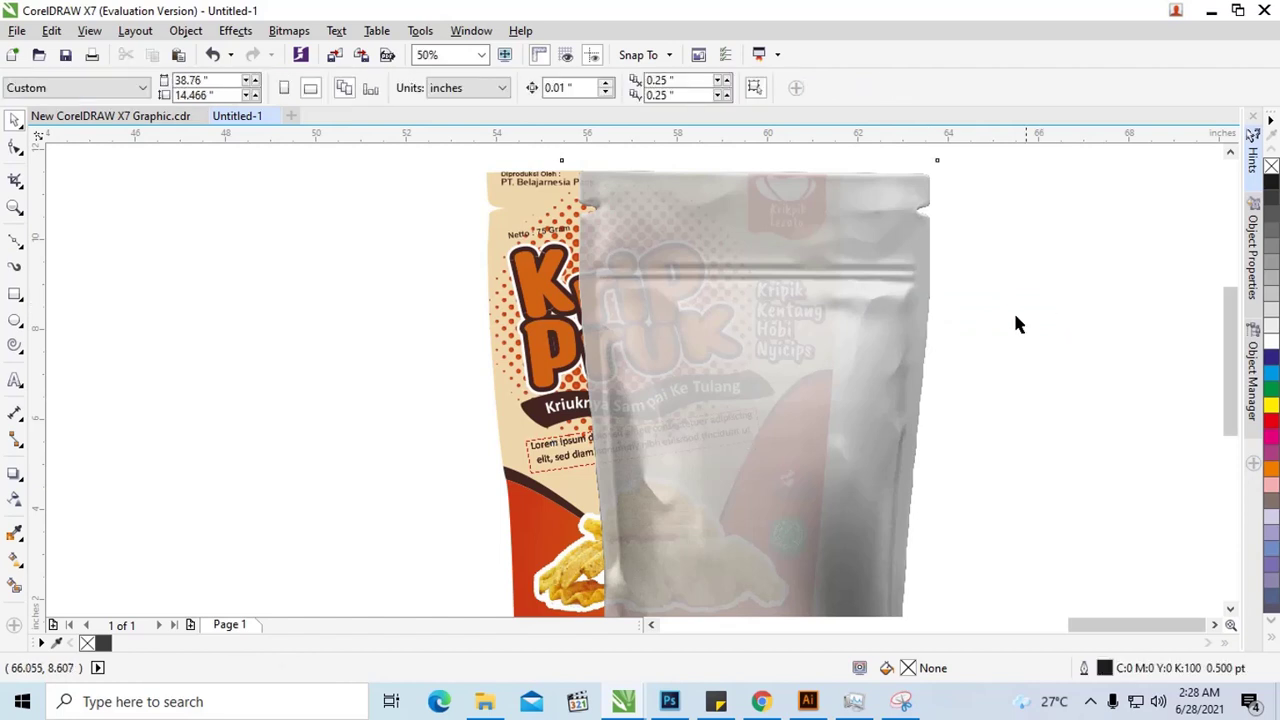
left_click(821, 308)
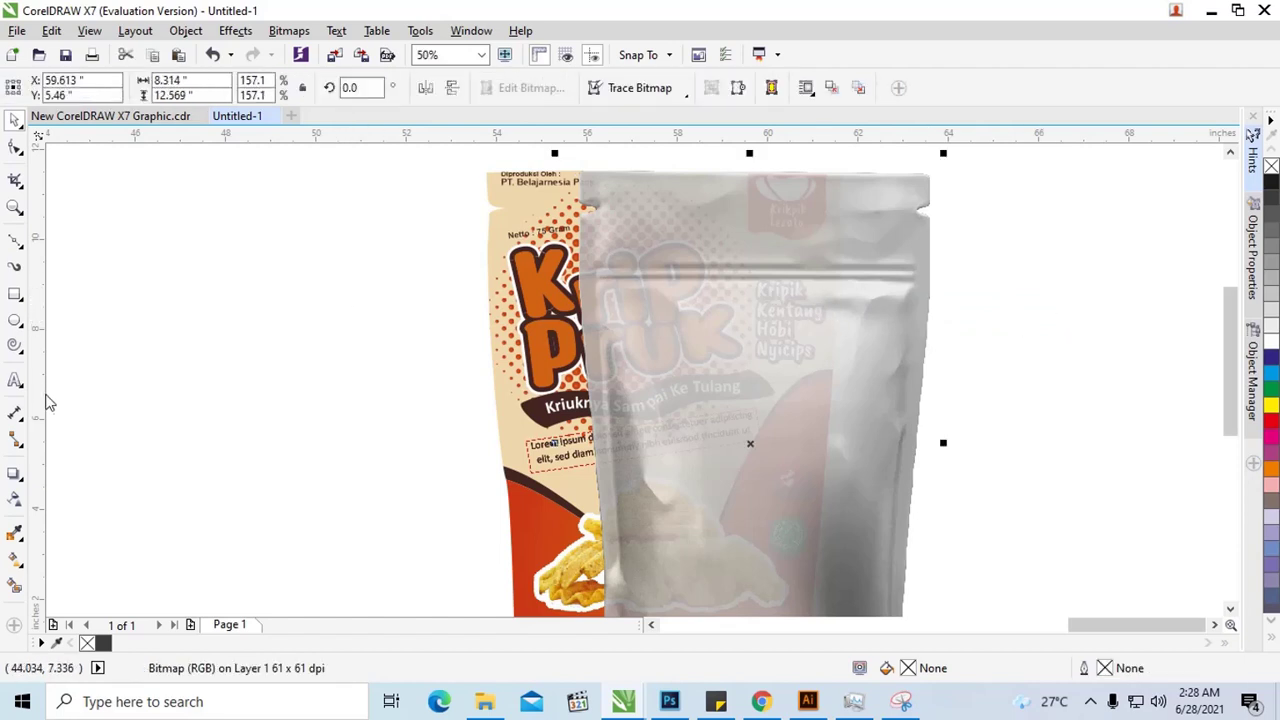
Give the pouch photo Uniform transparency in Multiply merge mode with a lowered transparency amount
left_click(14, 500)
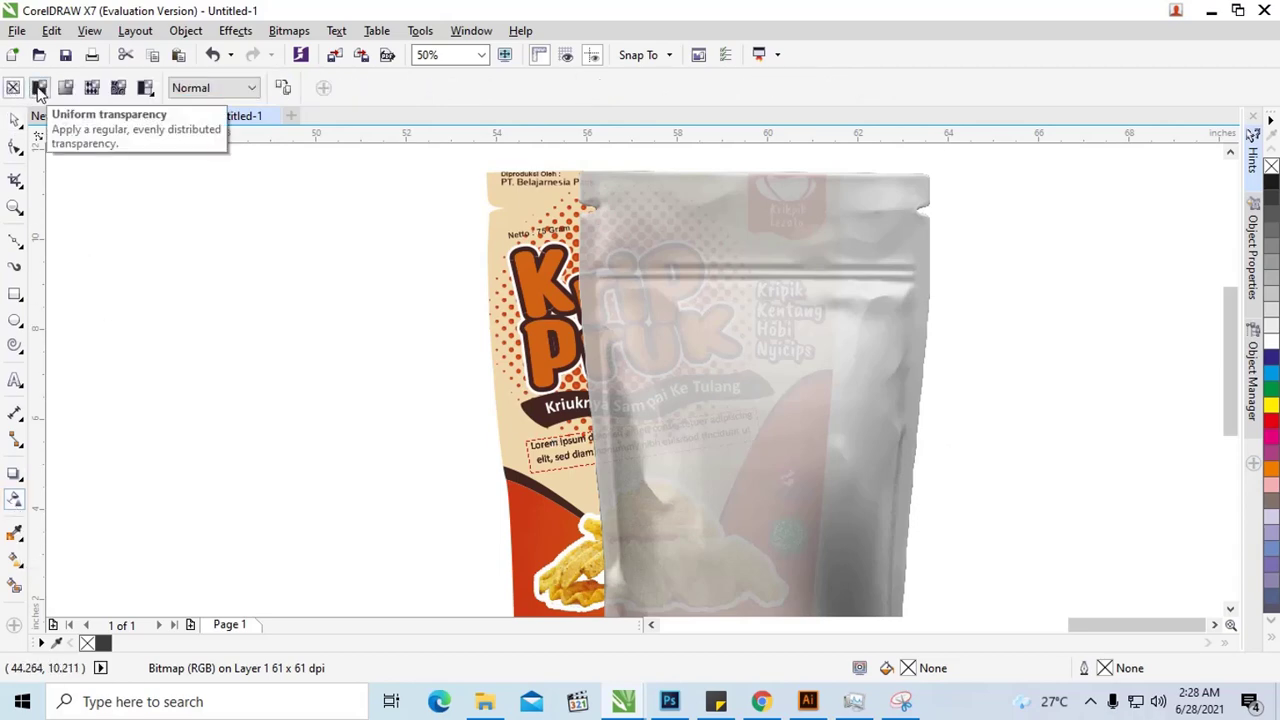
left_click(40, 89)
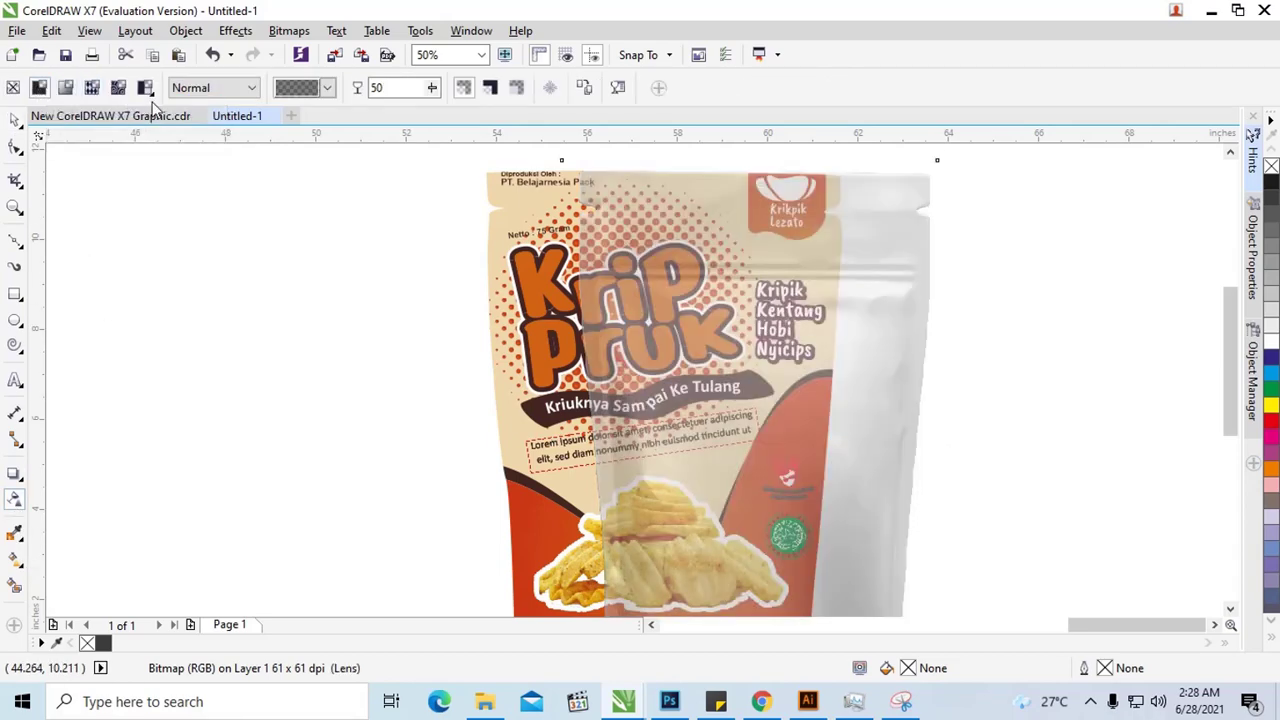
left_click(200, 88)
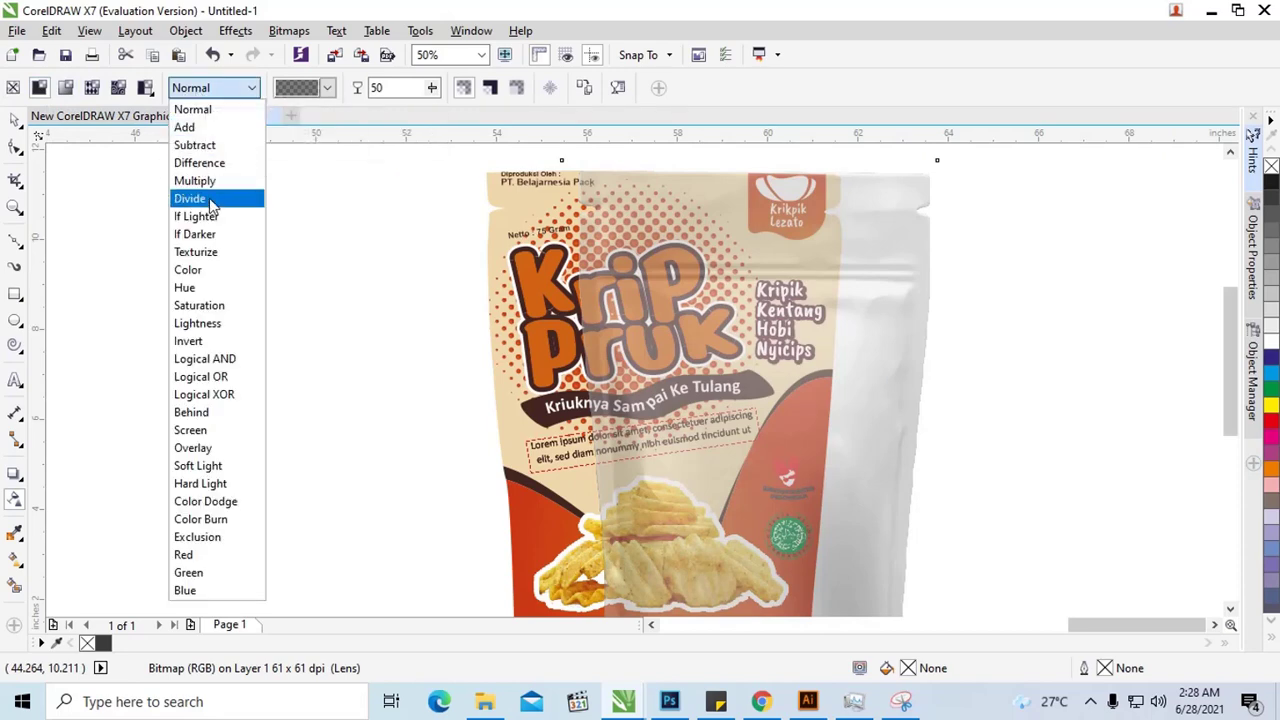
left_click(194, 180)
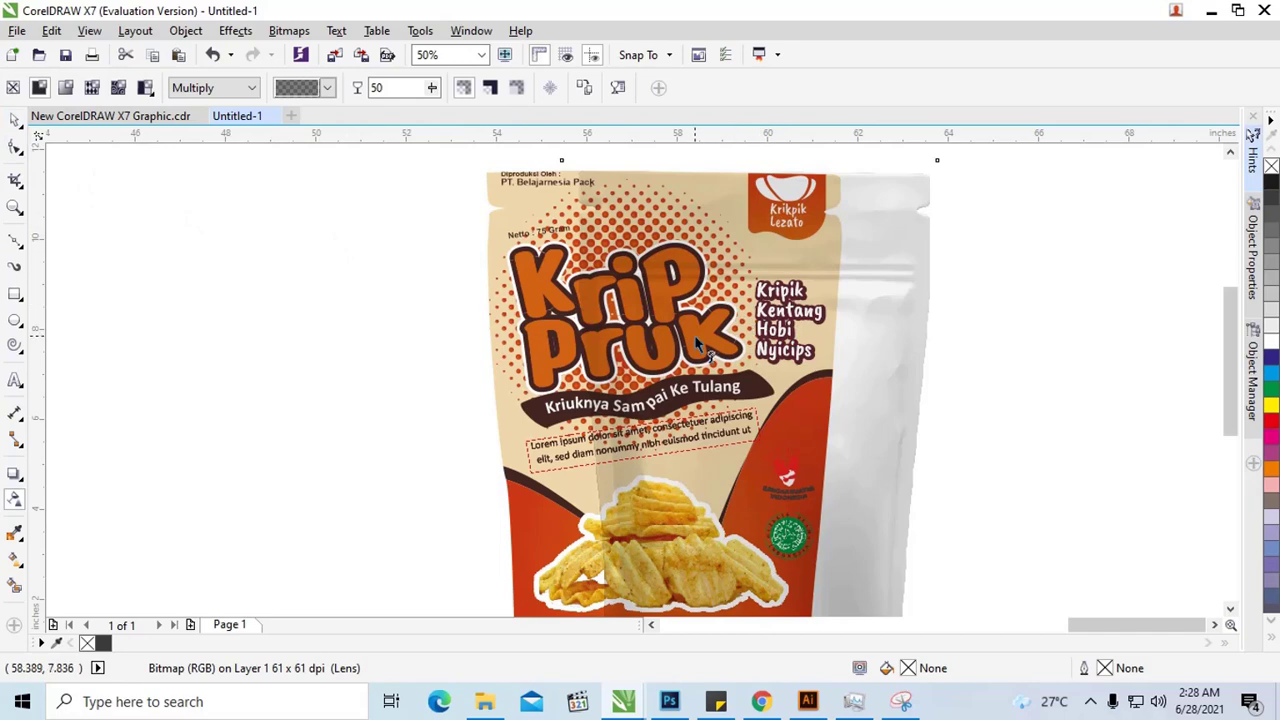
scroll(692, 355, "down", 2)
scroll(678, 362, "up", 2)
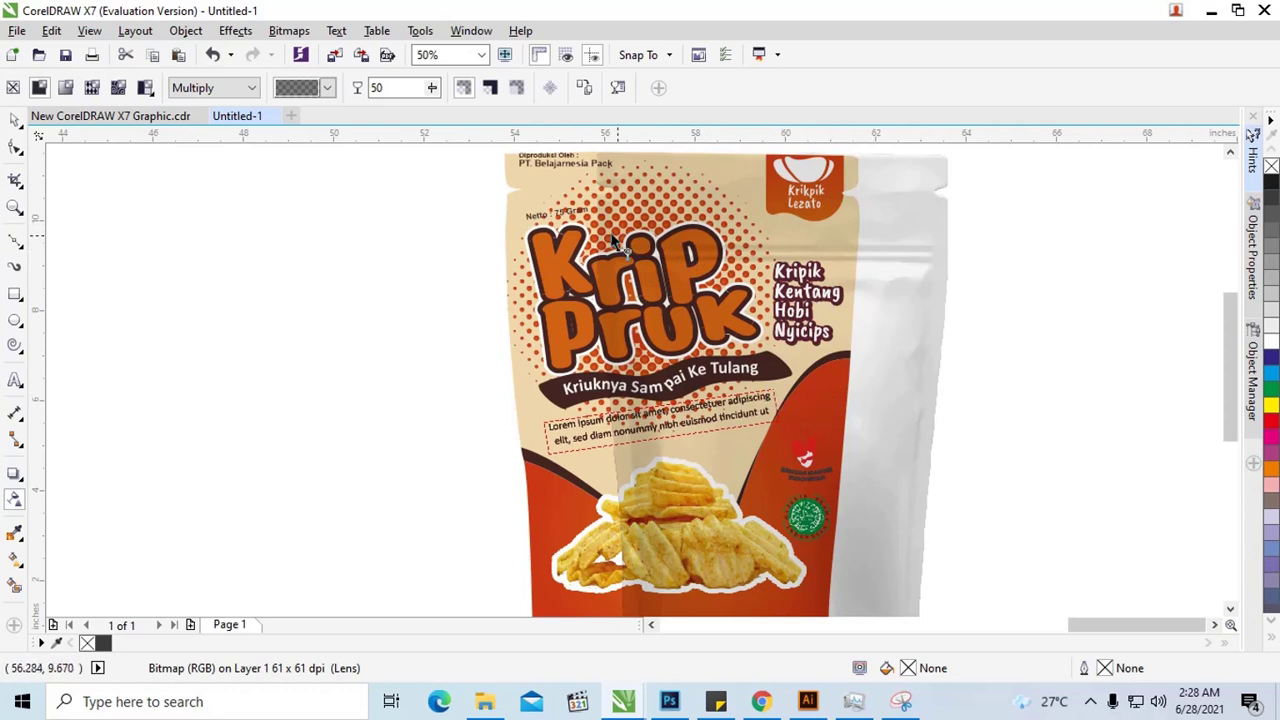
left_click_drag(432, 87, 353, 119)
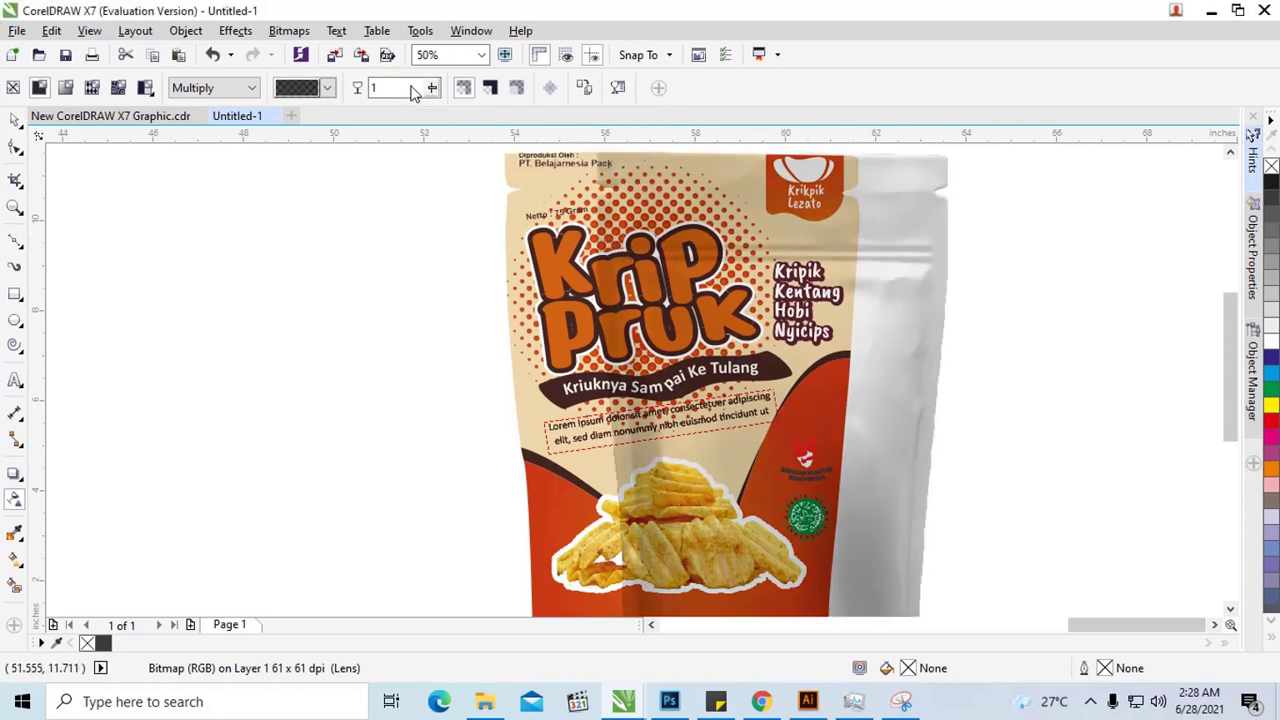
Select the clipped design and pouch photo, nudging the pouch photo slightly left
left_click(15, 120)
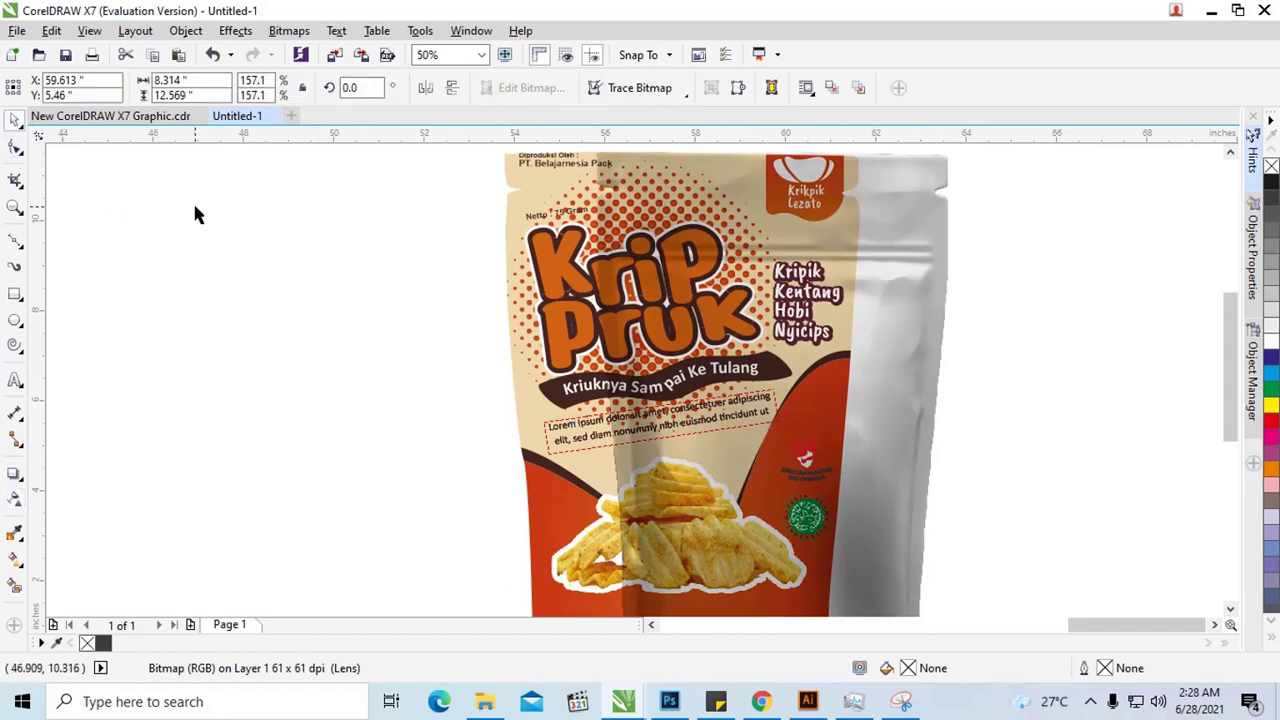
left_click(460, 245)
left_click(512, 228)
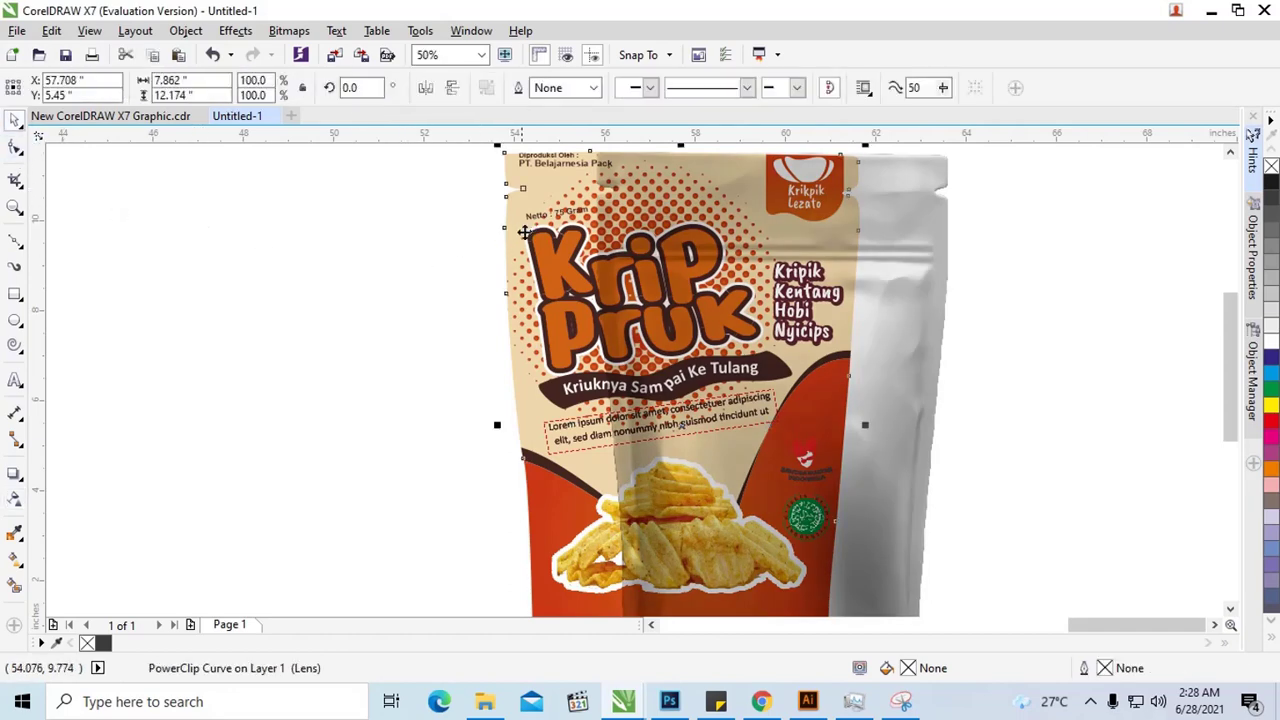
left_click(885, 242, "shift")
scroll(752, 245, "down", 1)
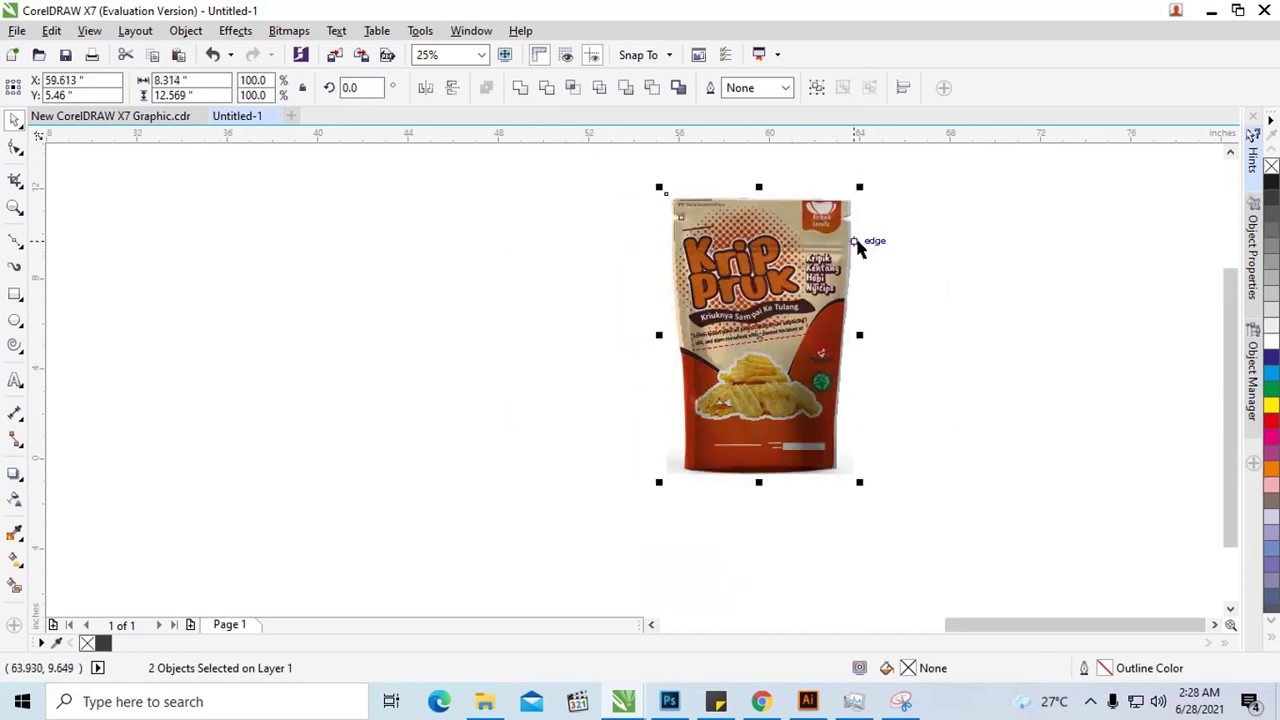
scroll(860, 243, "up", 1)
left_click(768, 262)
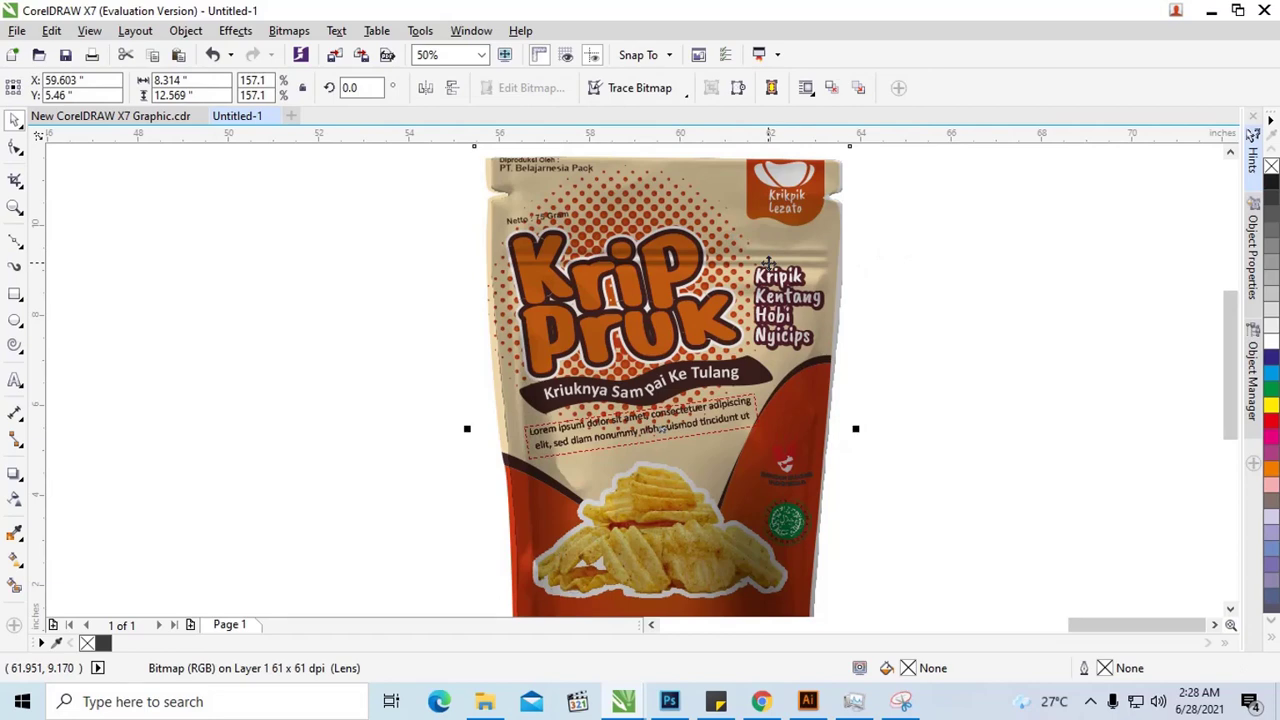
left_click_drag(768, 262, 766, 262)
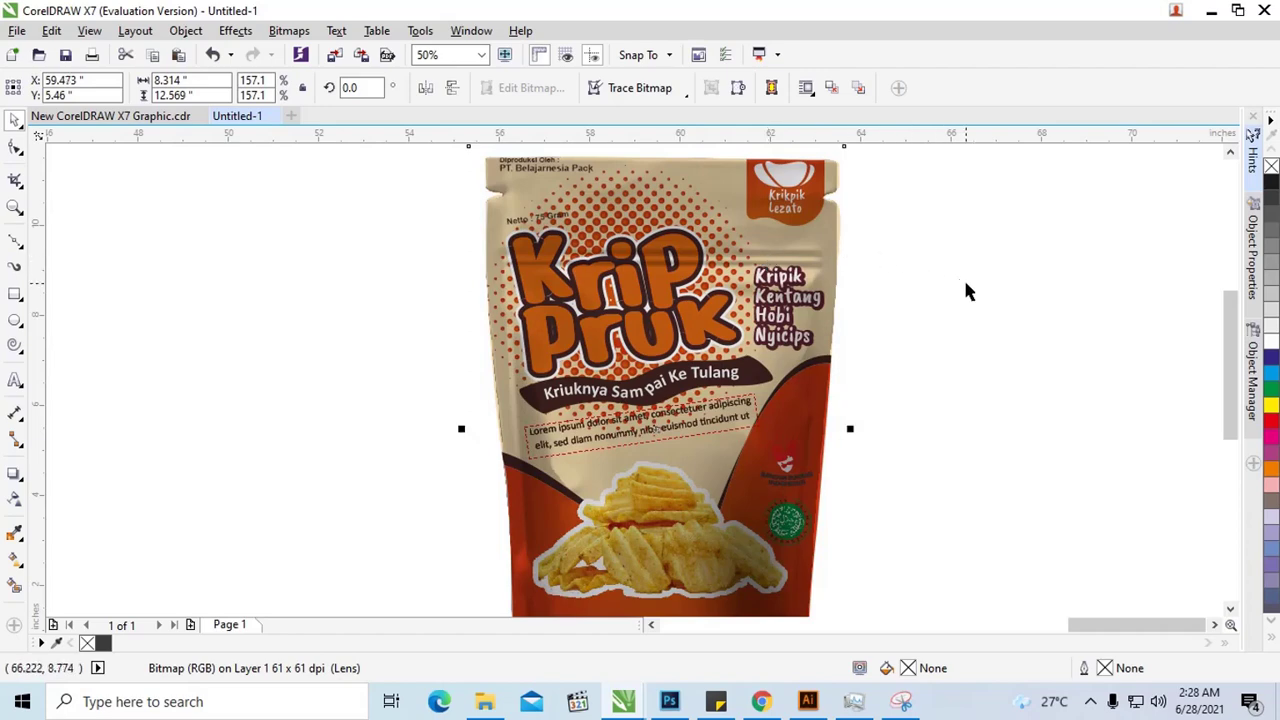
Deselect everything, zoom to 100% and bring up the Illustrator packaging file
scroll(917, 275, "down", 2)
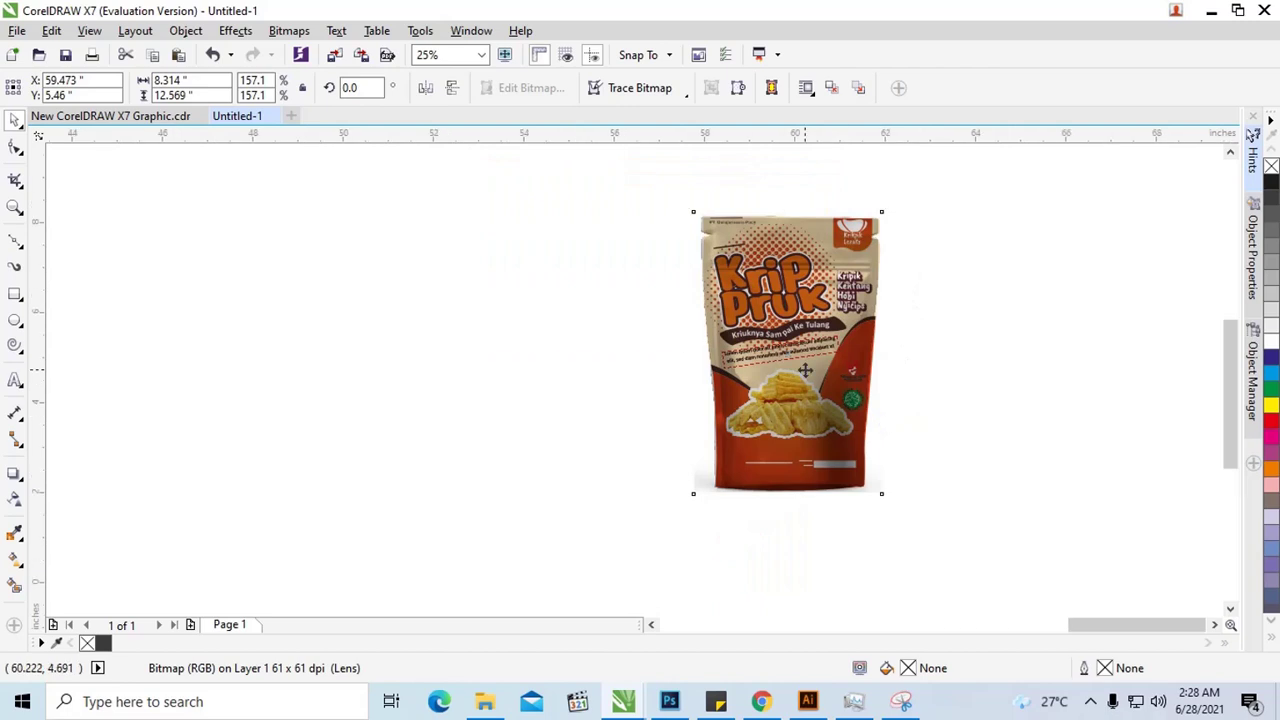
scroll(803, 366, "up", 2)
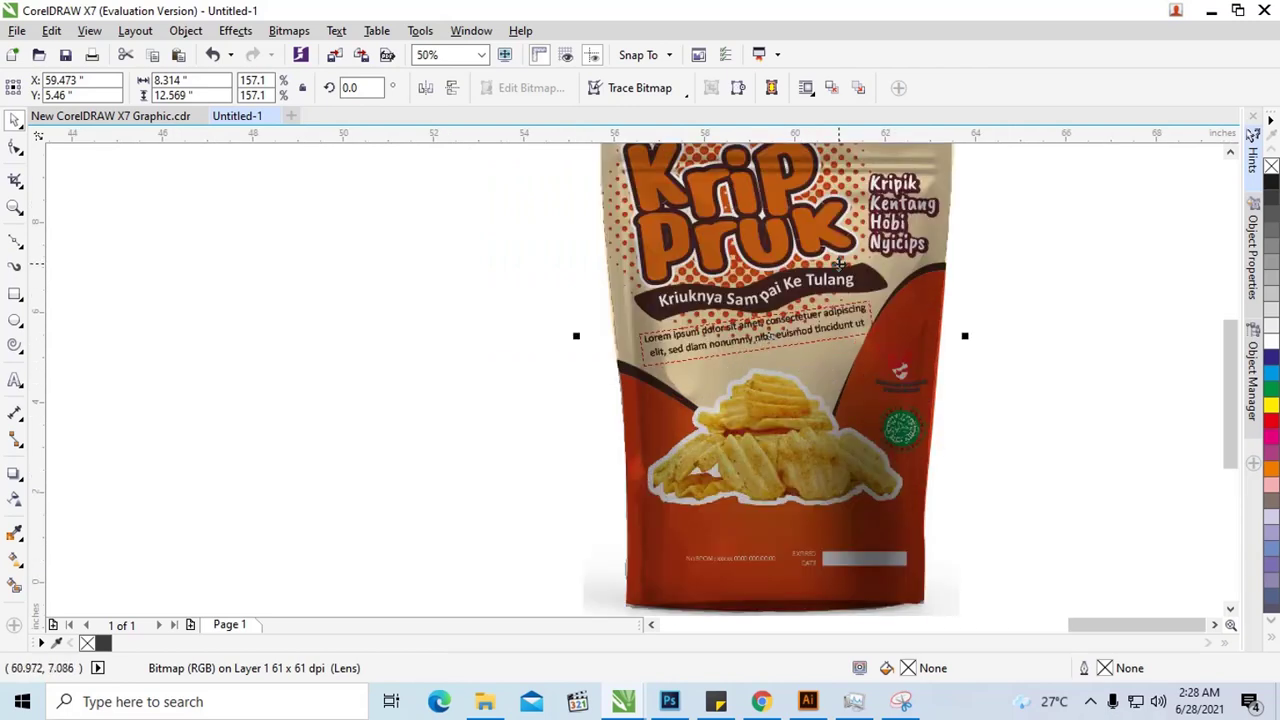
scroll(840, 263, "down", 2)
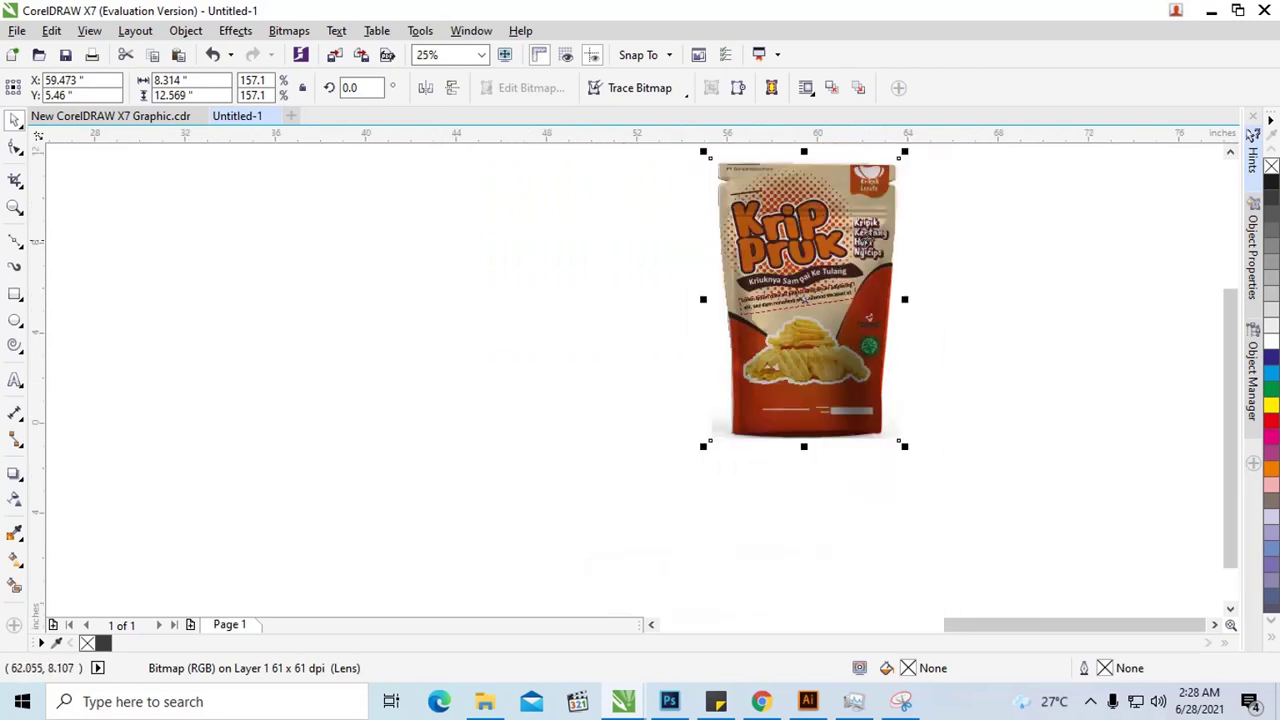
left_click(919, 217)
scroll(919, 217, "up", 1)
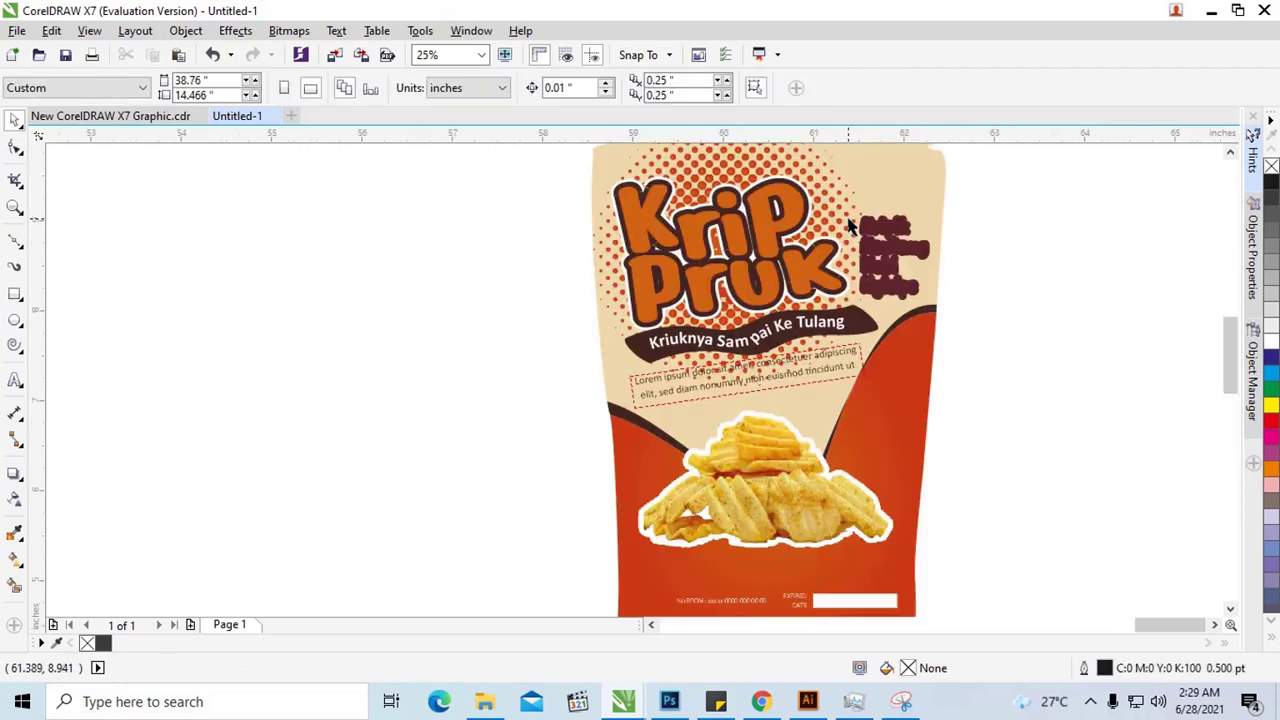
scroll(848, 222, "up", 1)
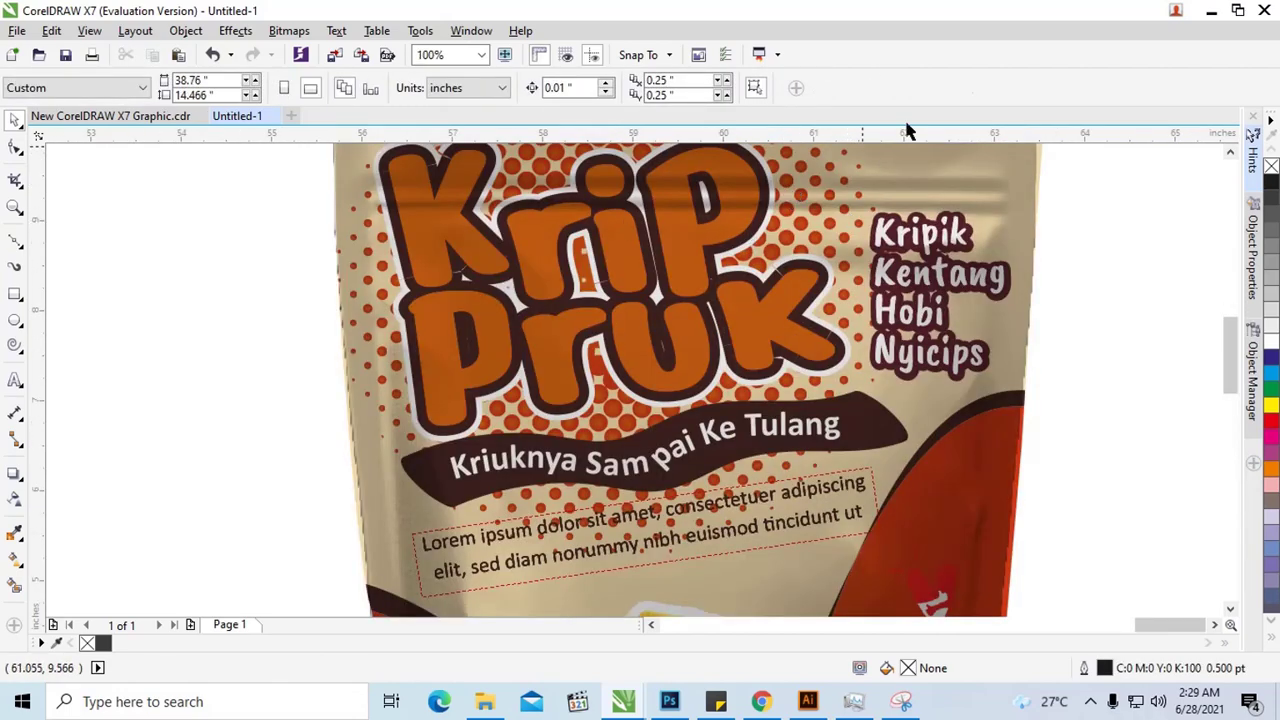
left_click(808, 702)
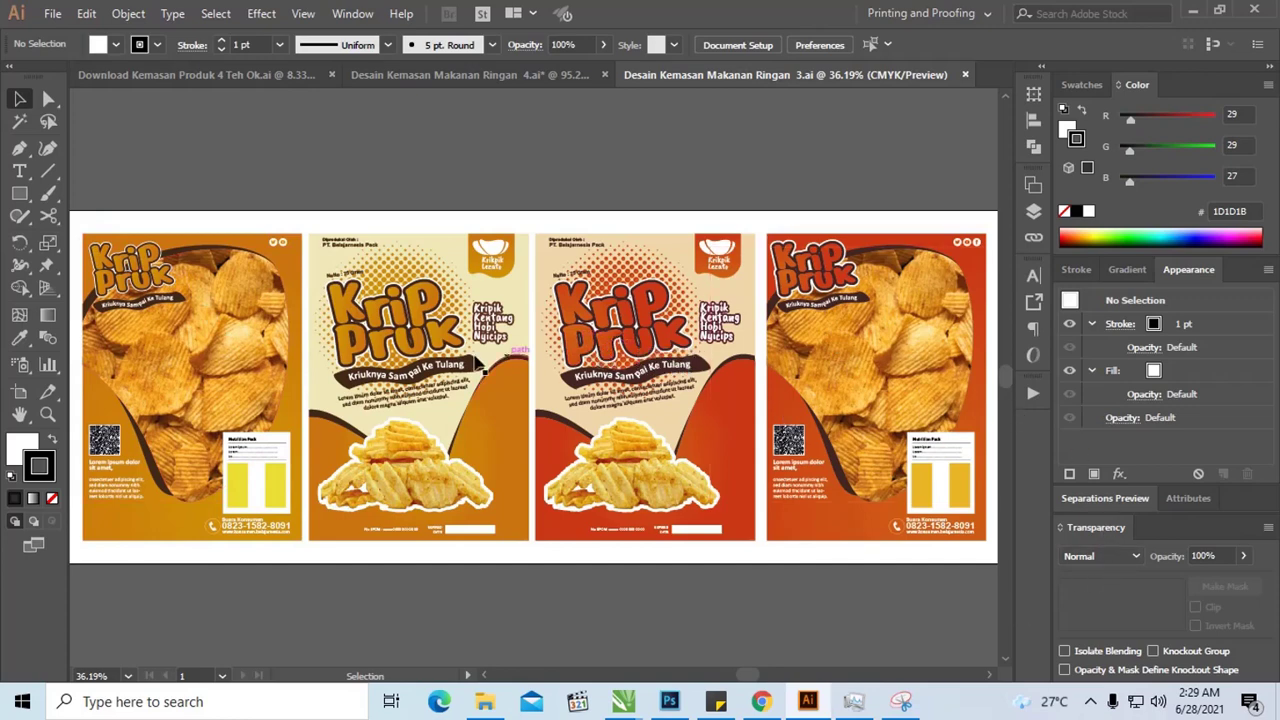
left_click(22, 150)
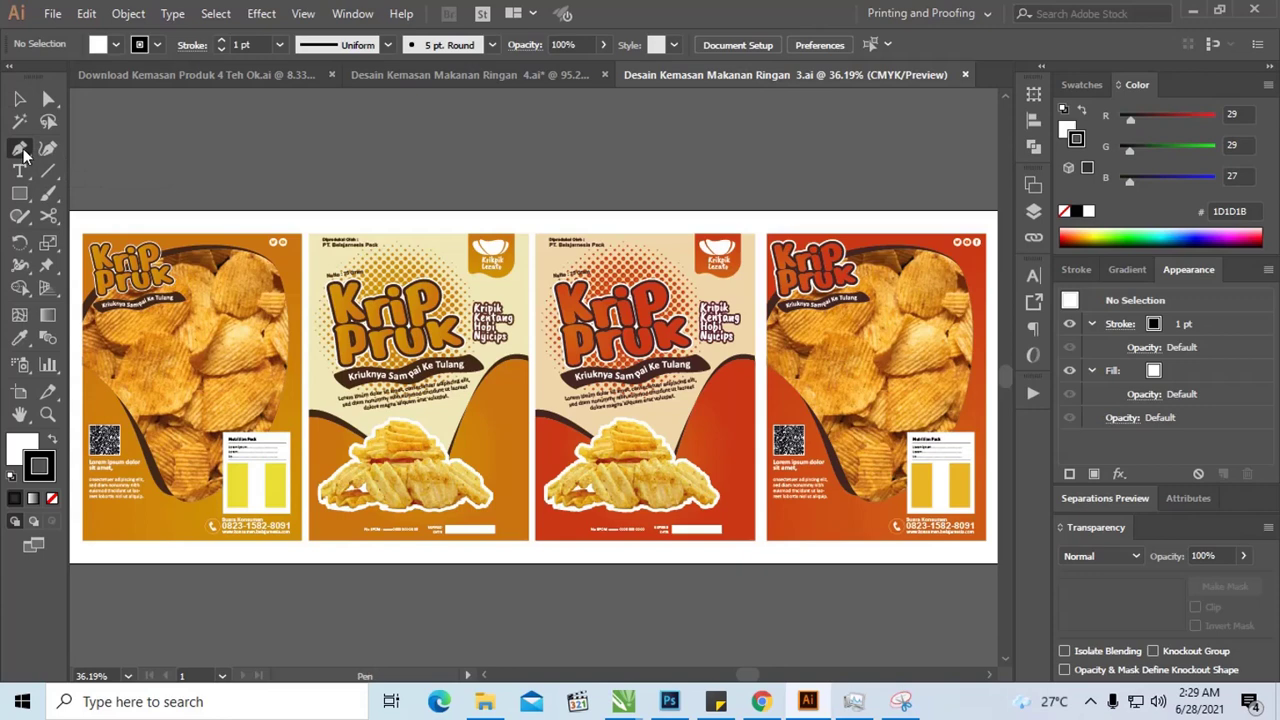
left_click(22, 150)
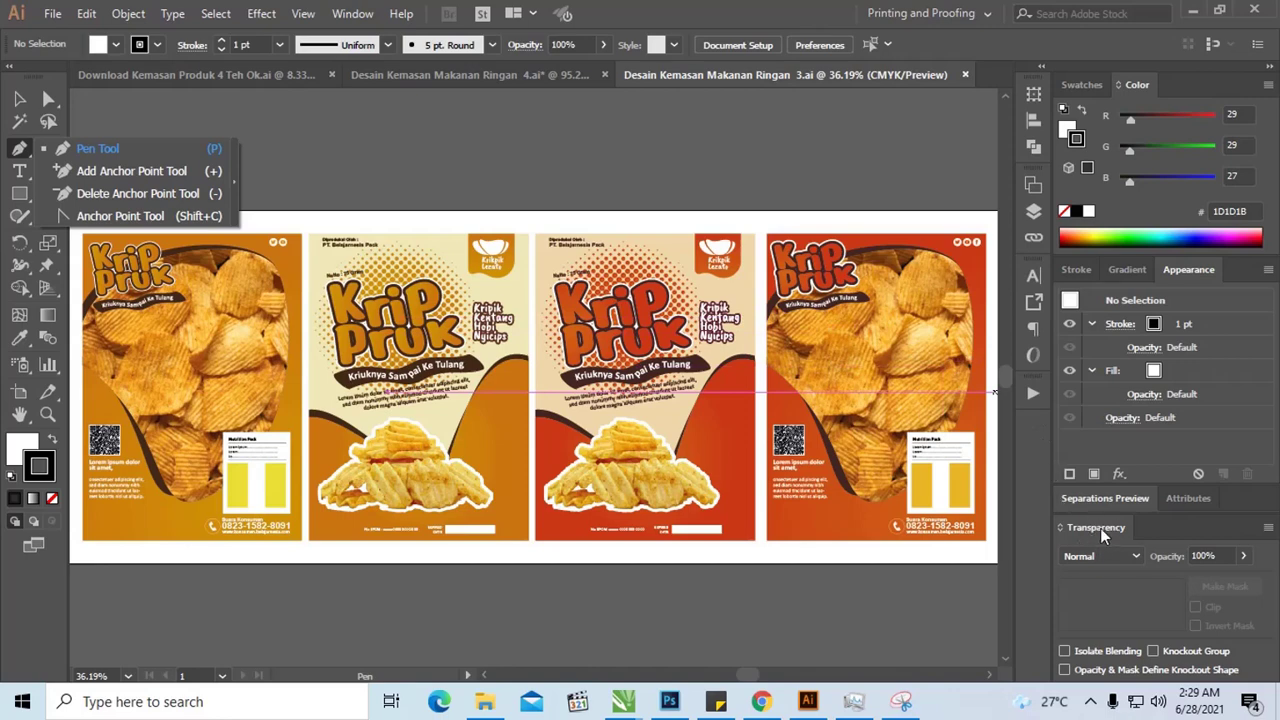
left_click(1105, 565)
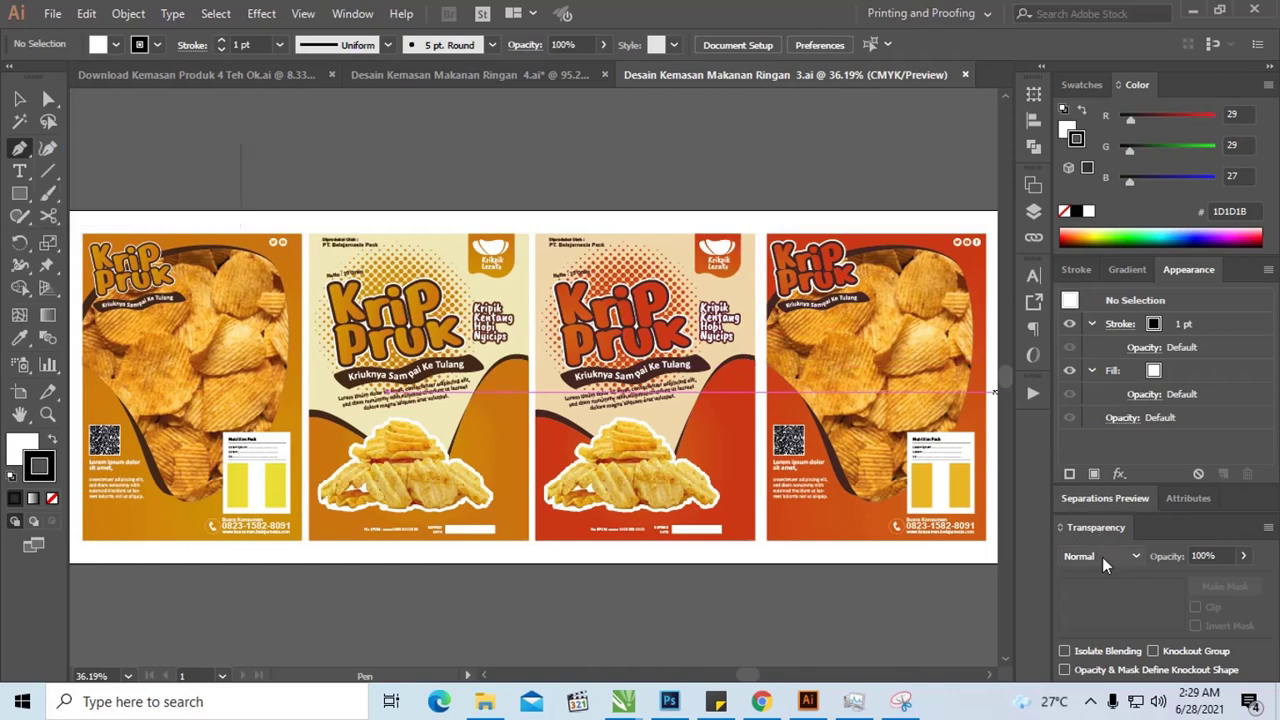
left_click(1104, 560)
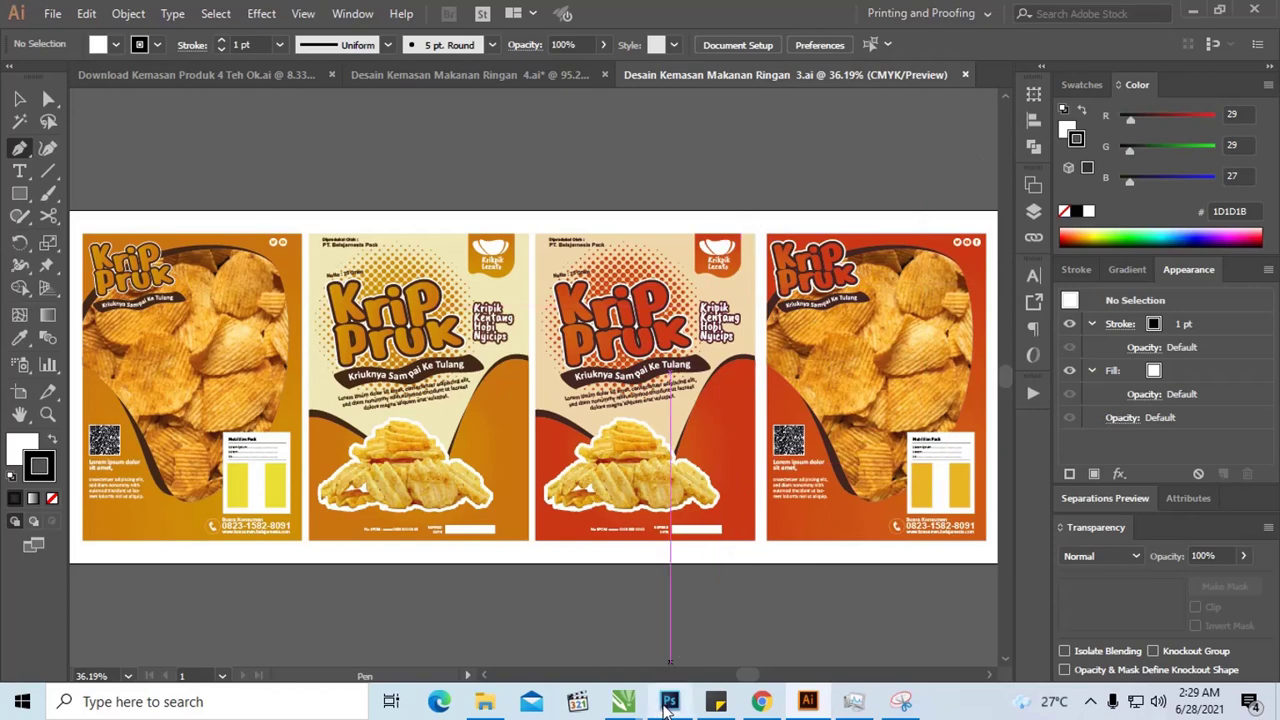
Crop-expand the Photoshop canvas to add a transparent margin around the Krip Pruk design, then zoom out
left_click(669, 703)
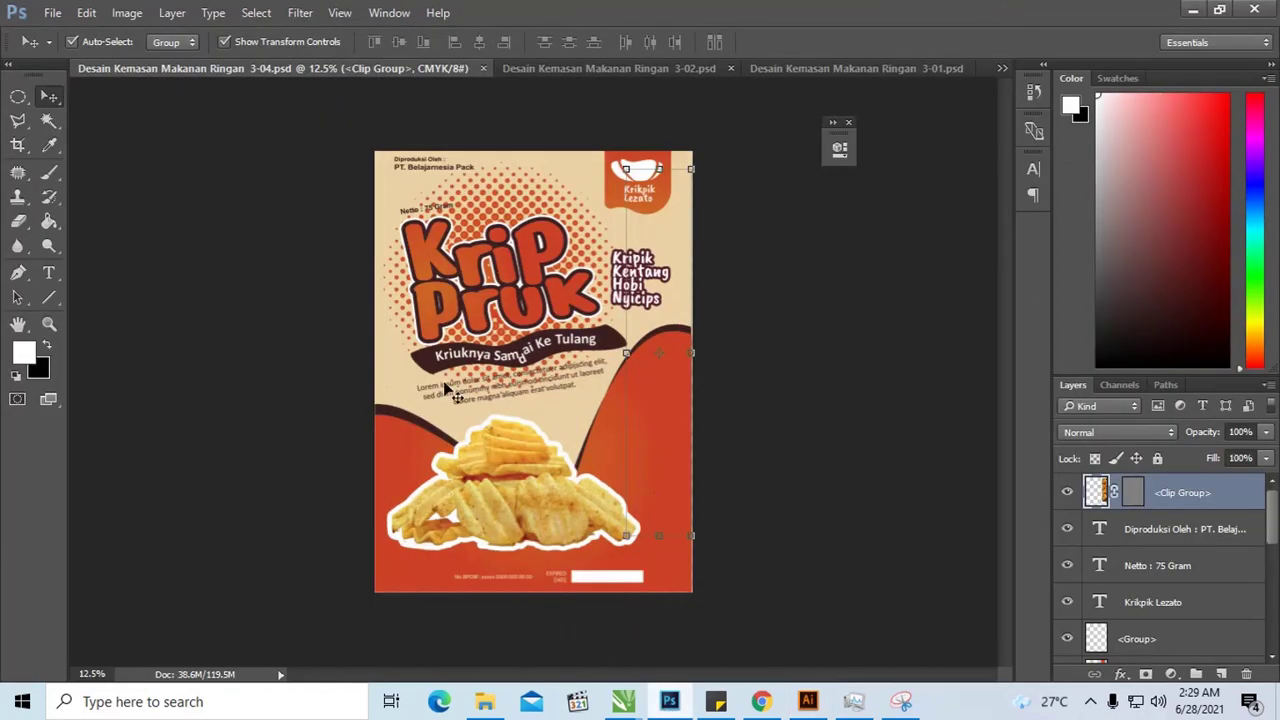
left_click(18, 97)
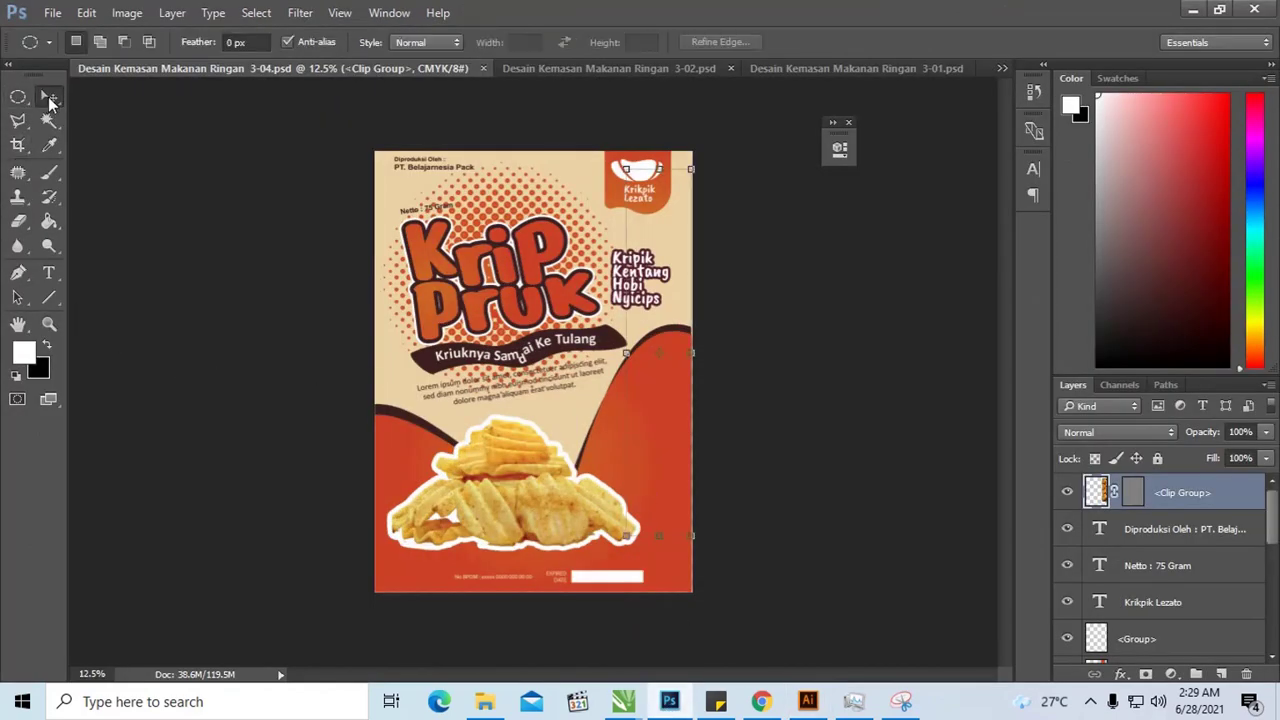
left_click(481, 121)
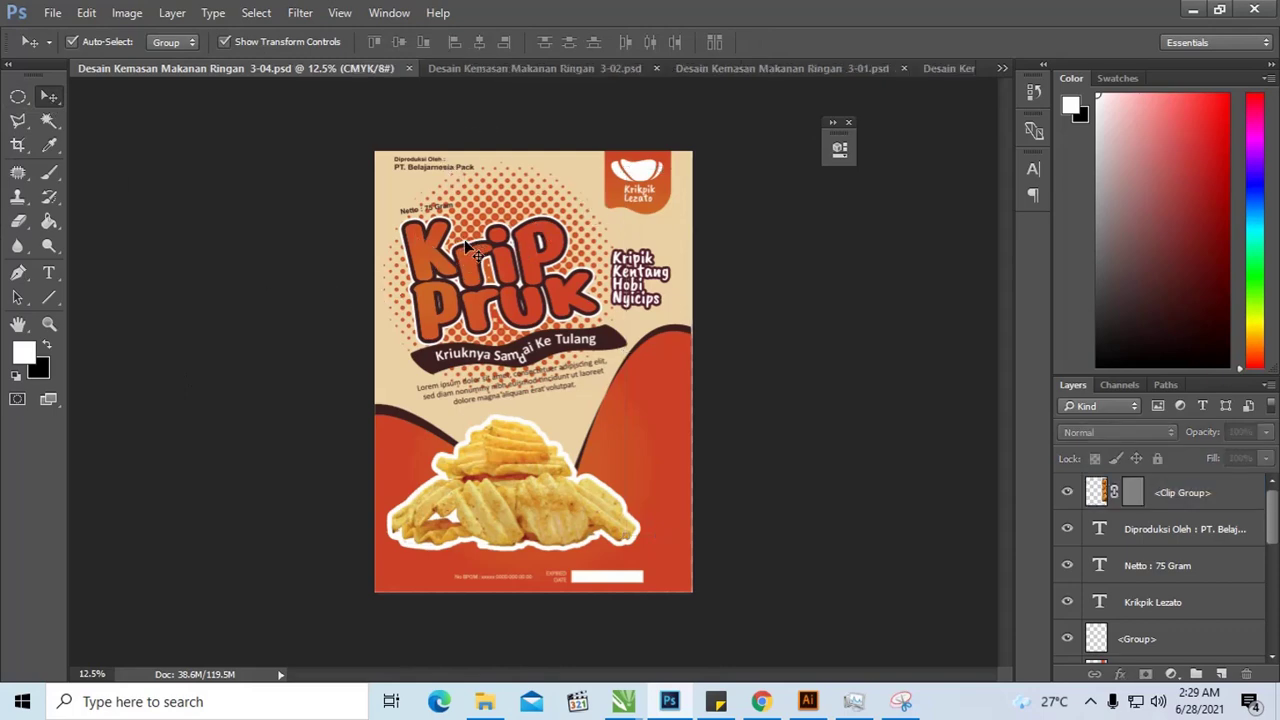
key("c")
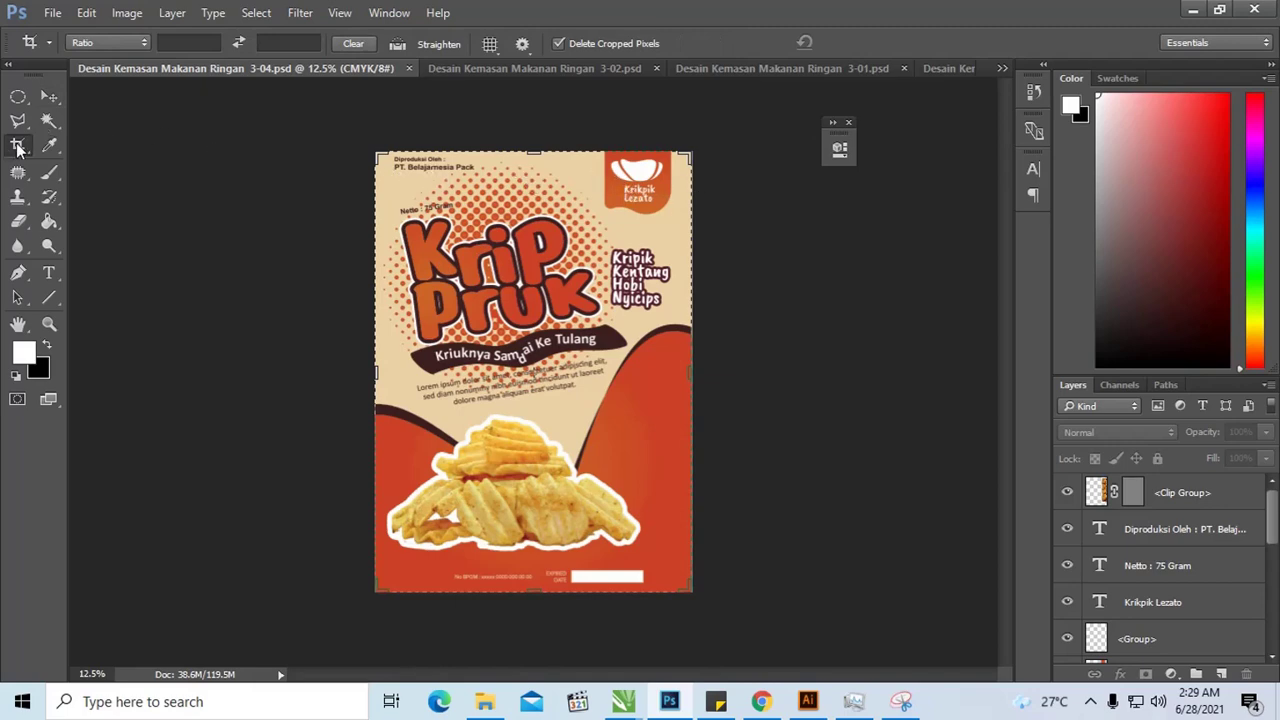
left_click_drag(690, 153, 740, 117)
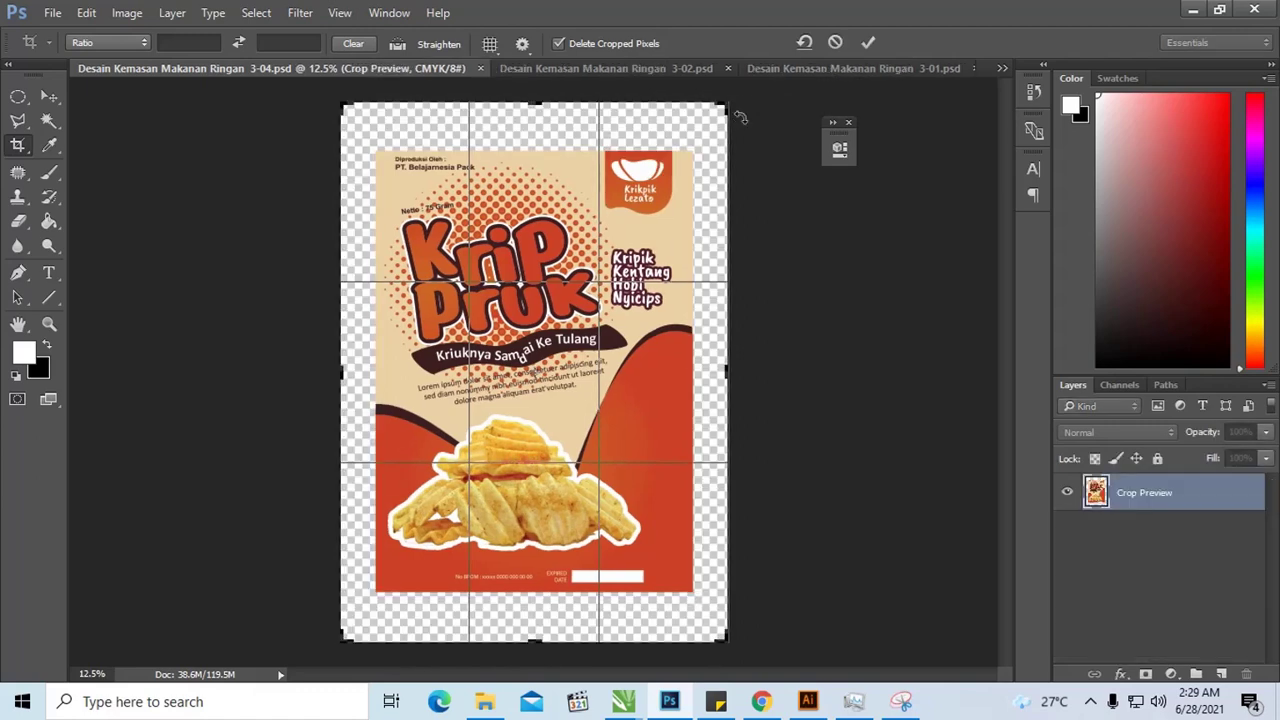
key("Return")
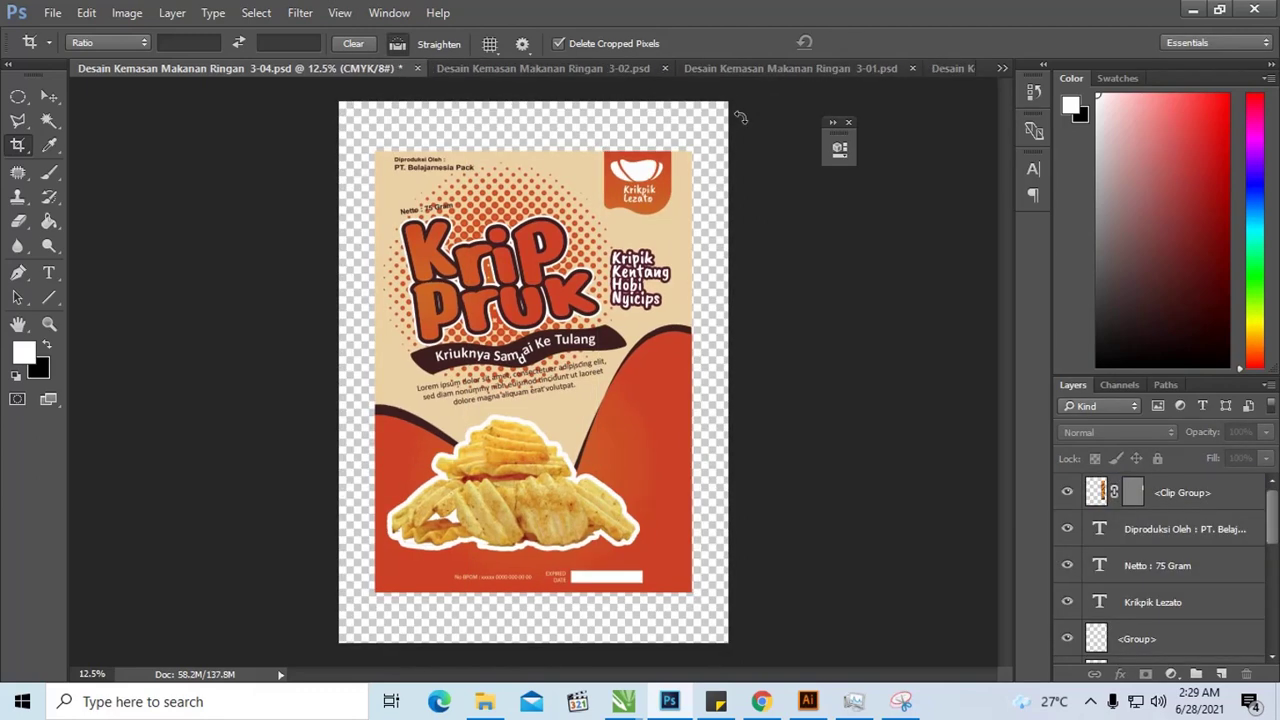
key("ctrl+minus")
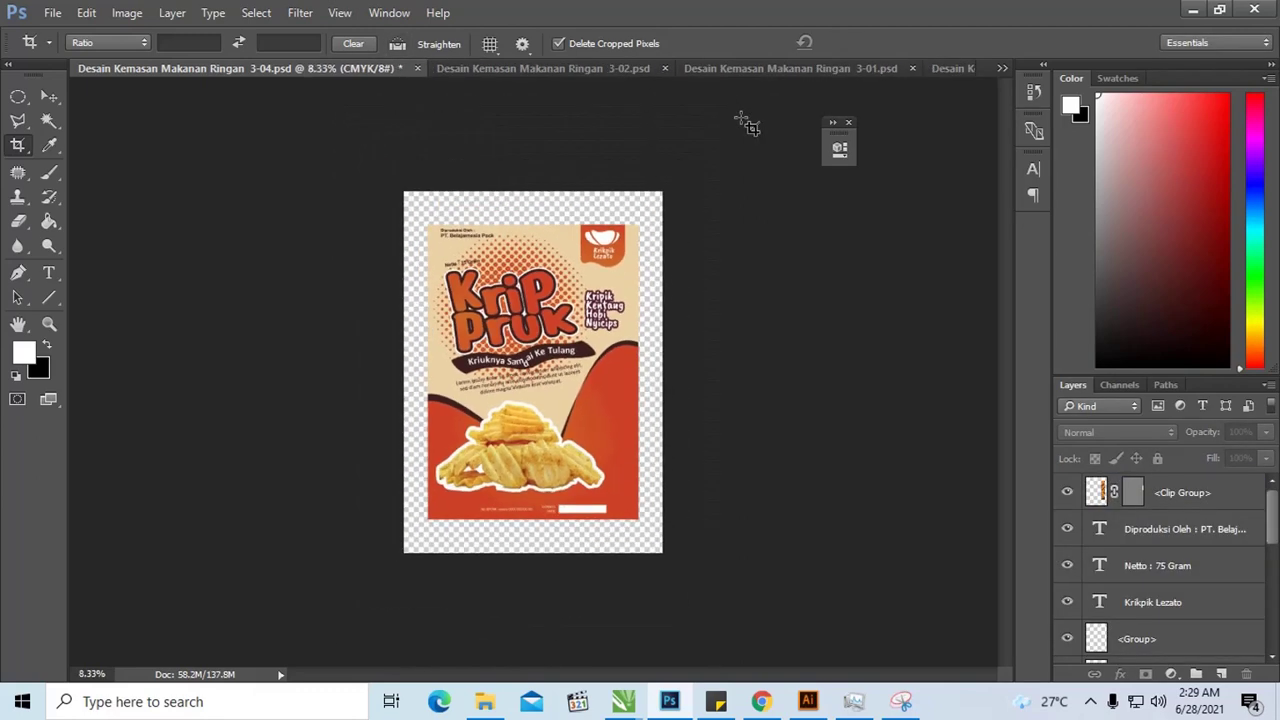
key("alt+Tab")
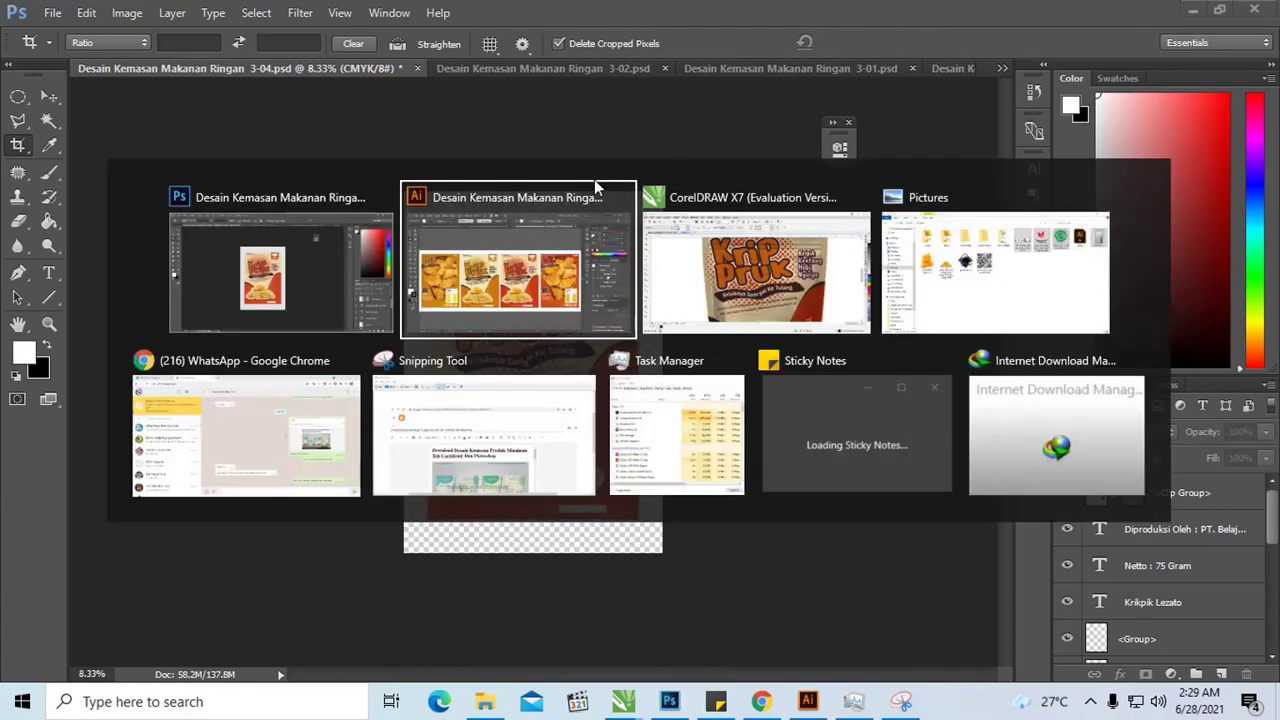
Drag the Kemasan 2~1 pouch photo from the Pictures folder onto the Photoshop canvas
left_click(893, 244)
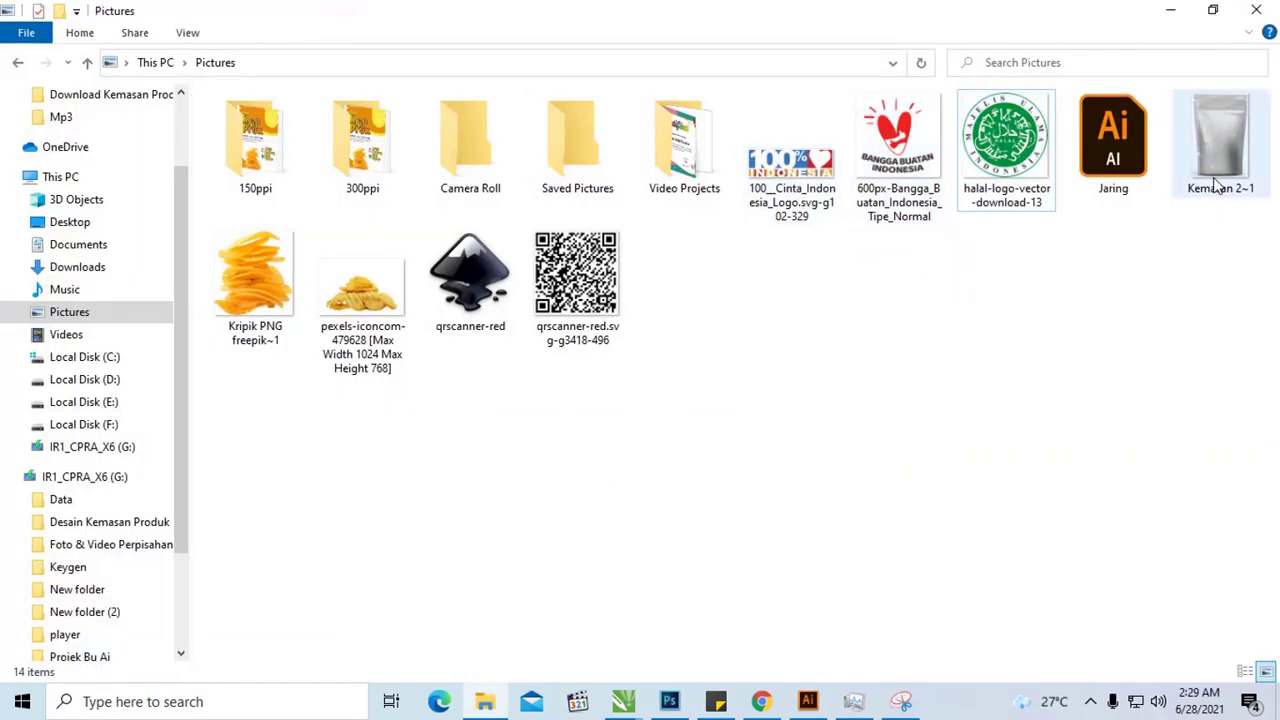
left_click_drag(1222, 186, 838, 448)
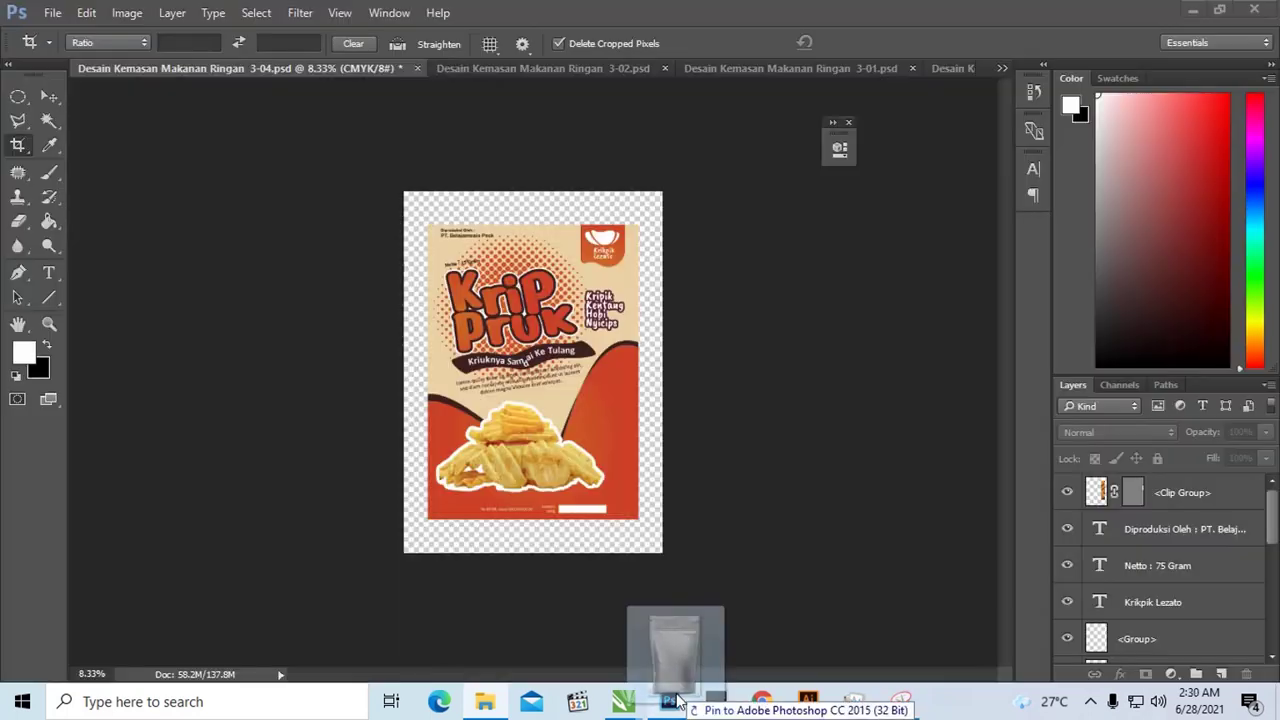
left_click_drag(838, 448, 646, 577)
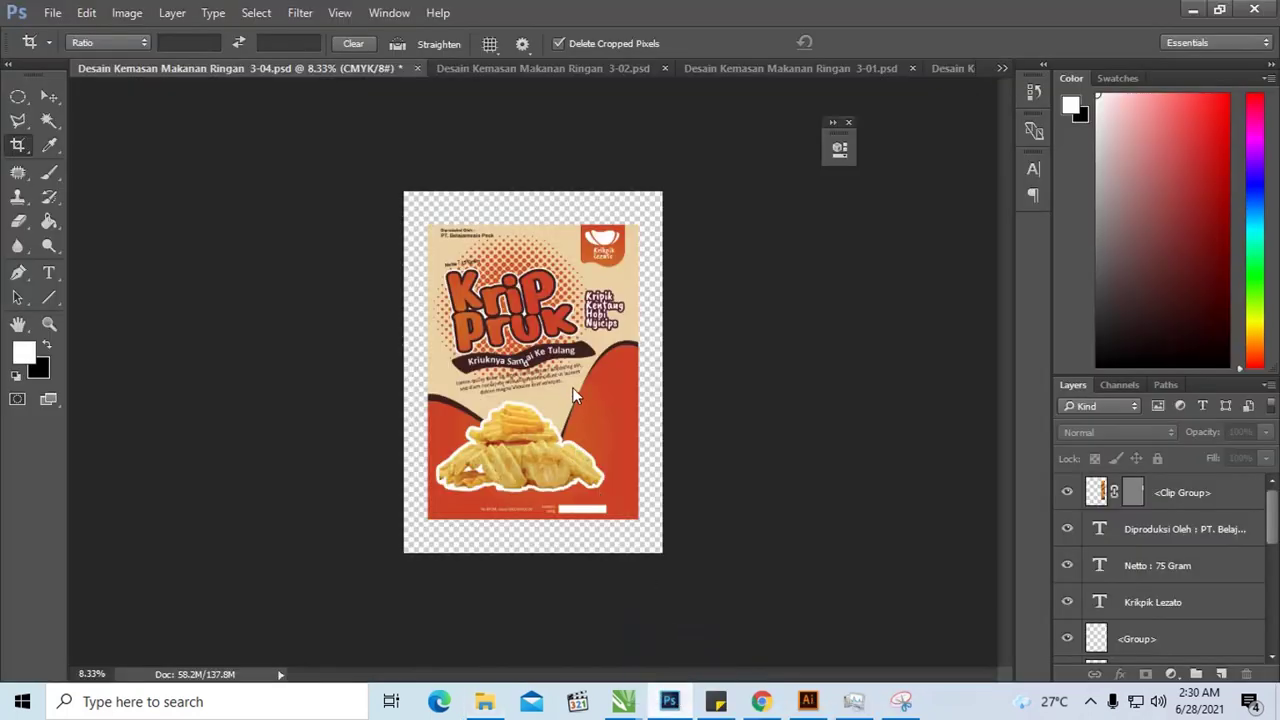
left_click_drag(573, 394, 528, 355)
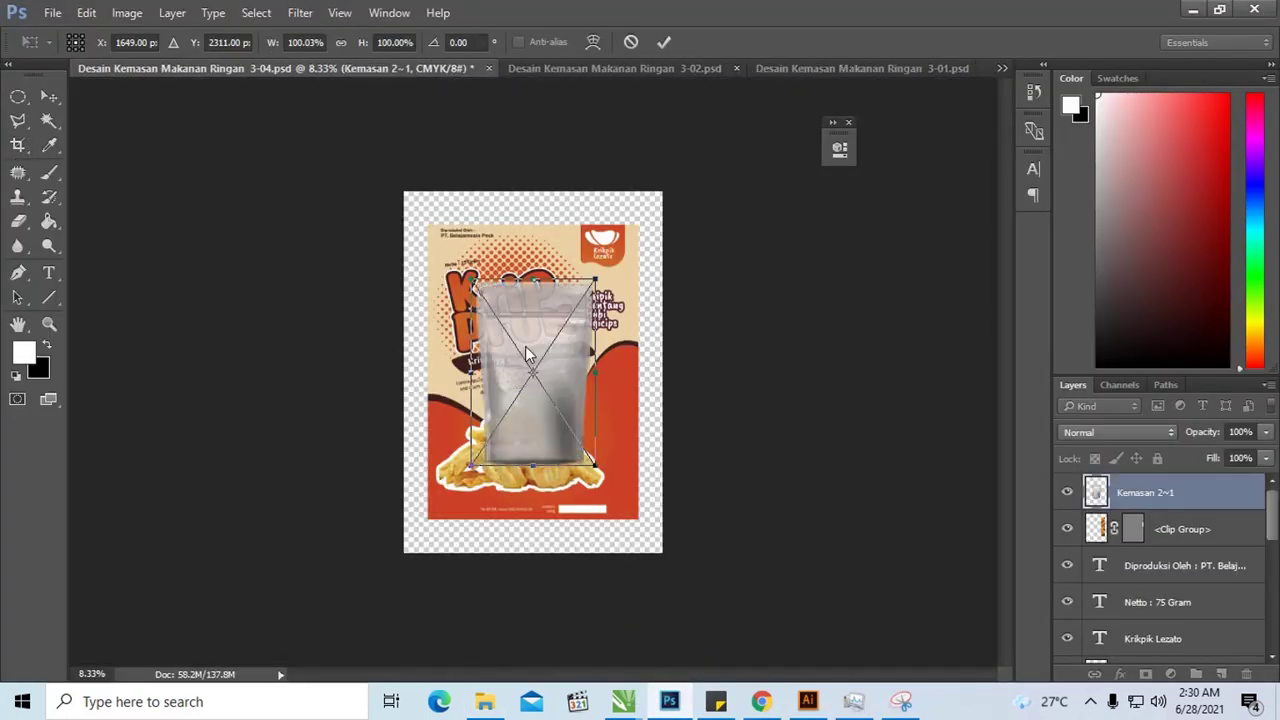
key("Return")
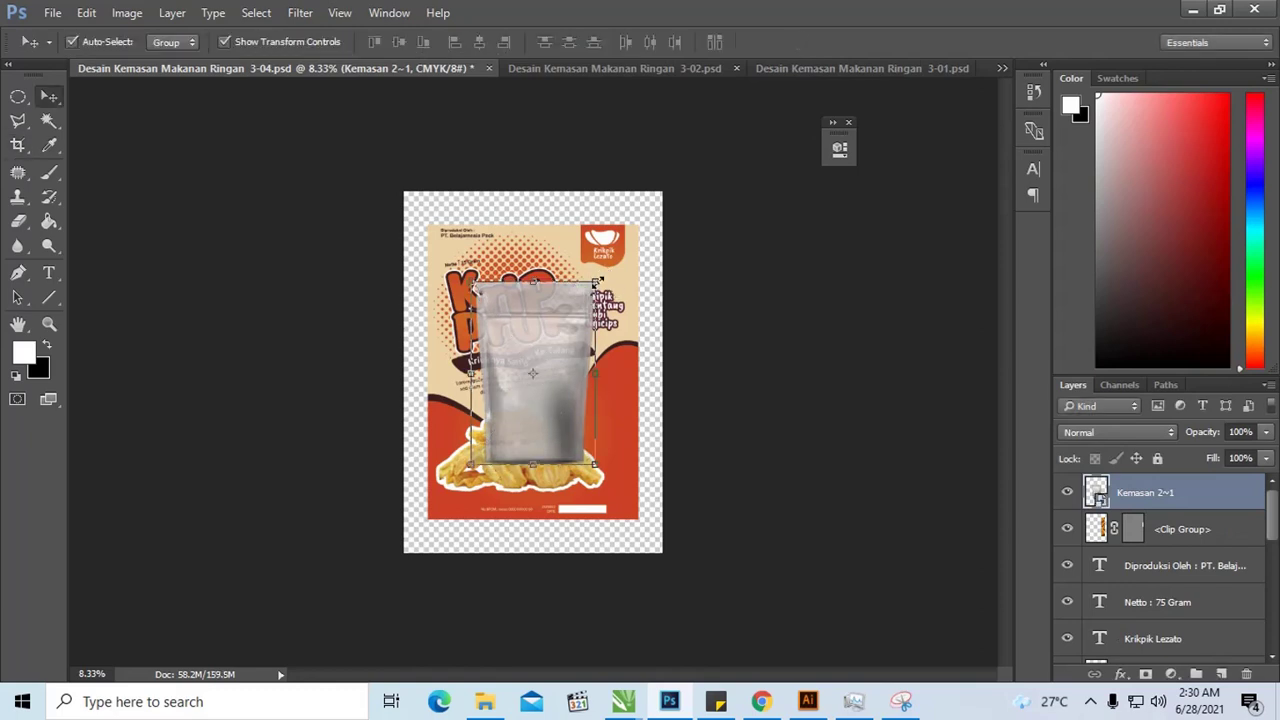
Scale the pouch photo up to about 163% to cover the design, then zoom in
left_click_drag(597, 287, 646, 227)
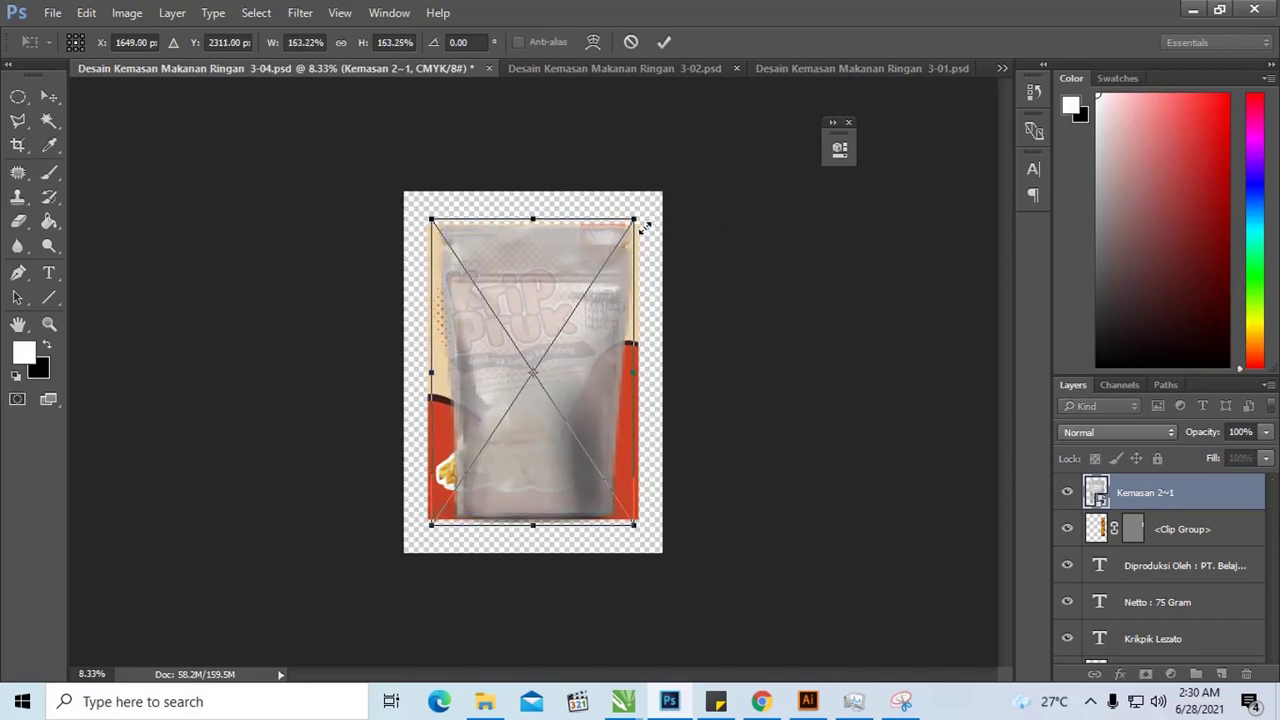
key("Return")
key("z")
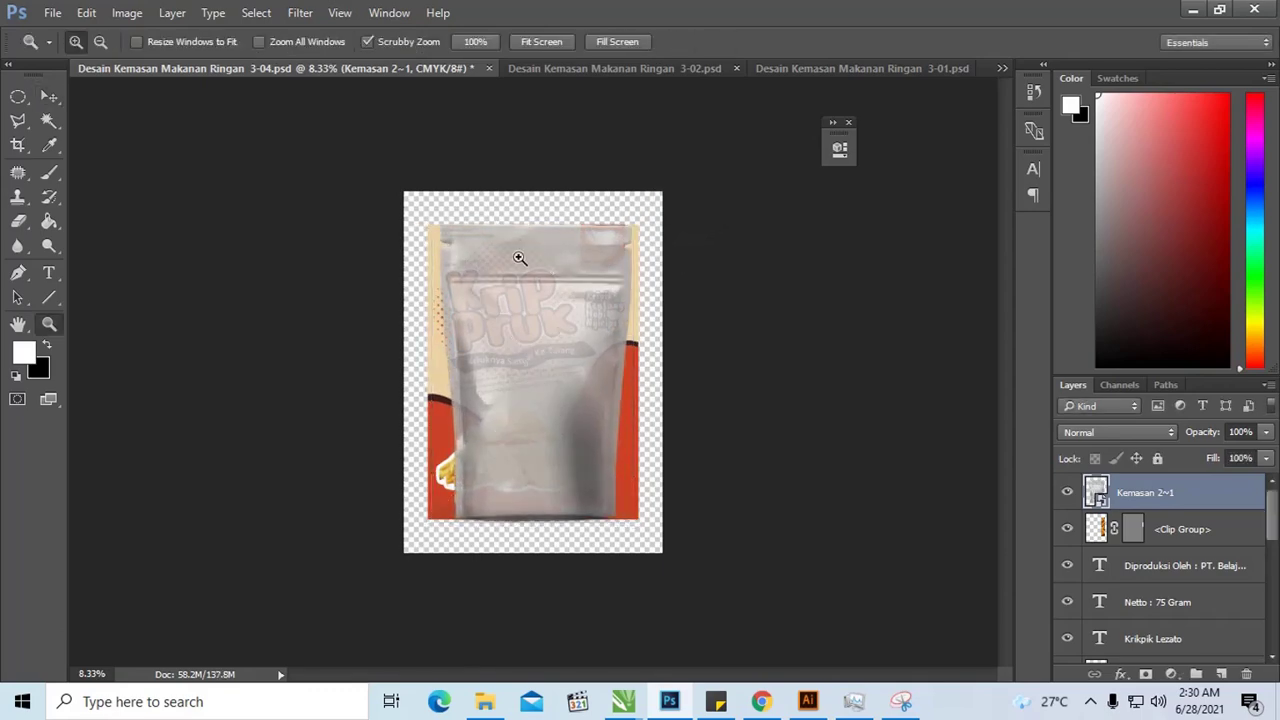
mouse_move(449, 232)
left_mouse_down()
mouse_move(557, 309)
mouse_move(529, 317)
mouse_move(499, 296)
left_mouse_up()
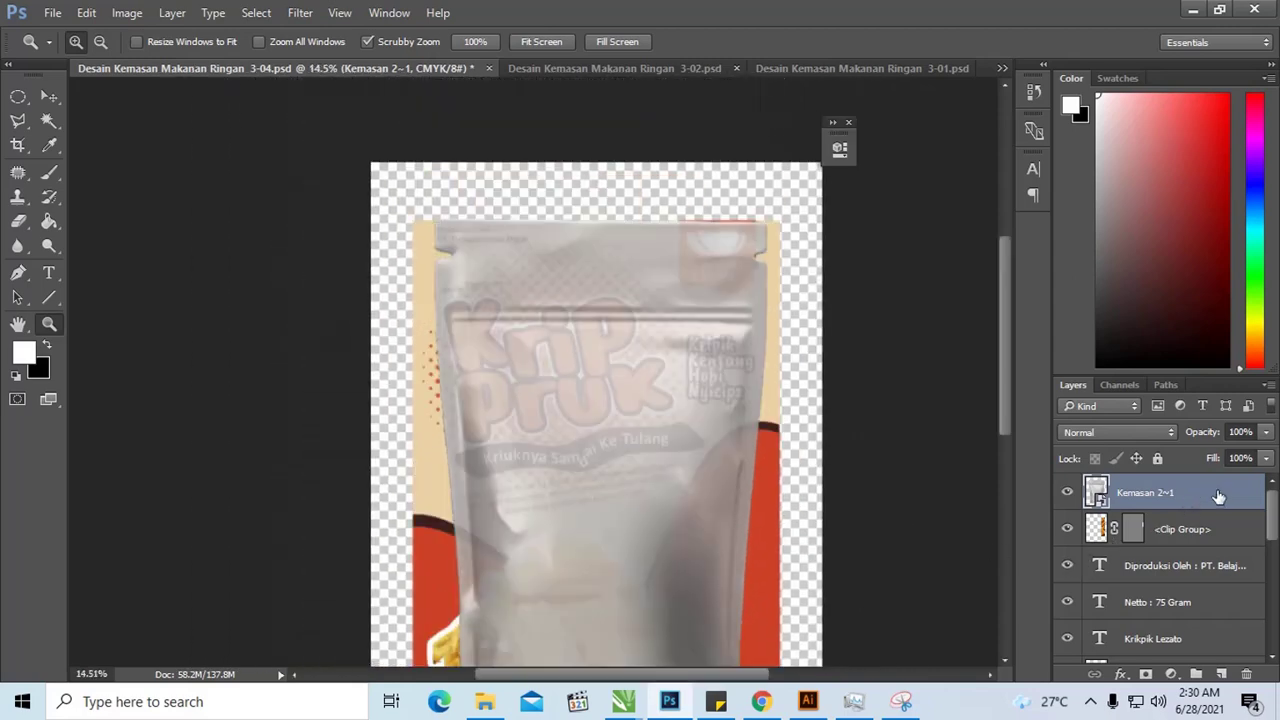
Set the Kemasan 2~1 layer's Fill to 34% and apply Lock All
left_click(1265, 459)
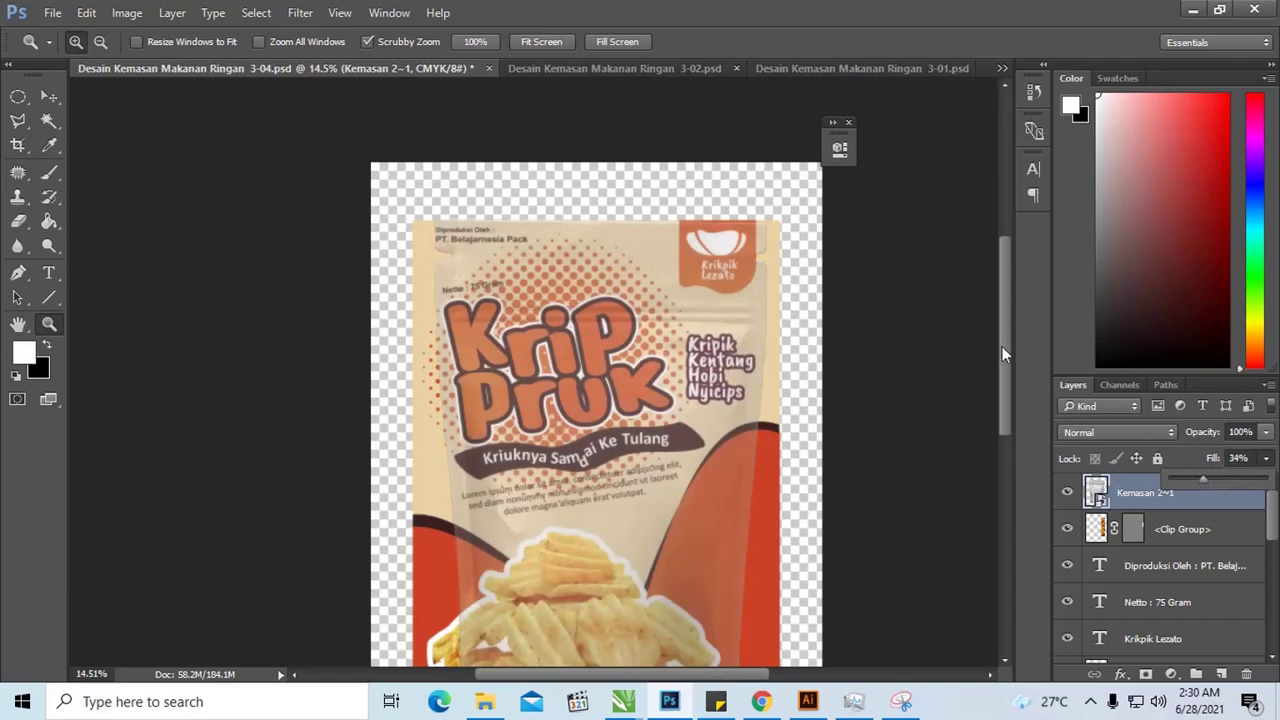
left_click_drag(1004, 352, 1002, 380)
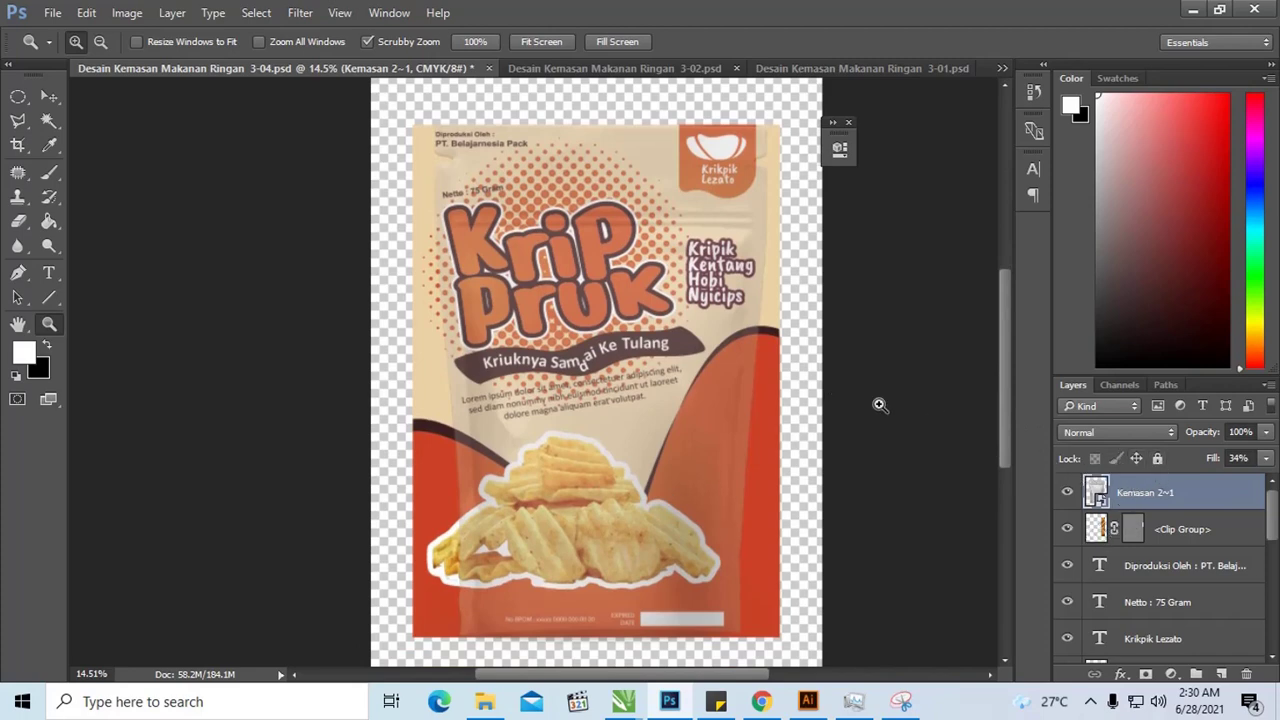
left_click(1157, 458)
left_click(1157, 458)
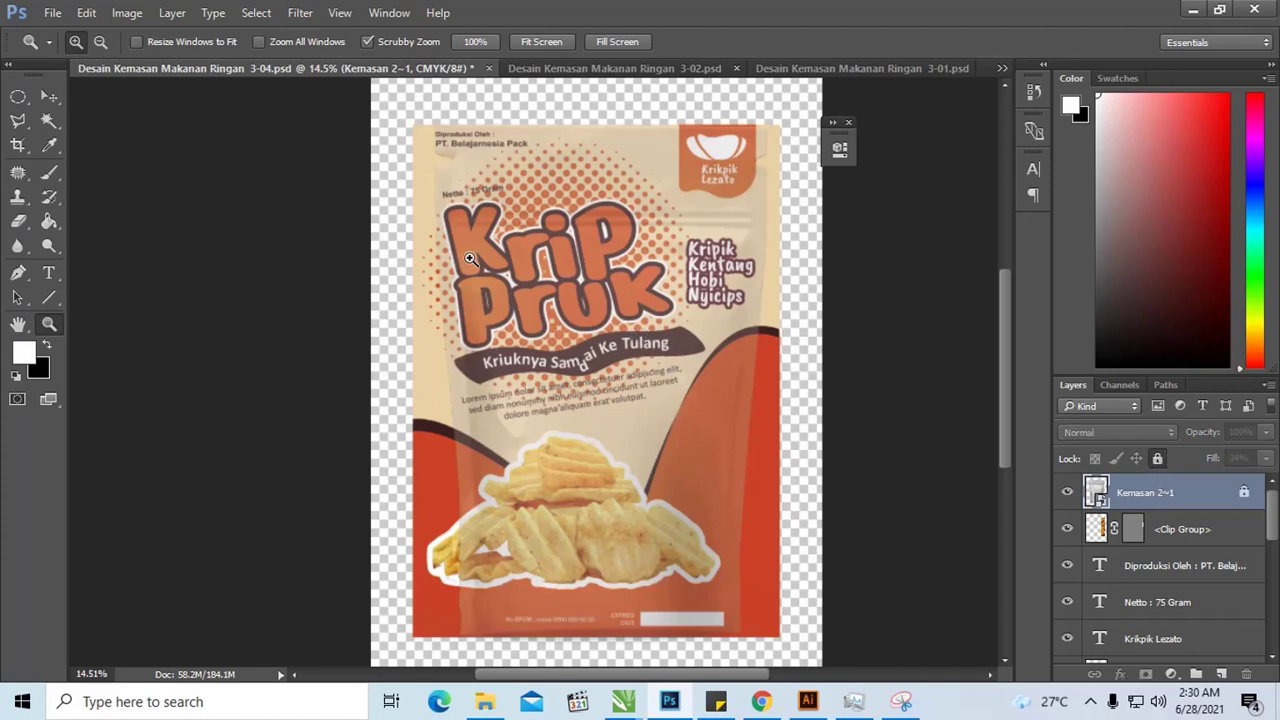
left_click(49, 96)
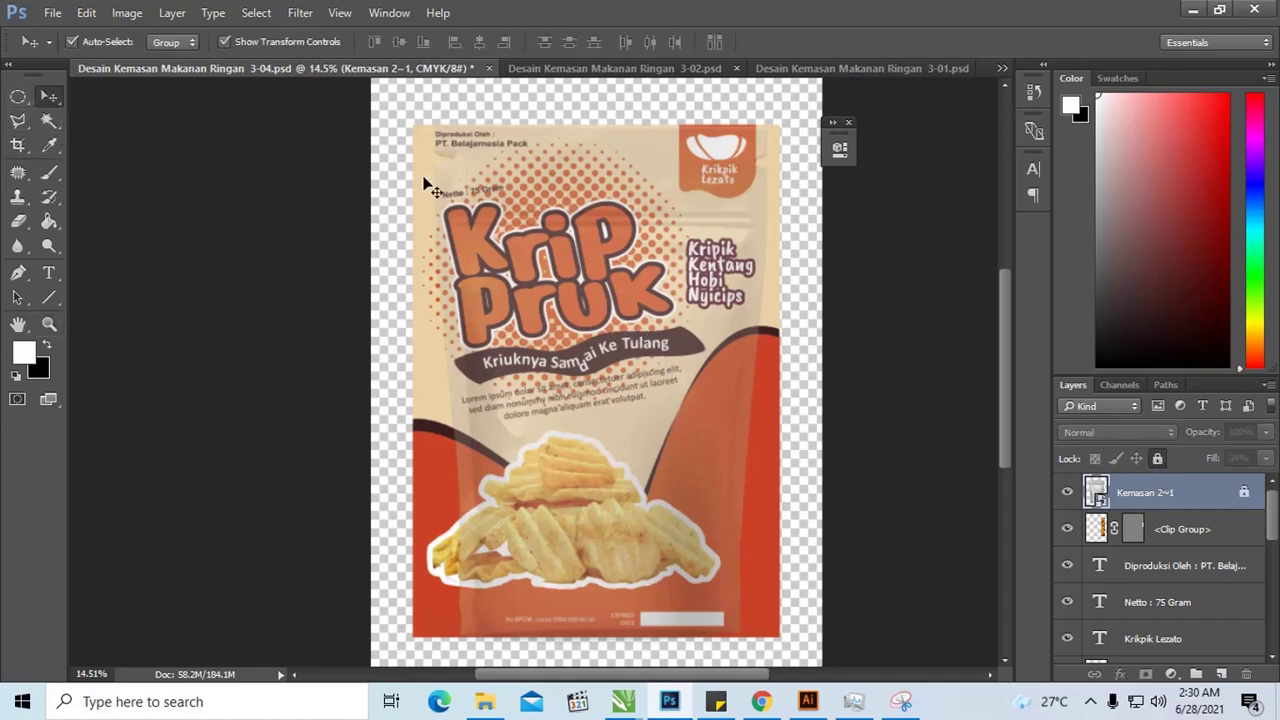
Nudge the Diproduksi Oleh text right and keep the Krip Pruk logo at original size
left_click(471, 146)
left_click_drag(471, 146, 491, 146)
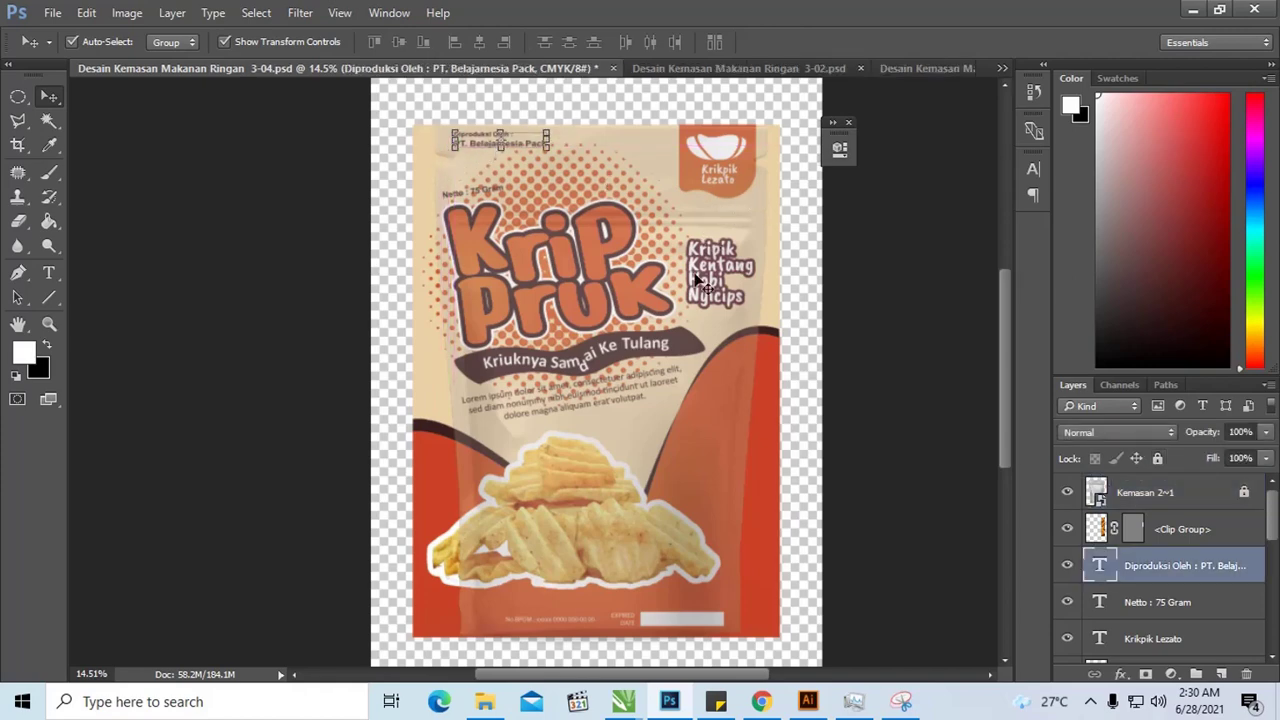
left_click(726, 299)
left_click(520, 277)
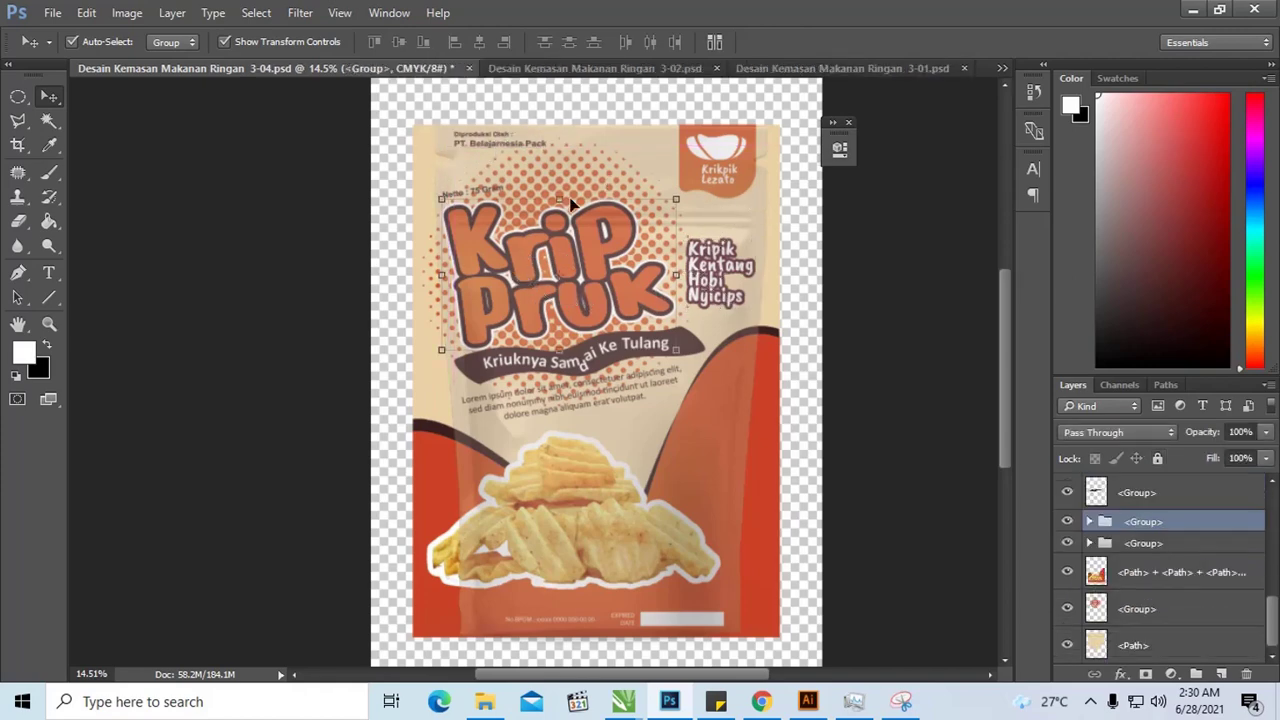
key("ctrl+t")
key("Return")
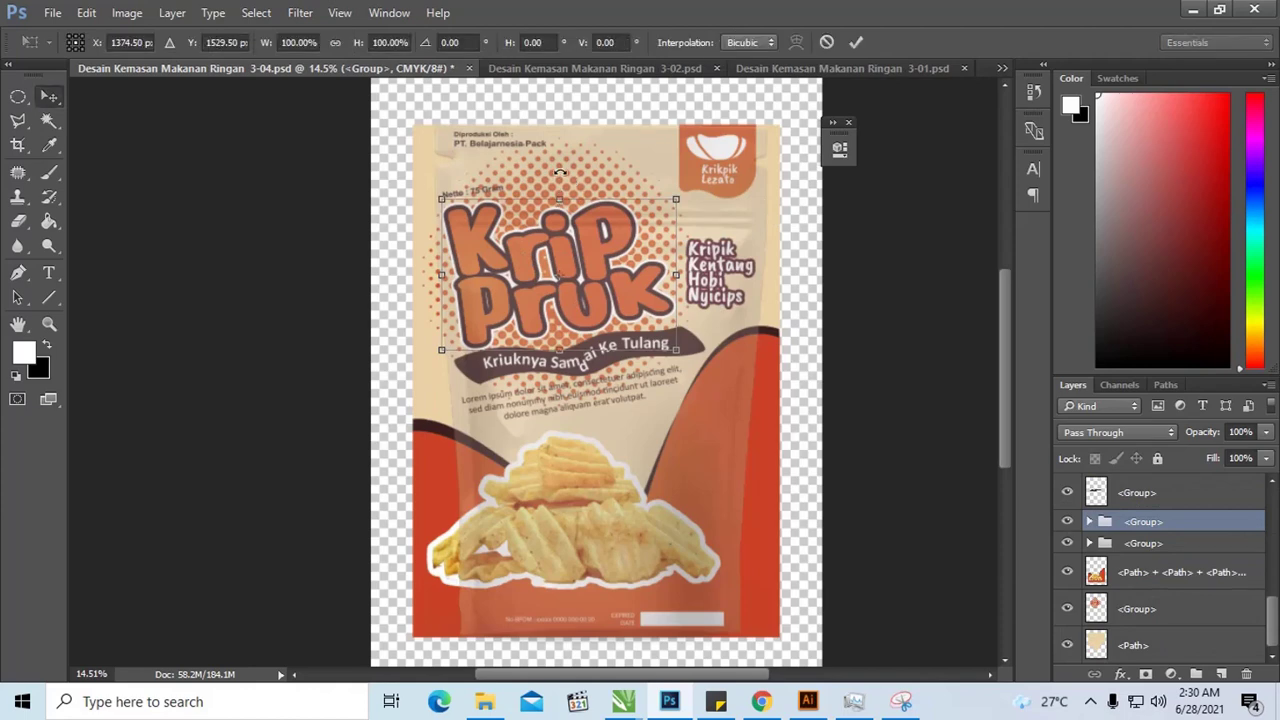
left_click(559, 169)
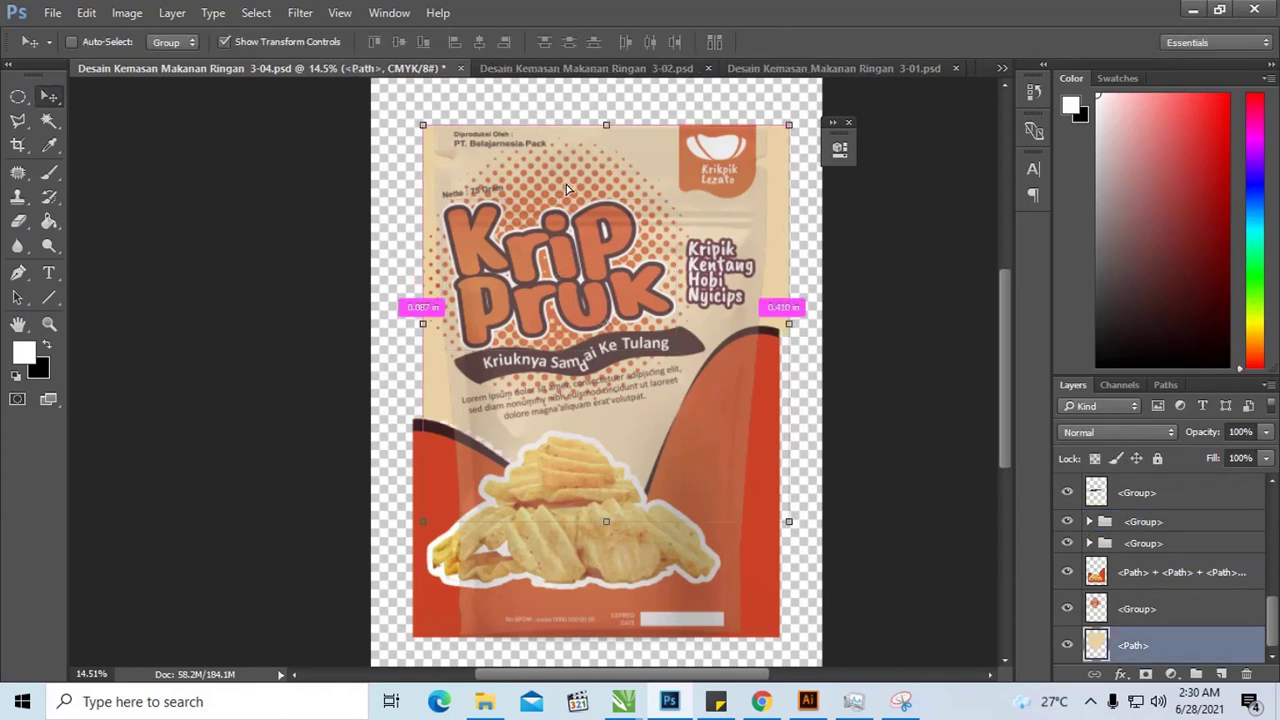
left_click(564, 282)
scroll(564, 278, "down", 2)
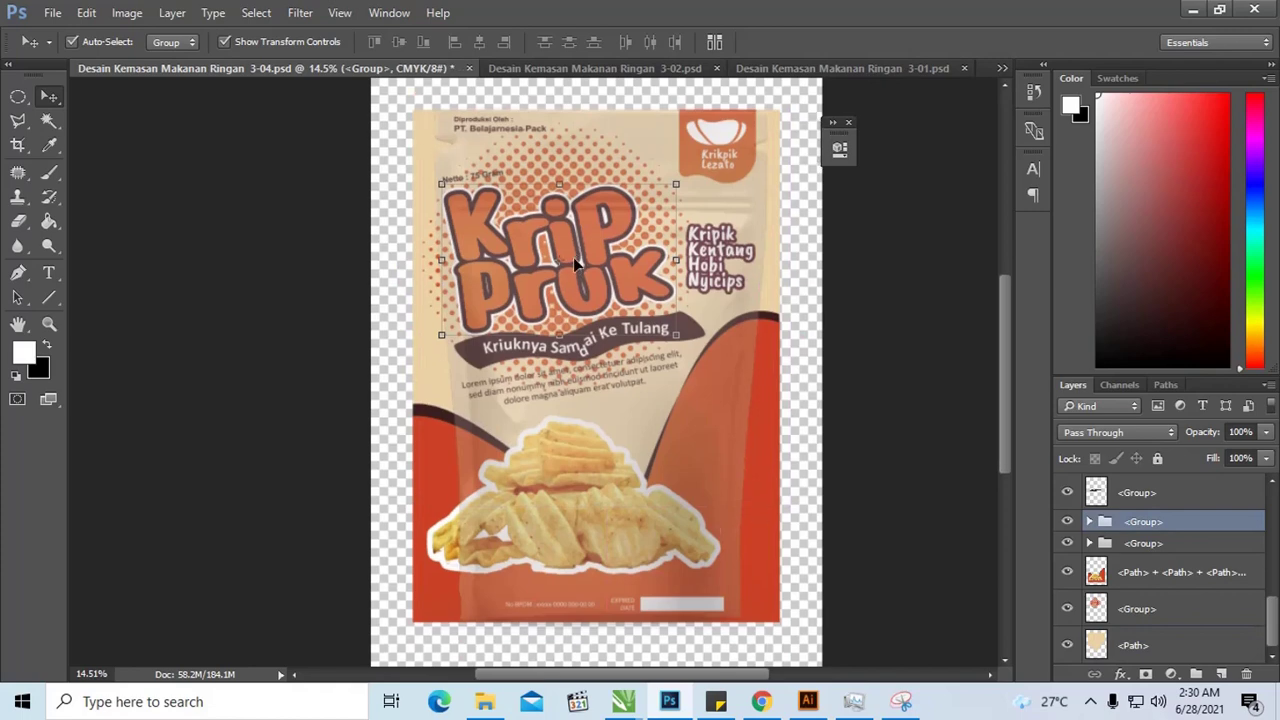
key("ctrl+t")
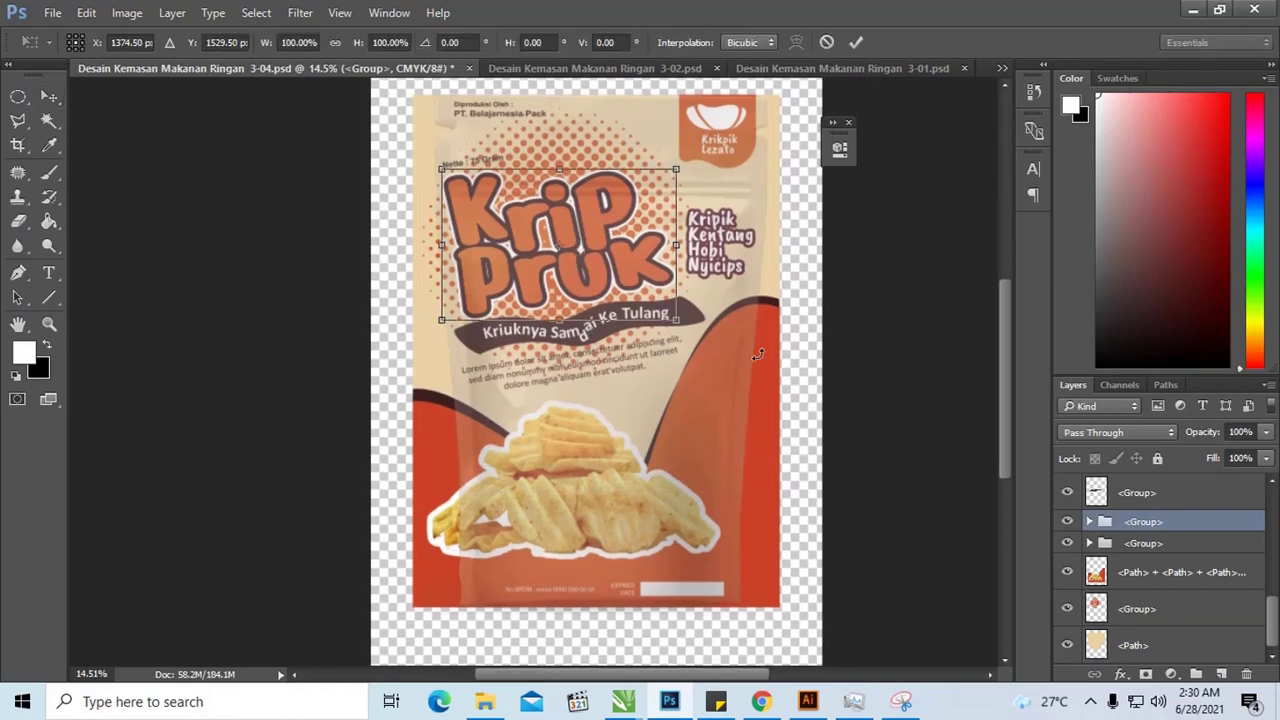
key("Return")
Test-scale the orange lower panel, undo it, and commit it at full size
scroll(758, 354, "down", 2)
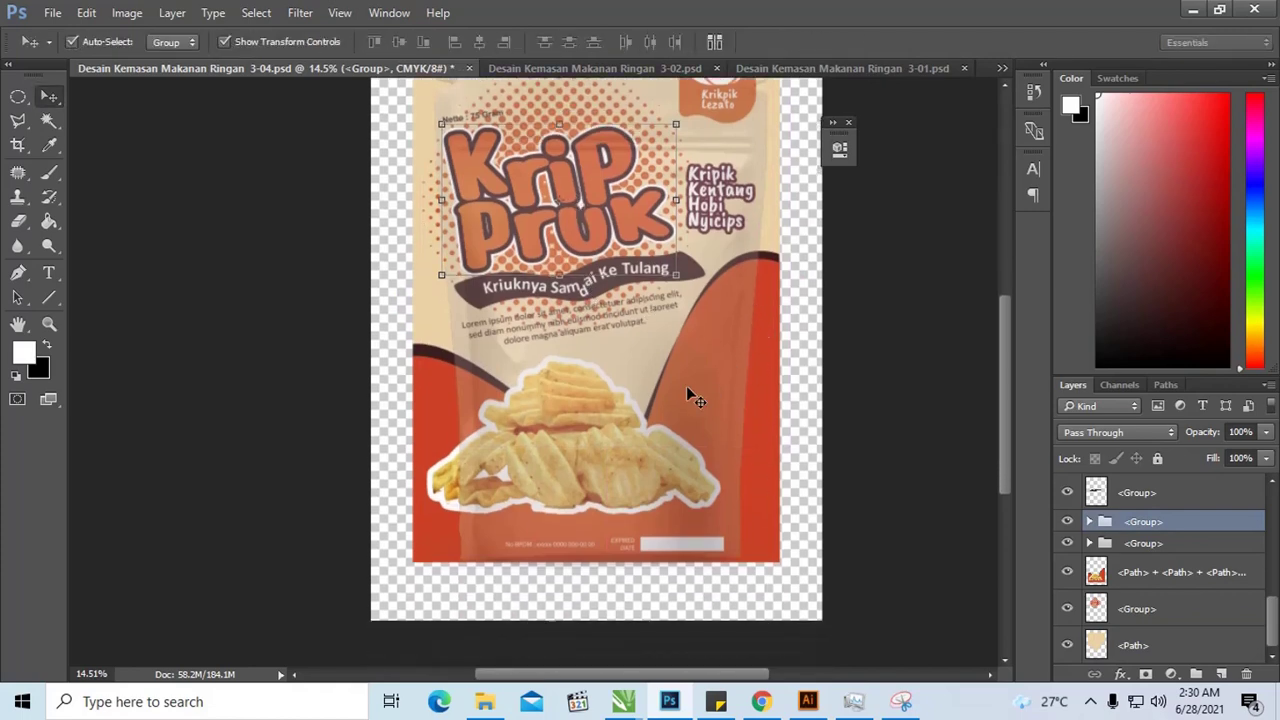
mouse_move(577, 427)
left_mouse_down()
mouse_move(591, 426)
mouse_move(577, 425)
left_mouse_up()
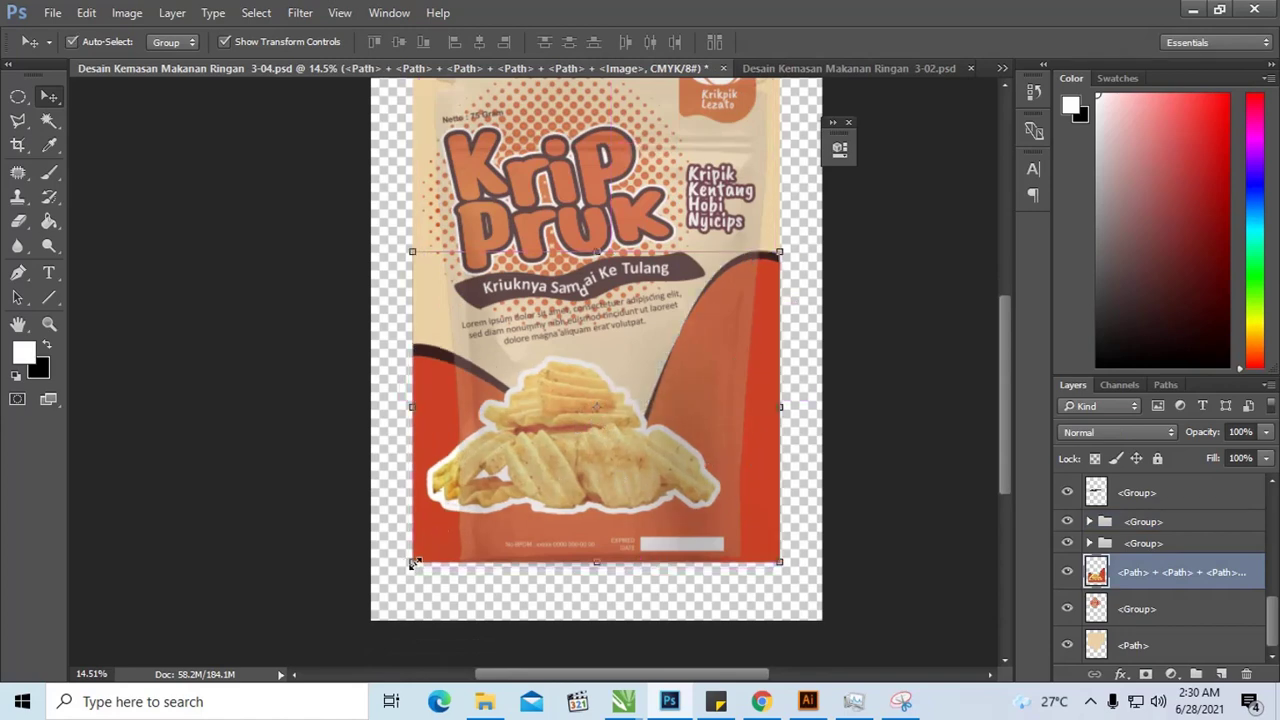
left_click_drag(414, 563, 432, 547)
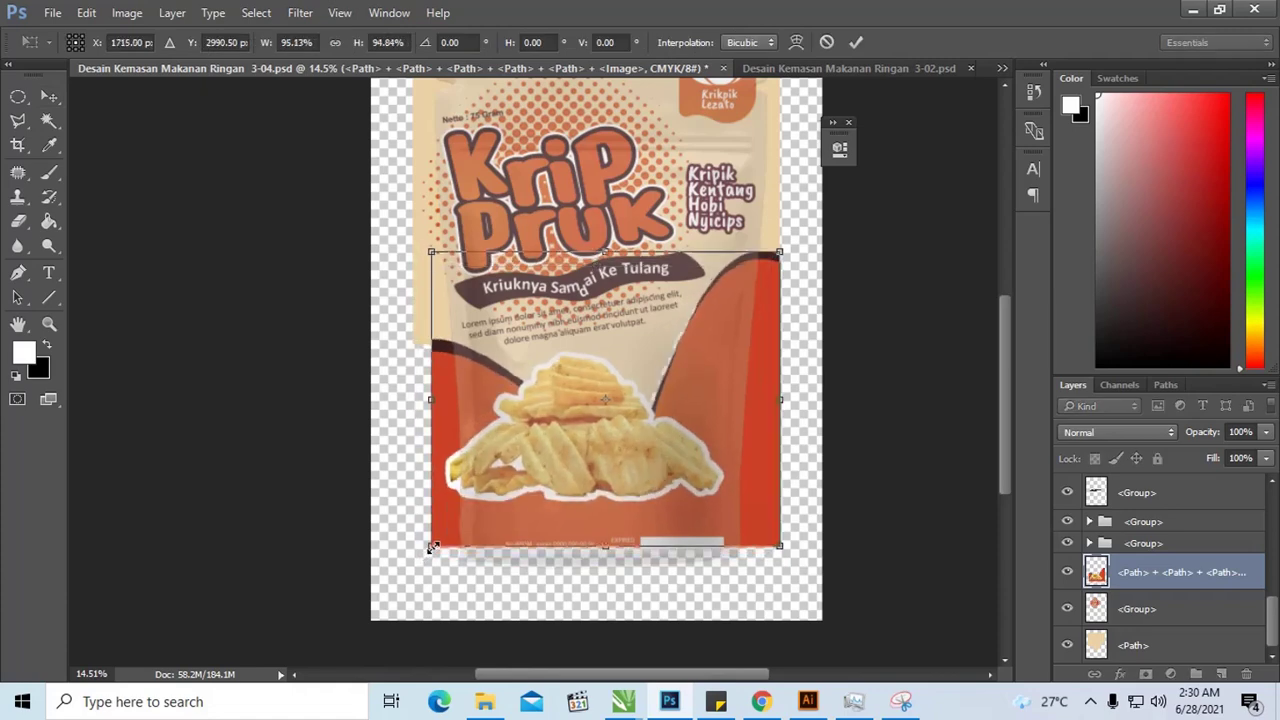
key("ctrl+z")
mouse_move(688, 327)
left_mouse_down()
mouse_move(669, 414)
mouse_move(671, 352)
left_mouse_up()
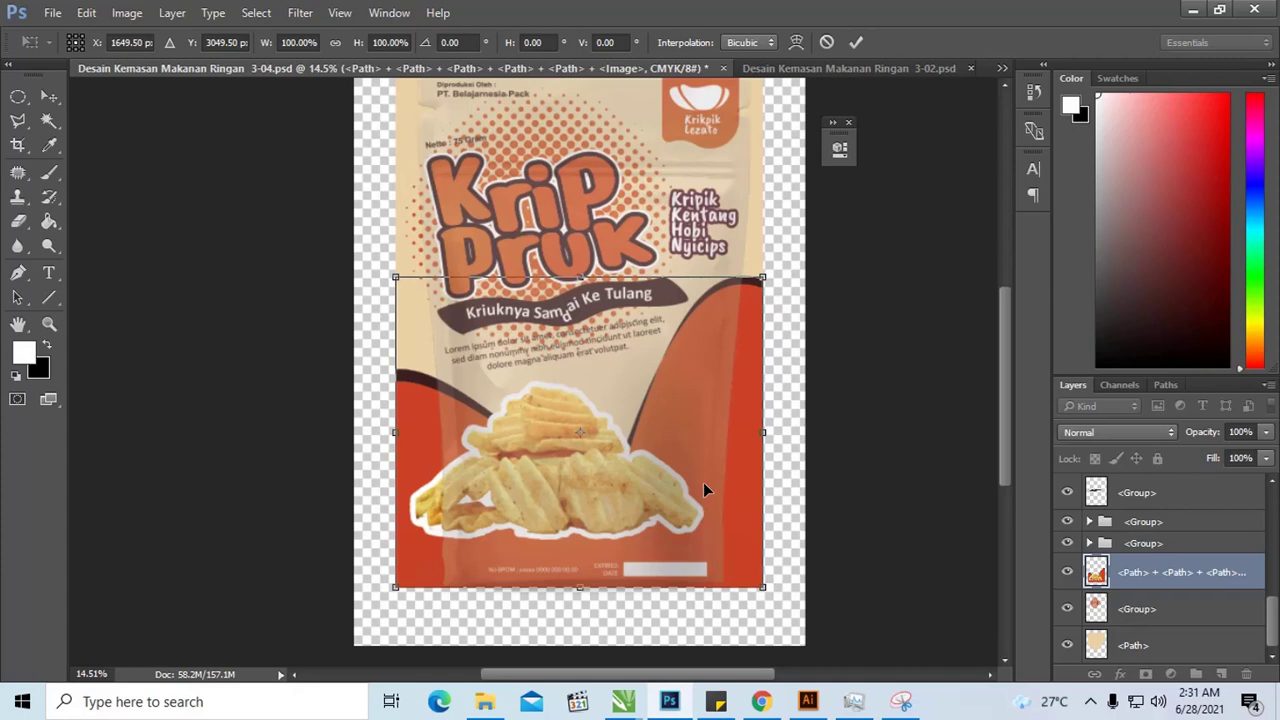
key("Return")
Scale the whole Krip Pruk design to about 90% to fit the pouch photo
left_click(812, 284)
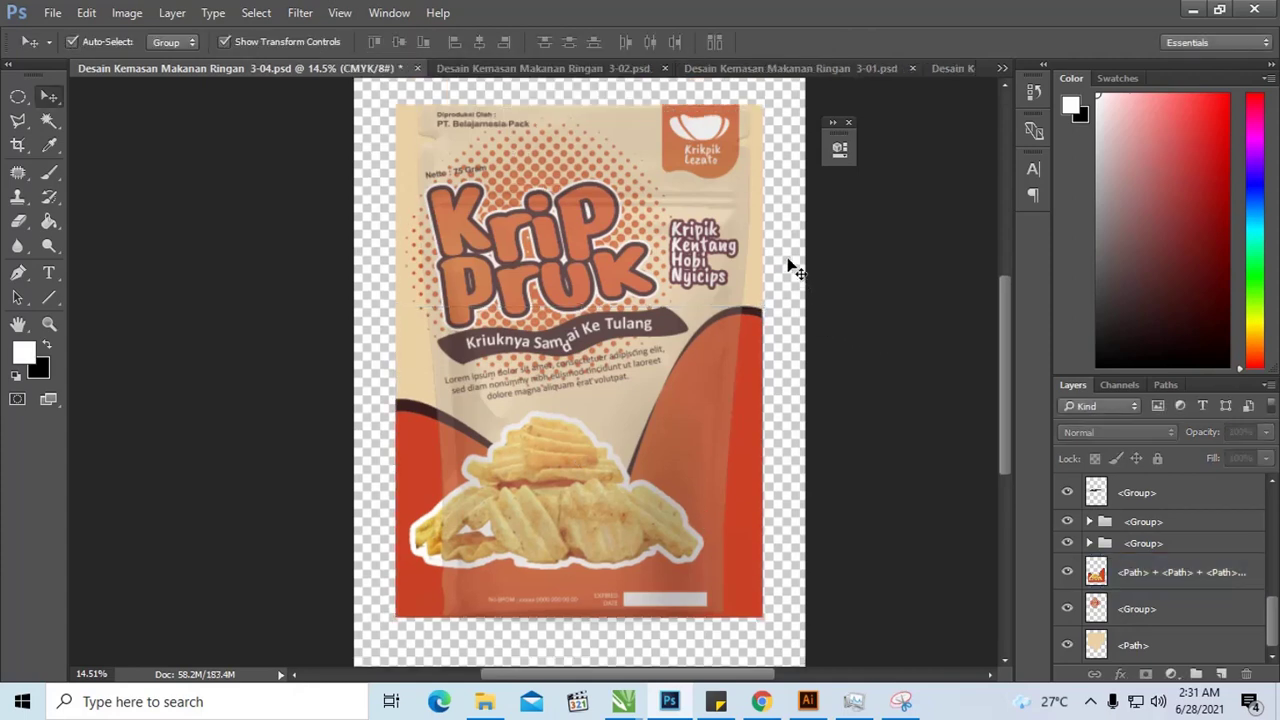
left_click_drag(788, 256, 757, 357)
key("ctrl+t")
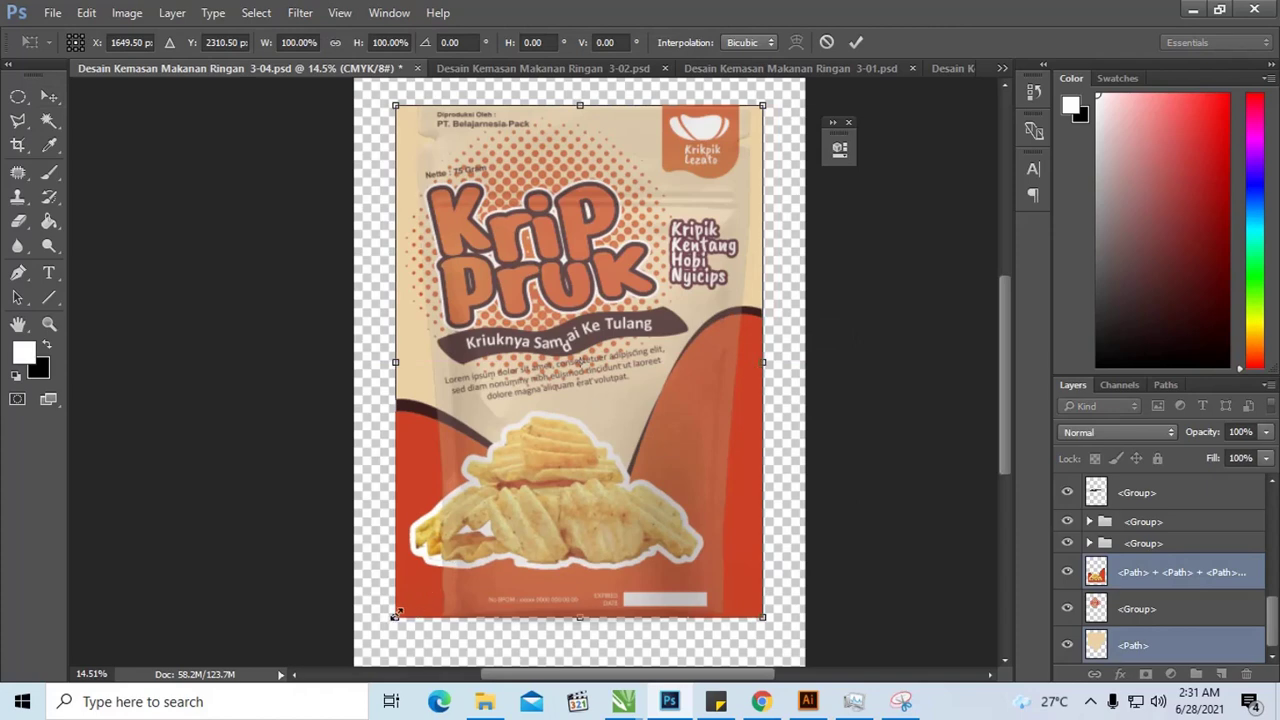
left_click_drag(396, 615, 447, 559)
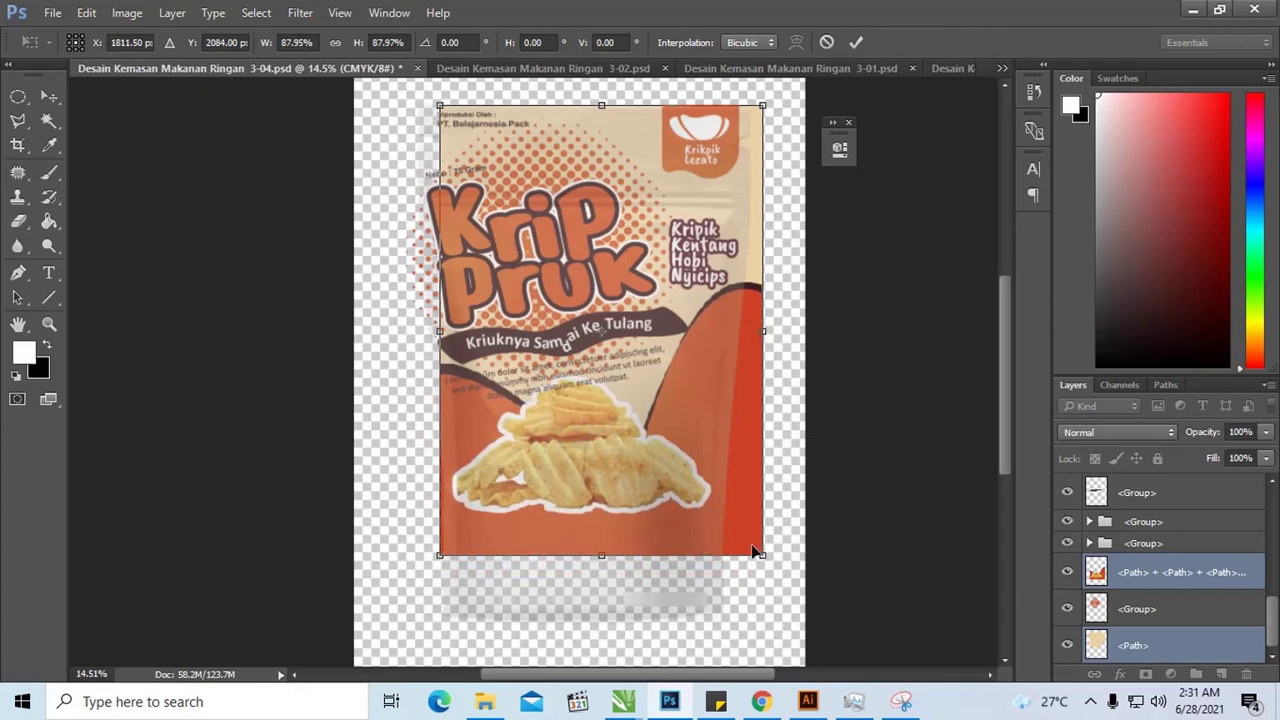
mouse_move(762, 553)
left_mouse_down()
mouse_move(793, 636)
mouse_move(781, 616)
left_mouse_up()
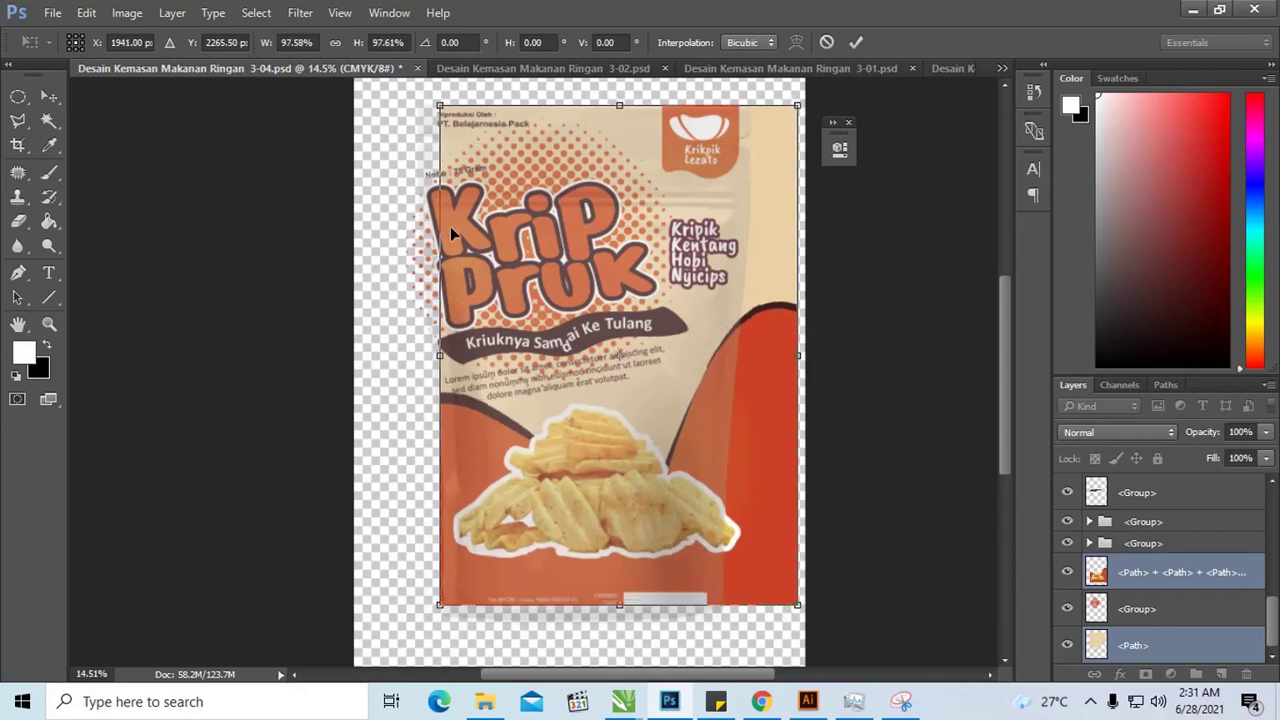
mouse_move(437, 105)
left_mouse_down()
mouse_move(420, 96)
mouse_move(444, 113)
left_mouse_up()
left_click_drag(792, 119, 749, 133)
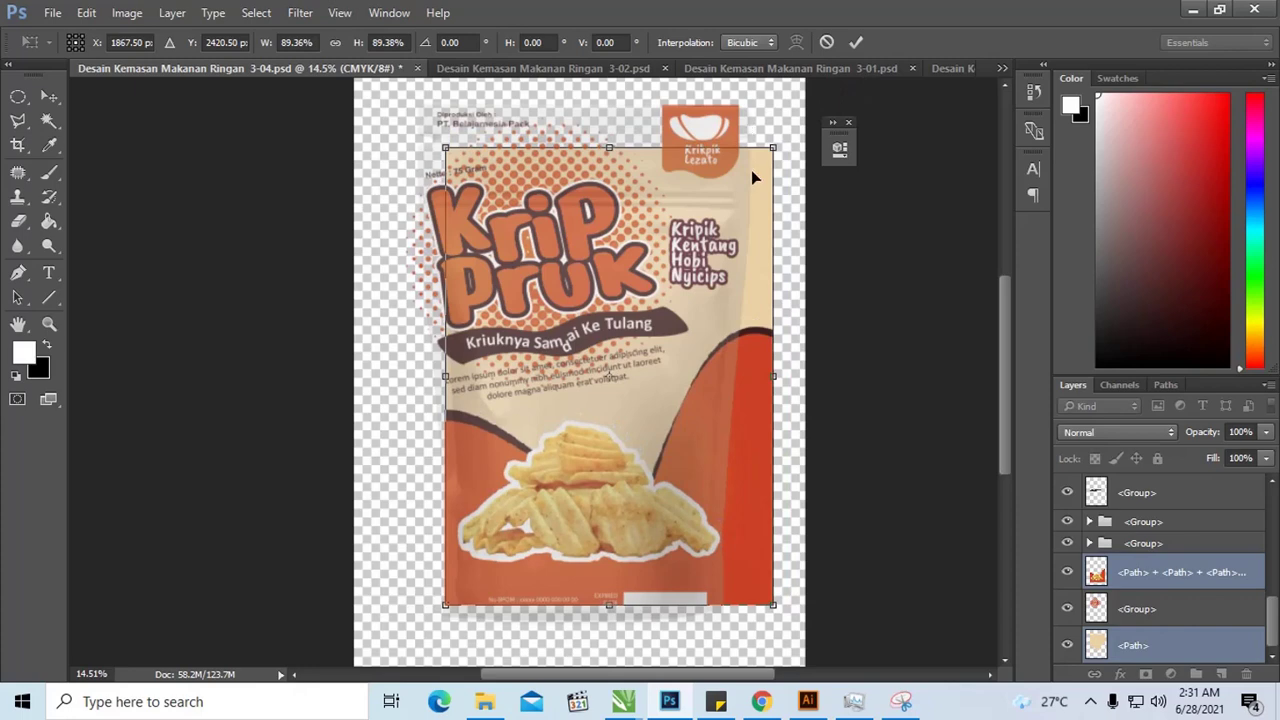
key("v")
key("Return")
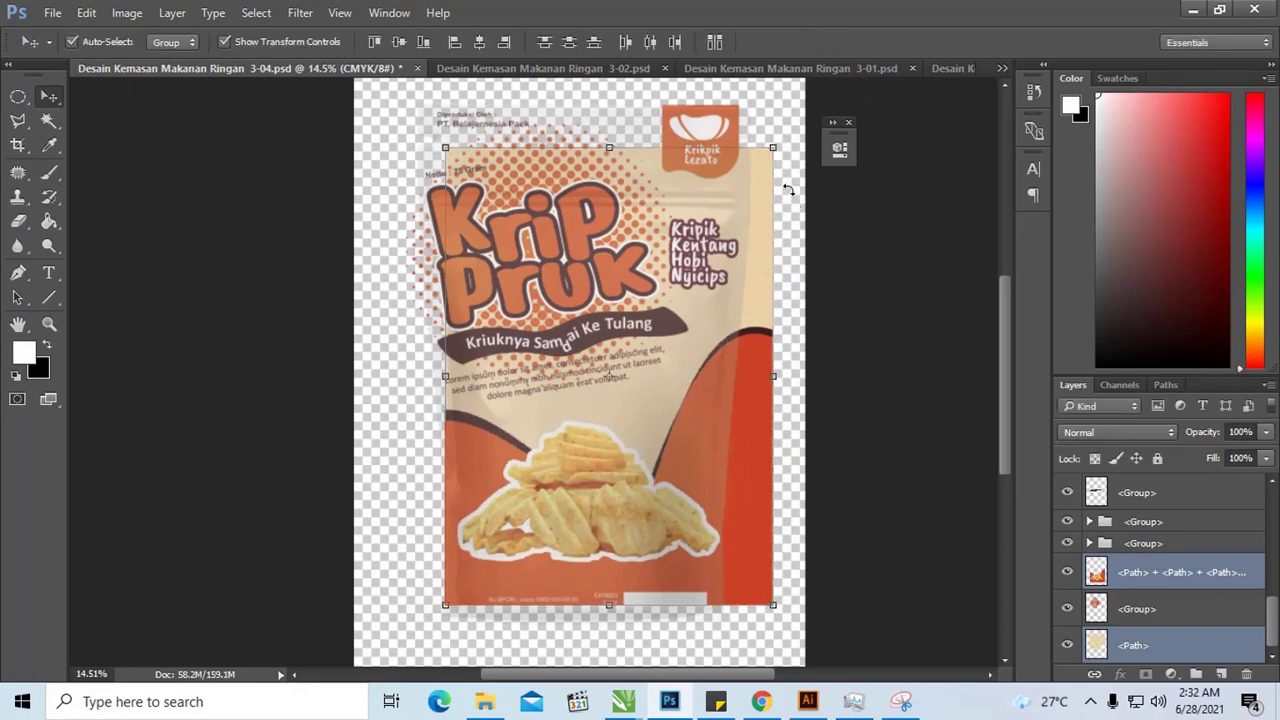
Raise the Kemasan 2~1 pouch layer's Fill so it shows more strongly over the design
left_click(805, 222)
left_click(764, 155)
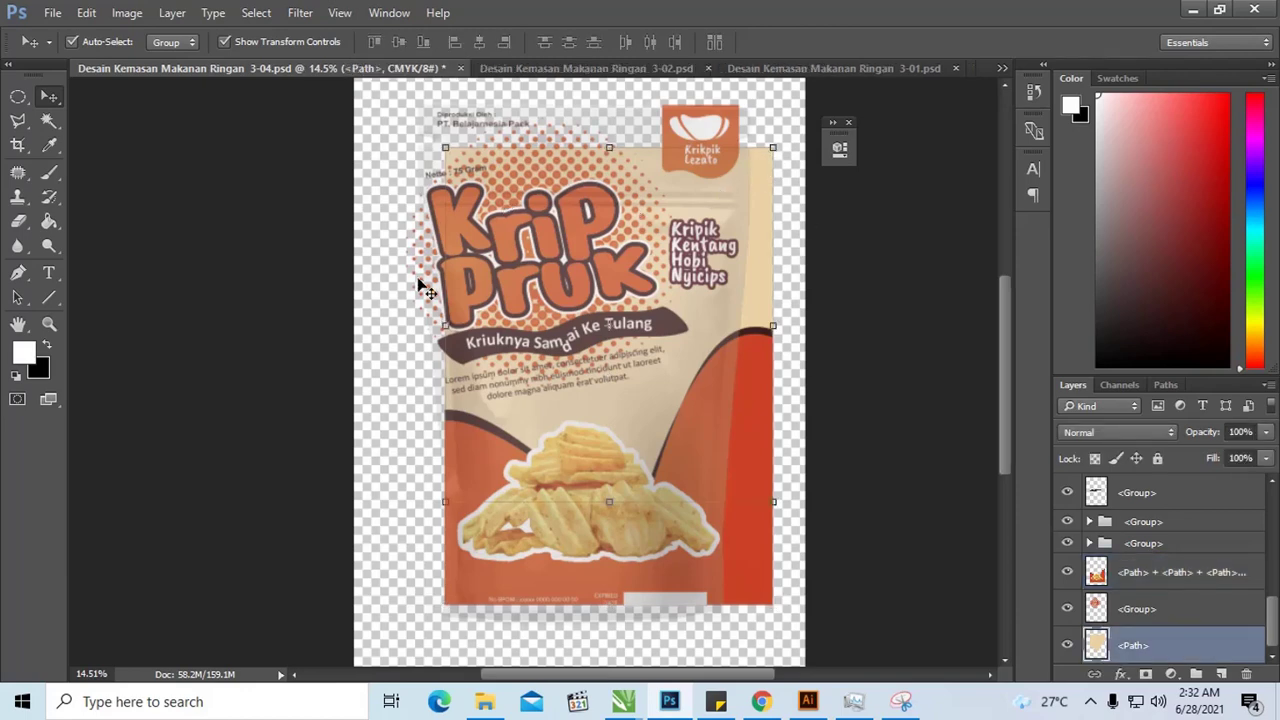
left_click(1179, 513)
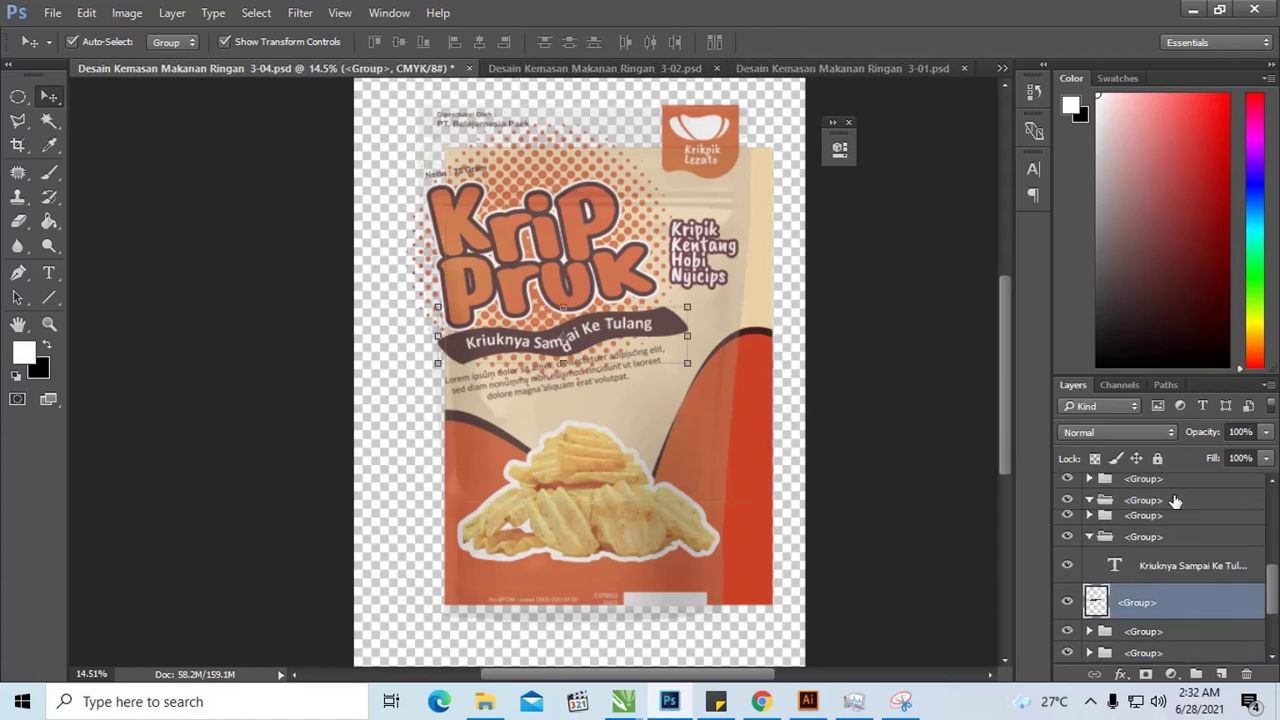
left_click(1175, 497)
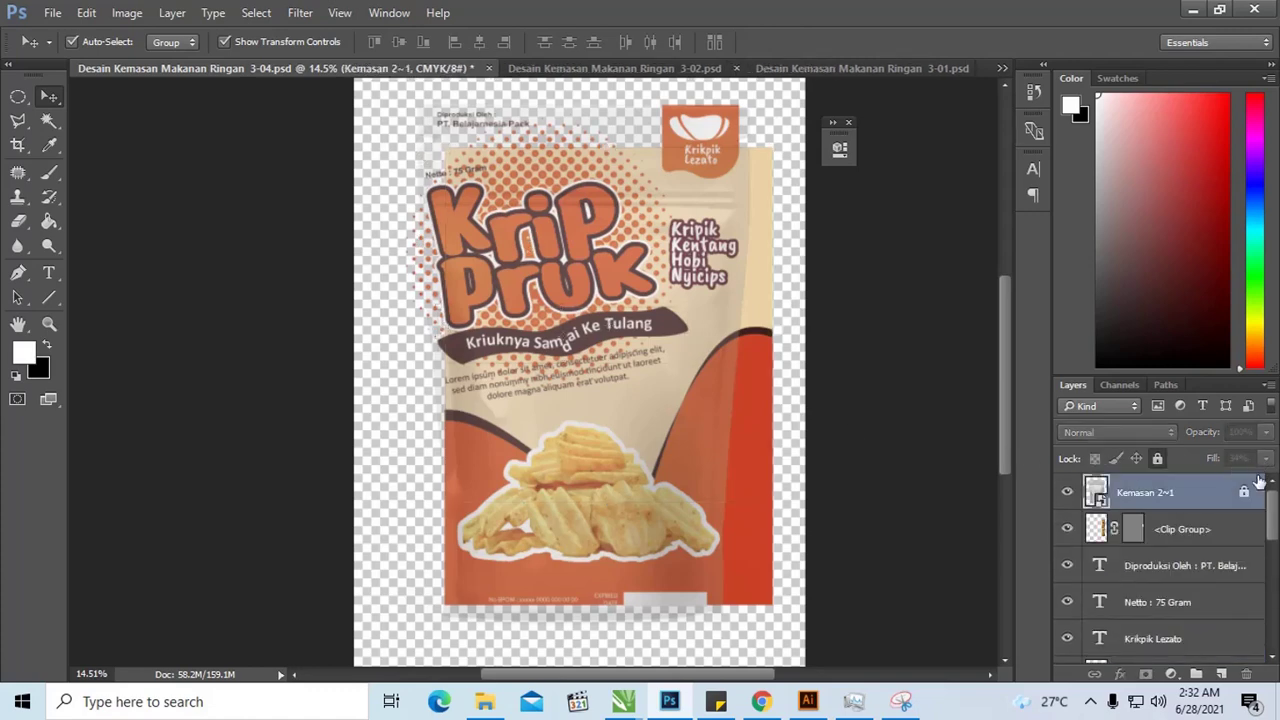
left_click(1265, 459)
left_click_drag(1230, 487, 1240, 484)
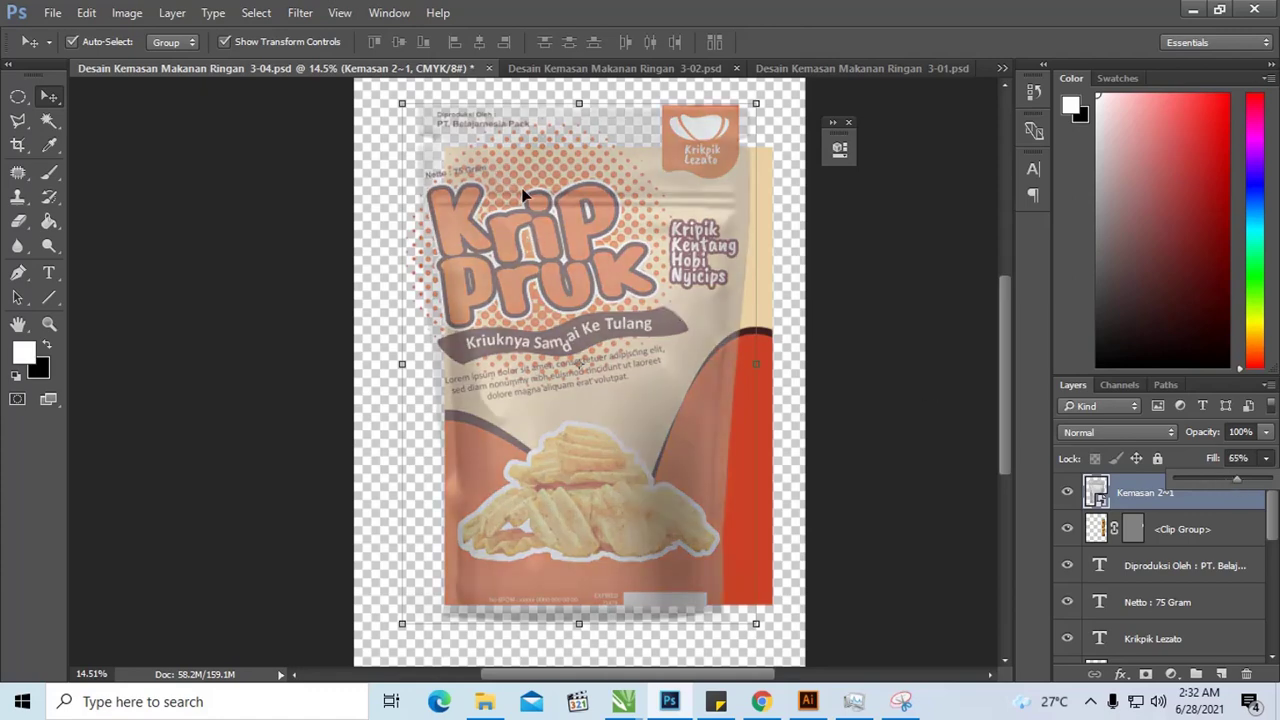
left_click(1143, 497)
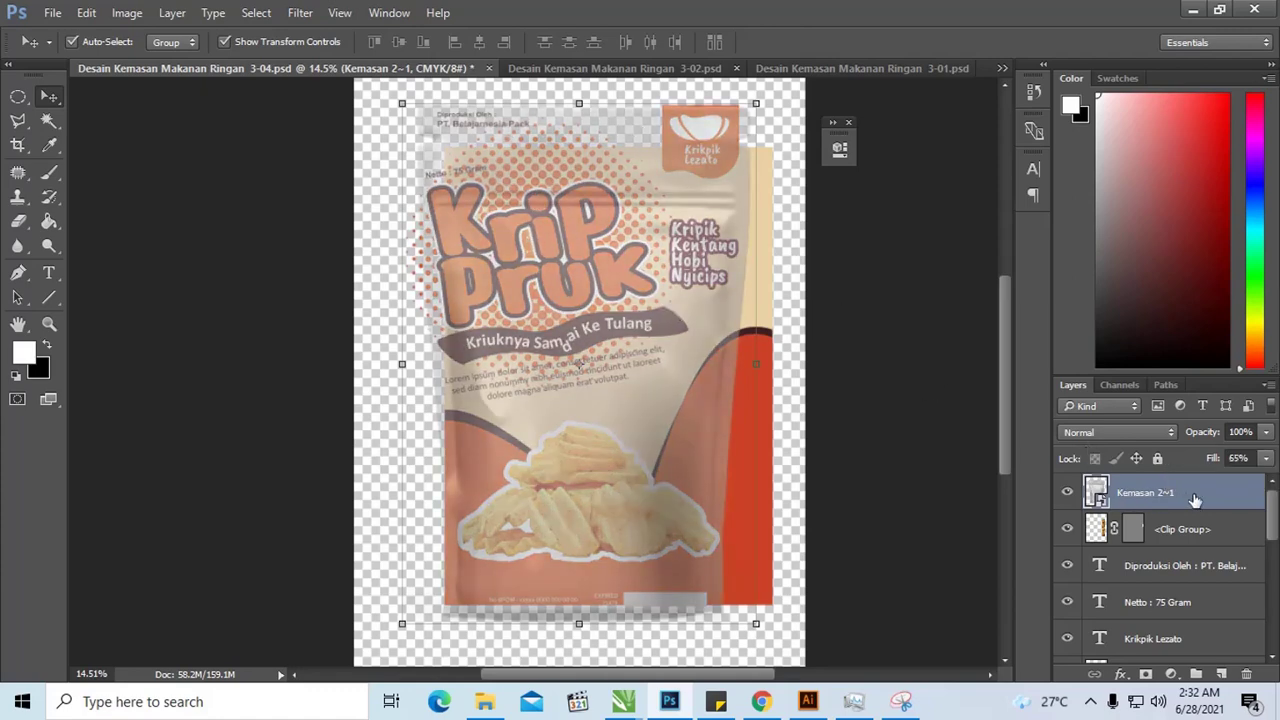
left_click(775, 240)
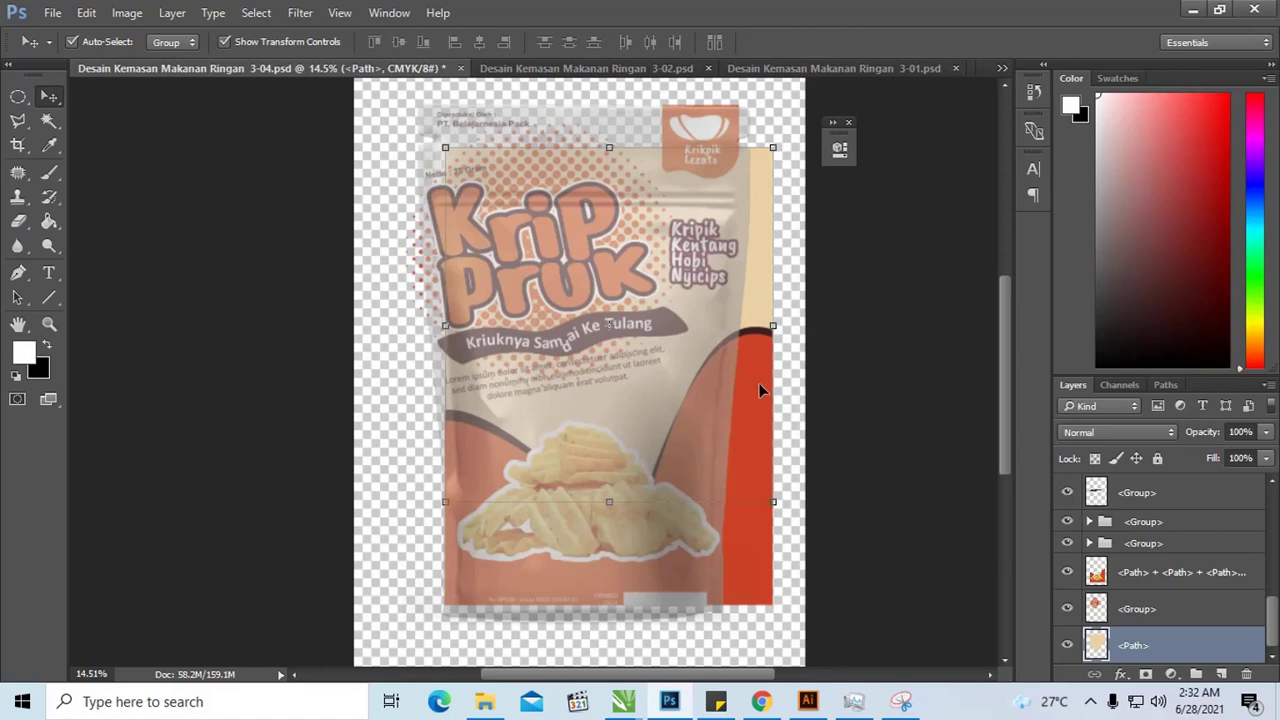
left_click(1089, 521)
scroll(1095, 510, "up", 3)
scroll(1100, 505, "up", 3)
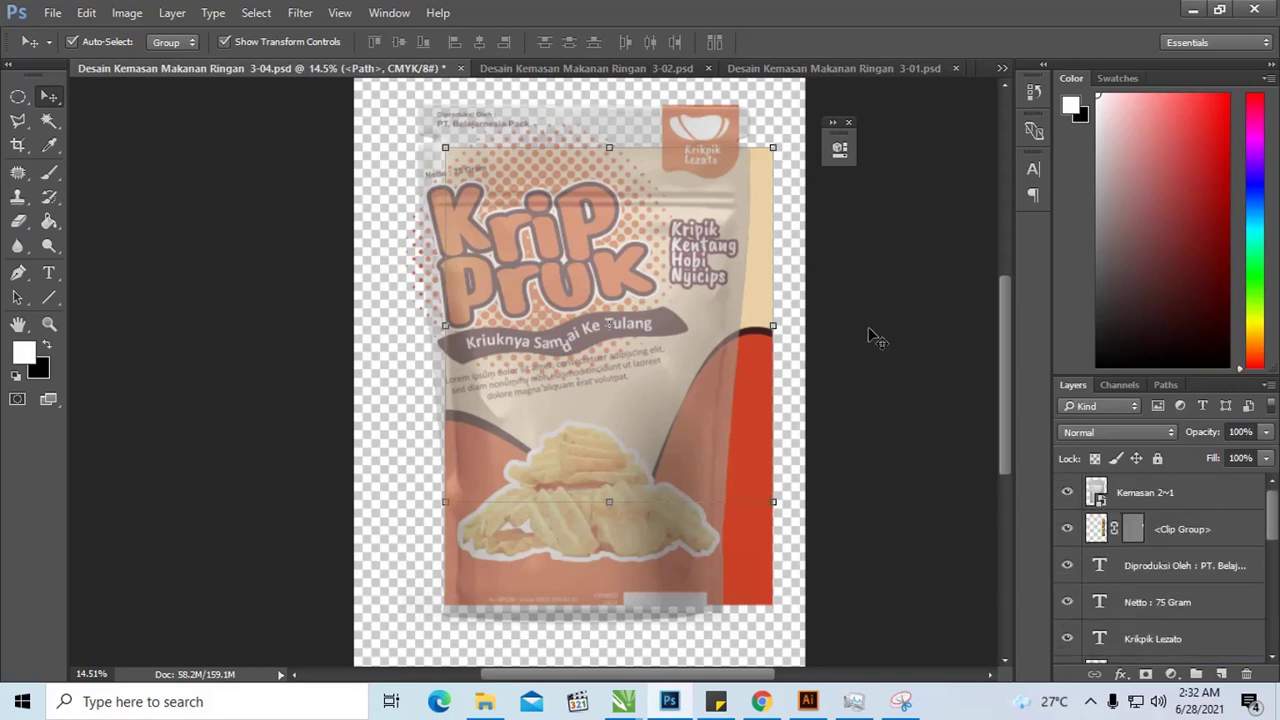
Load the Kemasan 2~1 pouch shape as a selection and scroll down to the <Path> layer
left_click(1100, 496, "ctrl")
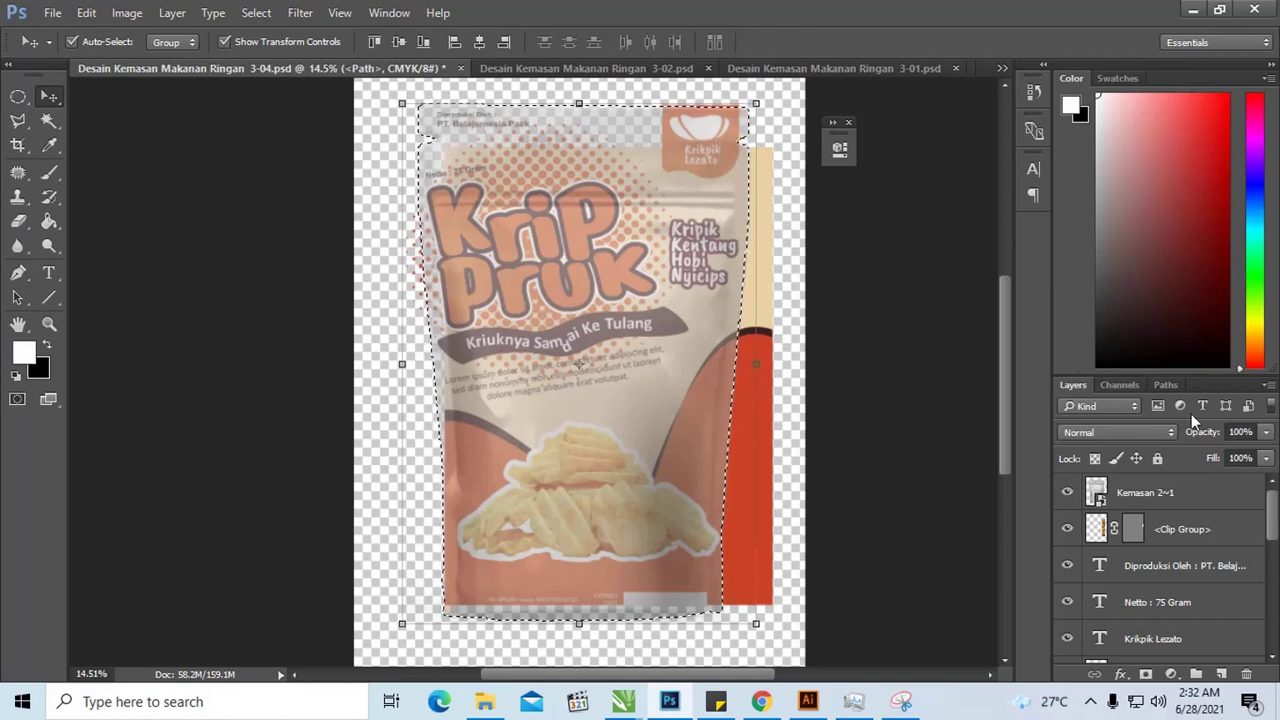
left_click_drag(1271, 512, 1268, 627)
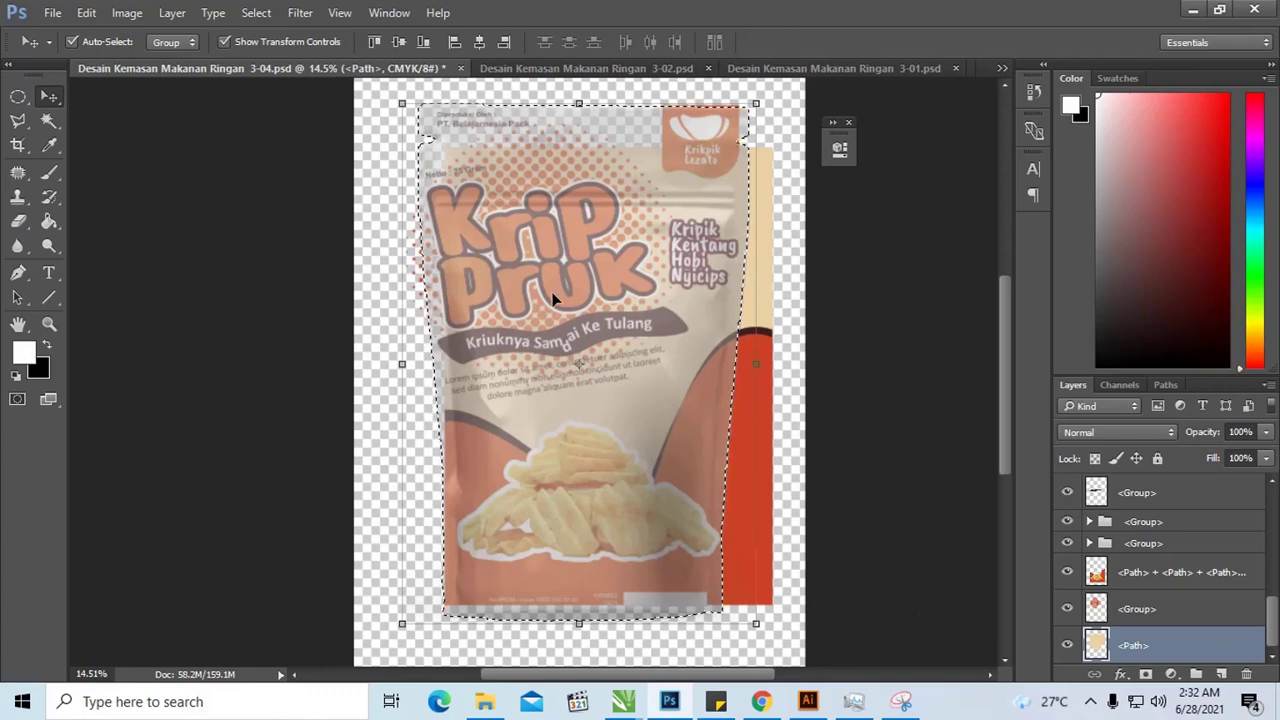
Sample the beige background colour and paint it with a 500 brush inside the pouch selection
key("i")
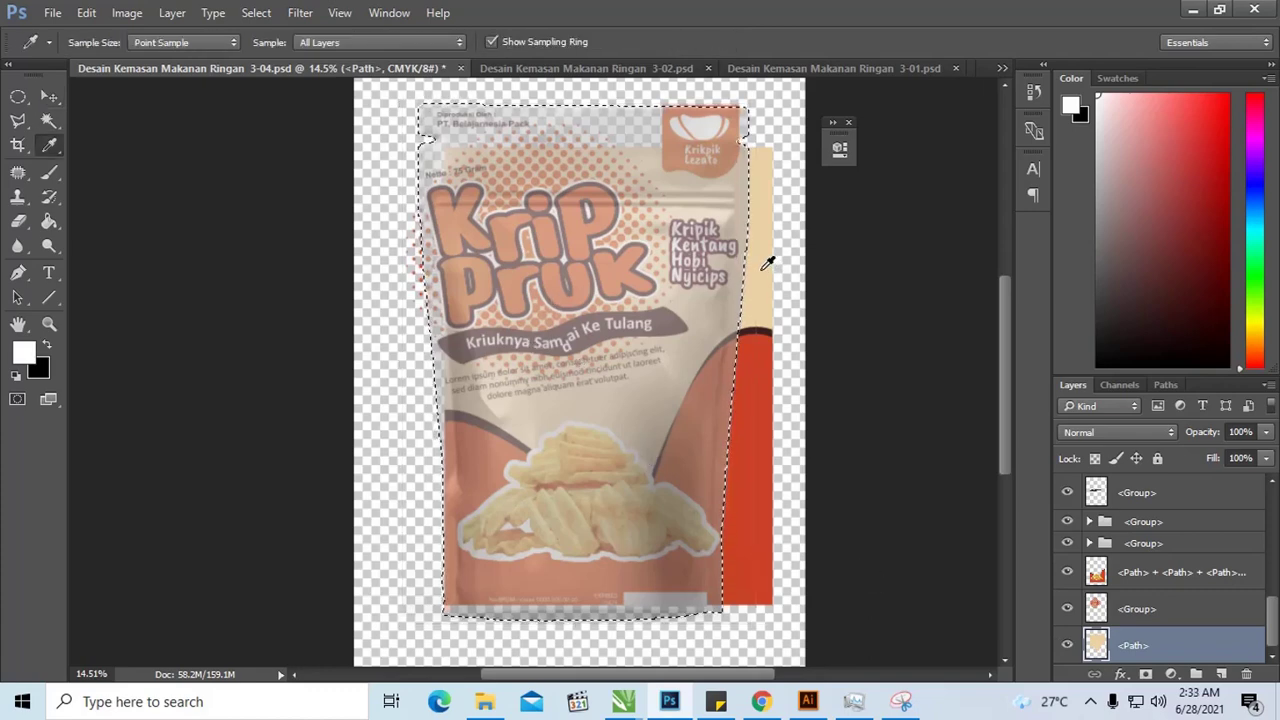
left_click(767, 263)
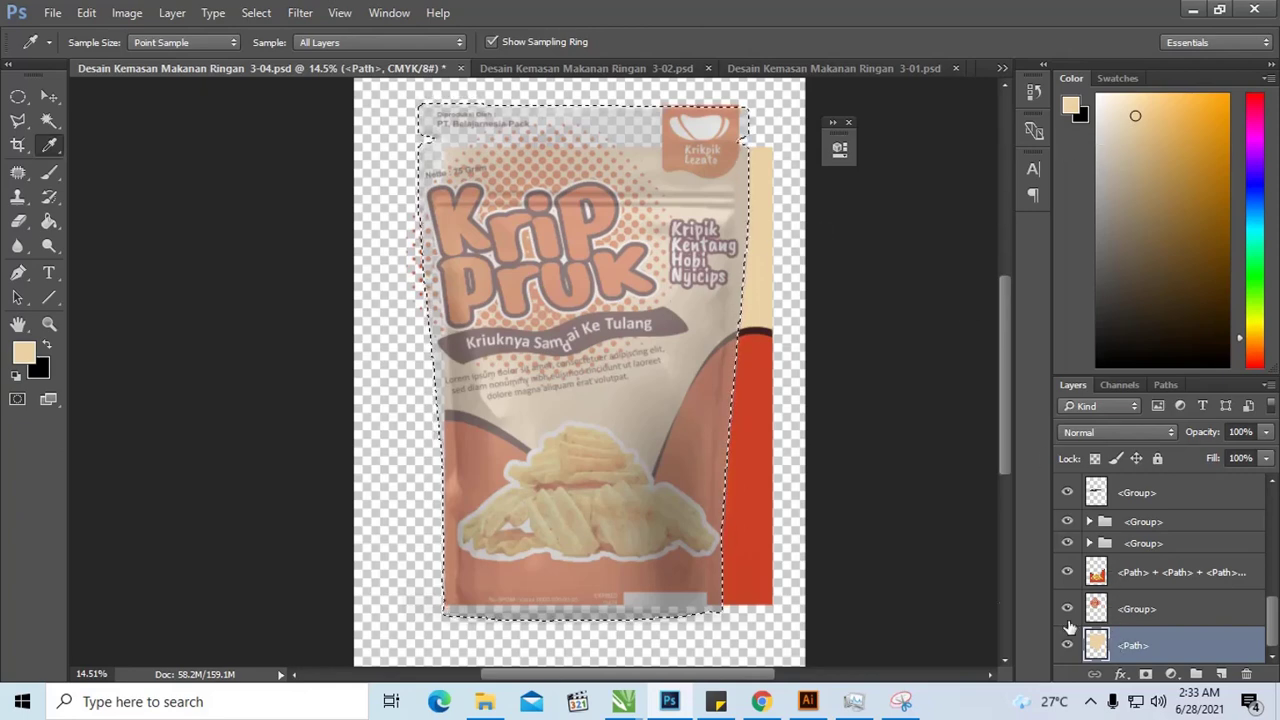
key("b")
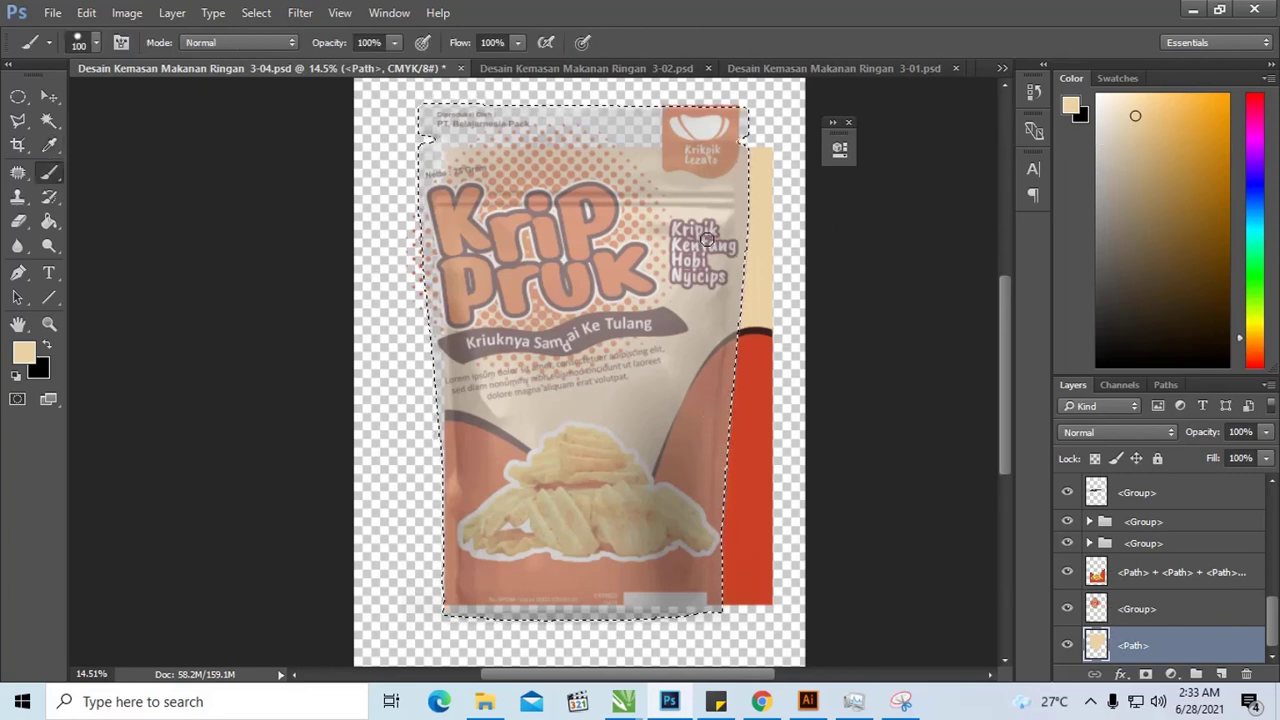
key("bracketright")
key("bracketright")
key("bracketright")
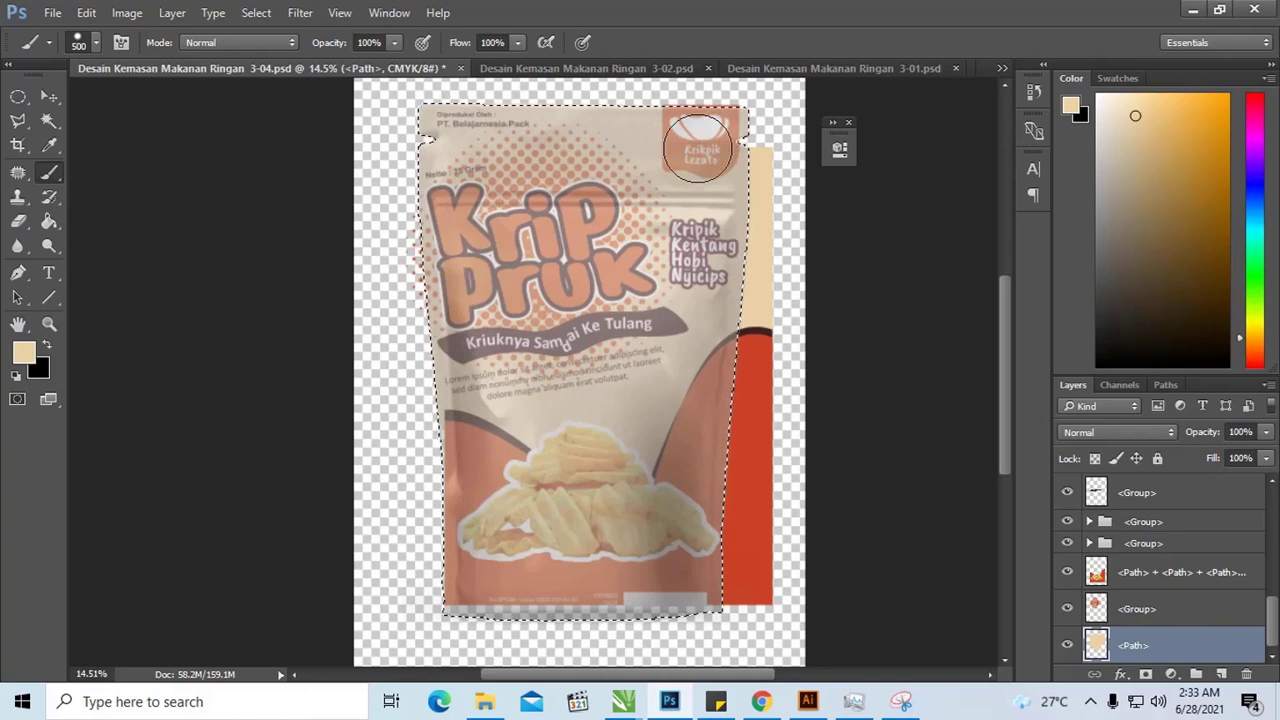
left_click_drag(634, 471, 668, 344)
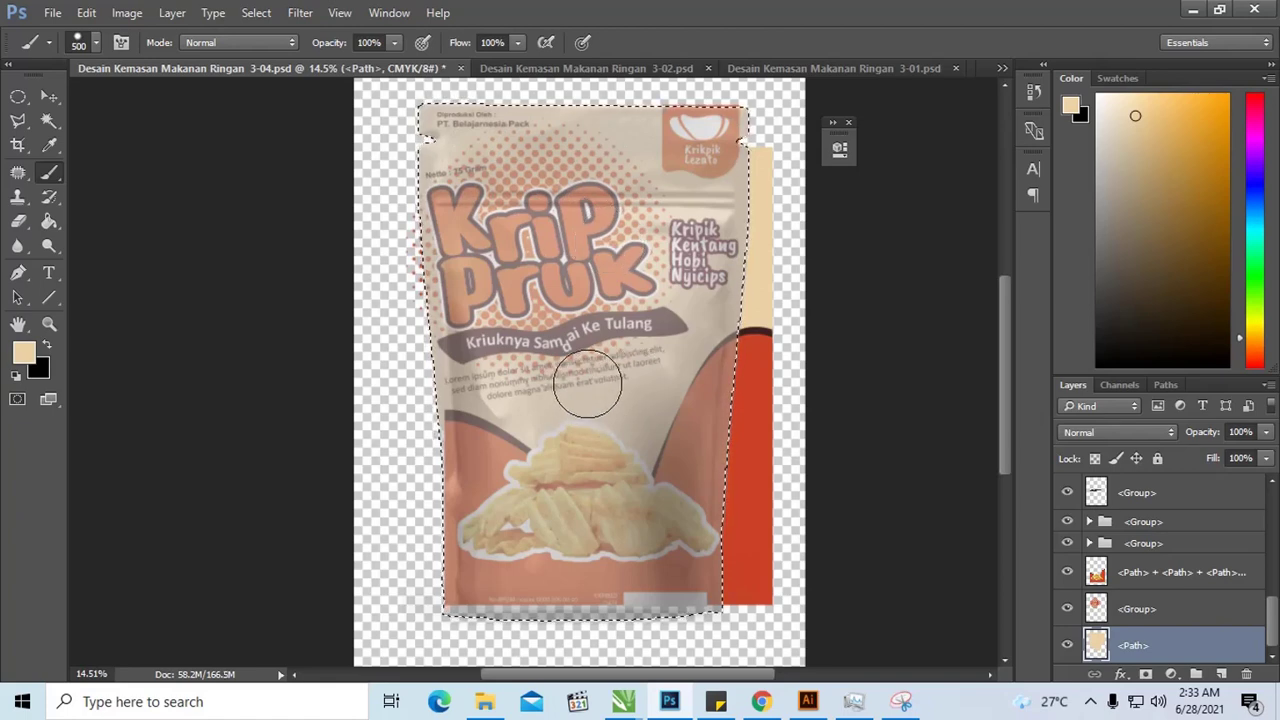
key("v")
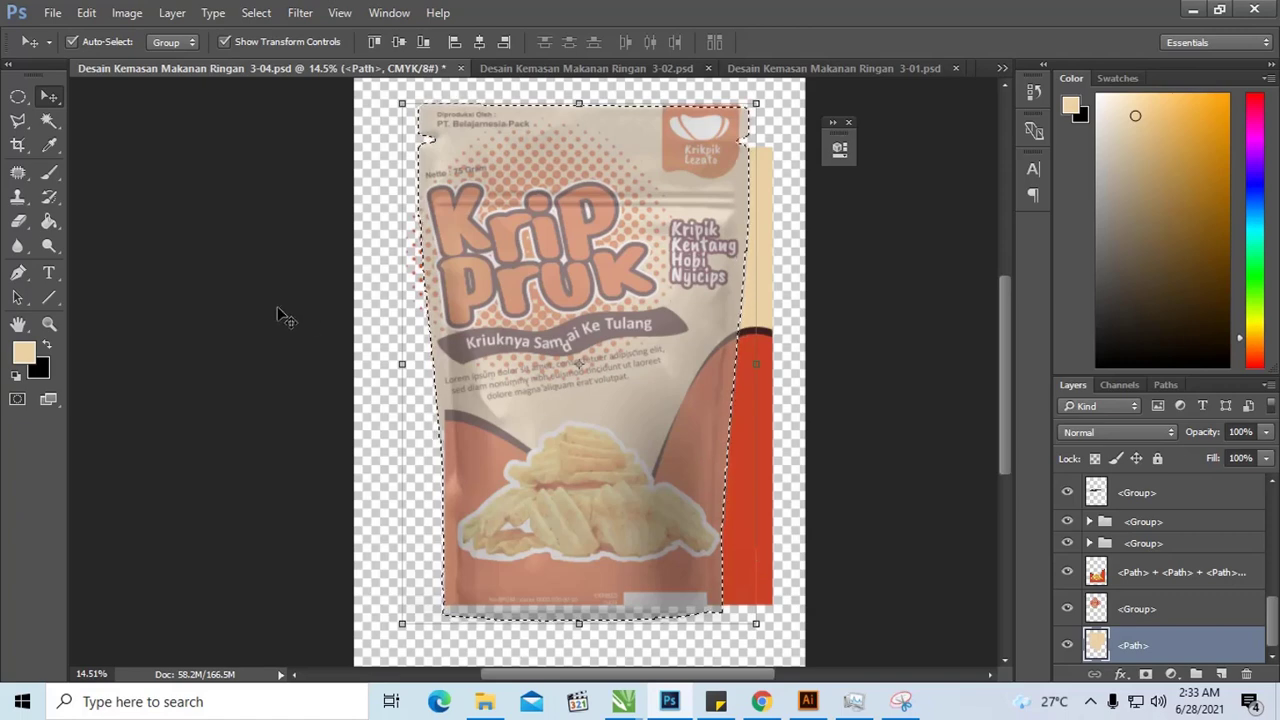
Deselect, select the orange lower panel layer, and sample its red-orange colour
key("ctrl")
key("ctrl+d")
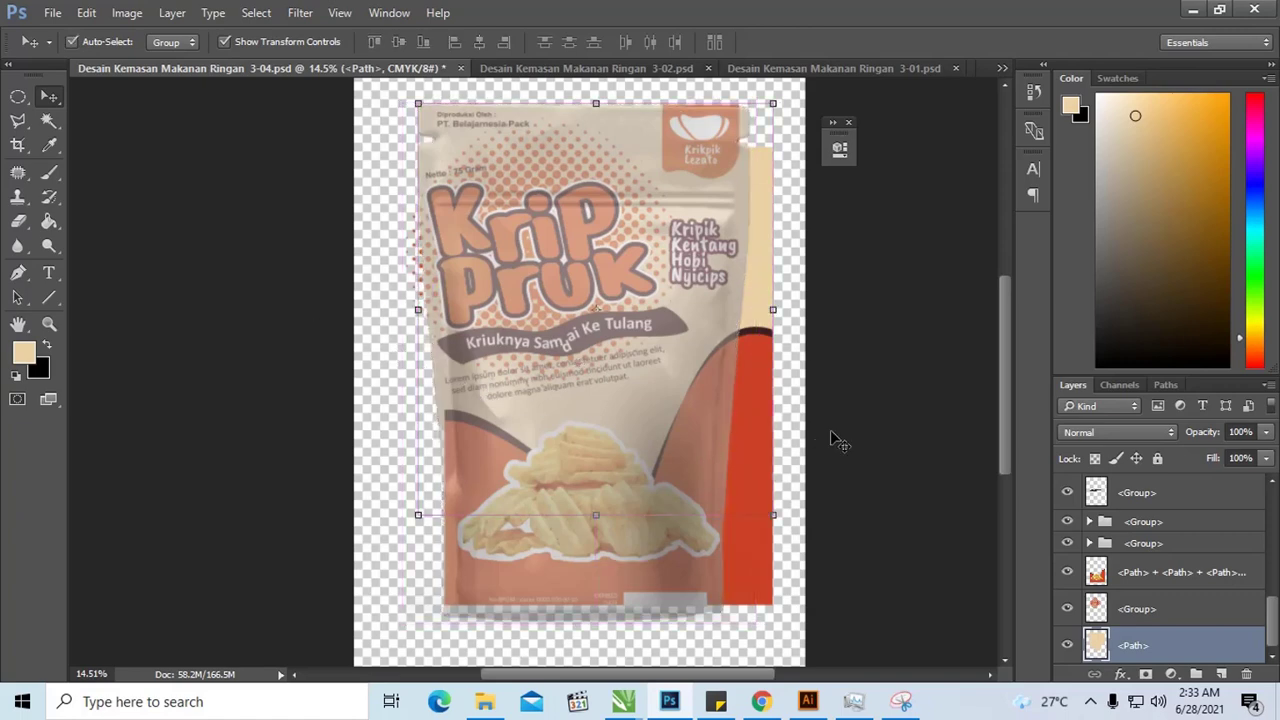
left_click(832, 436)
left_click(755, 447)
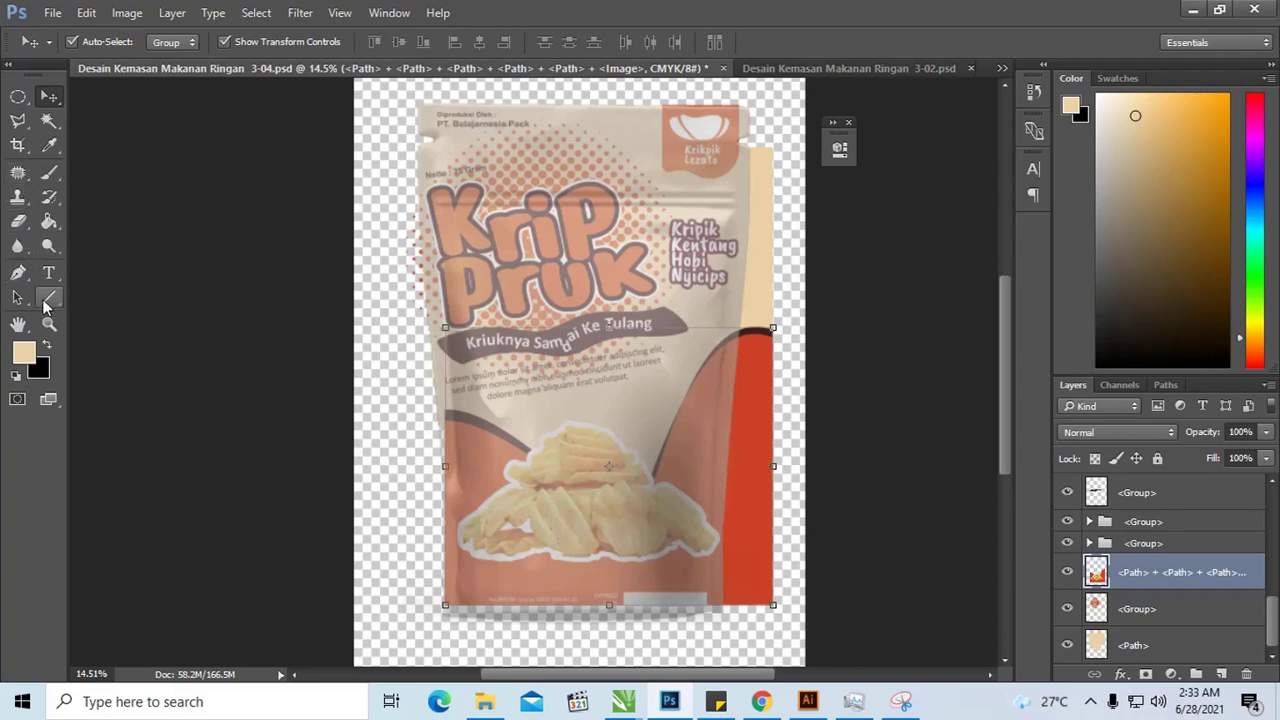
key("i")
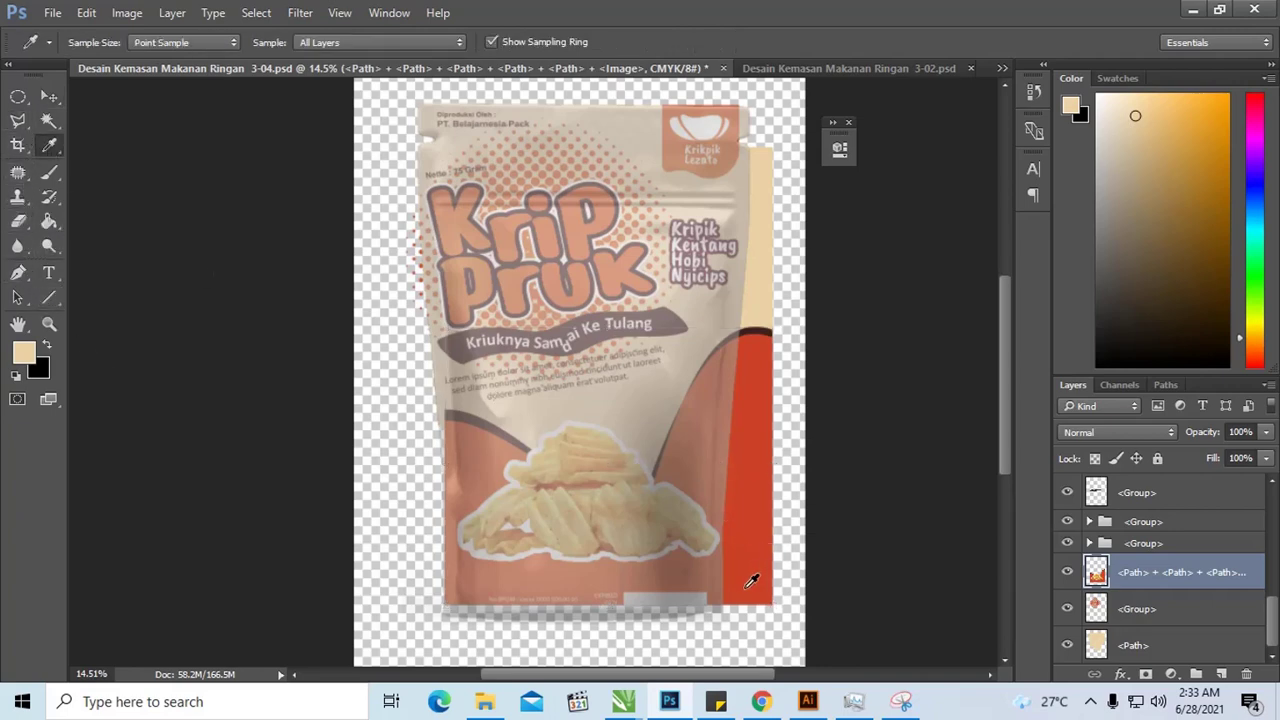
left_click(741, 583)
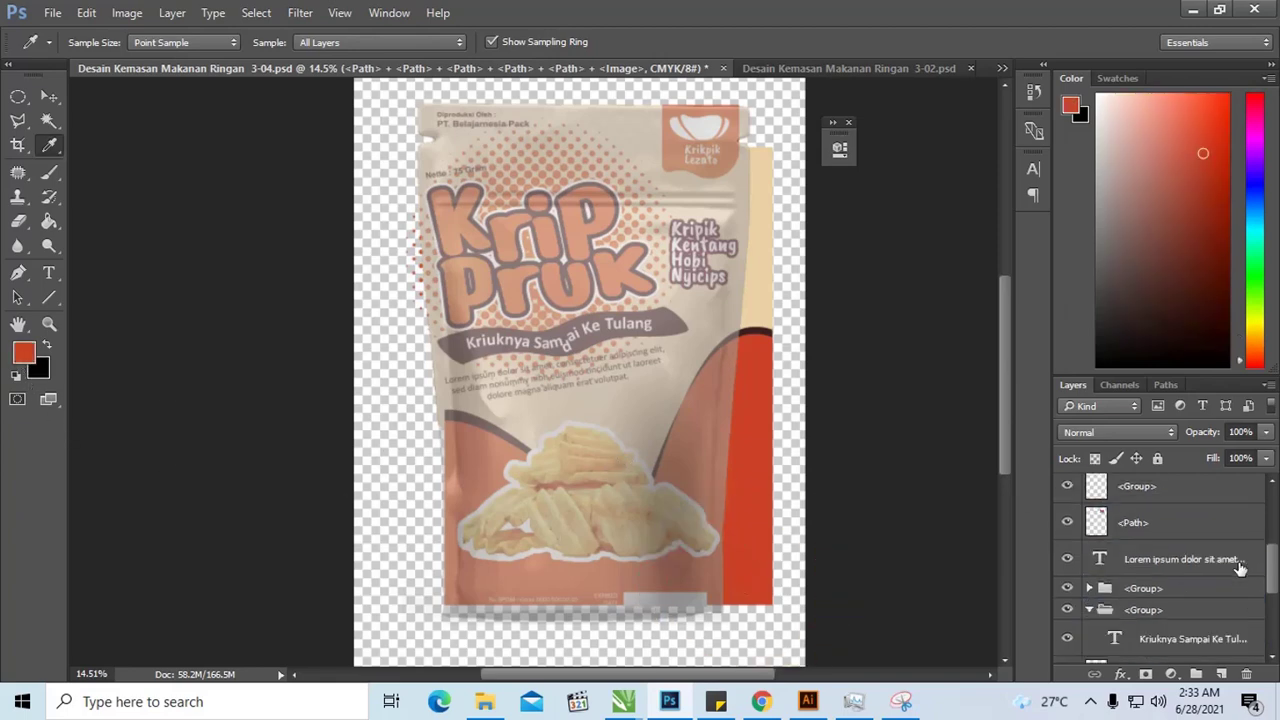
Paint the pale bottom strip orange within the reloaded pouch outline selection, then deselect
scroll(1225, 570, "up", 10)
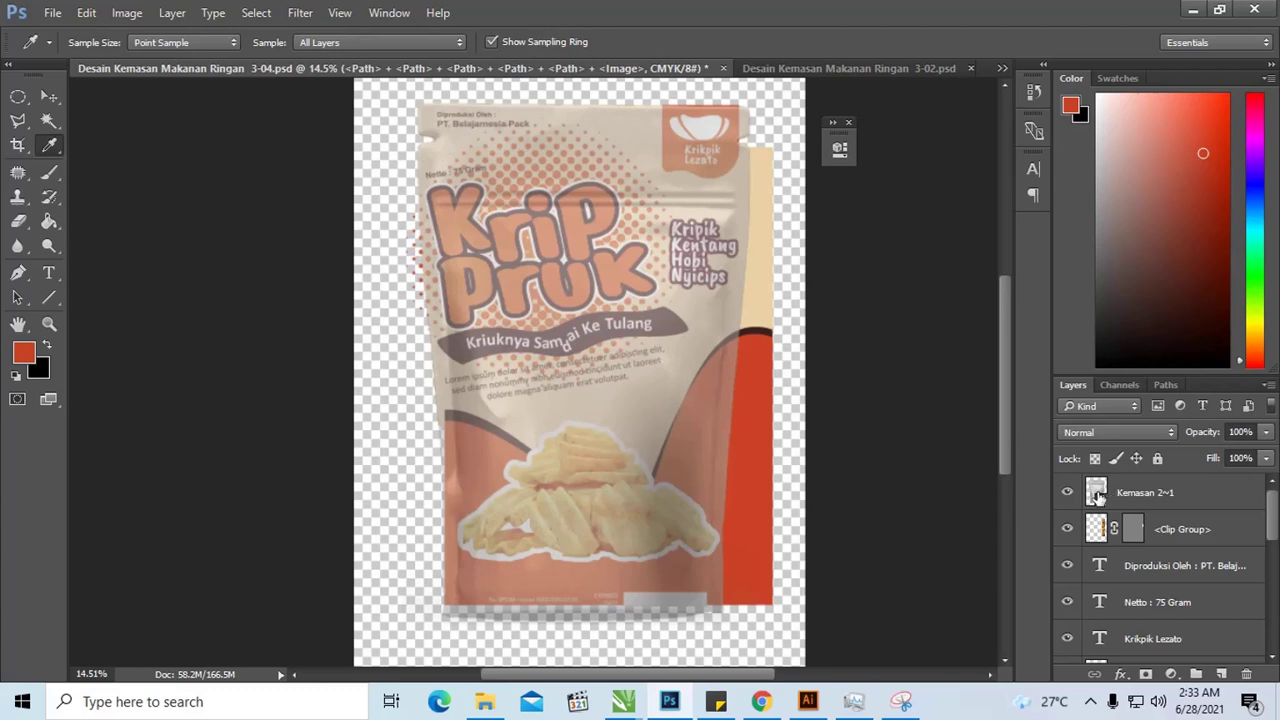
left_click(1097, 494, "ctrl")
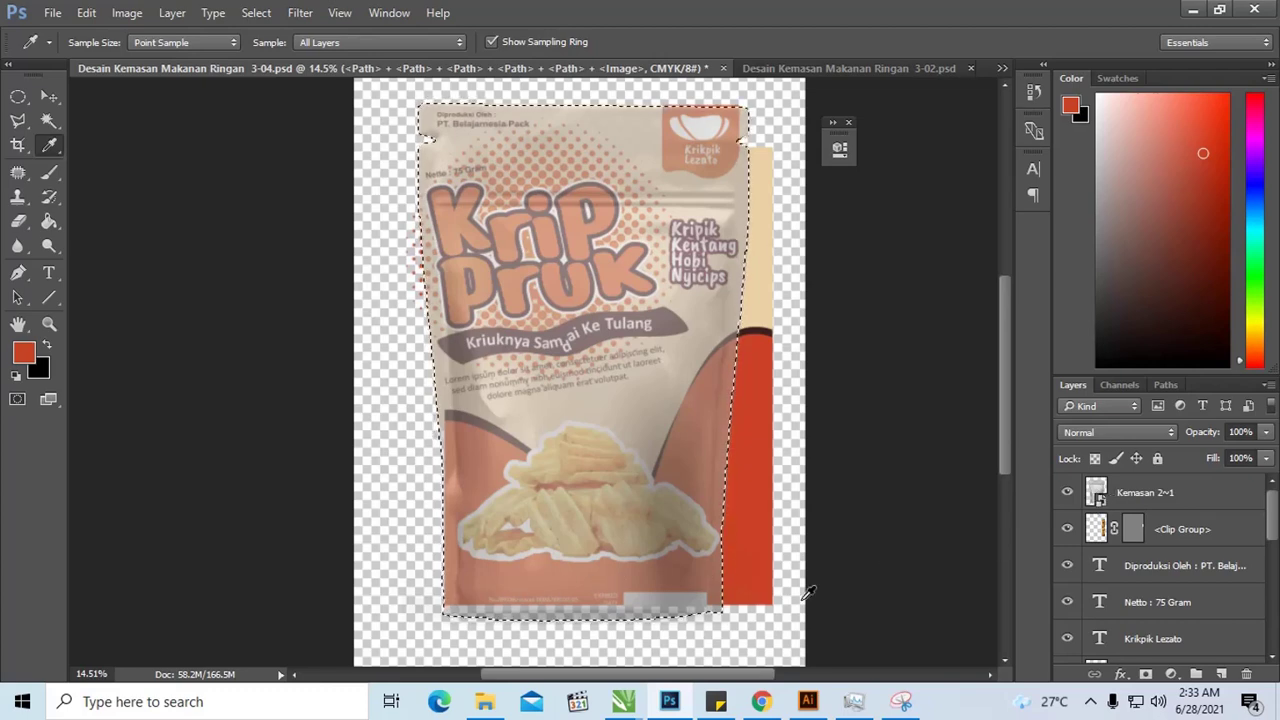
left_click_drag(1272, 508, 1272, 626)
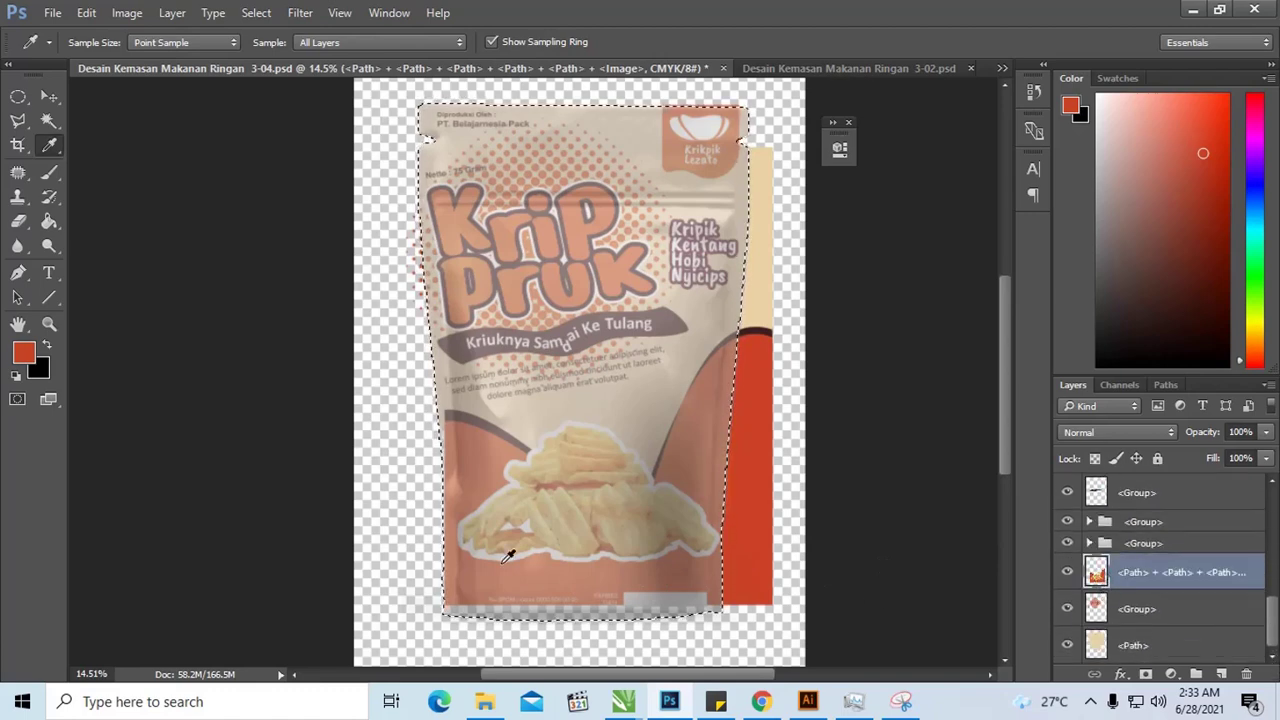
left_click(47, 174)
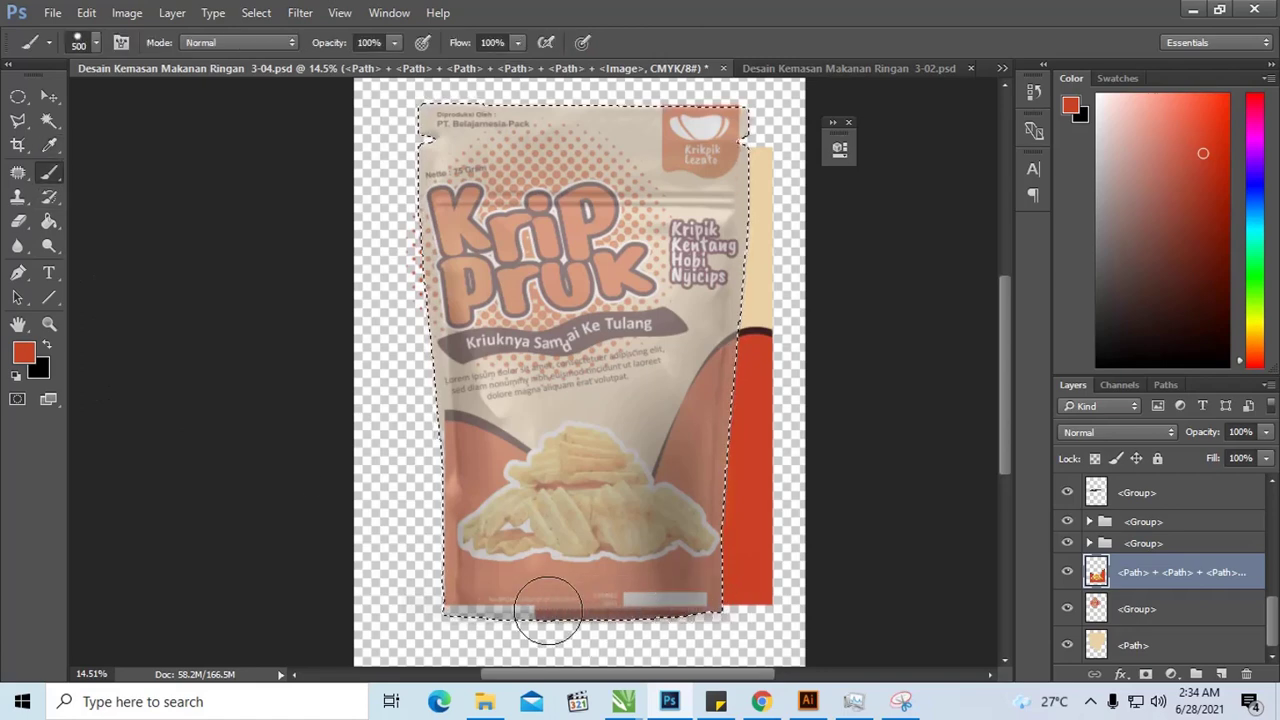
left_click_drag(548, 610, 642, 604)
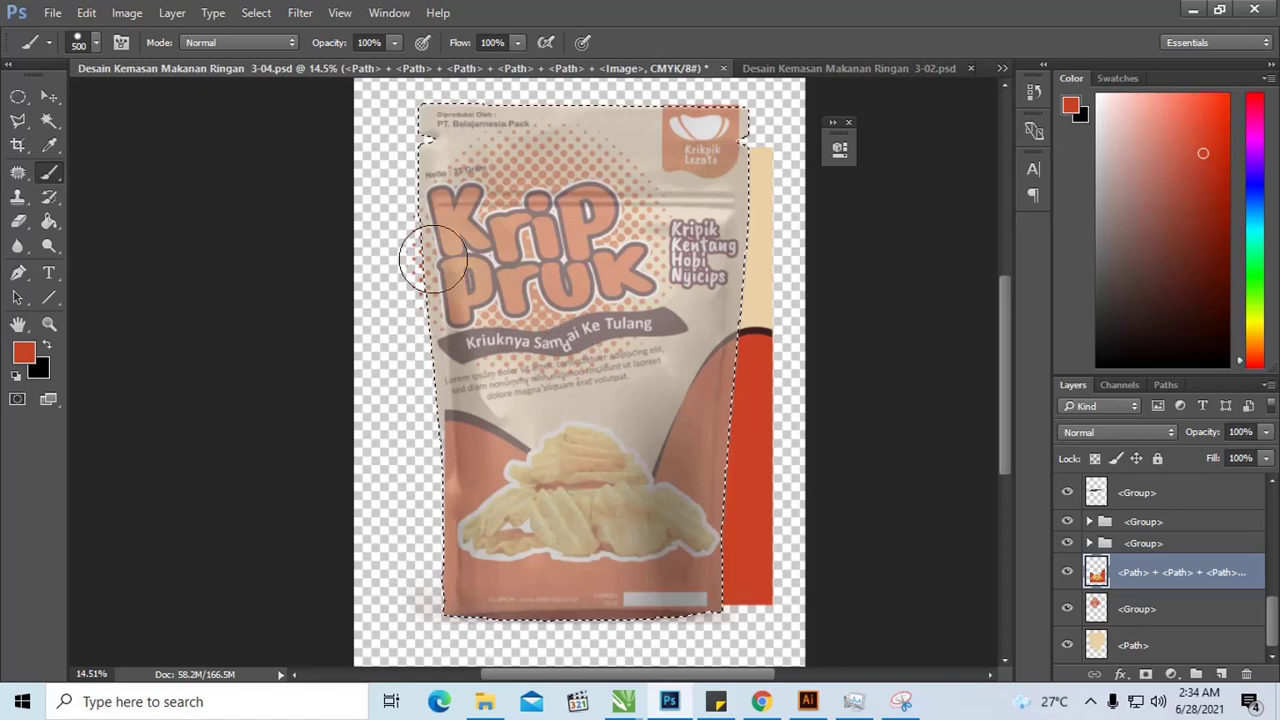
key("ctrl+d")
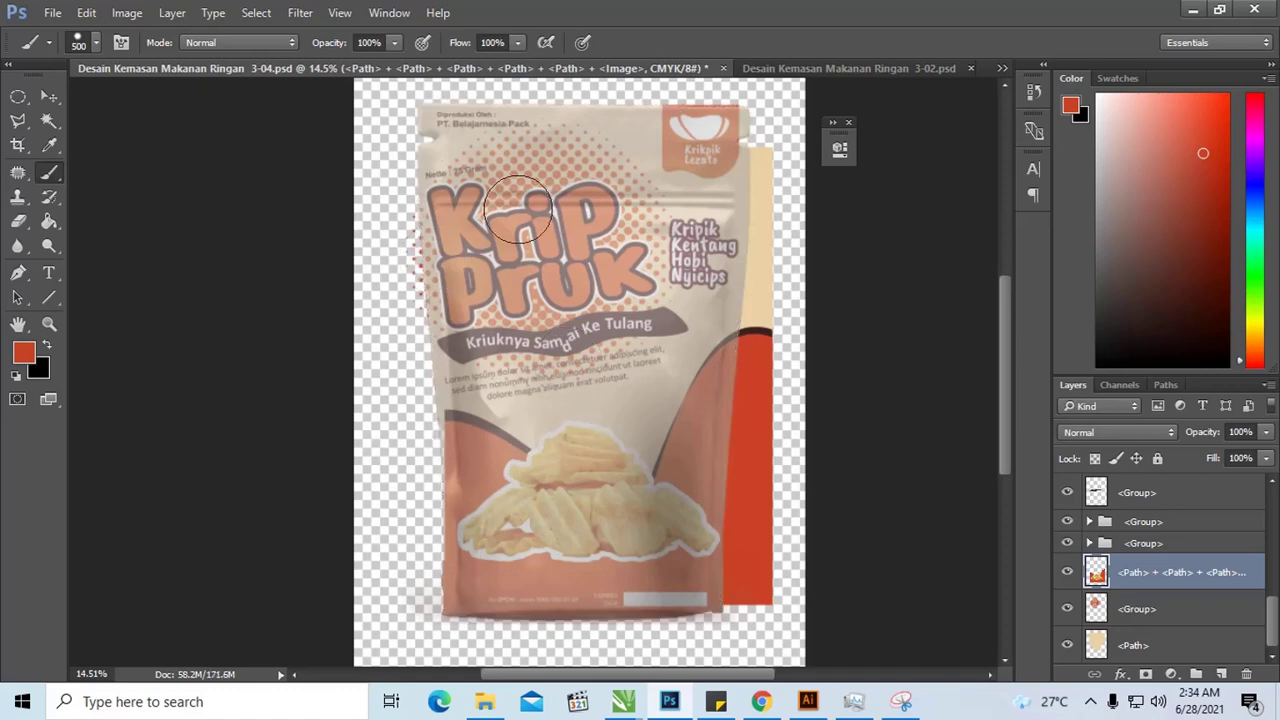
Select the layers from <Clip Group> down to the last <Path> and group them as Group 1
left_click(49, 96)
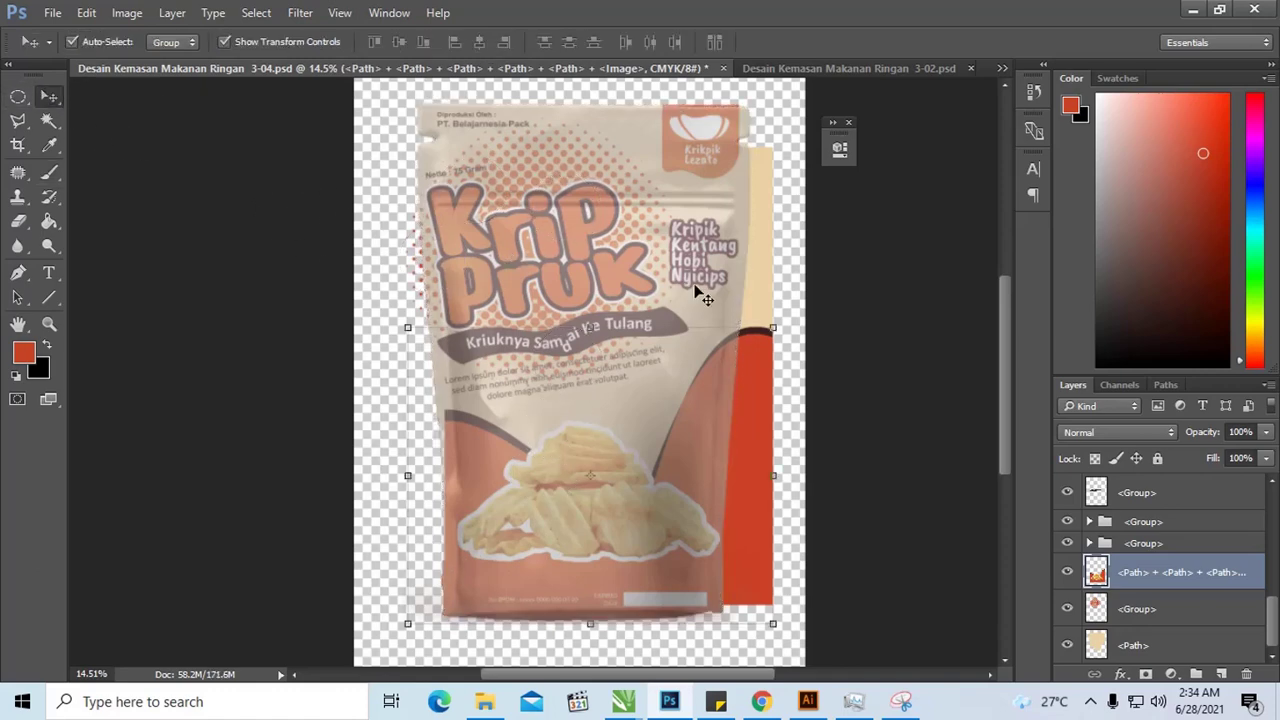
scroll(1160, 572, "up", 2)
scroll(1170, 556, "up", 2)
scroll(1172, 552, "up", 2)
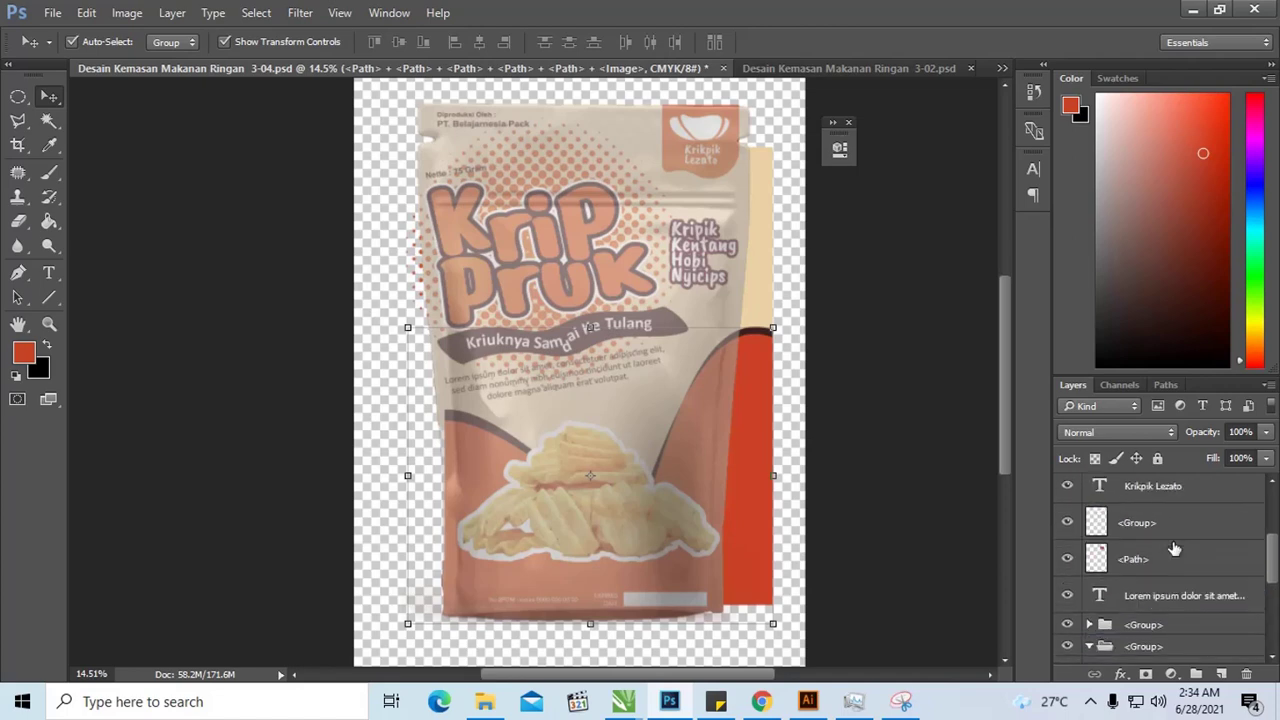
scroll(1174, 548, "up", 2)
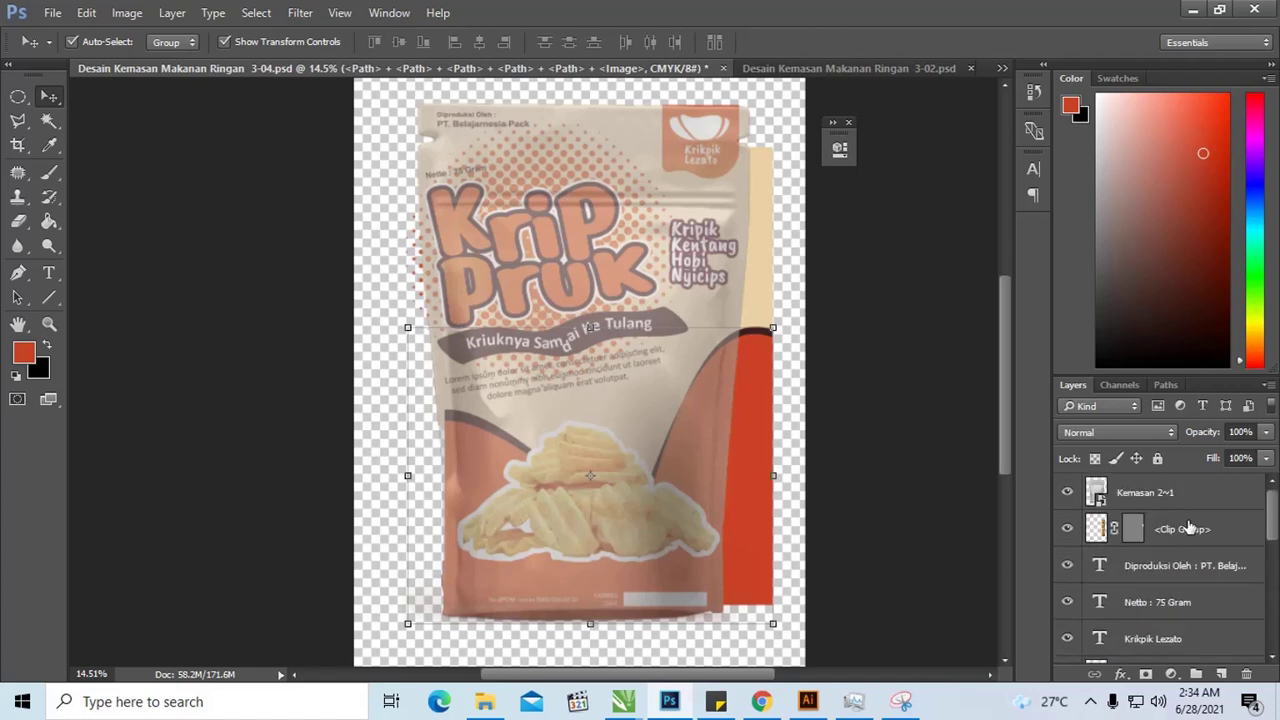
left_click(1190, 529)
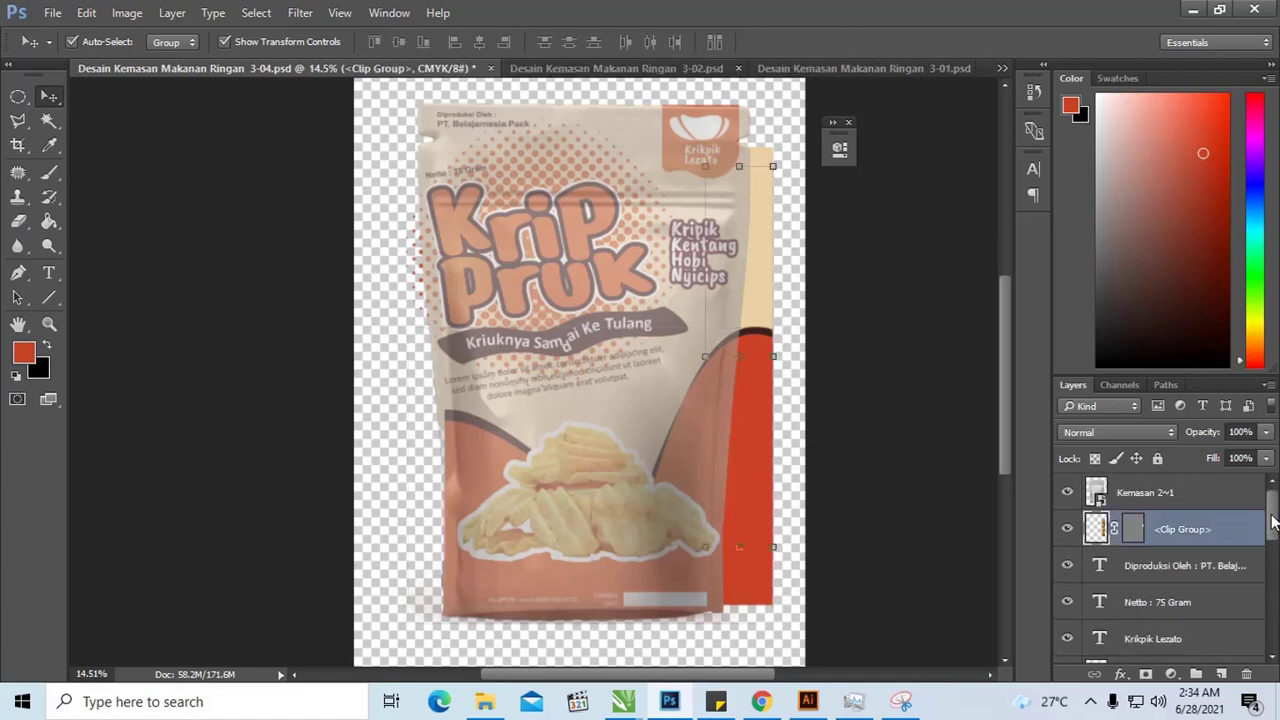
left_click_drag(1274, 521, 1275, 647)
left_click(1213, 645, "shift")
scroll(1190, 600, "up", 2)
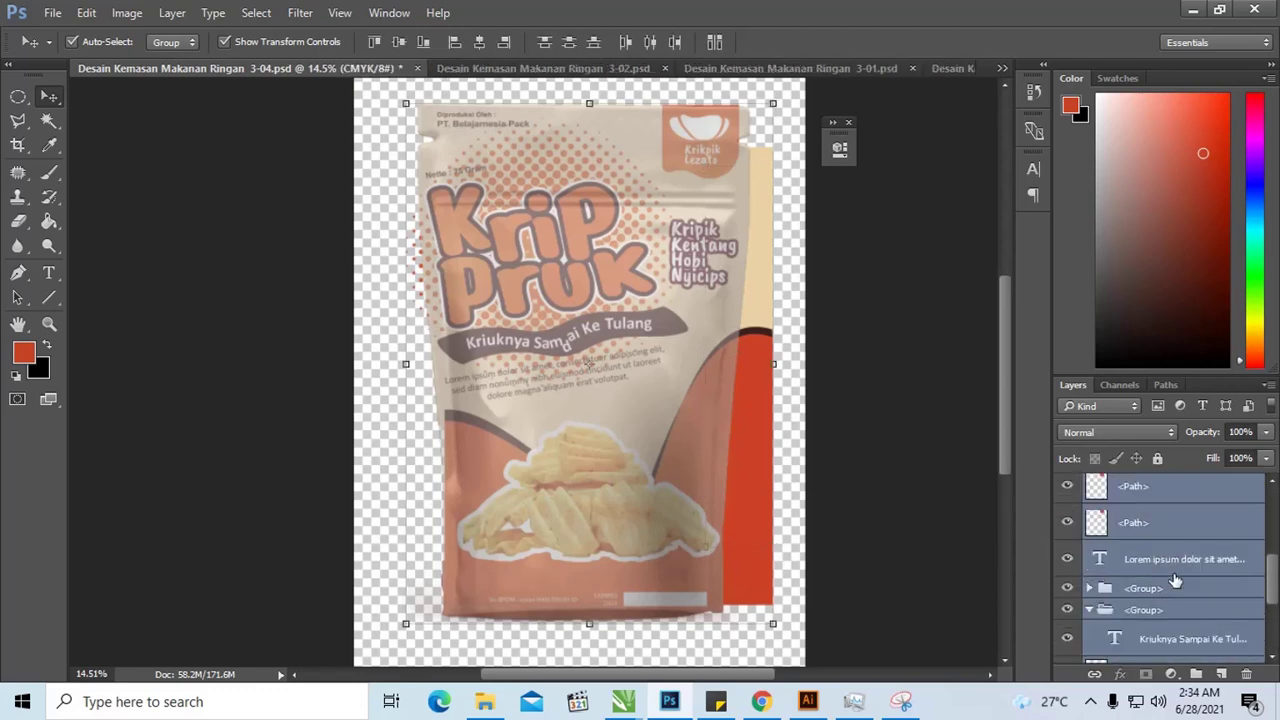
scroll(1170, 575, "up", 2)
scroll(1152, 553, "up", 2)
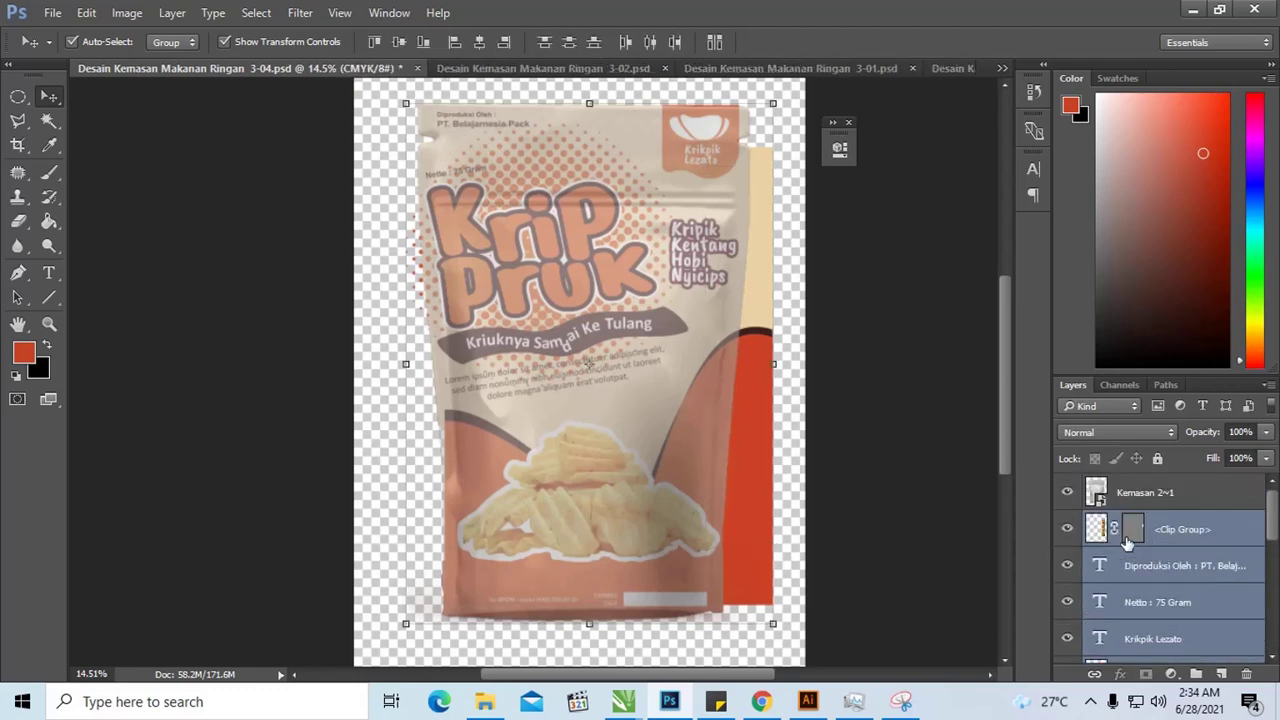
key("ctrl+g")
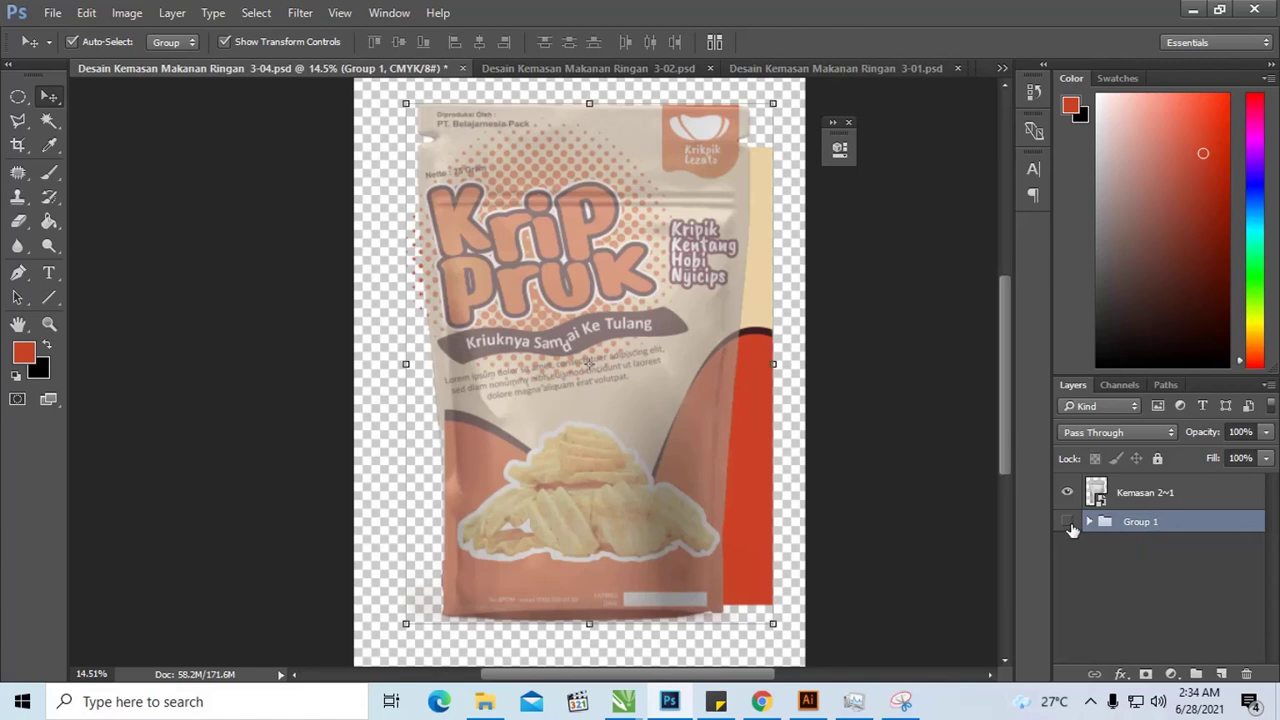
Toggle Group 1 and the Kemasan 2~1 pouch photo visibility to compare the result
left_click(1068, 522)
left_click(1068, 522)
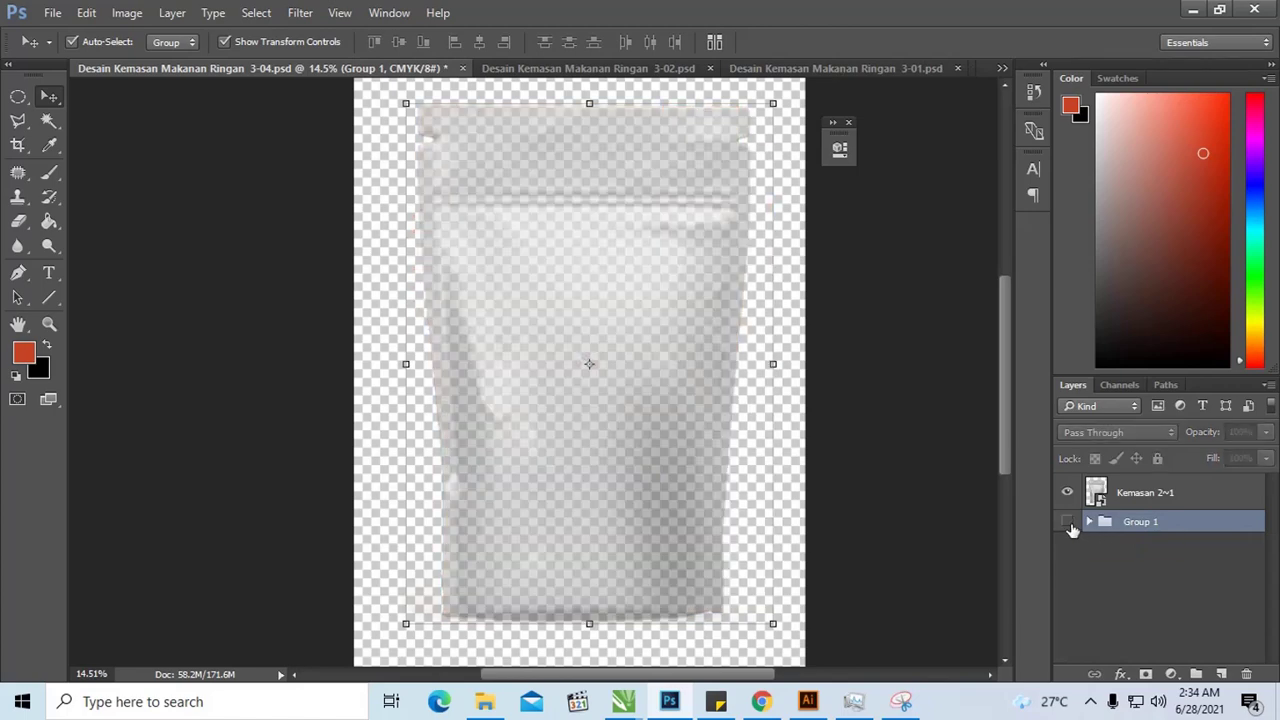
left_click(1068, 522)
left_click(1068, 493)
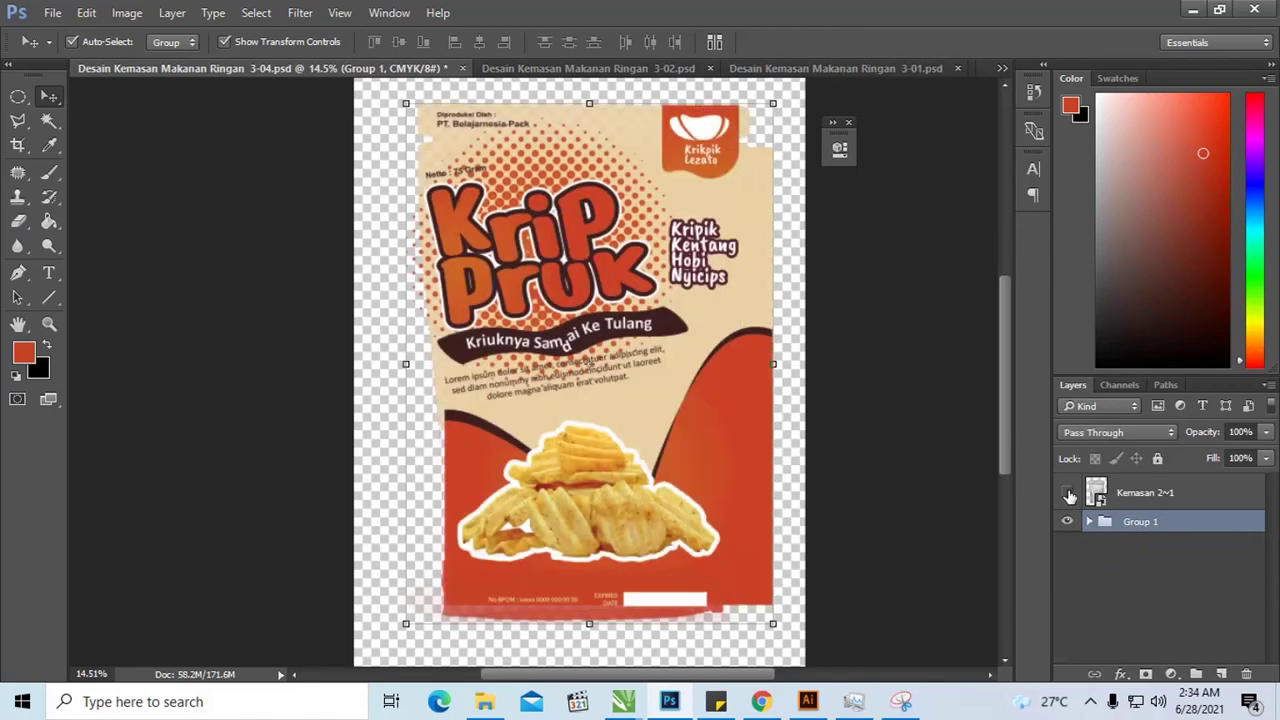
left_click(1068, 493)
left_click(1068, 493)
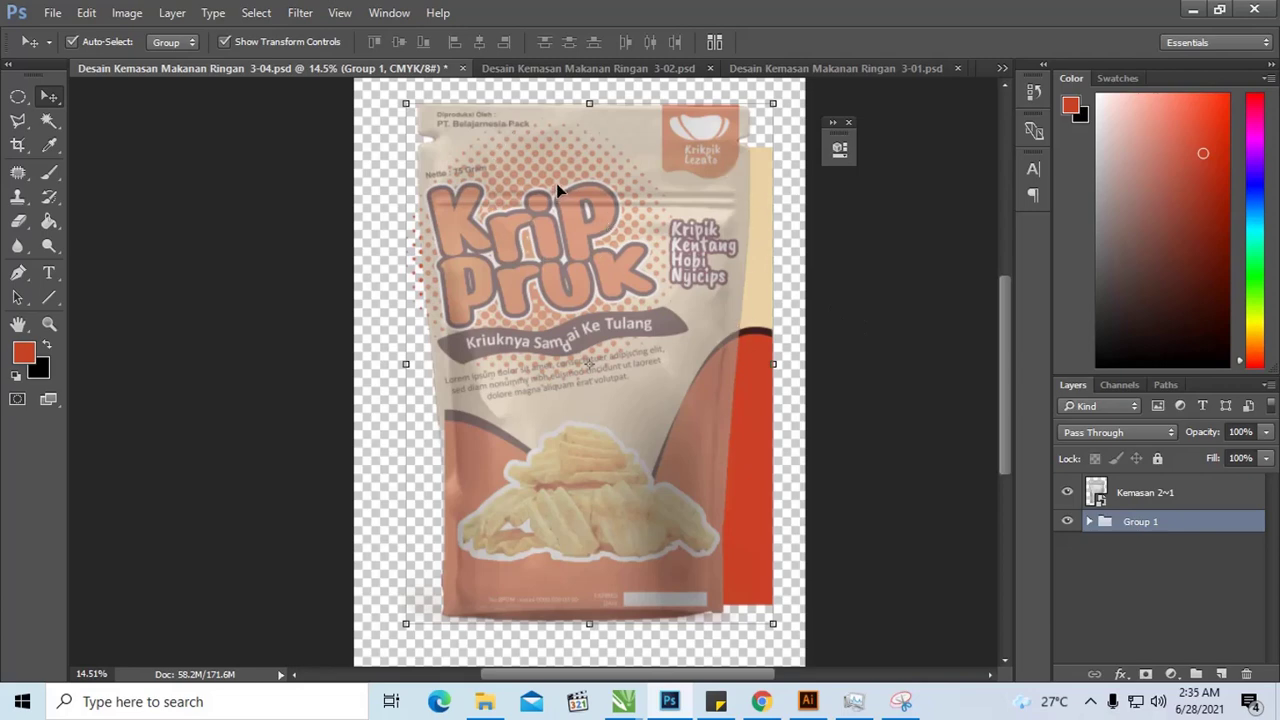
Load the Kemasan 2~1 pouch selection and add it as a layer mask on Group 1
left_click(1097, 494, "ctrl")
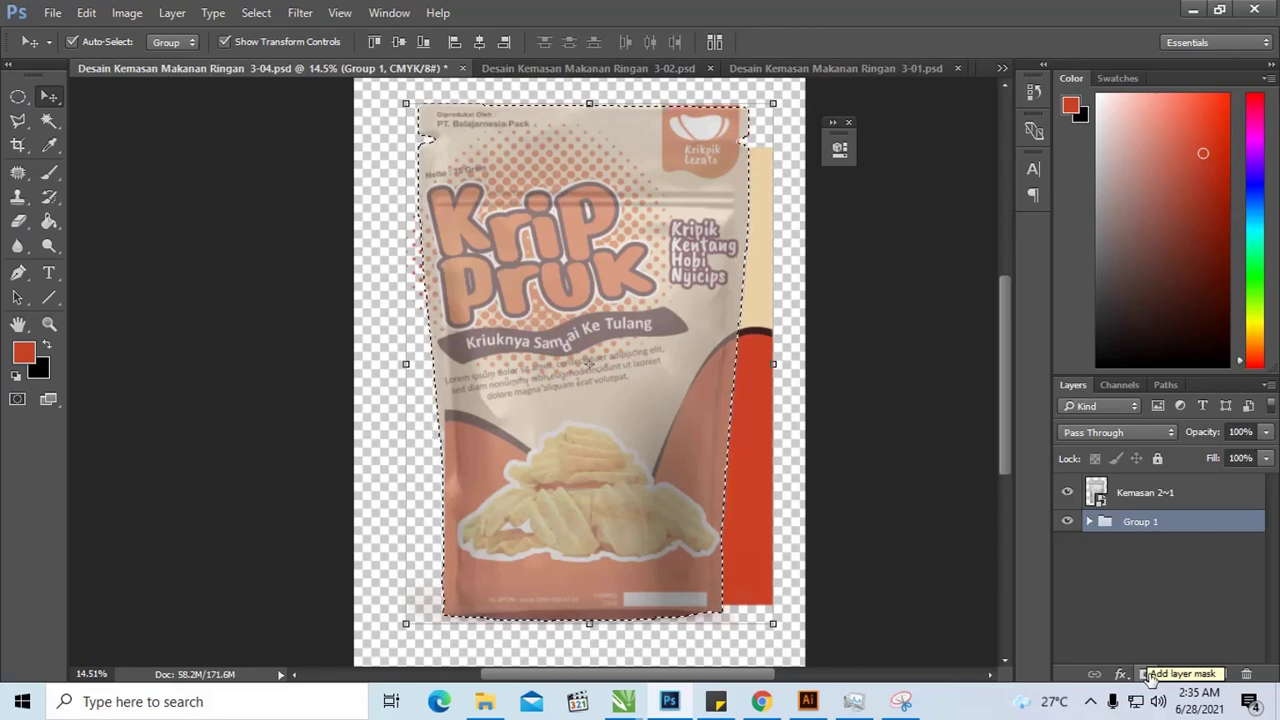
left_click(1147, 675)
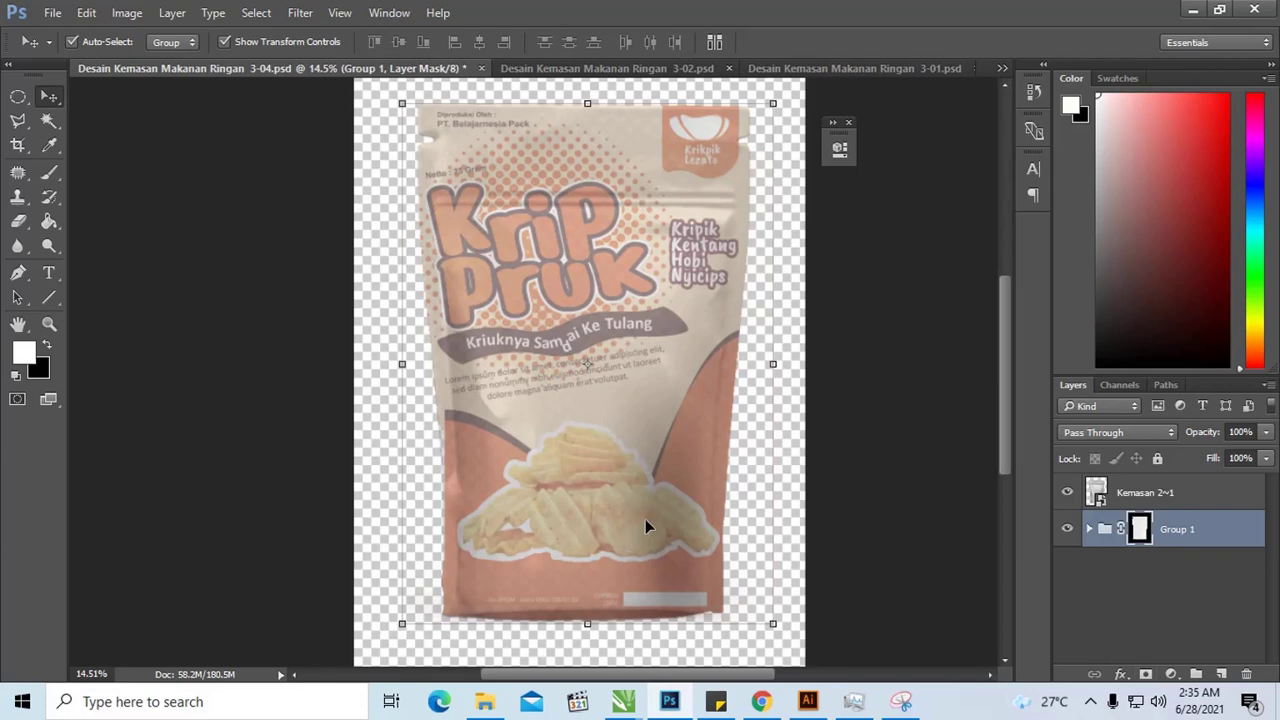
Set the Kemasan 2~1 pouch layer to Multiply blend mode and raise its fill from 65% to 100%
left_click(1145, 495)
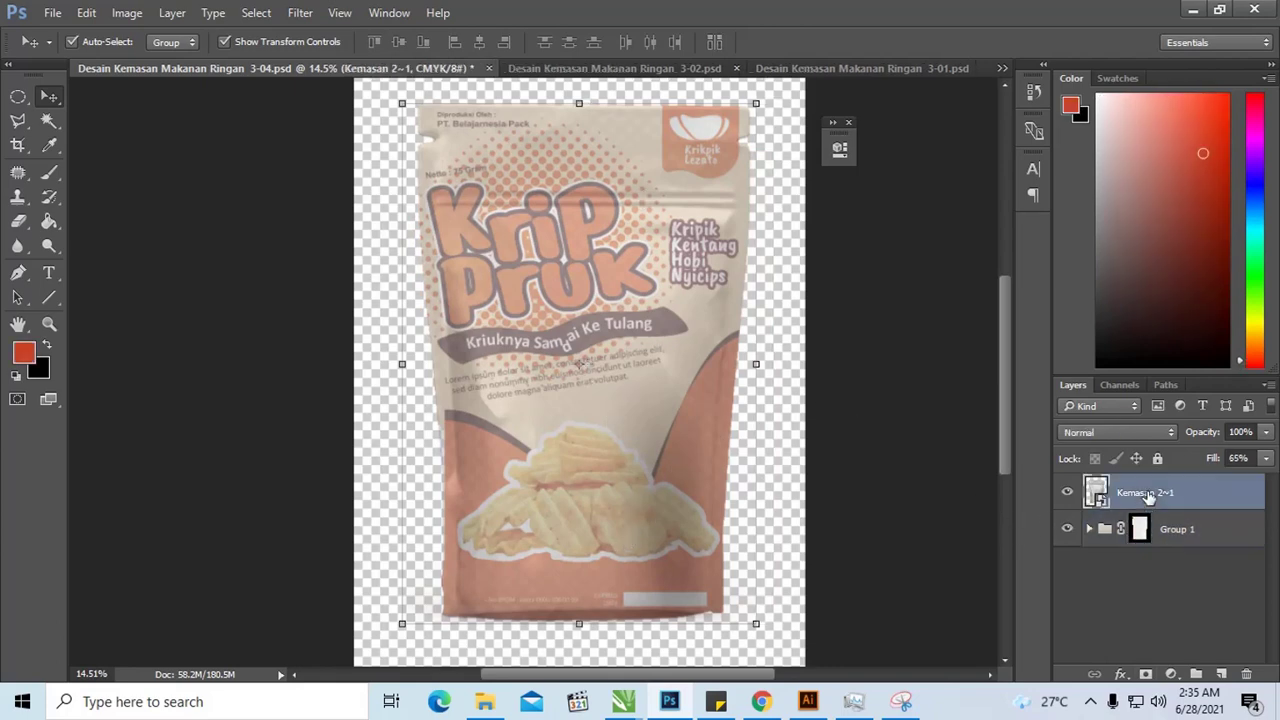
left_click(1163, 433)
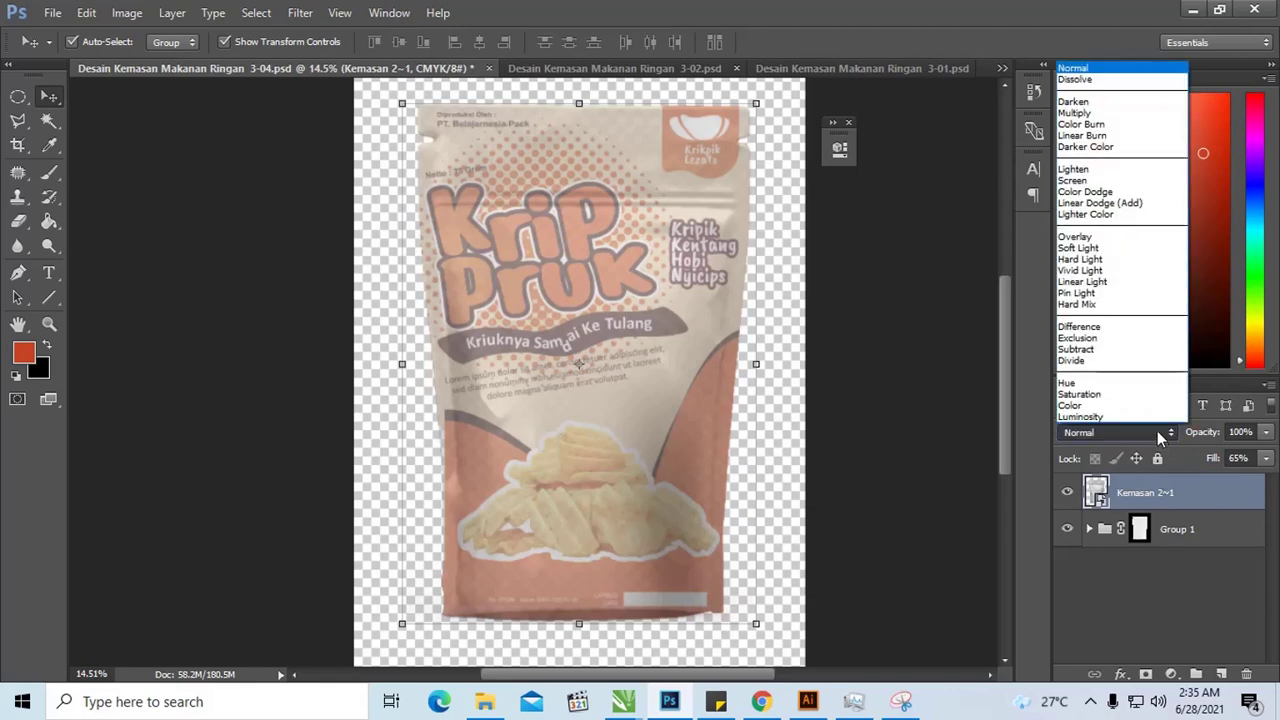
left_click(1082, 113)
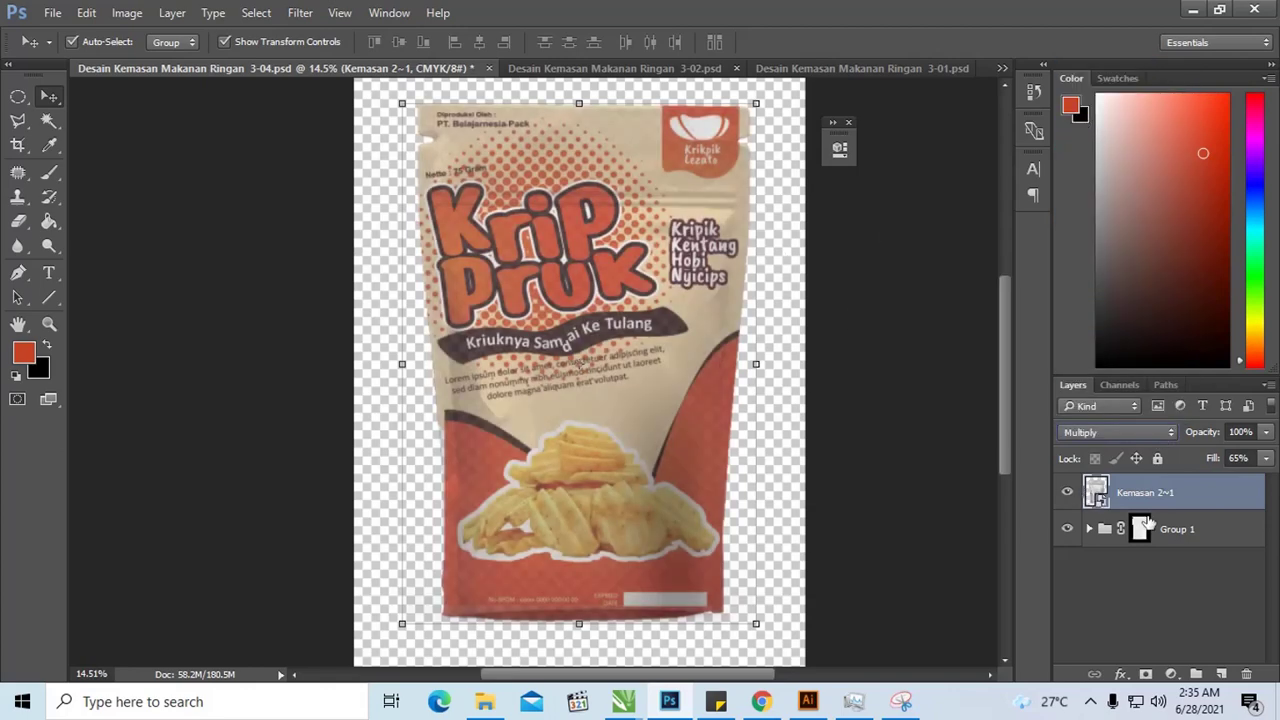
left_click(1266, 458)
left_click_drag(1235, 481, 1268, 481)
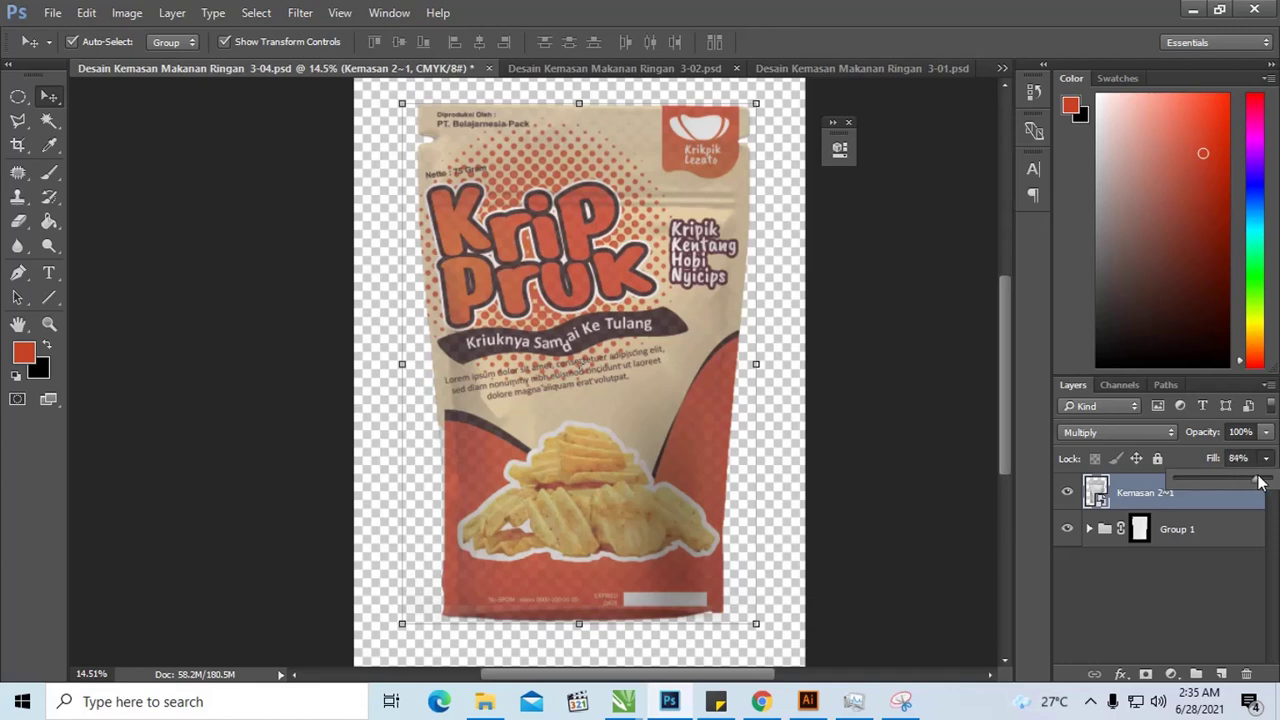
left_click(846, 362)
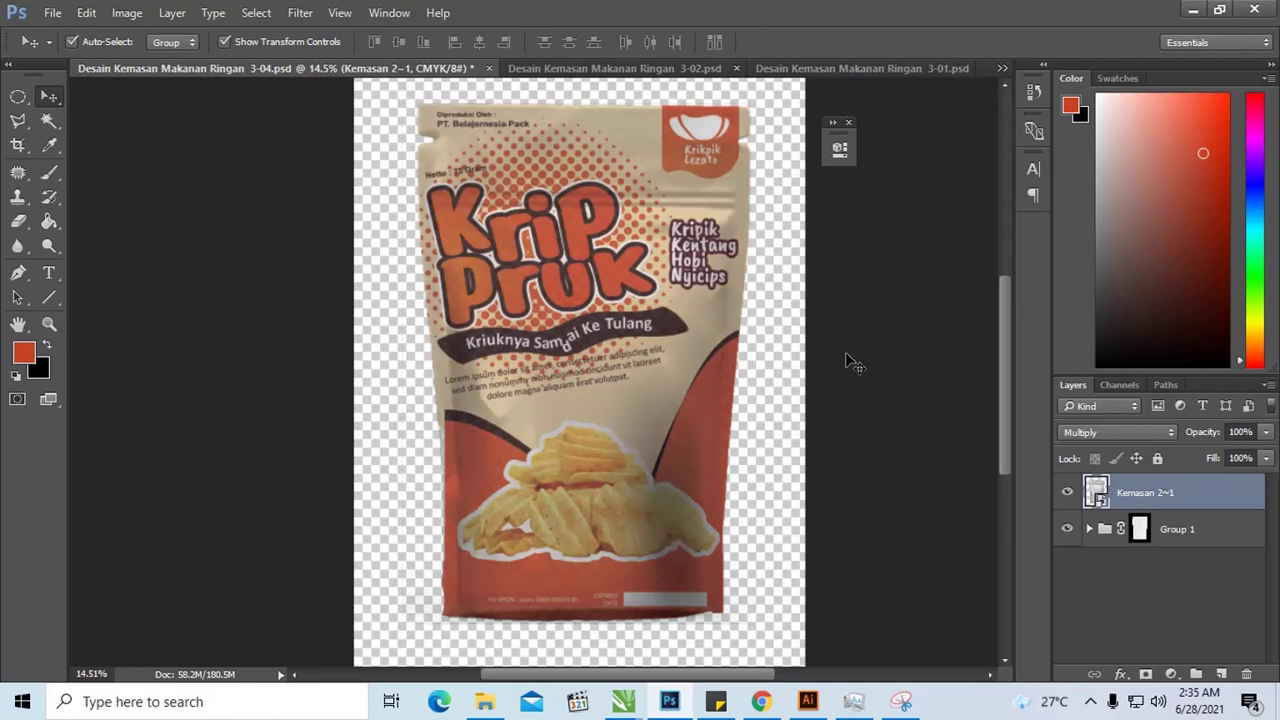
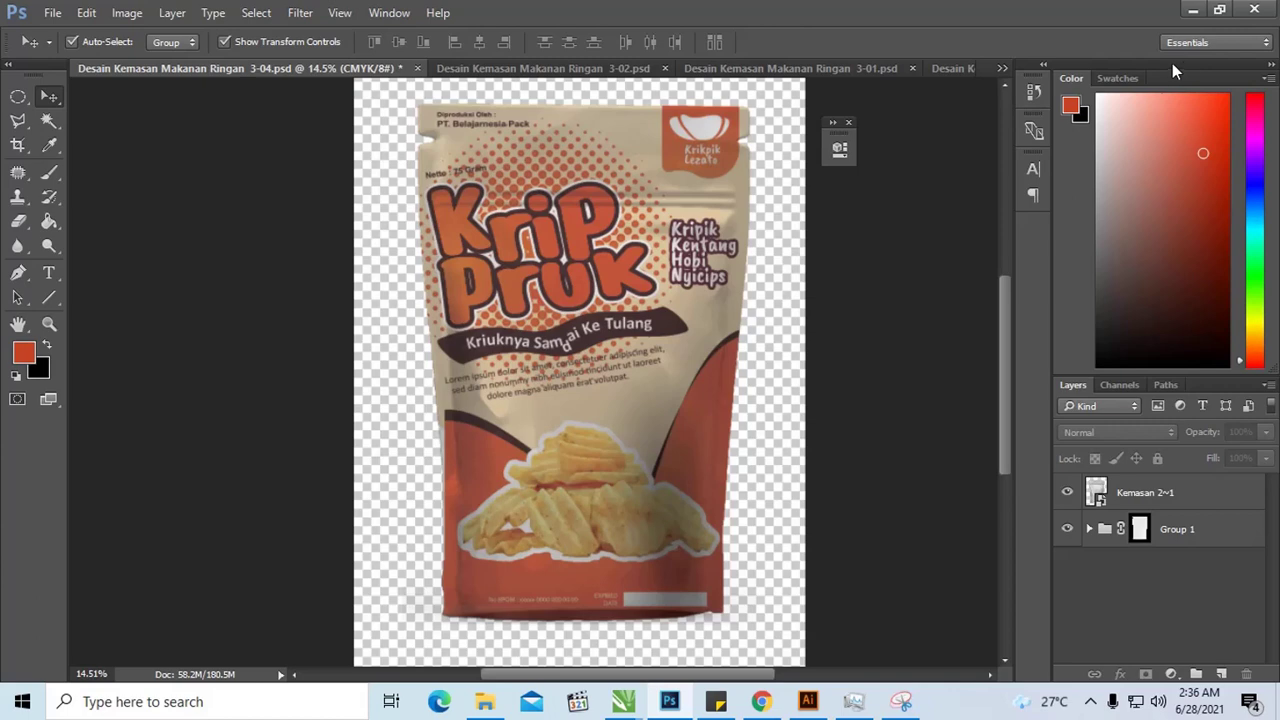
Bring up Chrome and scroll the Krip Pruk template article down to the Download File Disini button
left_click(761, 701)
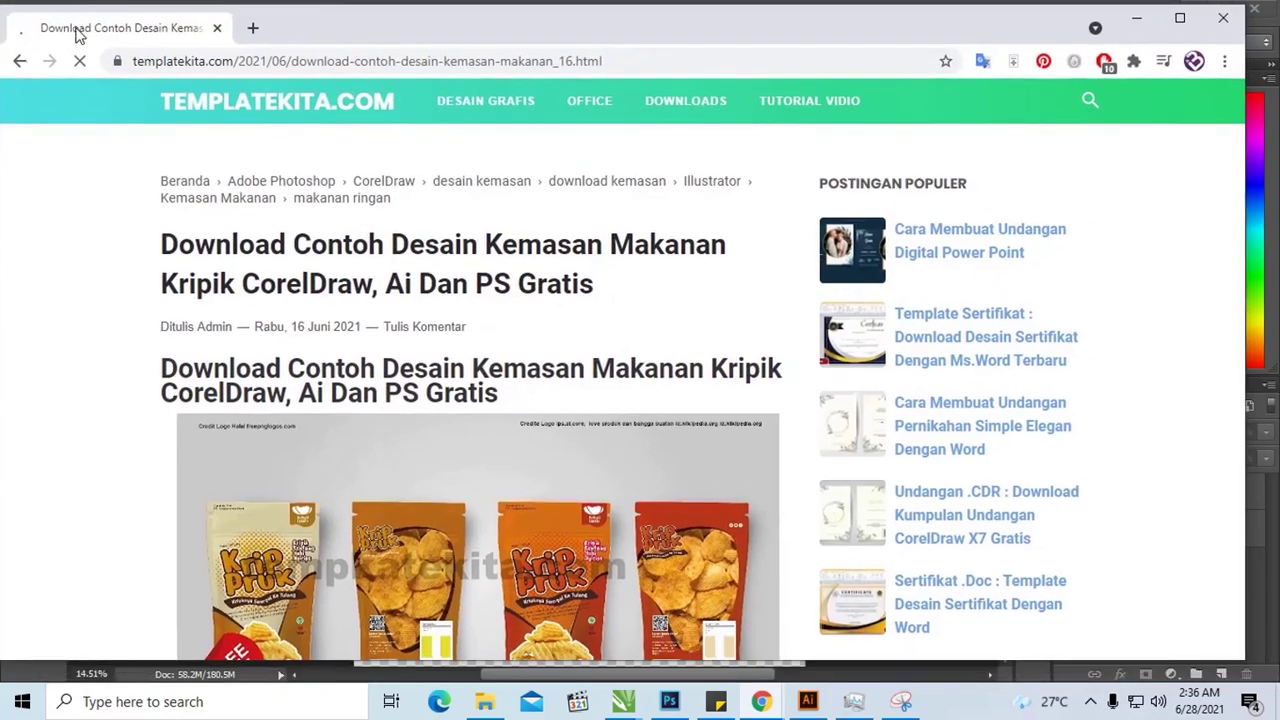
scroll(630, 230, "down", 3)
scroll(595, 222, "down", 4)
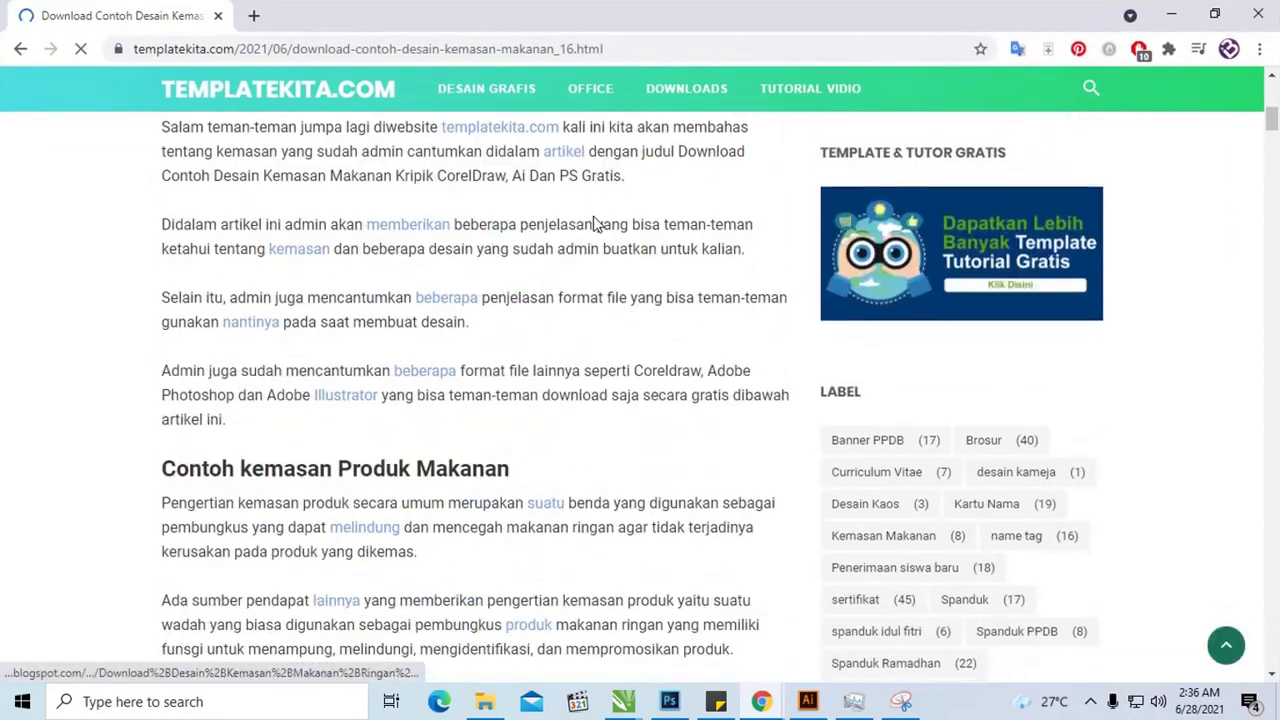
scroll(480, 229, "down", 4)
scroll(486, 237, "down", 5)
scroll(488, 244, "down", 5)
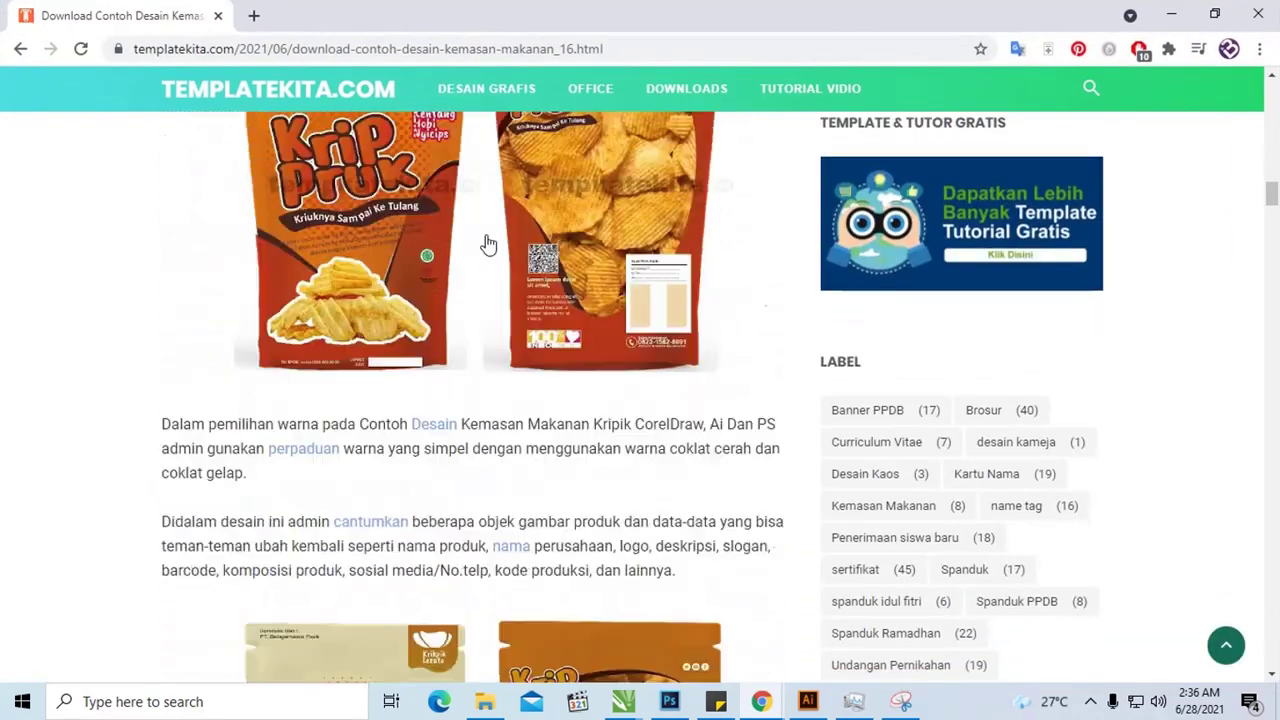
scroll(488, 244, "up", 2)
scroll(490, 242, "down", 5)
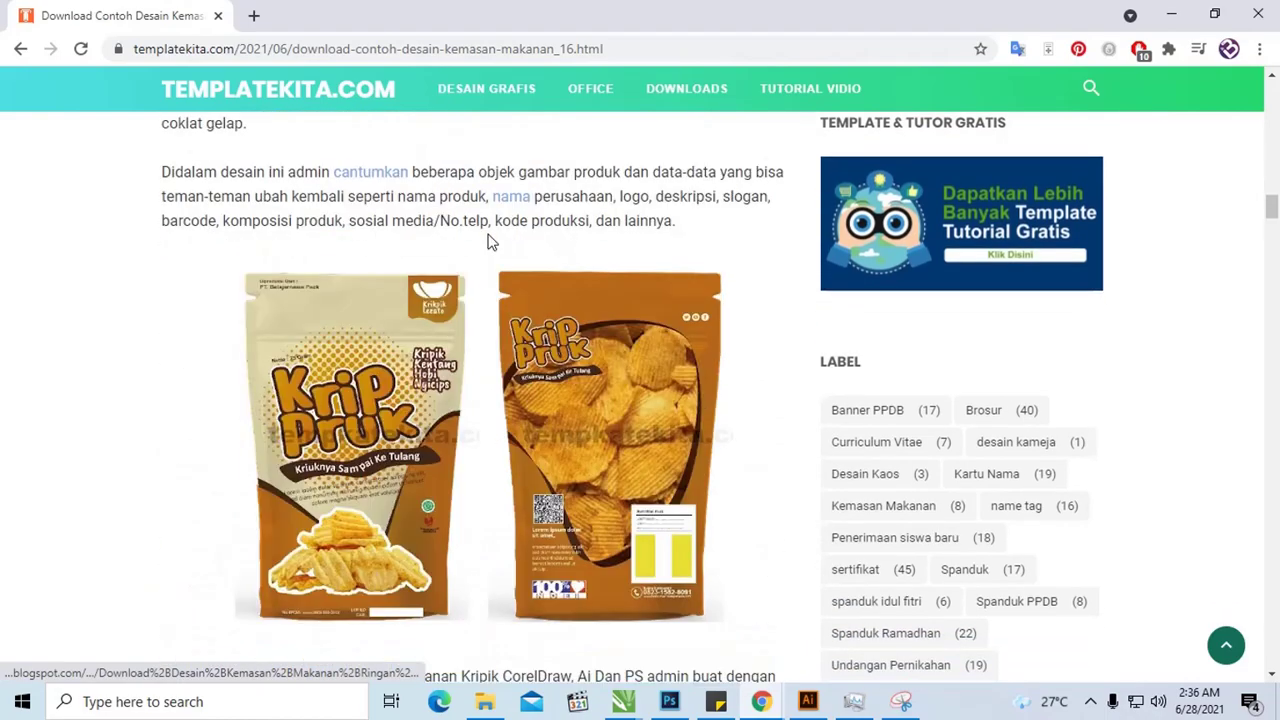
scroll(490, 242, "down", 5)
scroll(490, 242, "down", 5)
scroll(493, 240, "down", 4)
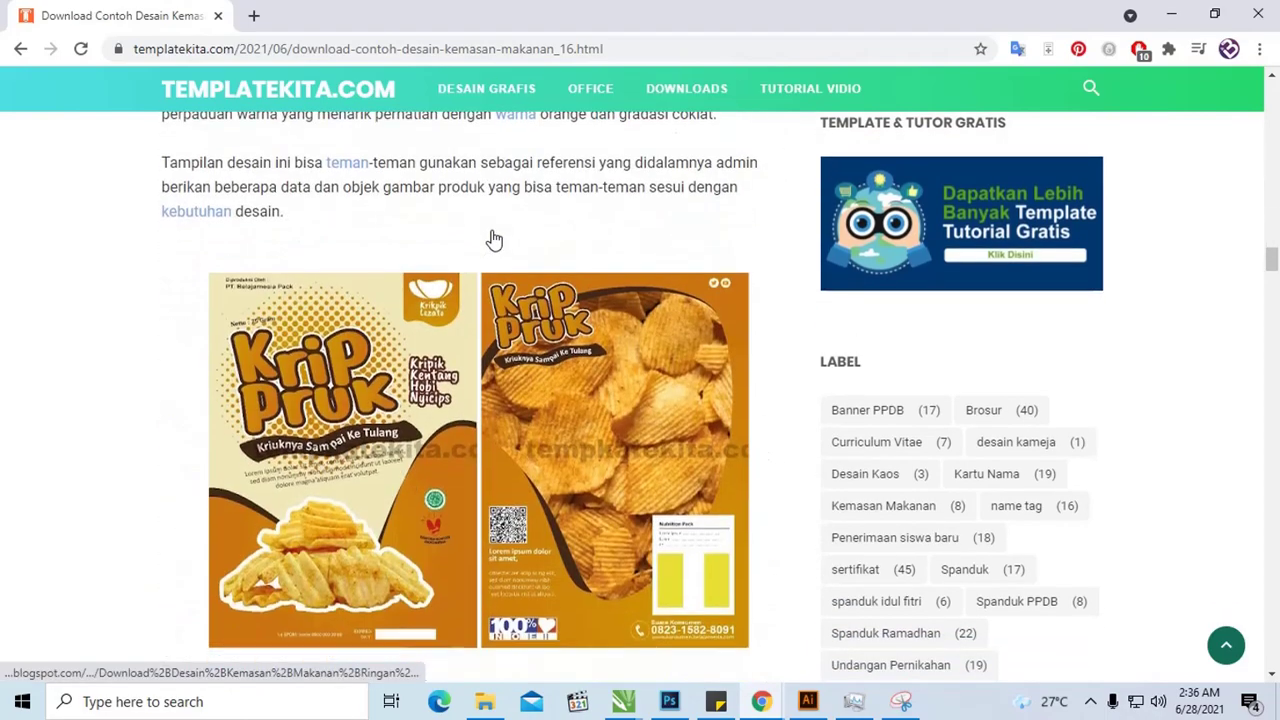
scroll(493, 240, "down", 5)
scroll(491, 237, "down", 5)
scroll(493, 238, "down", 5)
scroll(500, 240, "down", 5)
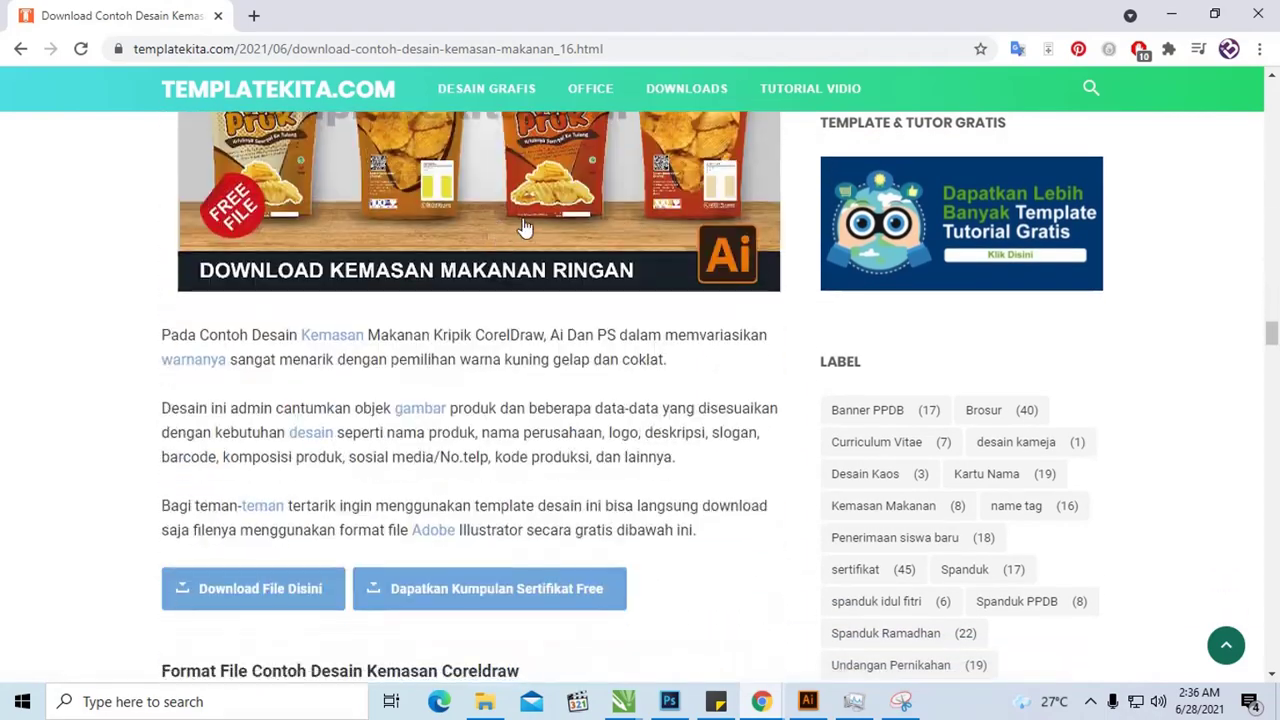
scroll(520, 228, "up", 4)
scroll(512, 229, "down", 5)
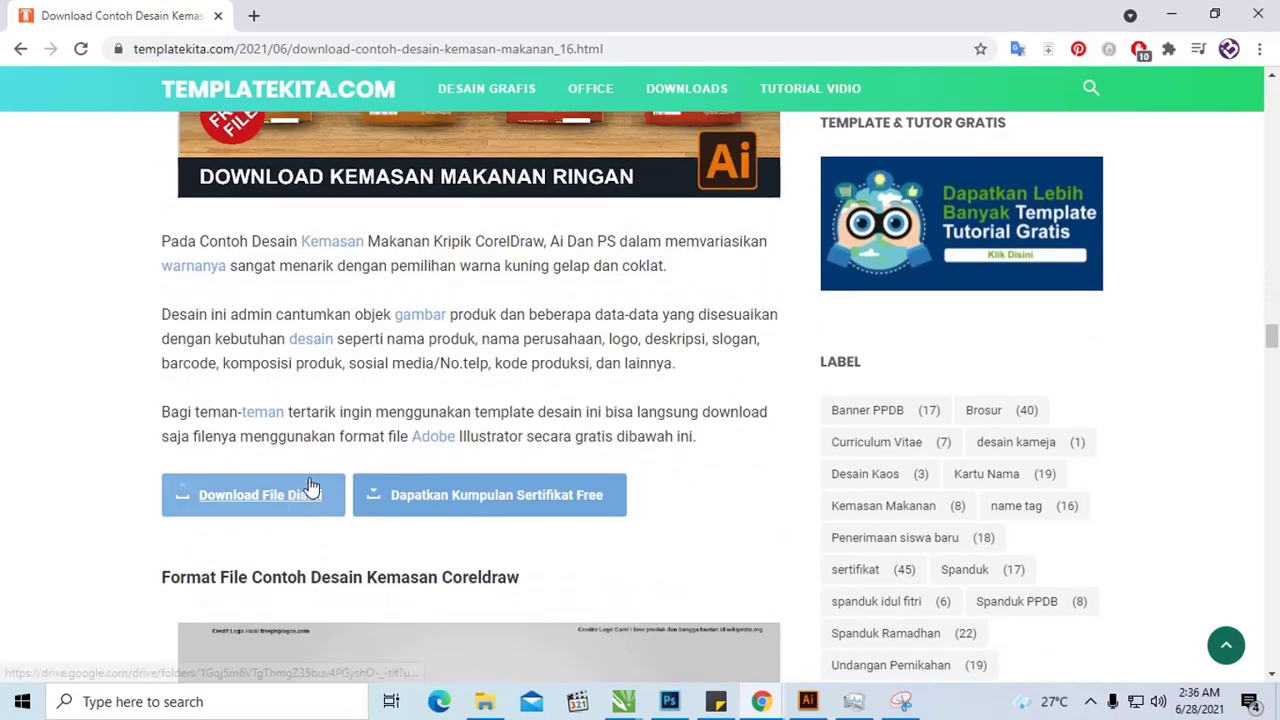
scroll(295, 485, "down", 2)
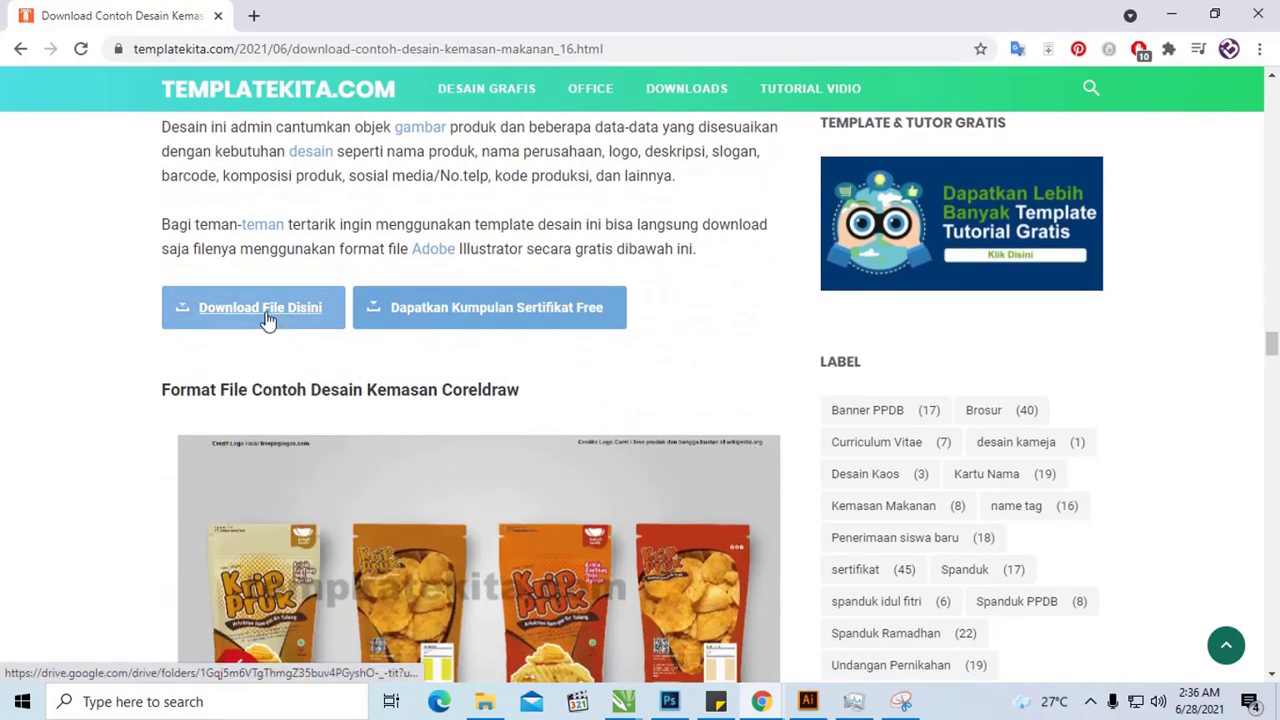
Open the Google Drive download folder and select the Baca Dulu licence text file to view its details
left_click(258, 326)
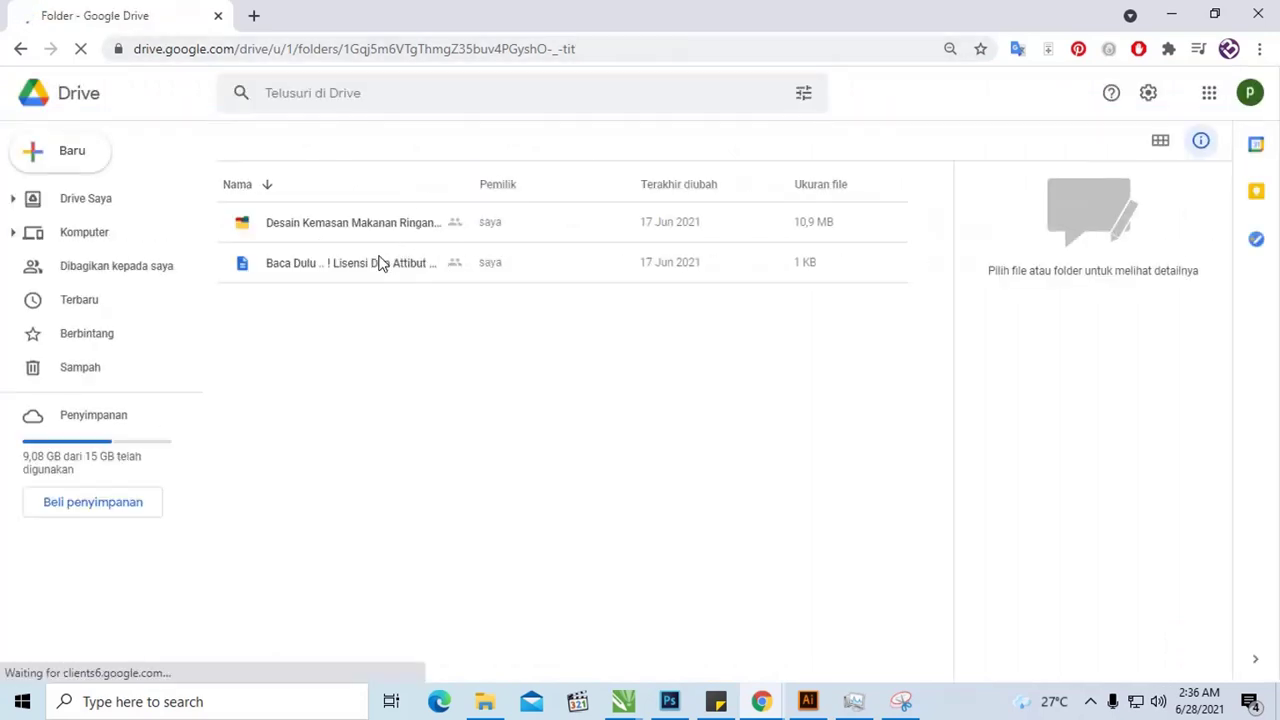
left_click(379, 262)
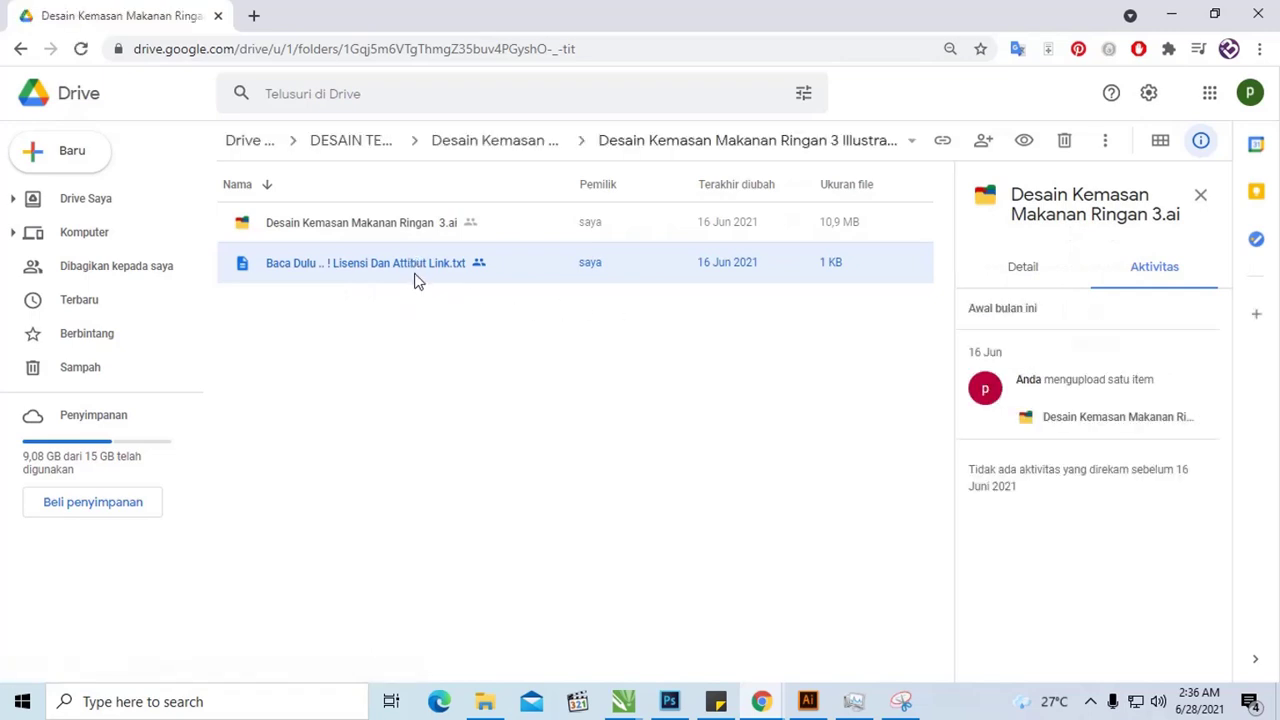